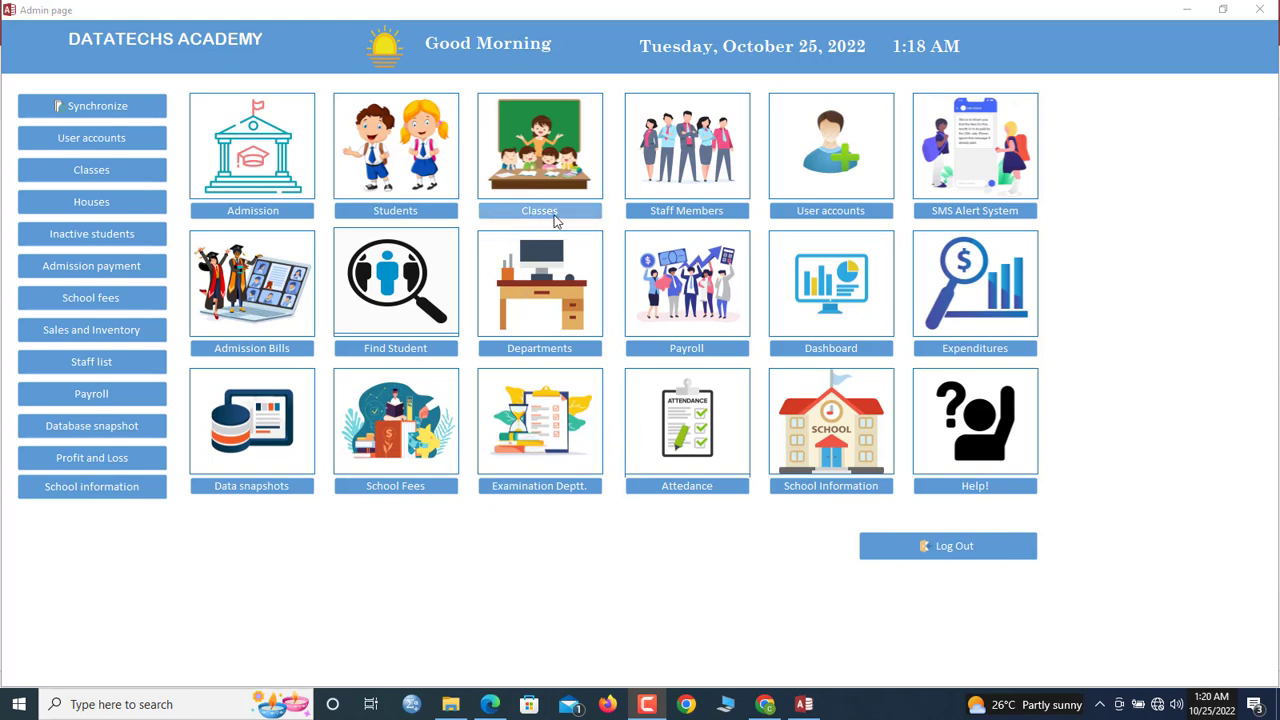
Open the Departments form and enter department code PRI
click(541, 350)
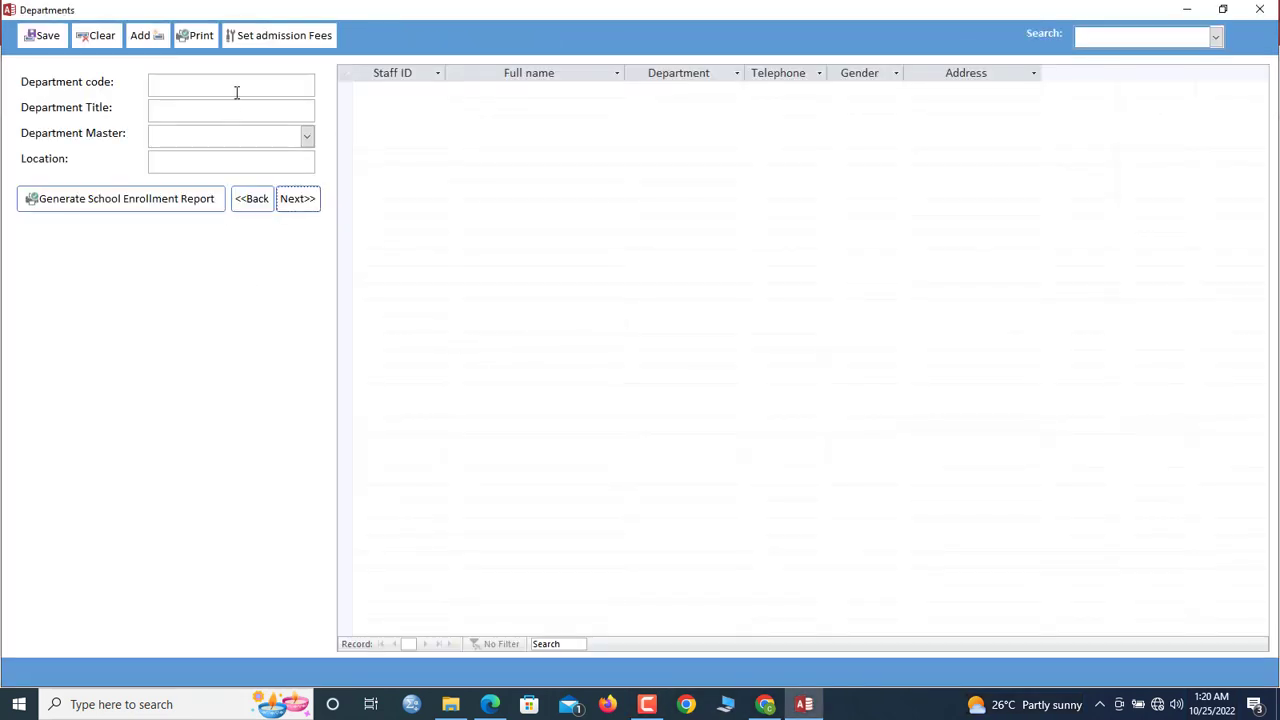
click(243, 89)
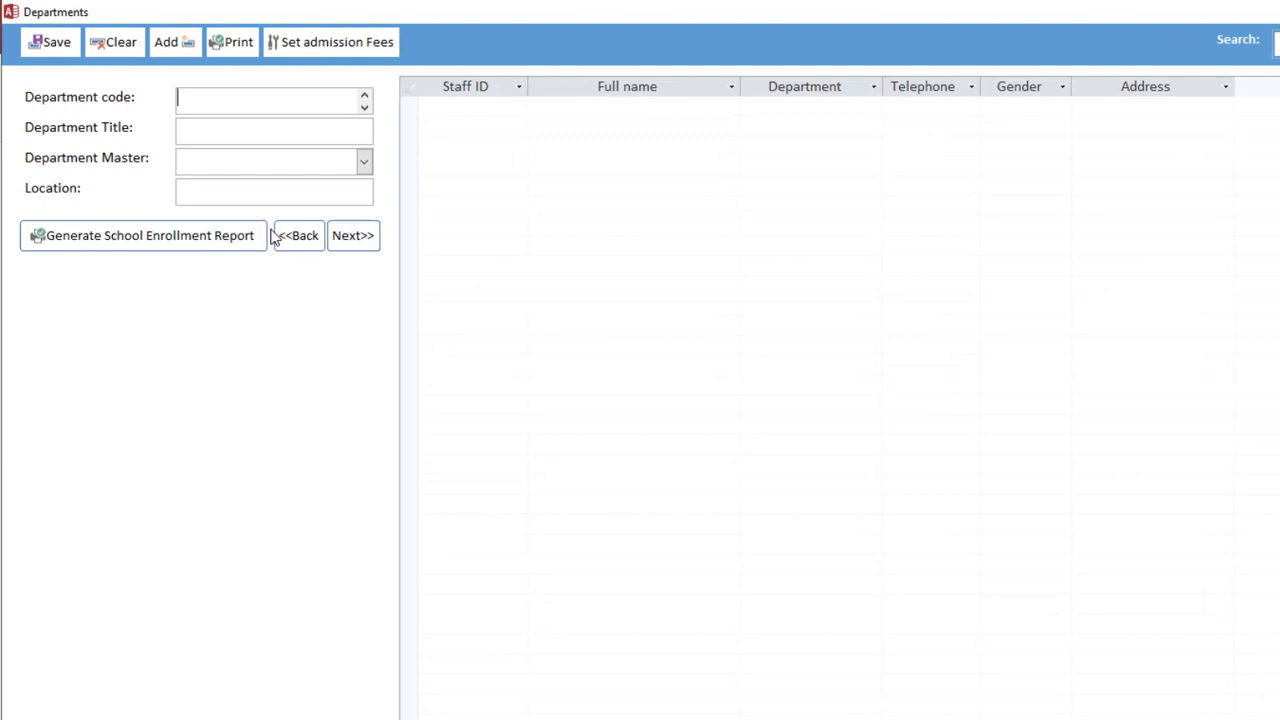
text(PRI)
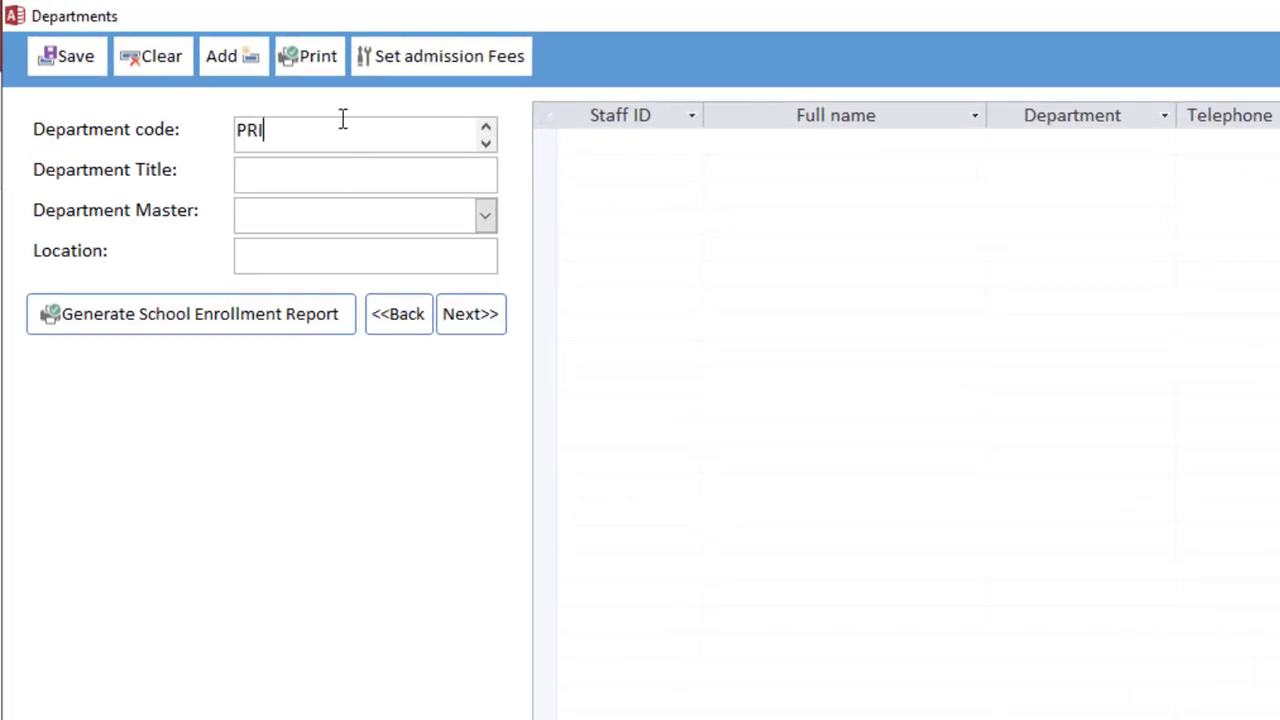
double_click(232, 127)
click(306, 128)
click(111, 120)
Title the PRI department PRIMARY and save it
click(274, 169)
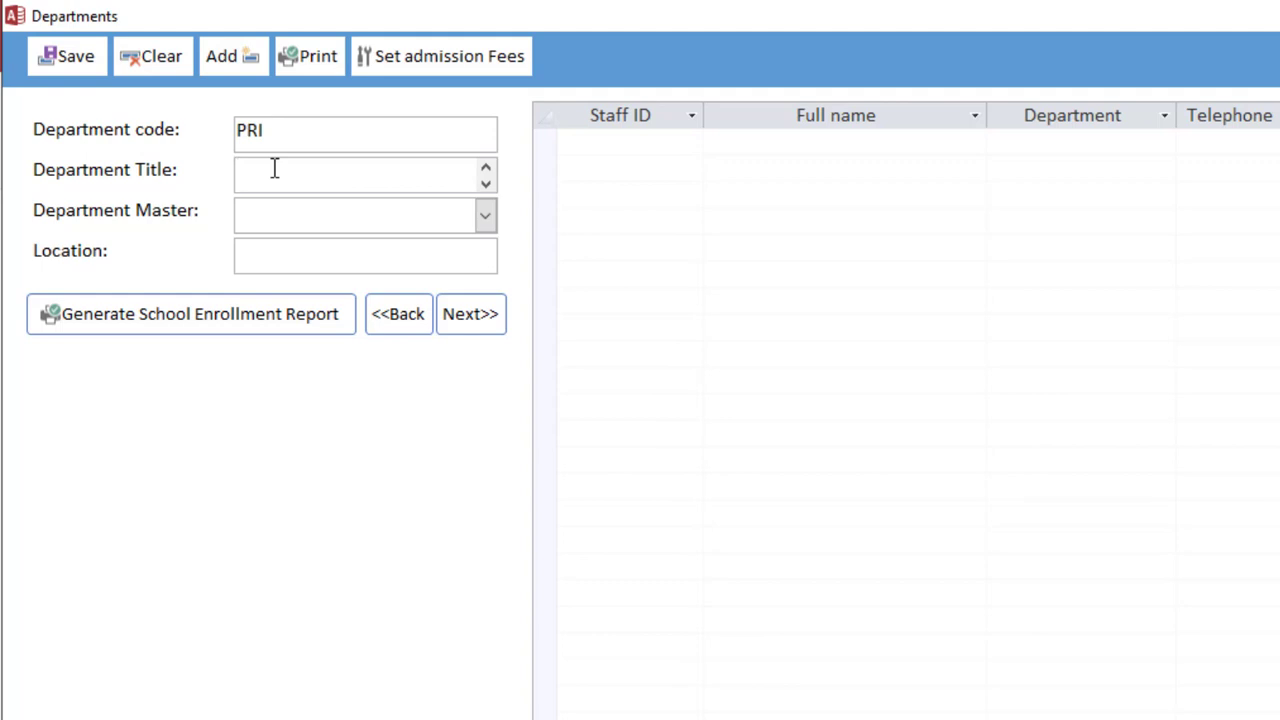
text(PRIMARY)
key(shift+Tab)
click(375, 242)
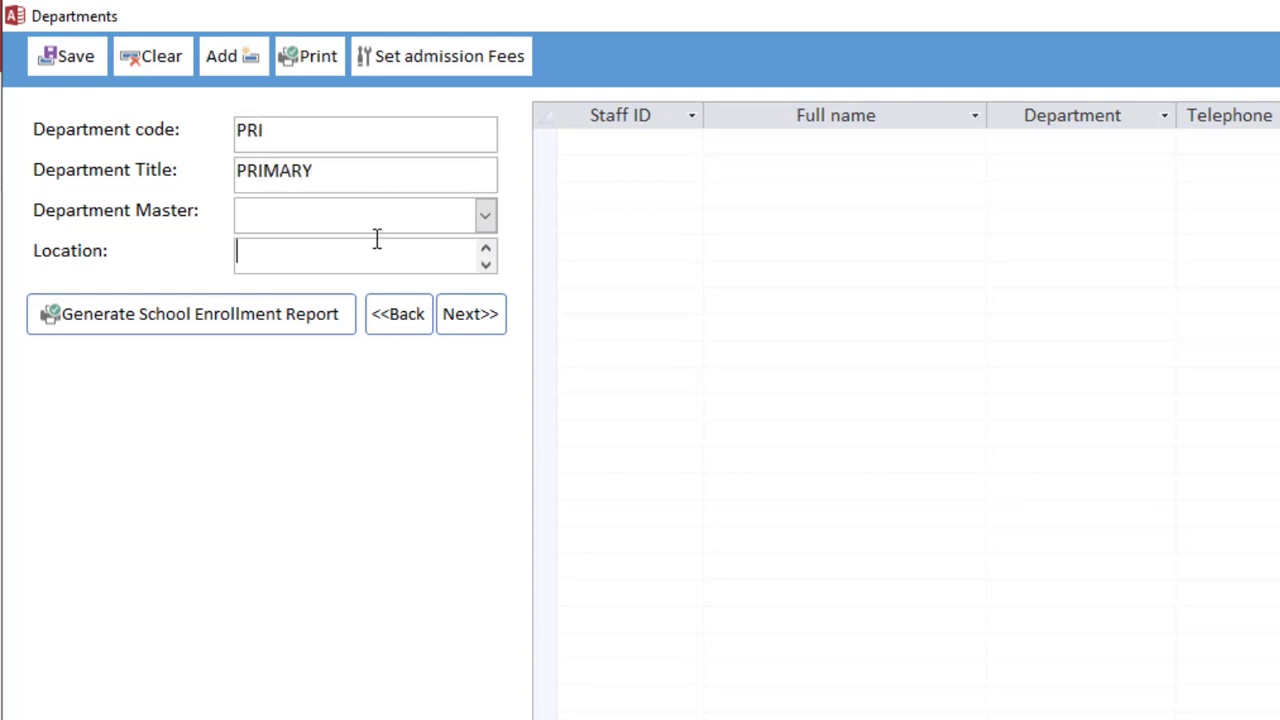
click(364, 209)
click(88, 55)
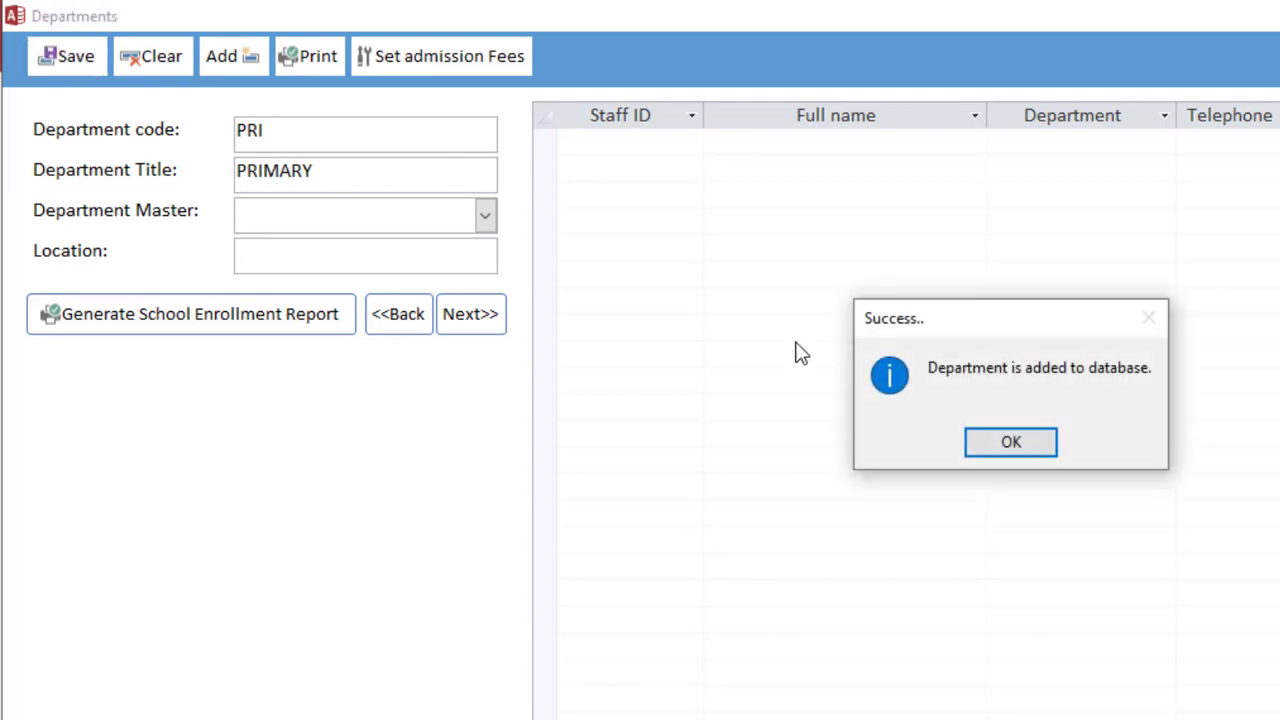
click(1010, 446)
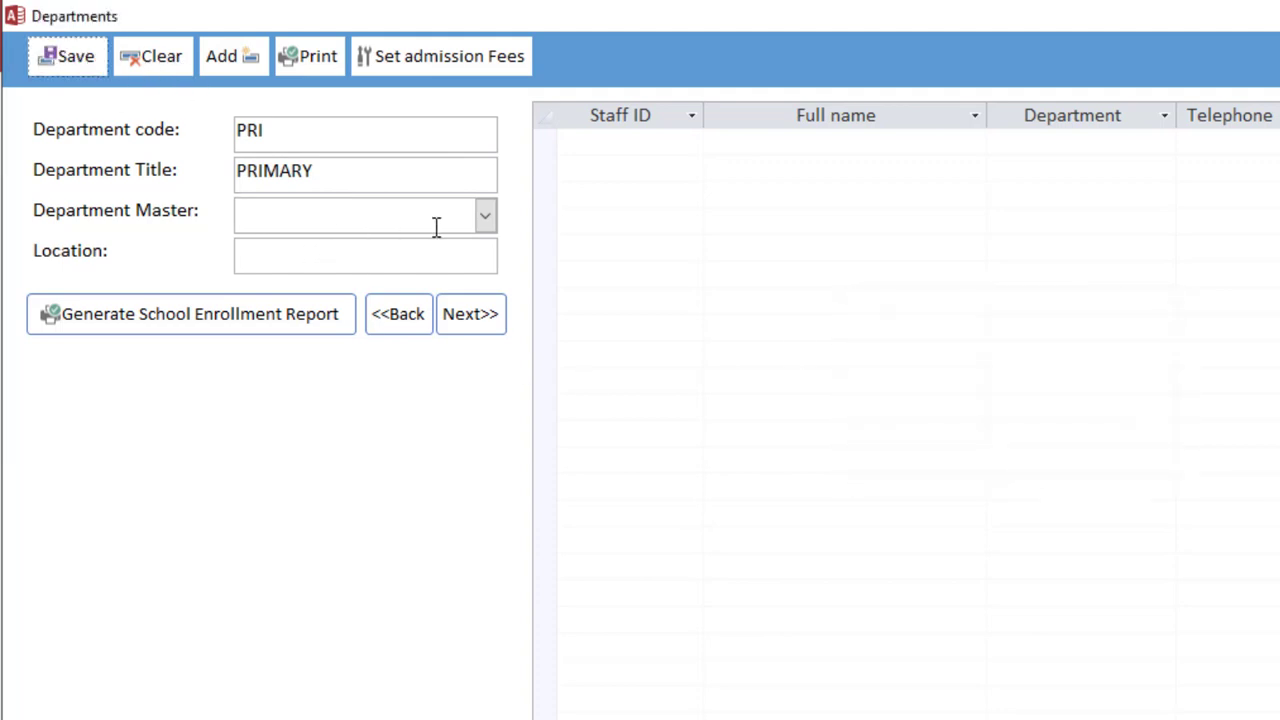
Check the department master list, which is empty, and leave it blank
click(485, 216)
click(486, 217)
click(487, 216)
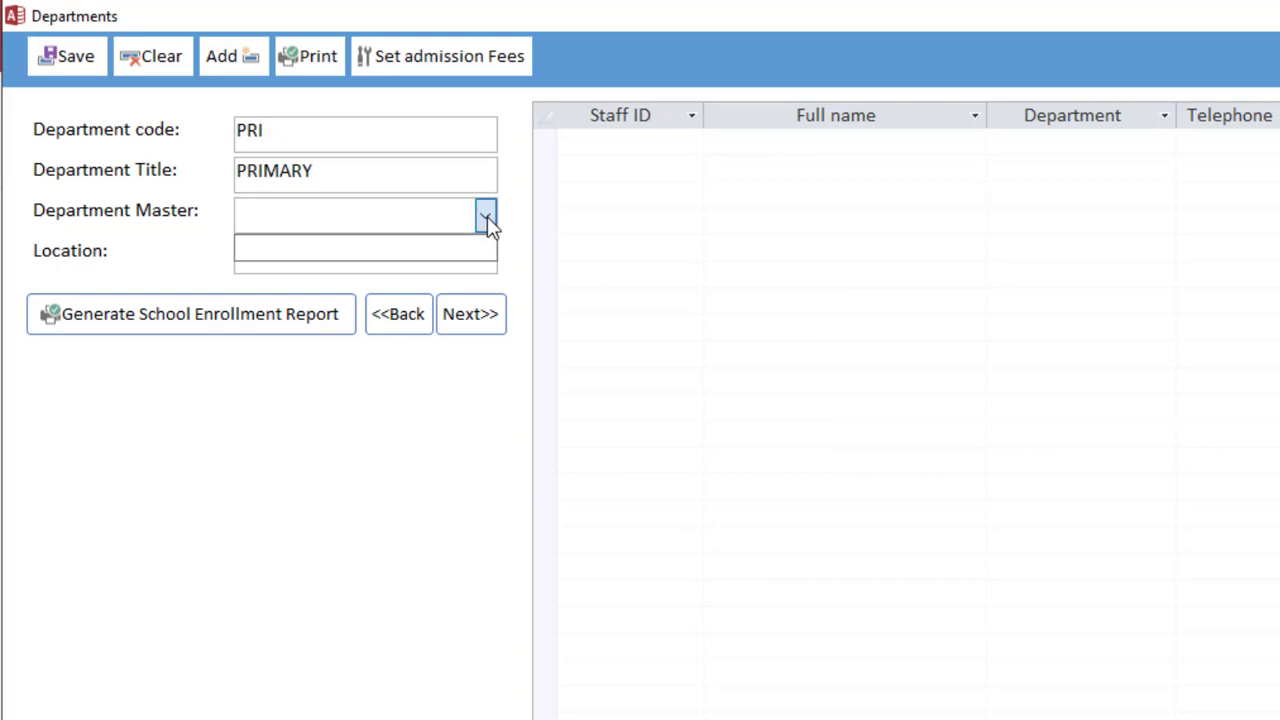
click(487, 216)
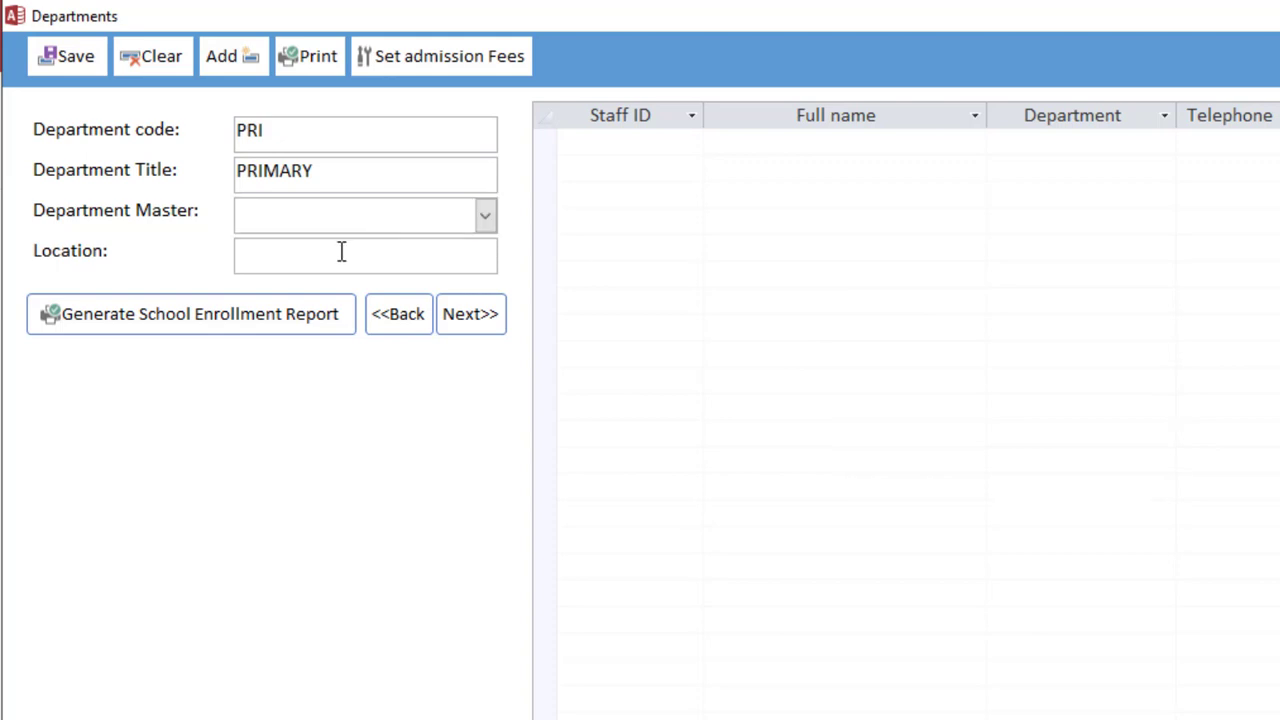
click(340, 251)
click(441, 213)
Add and save a new department JHS titled JUNIOR HIGH SCHOOL
click(242, 56)
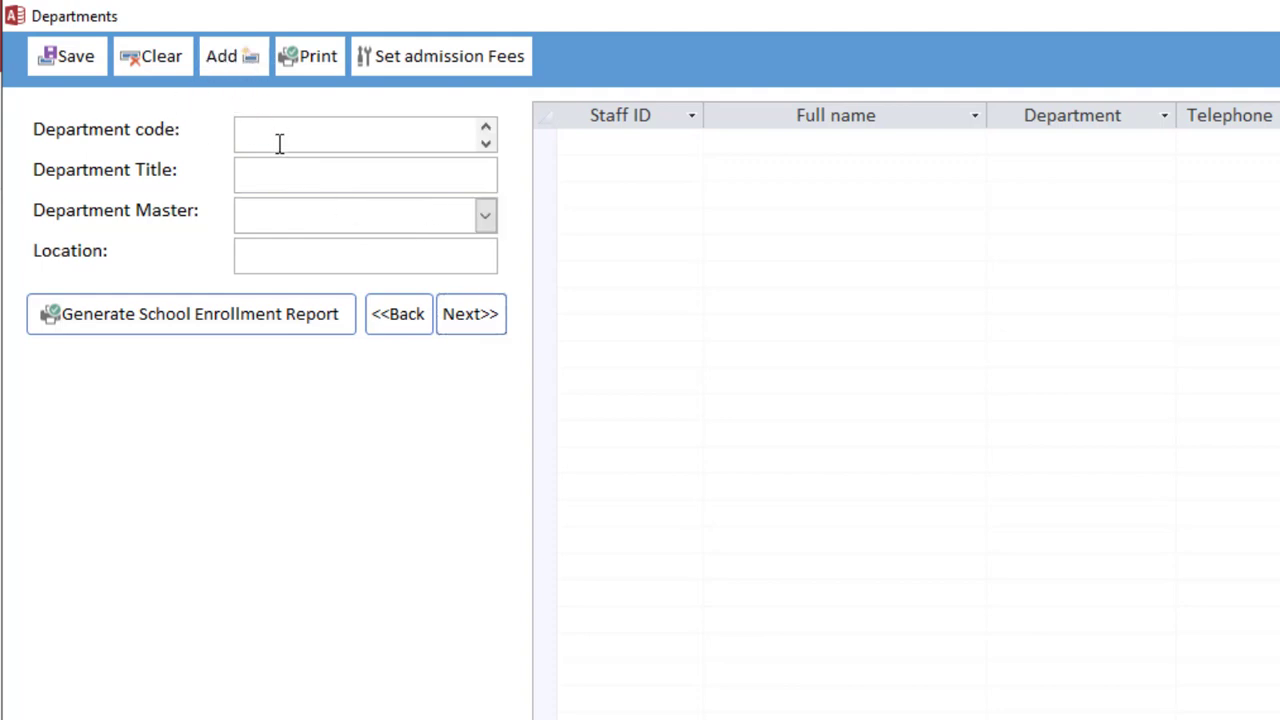
text(JHS)
key(Return)
click(393, 314)
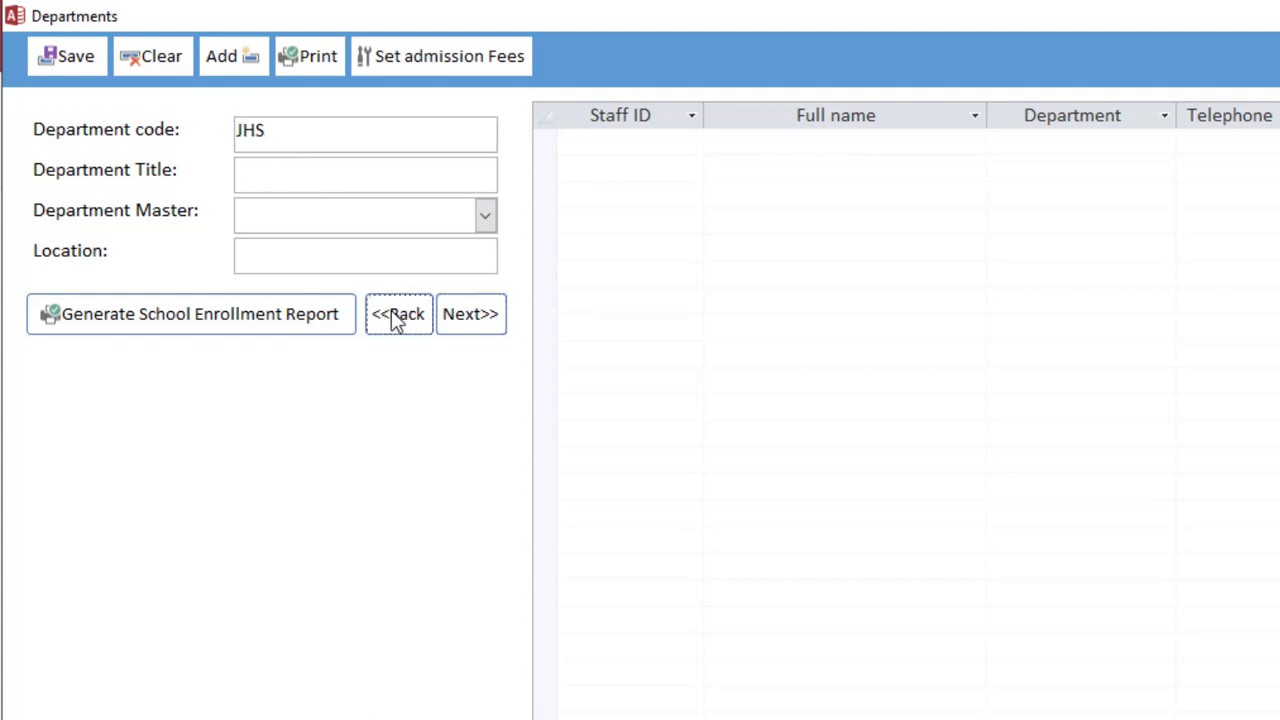
click(309, 183)
text(U)
key(BackSpace)
text(JUNIOR )
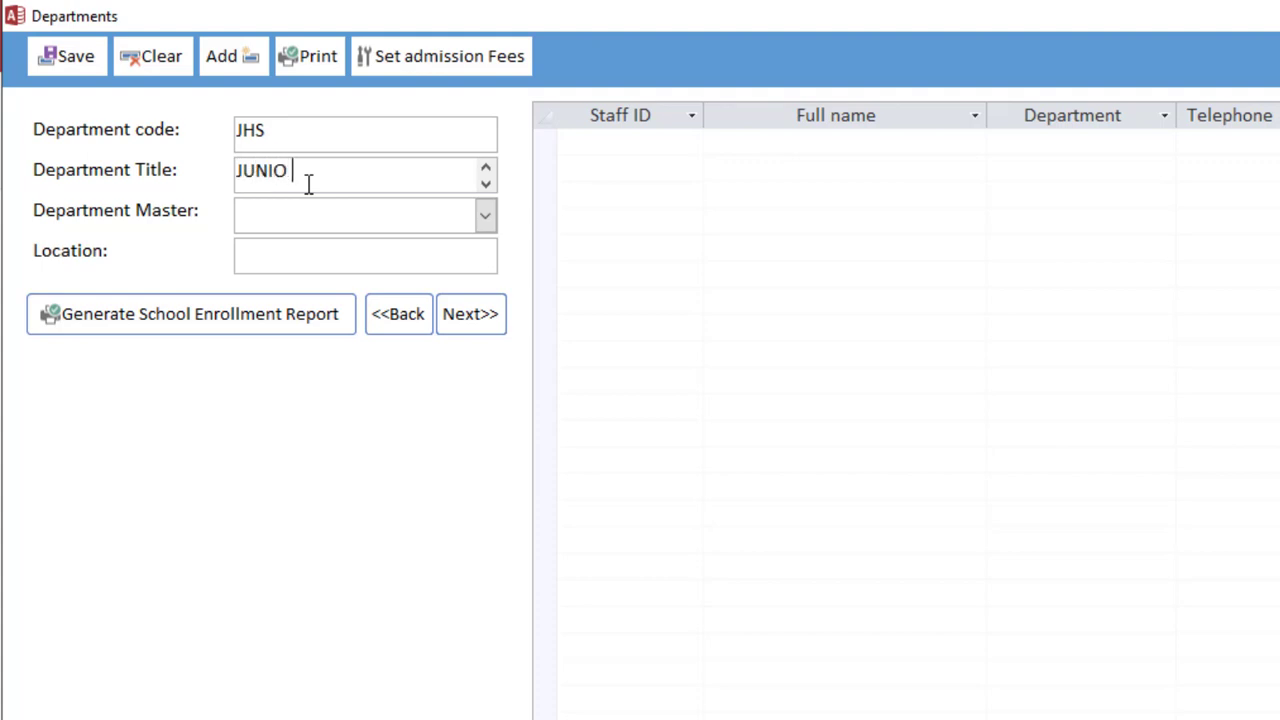
text(HIGH SCHOOL)
click(45, 56)
click(645, 280)
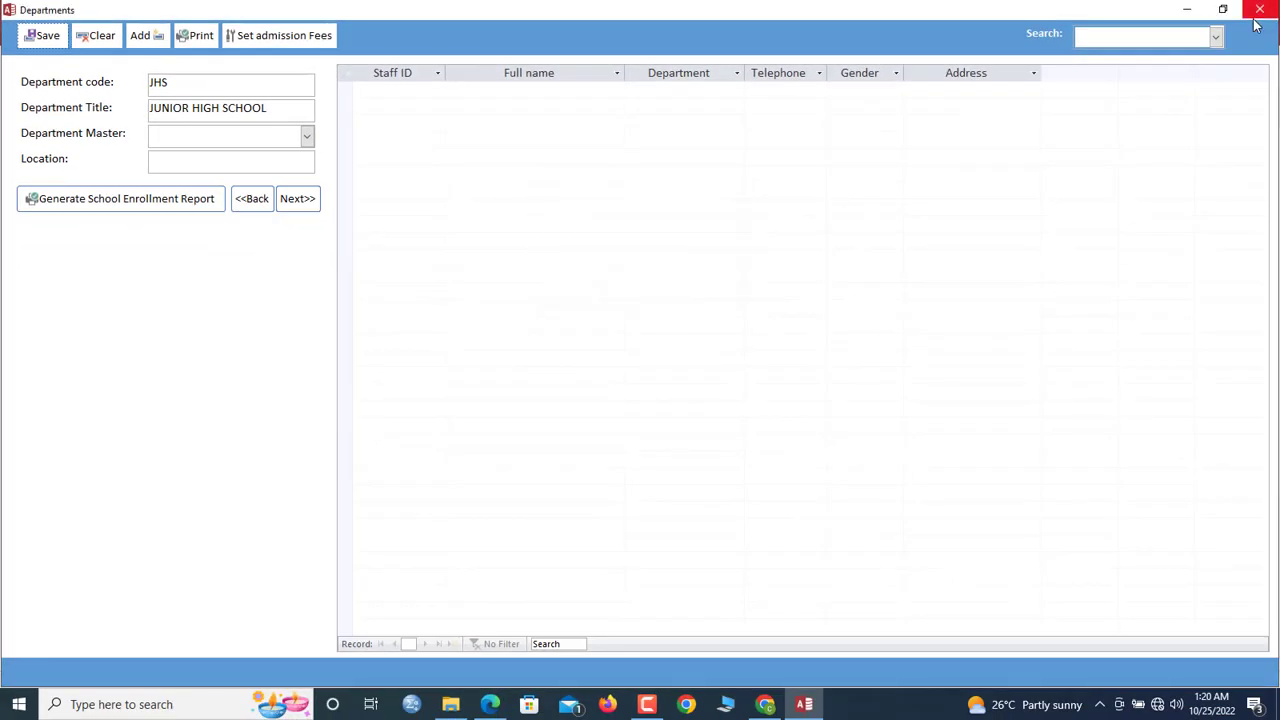
Browse the saved departments via the Search list, ending on PRIMARY
click(1216, 37)
click(1156, 73)
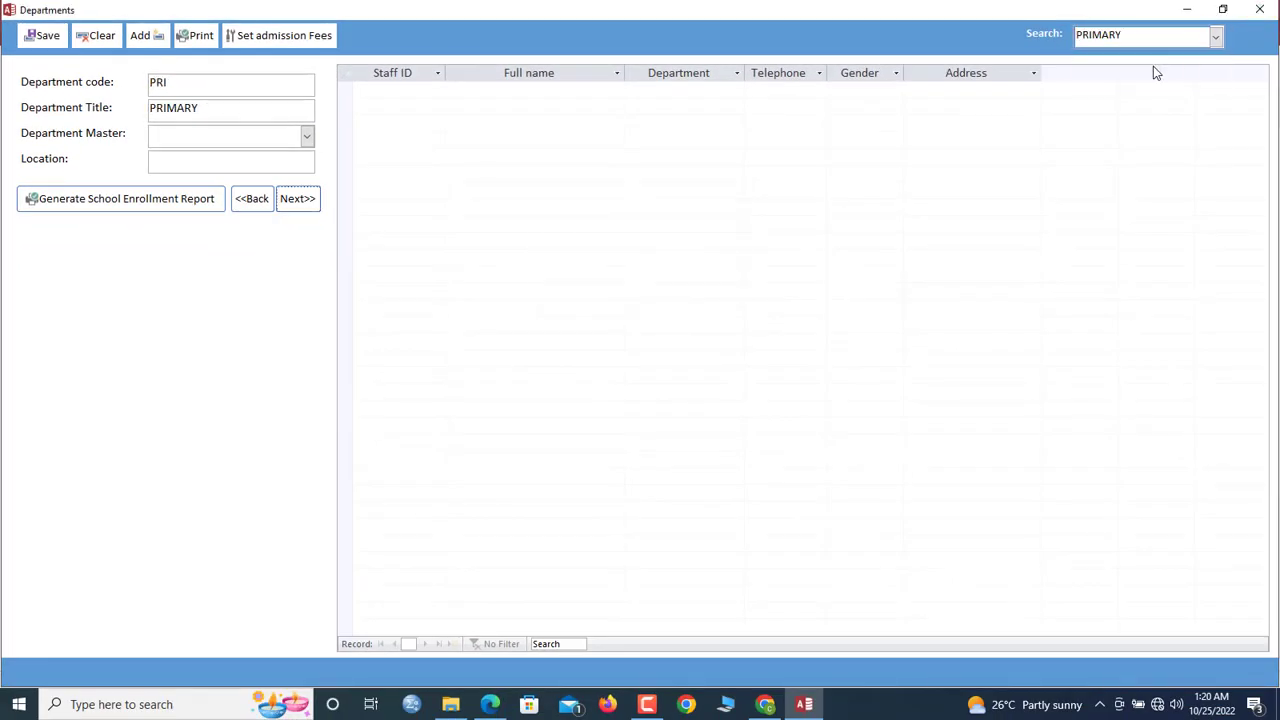
click(1215, 37)
click(1152, 52)
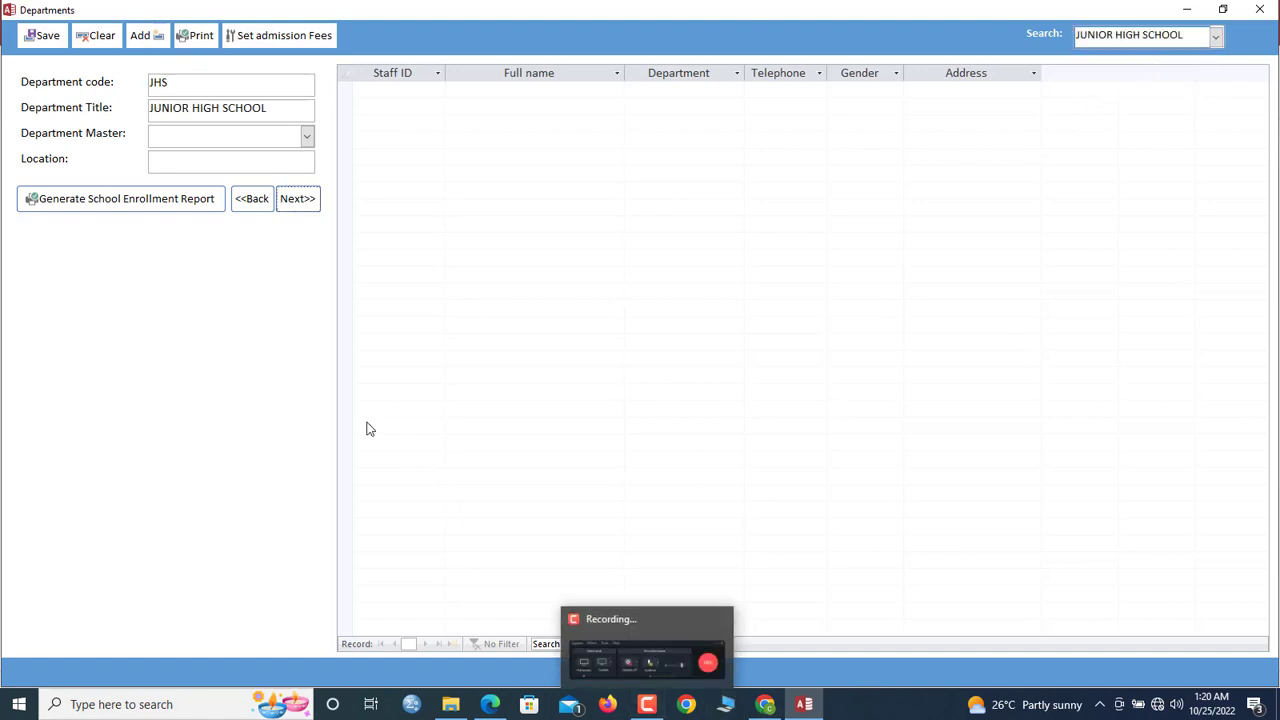
click(223, 107)
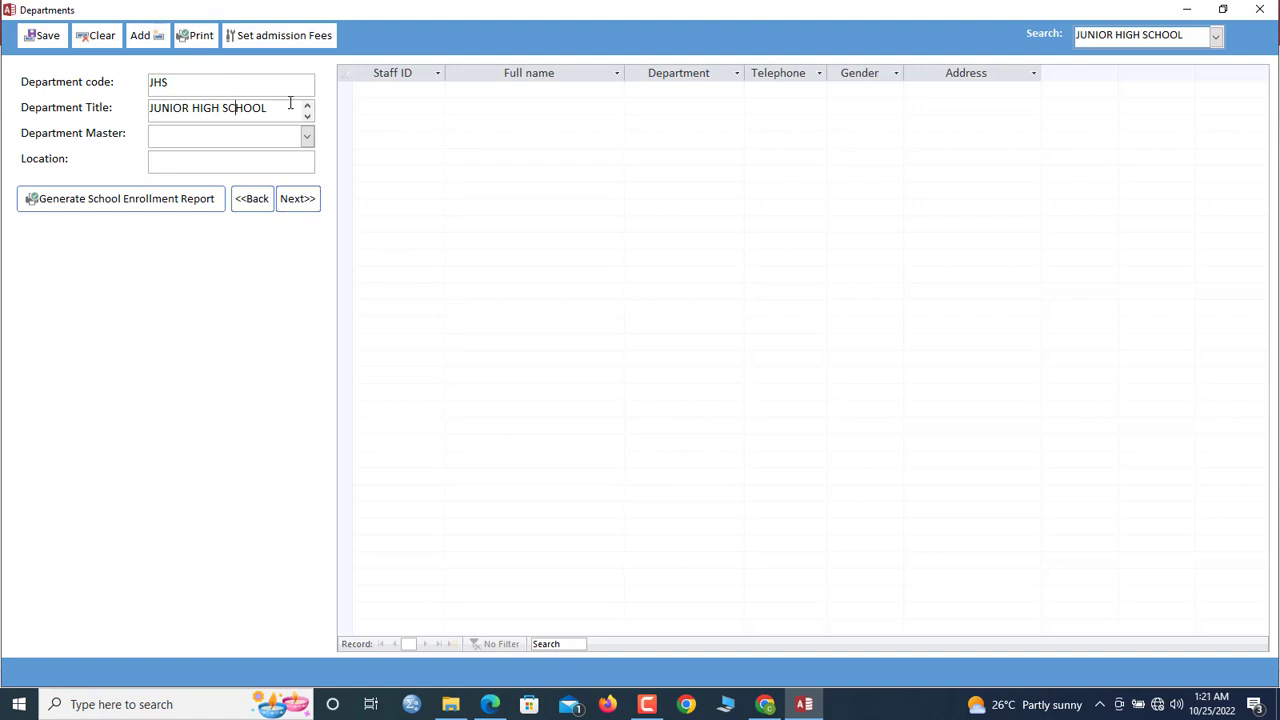
click(1216, 37)
click(1155, 73)
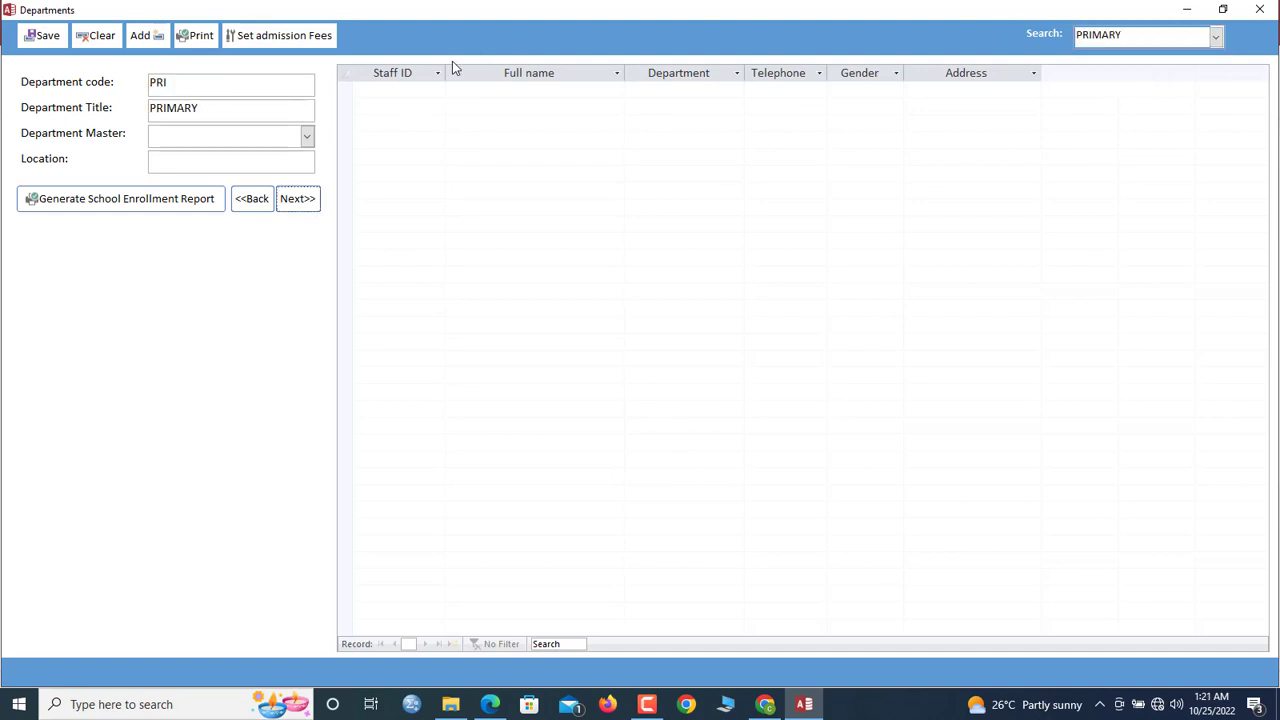
Enter PRIMARY fees: admission 200, tuition 400, uniforms 120, Friday wear 45.90, toiletries 30.50
click(312, 42)
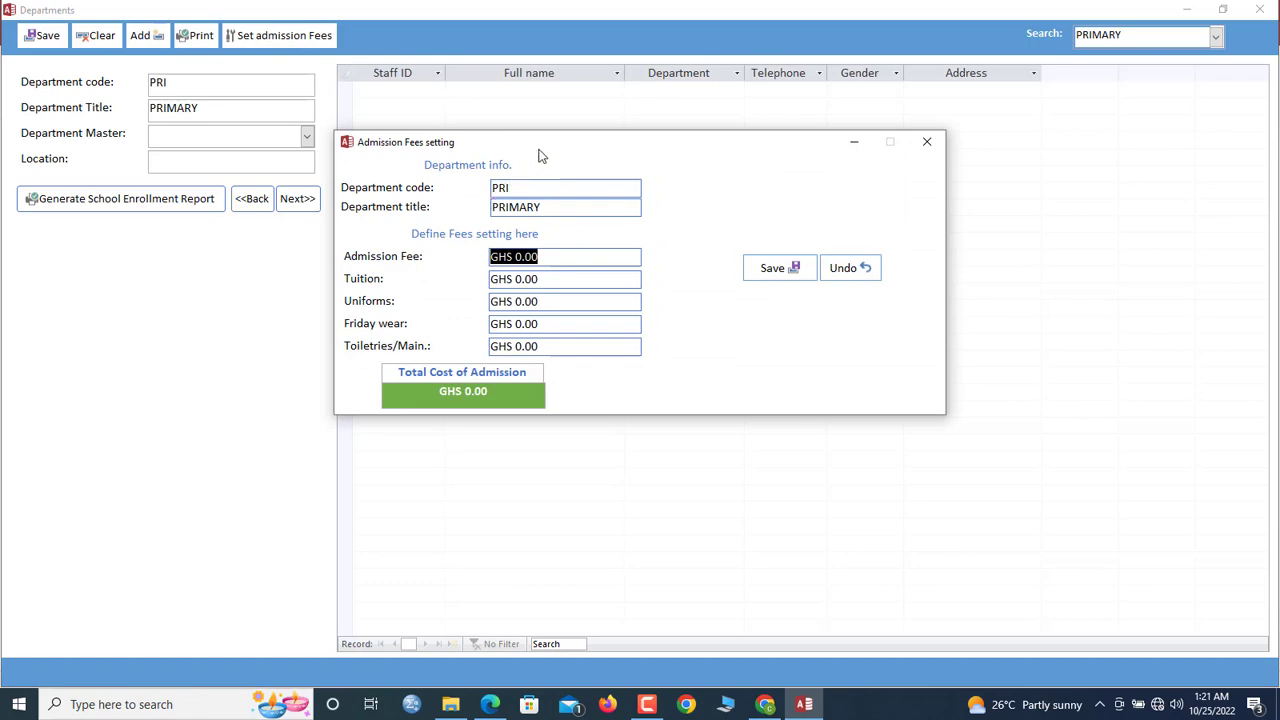
drag(549, 140, 553, 86)
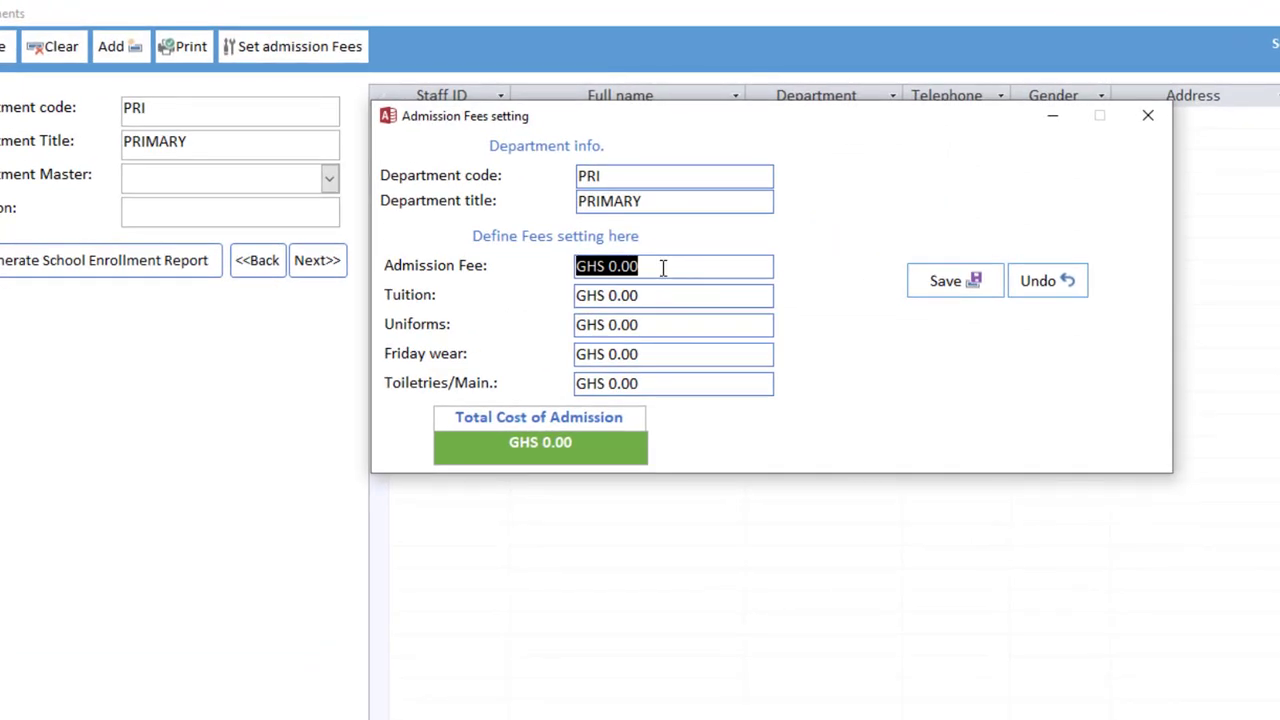
text(200)
key(Tab)
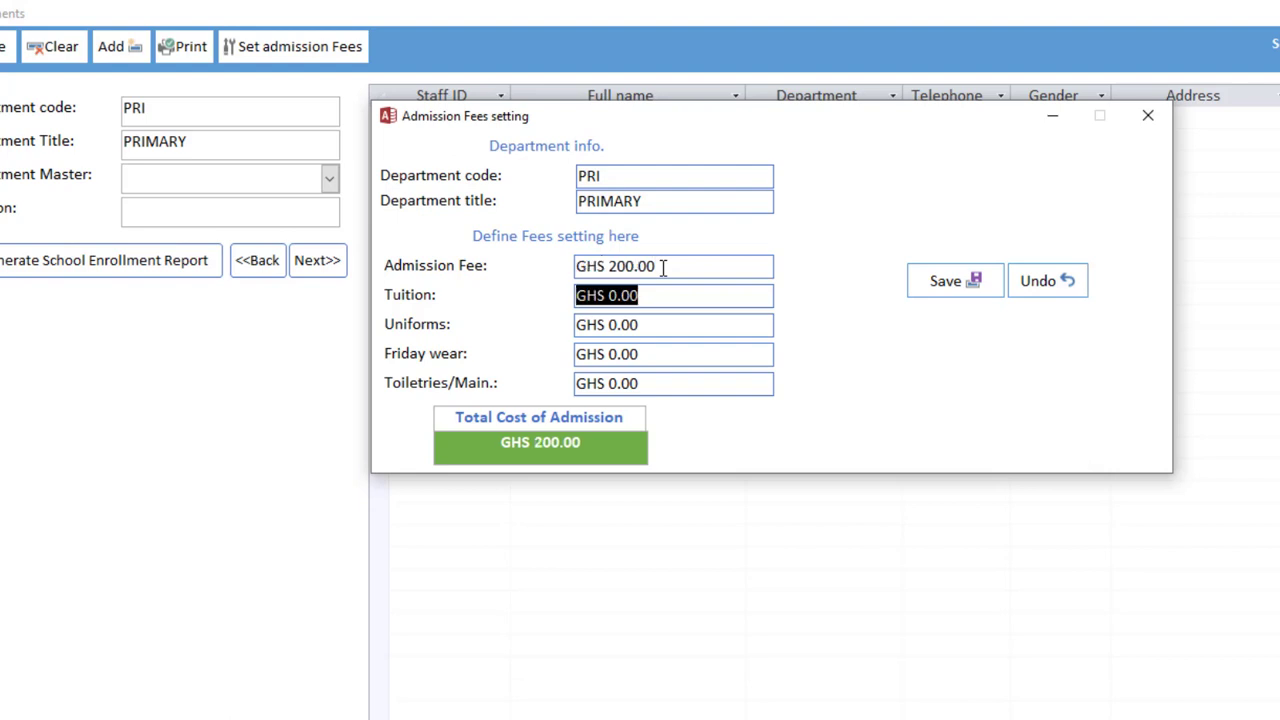
text(400)
key(Tab)
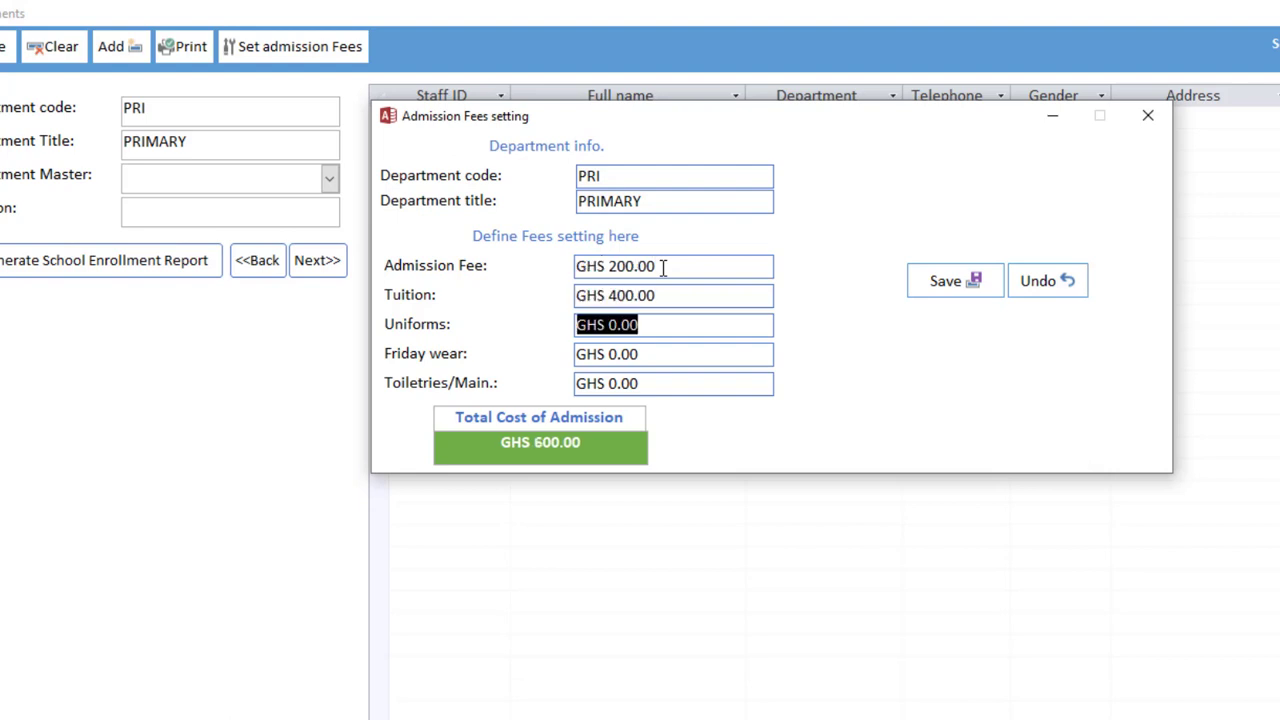
text(120)
key(Tab)
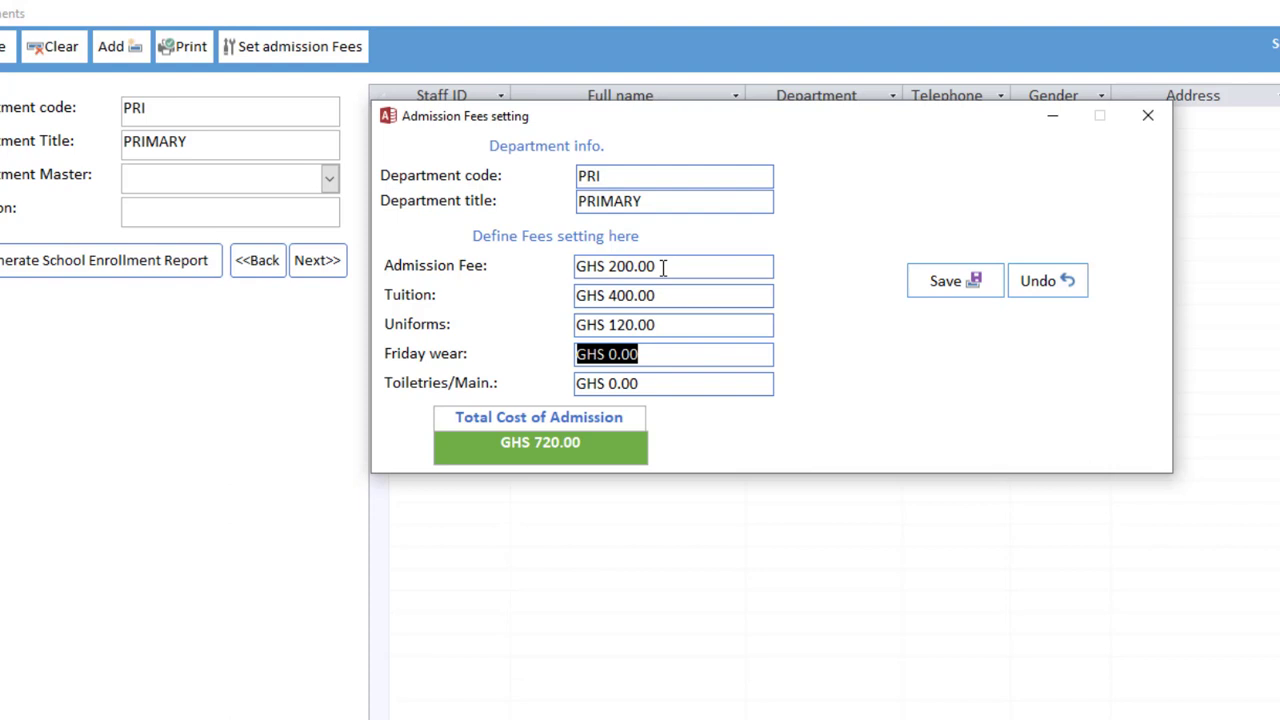
text(45.90)
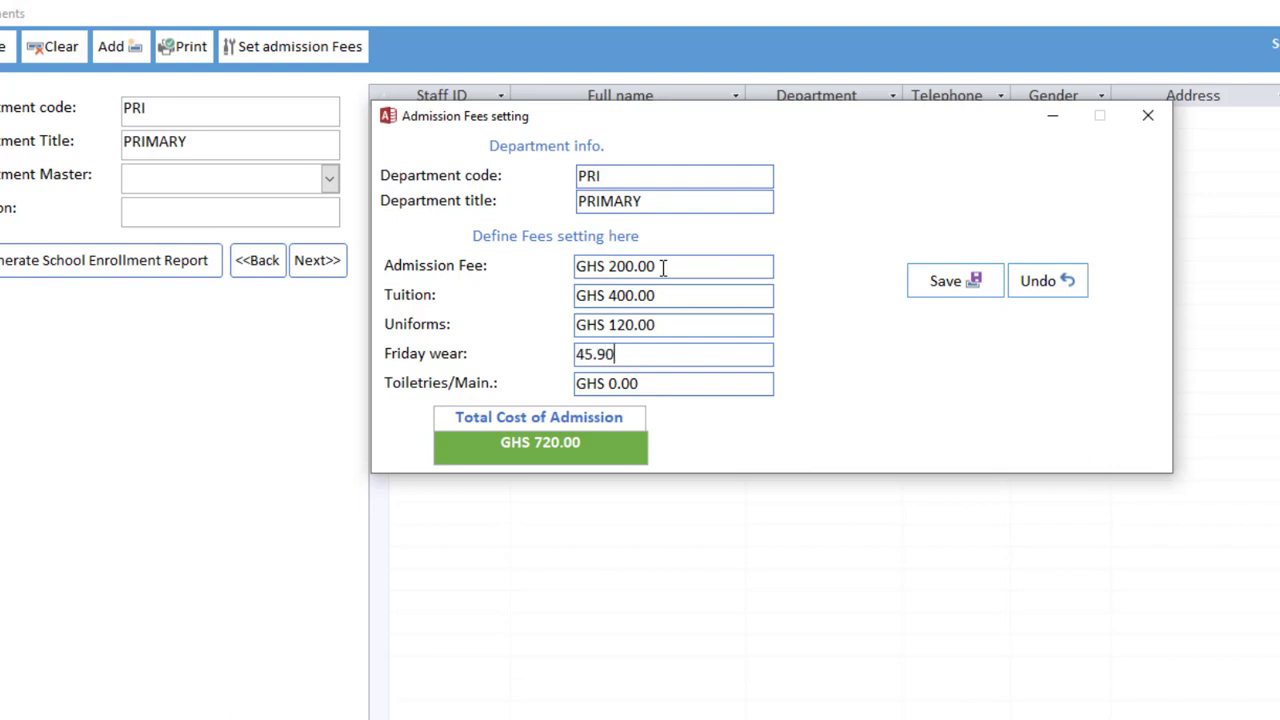
key(Tab)
text(30)
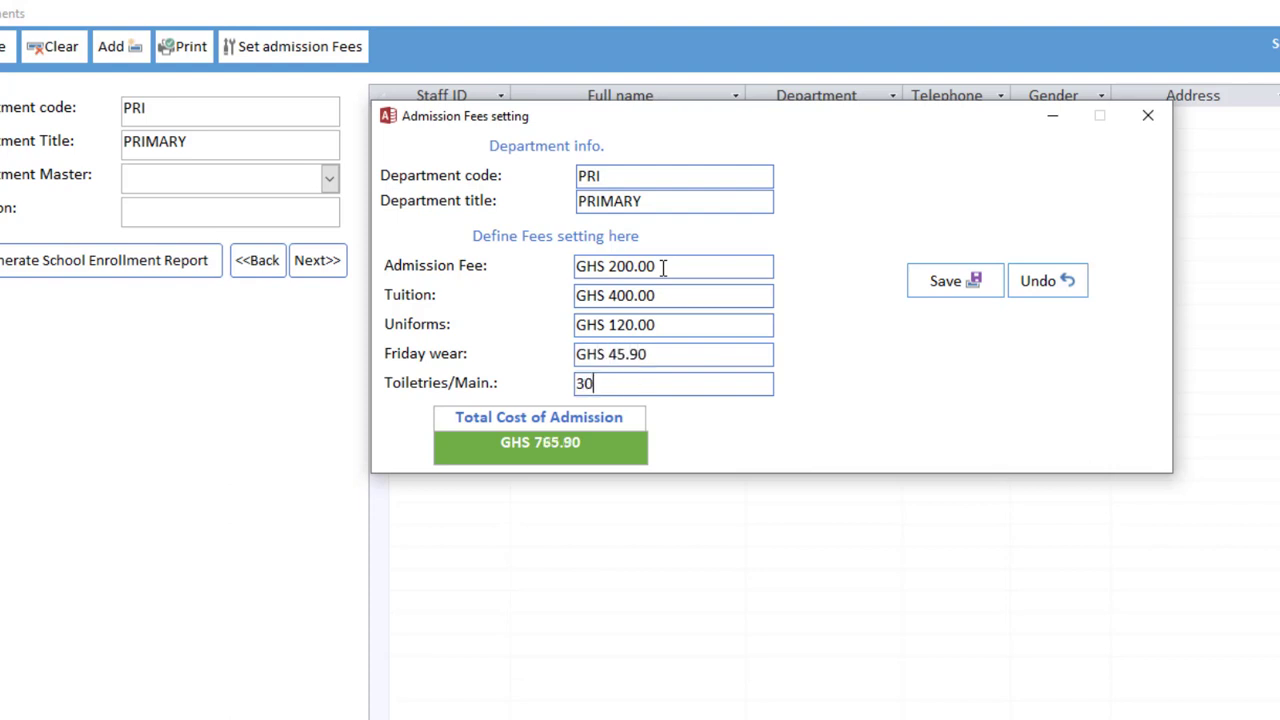
text(.5)
key(Tab)
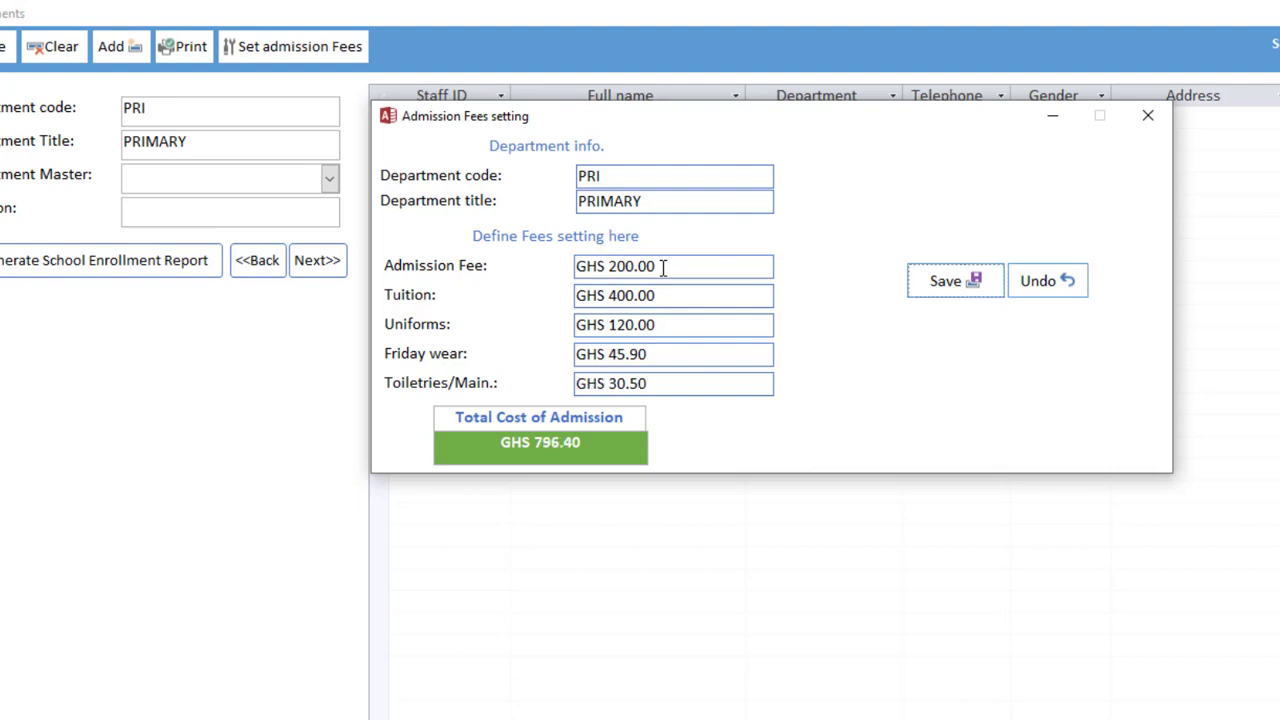
Check the GHS 796.40 total and save the PRIMARY fee settings
click(527, 449)
drag(620, 449, 397, 449)
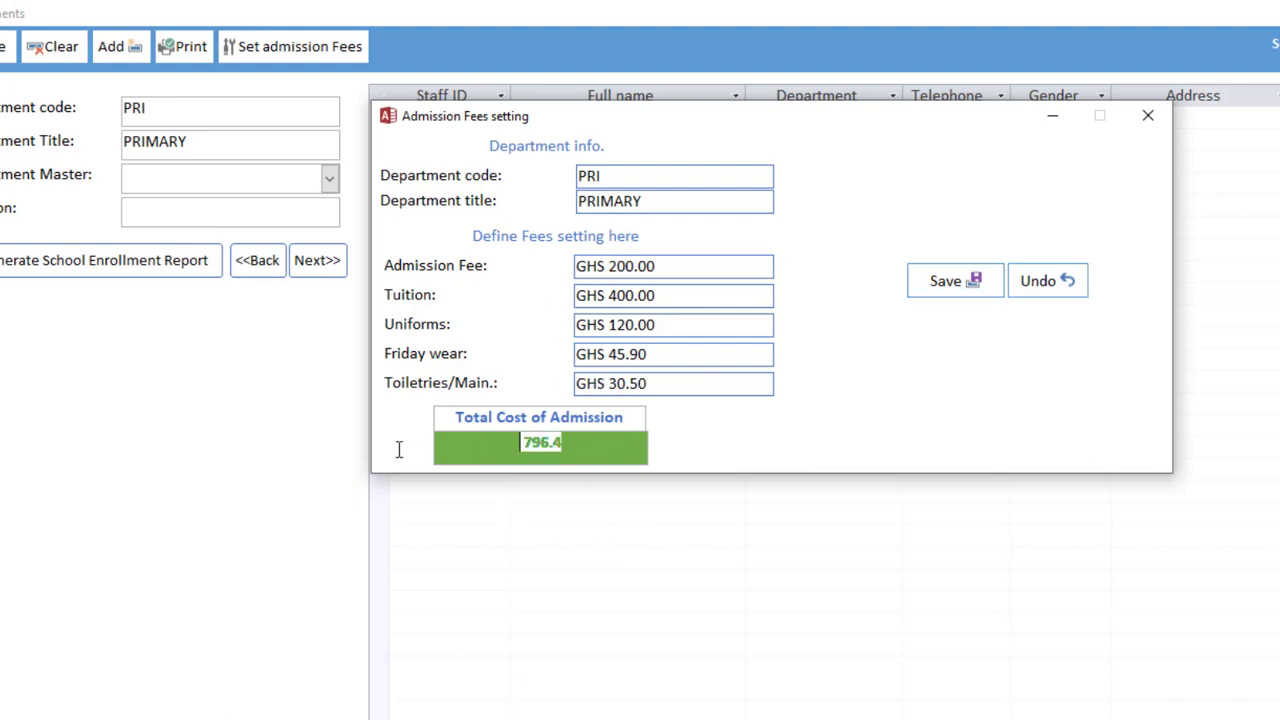
click(951, 290)
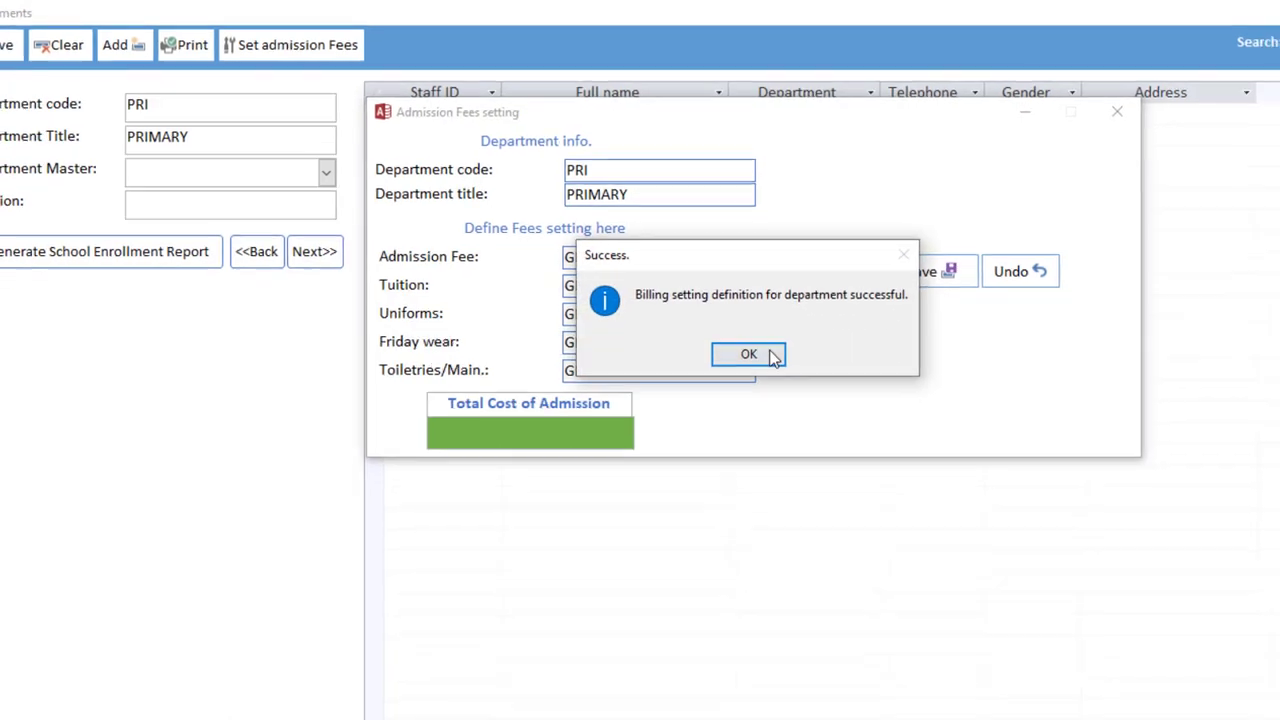
click(785, 366)
Close the PRIMARY fees window and switch to the JUNIOR HIGH SCHOOL department
click(955, 91)
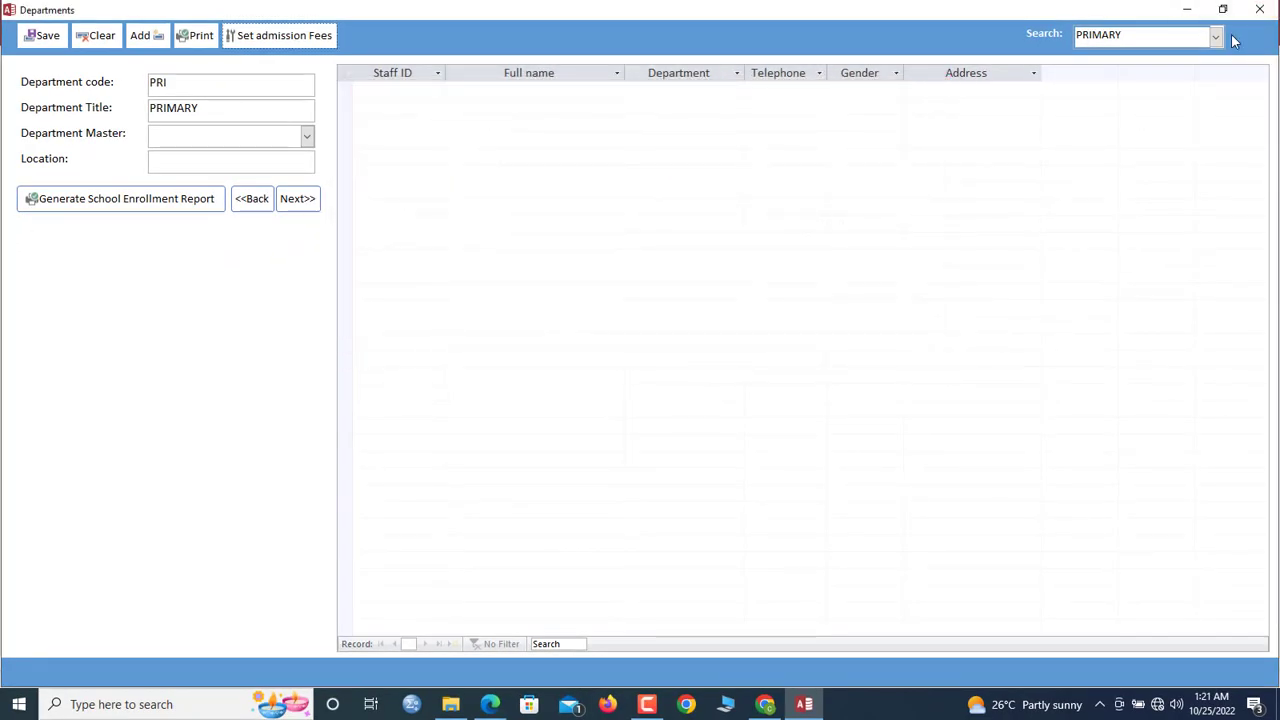
click(1216, 37)
click(1170, 59)
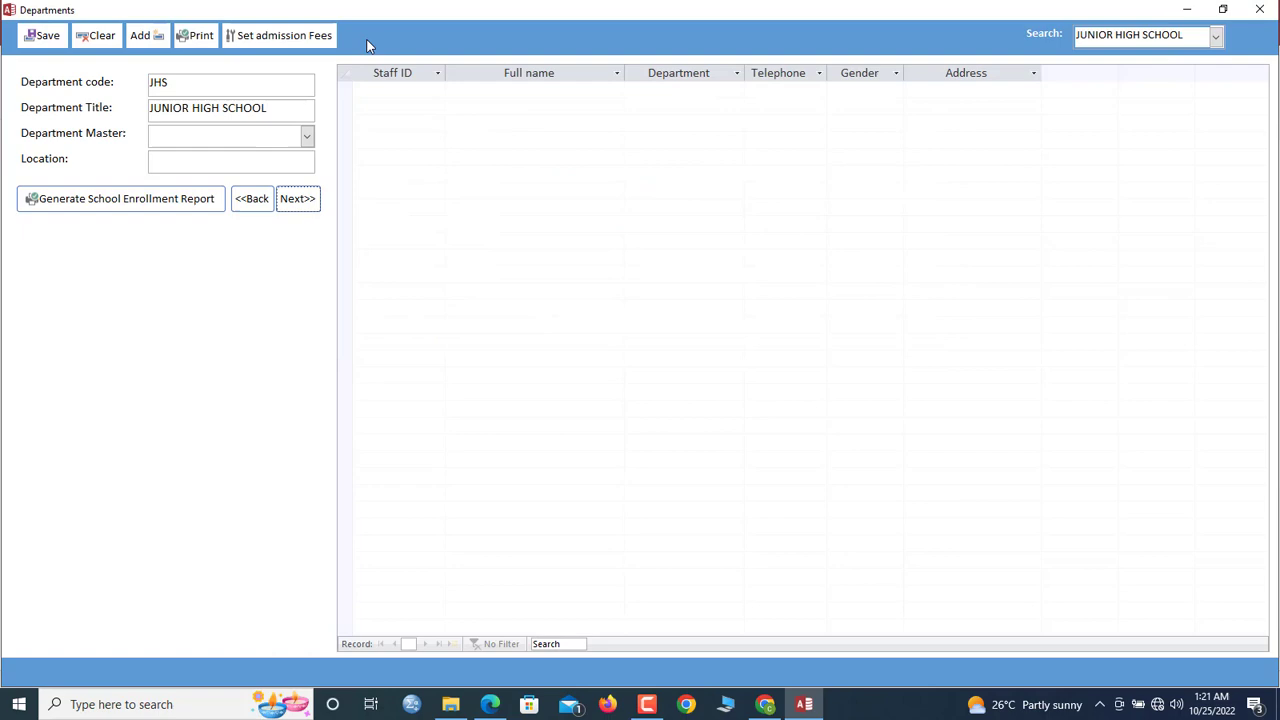
Enter JHS fees: admission 1000, tuition 500.90, uniforms 300, Friday wear 120, toiletries 50
click(279, 36)
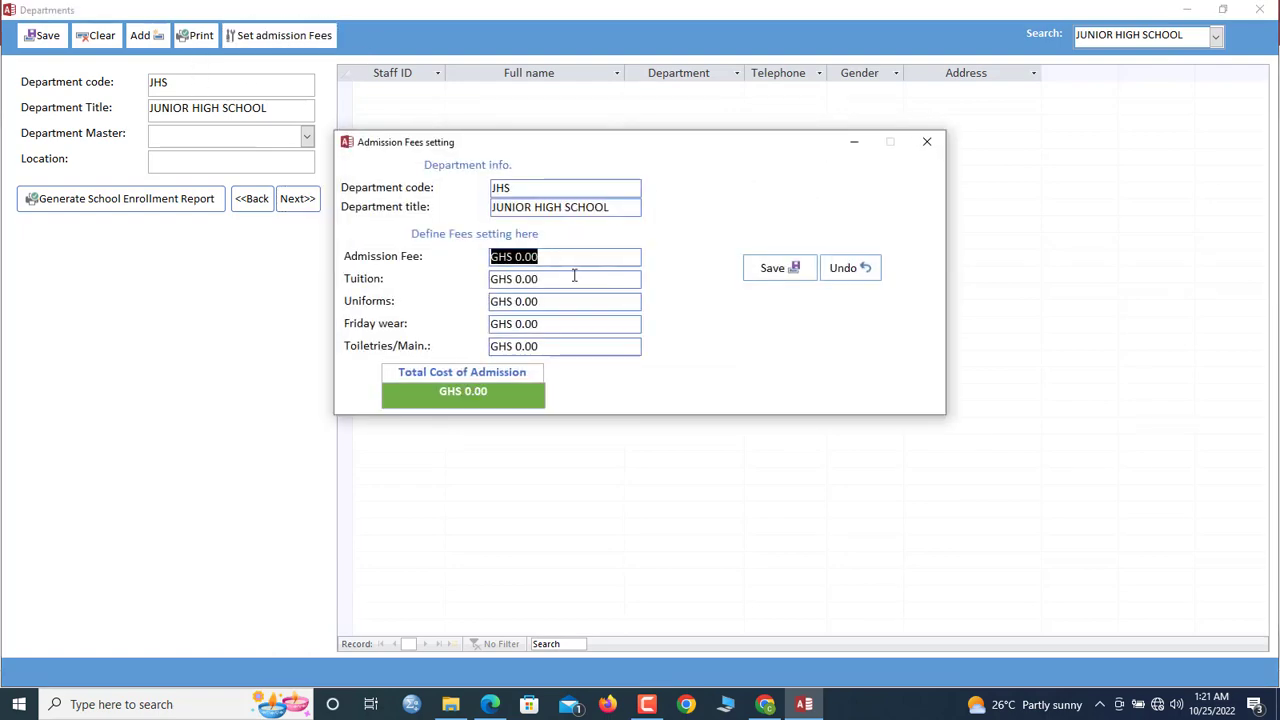
text(1000)
key(Tab)
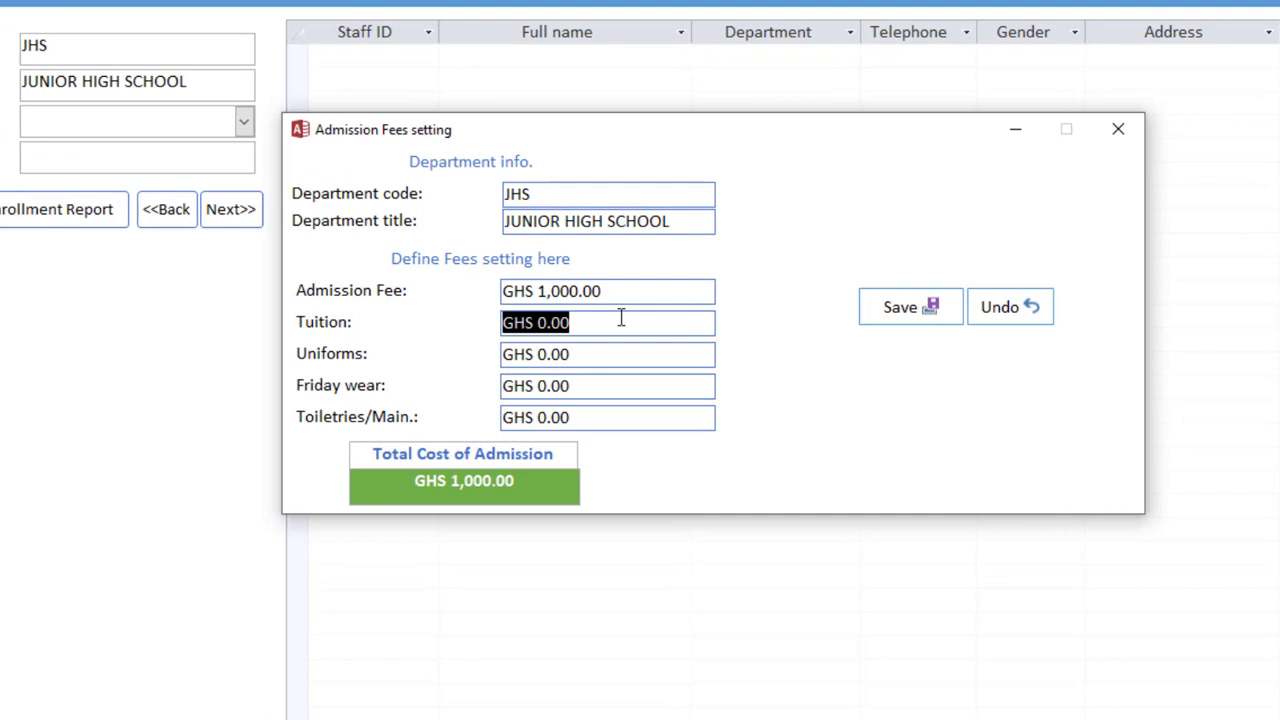
text(500.90)
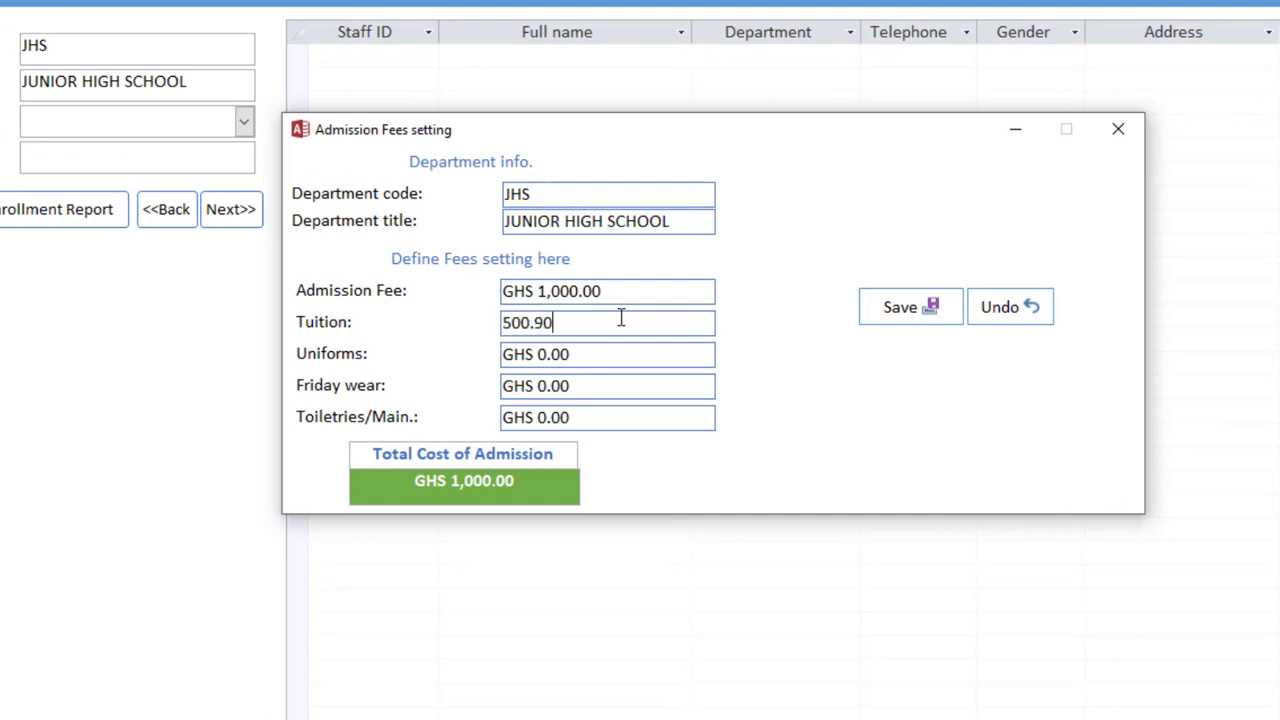
key(Tab)
text(300)
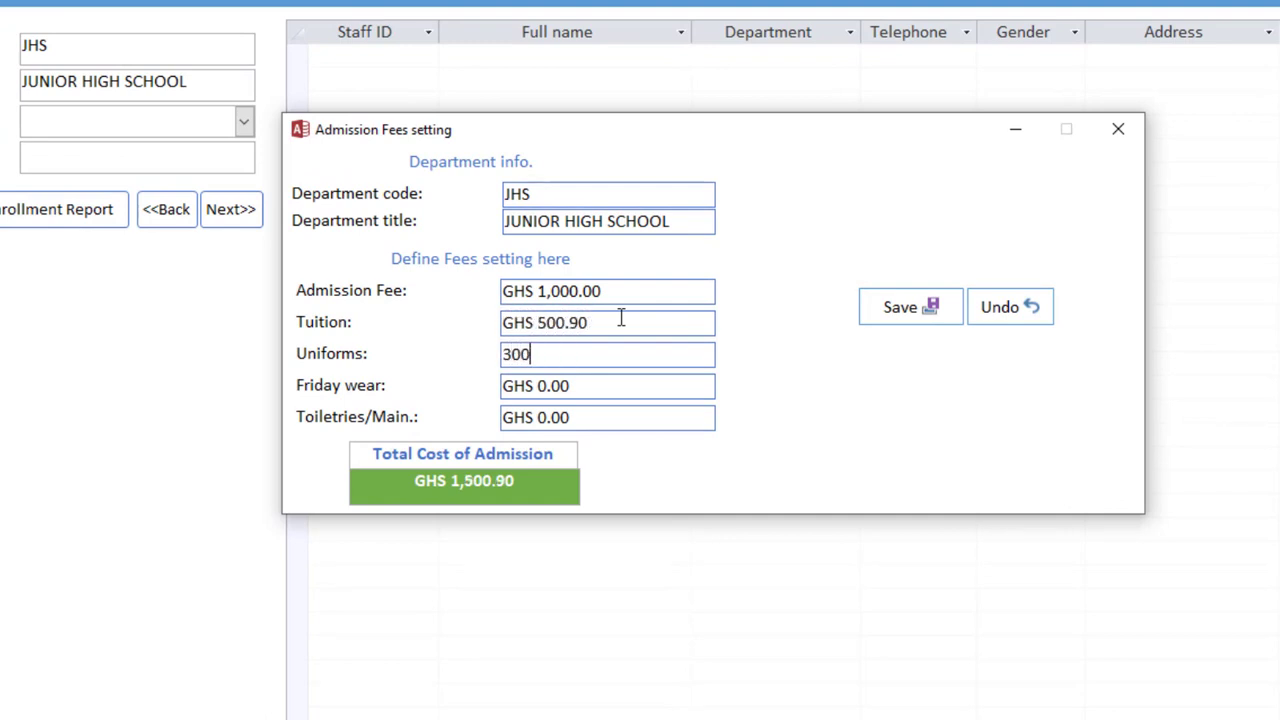
key(Tab)
text(120)
key(Tab)
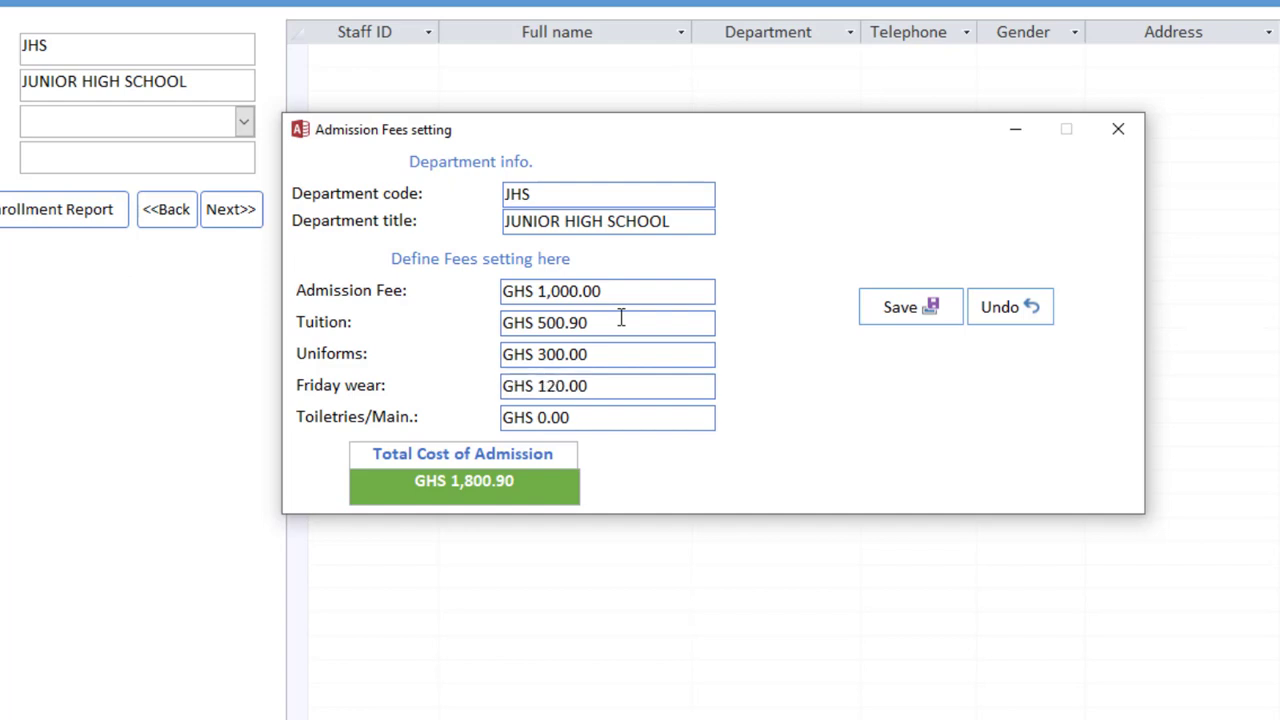
text(50)
Save the JHS fees, totalling GHS 1,970.90, and close the fees window
click(898, 312)
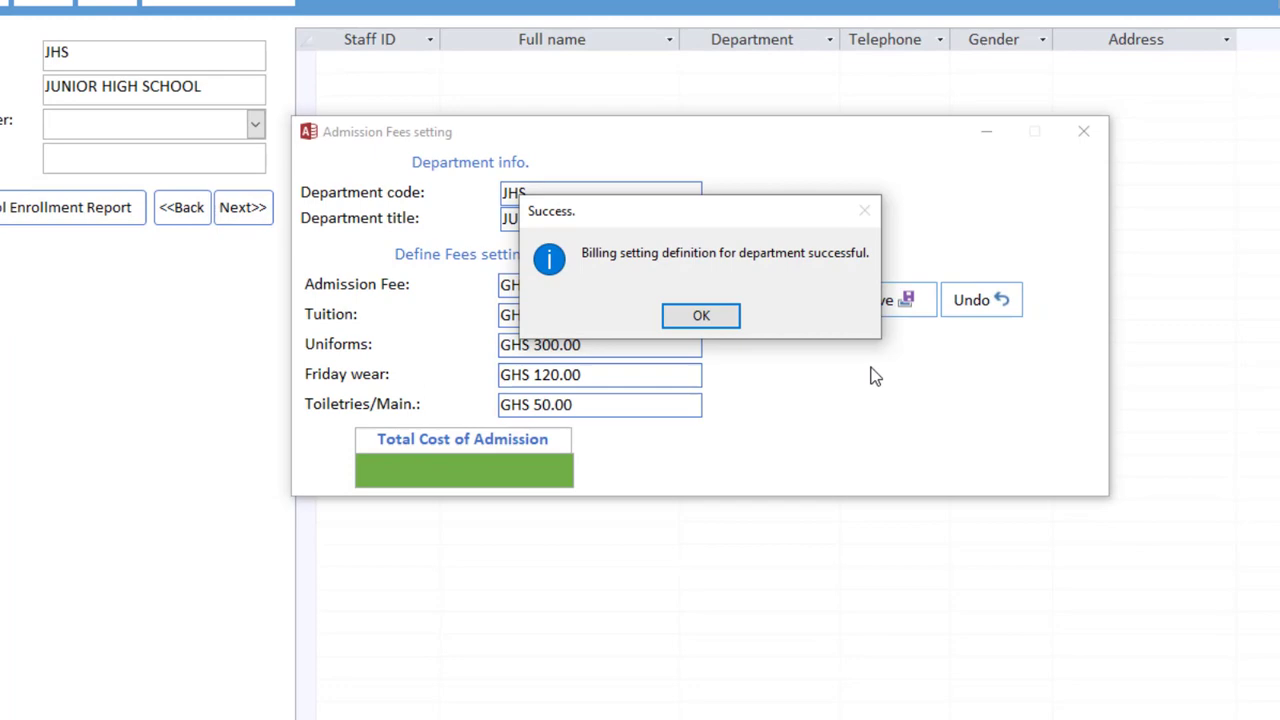
click(701, 315)
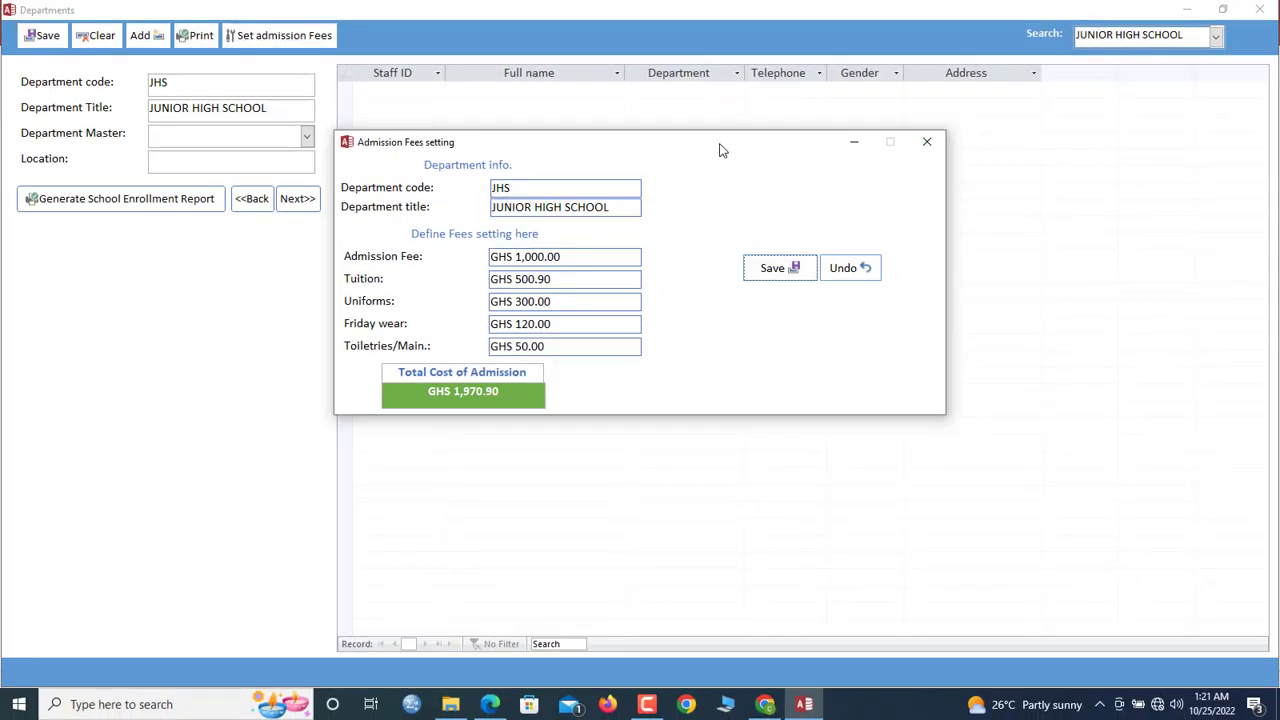
drag(720, 148, 873, 121)
click(1058, 117)
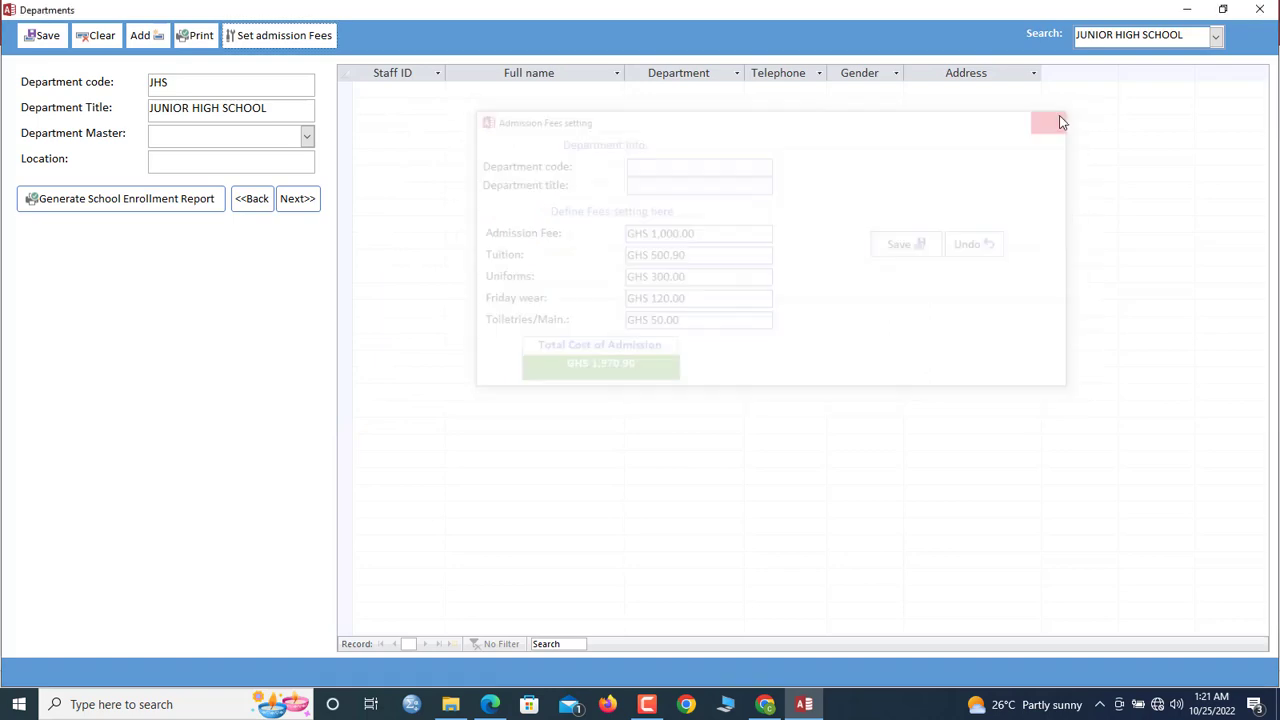
In the Classes form, add and save class JH1 titled J.H.S ONE
click(1256, 9)
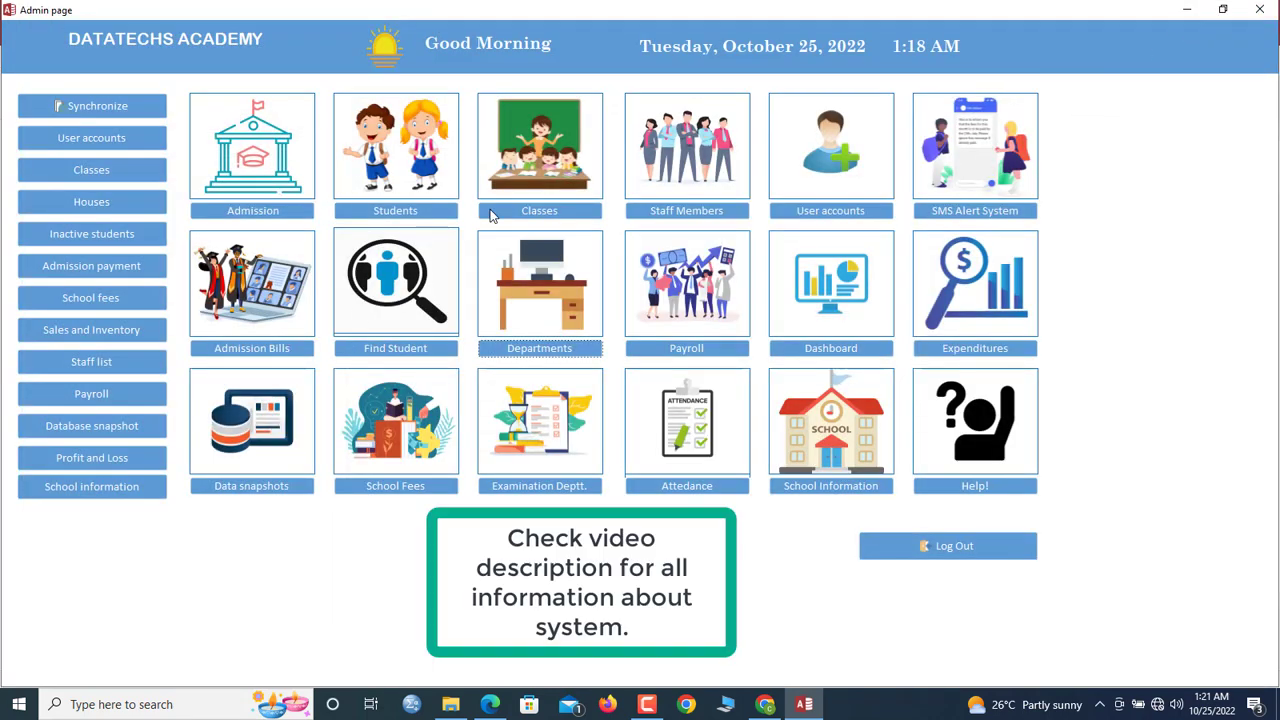
click(522, 211)
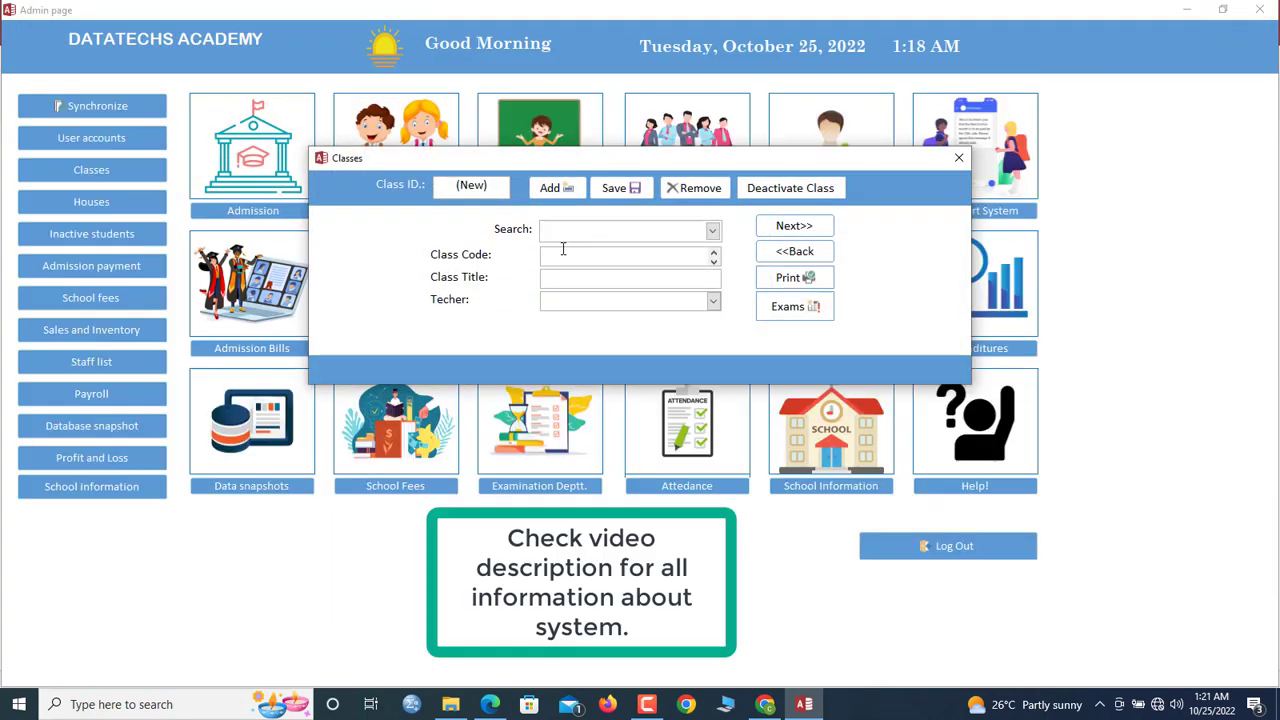
drag(568, 160, 568, 136)
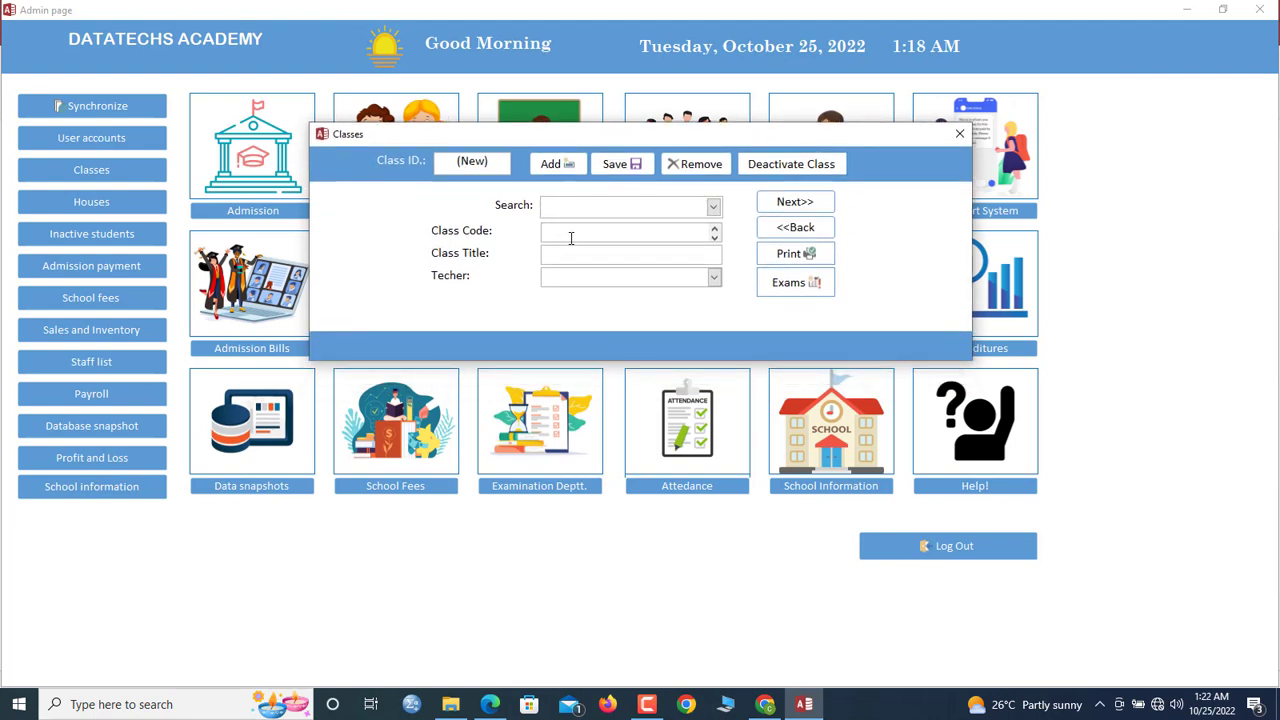
text(JH)
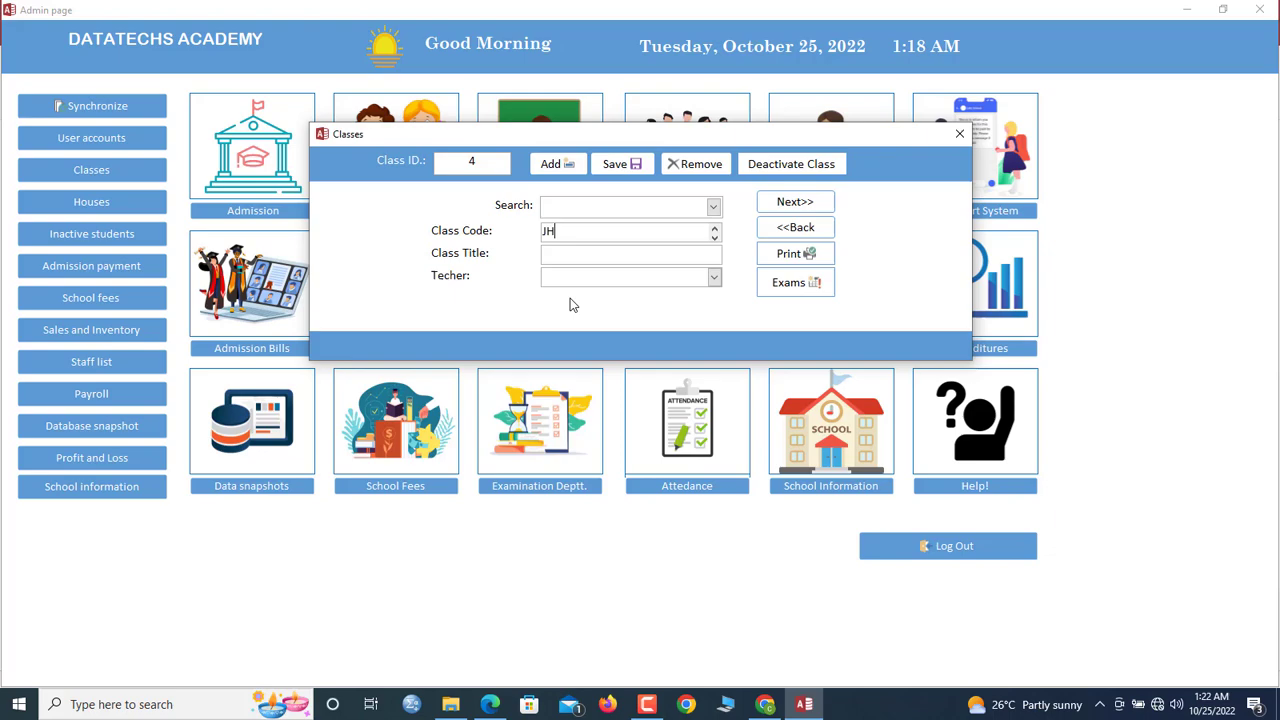
text(1)
click(587, 257)
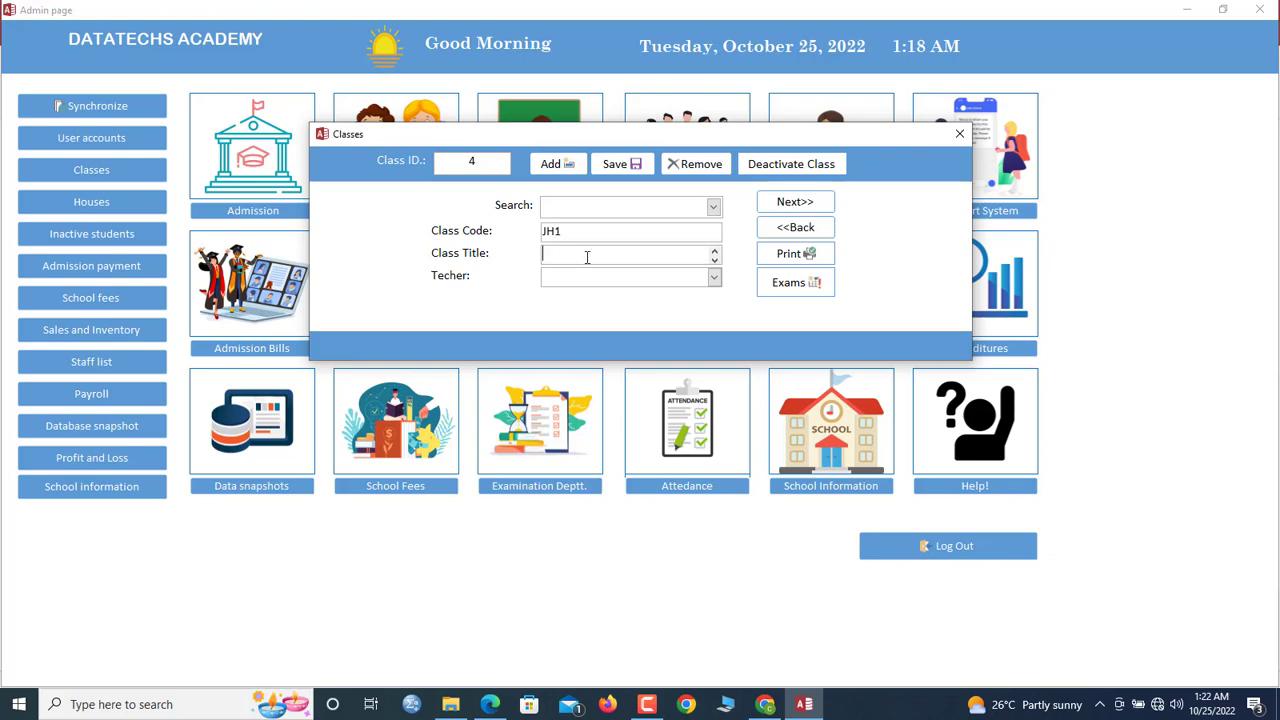
text(J)
text(.H.)
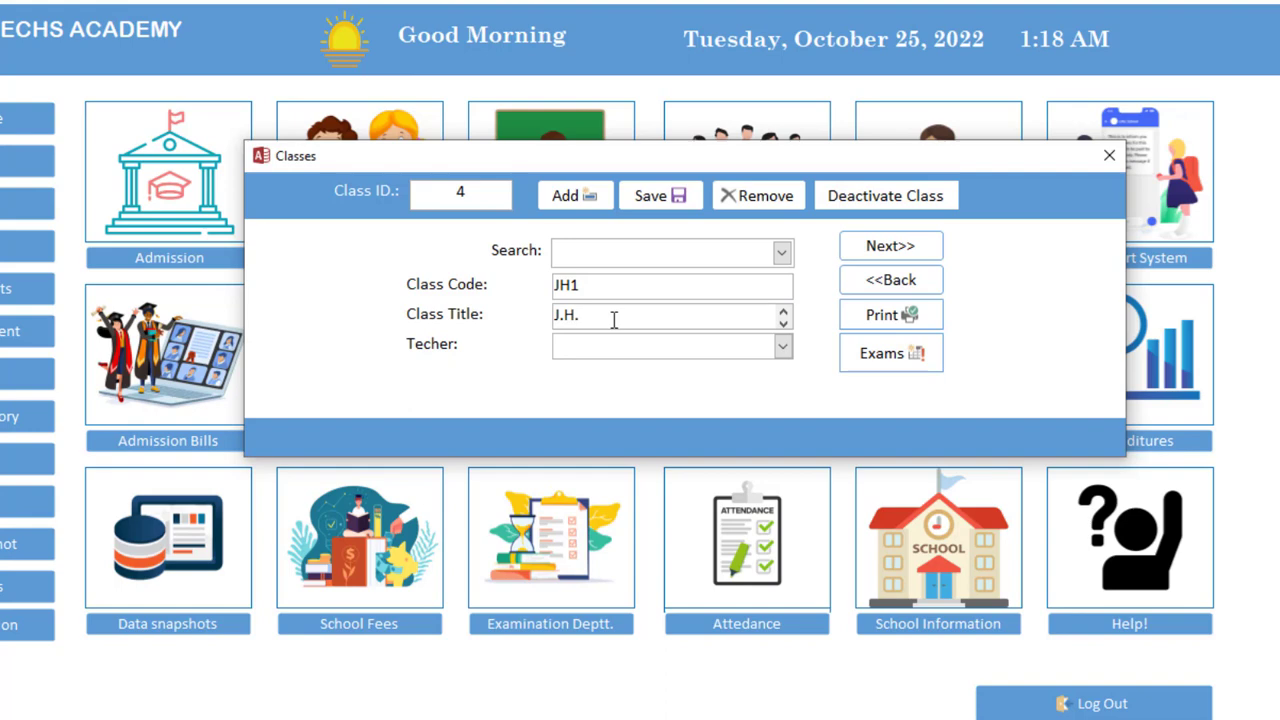
text(S ONE)
click(651, 195)
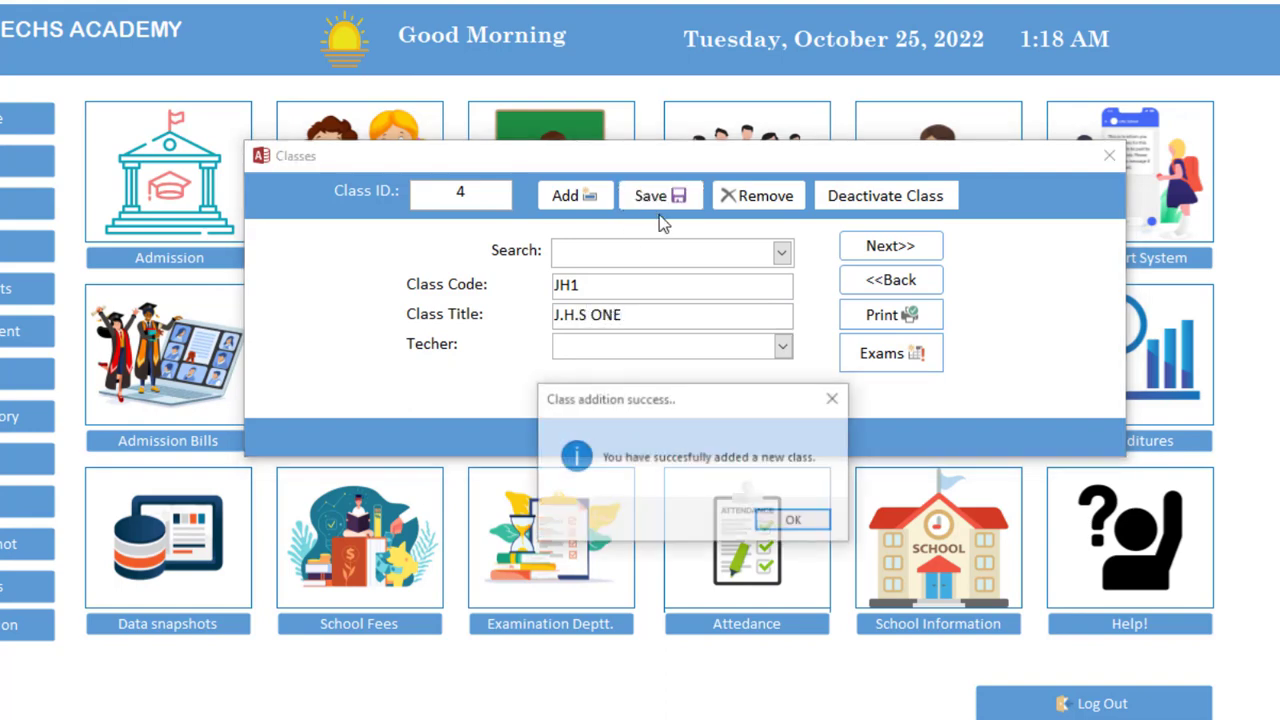
click(808, 523)
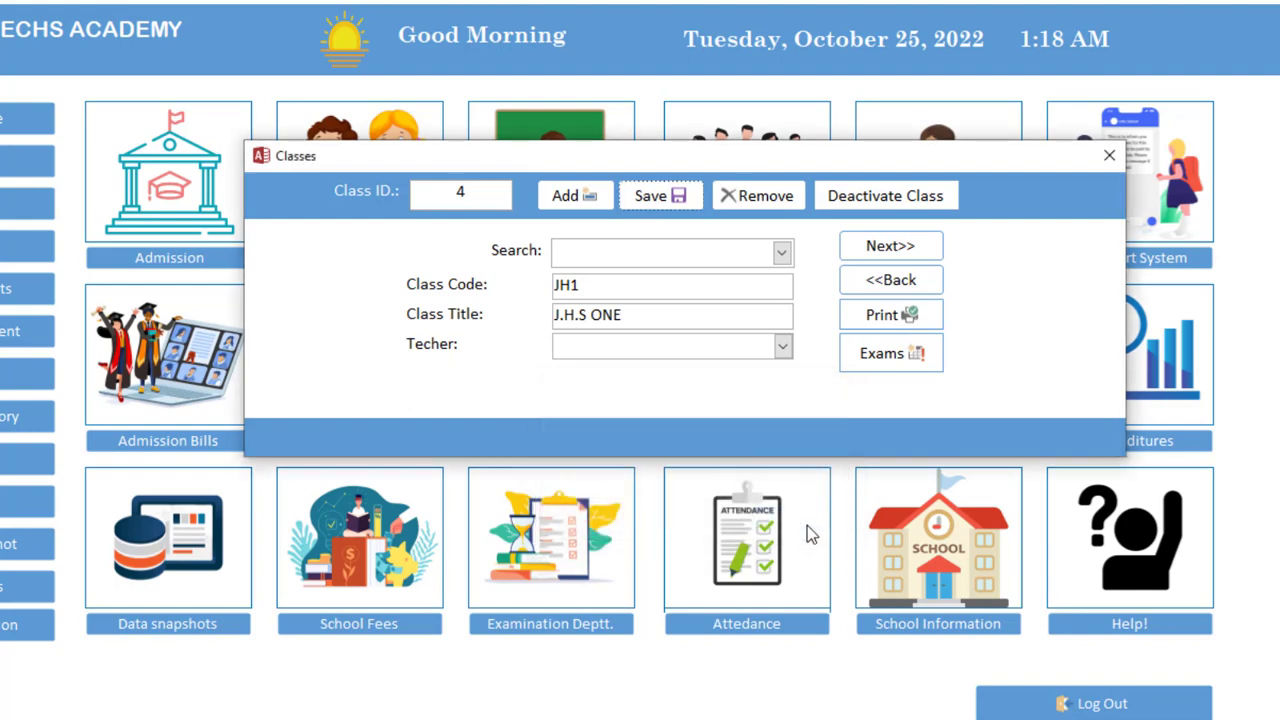
Add and save class JH2 titled J.H.S TWO
click(576, 195)
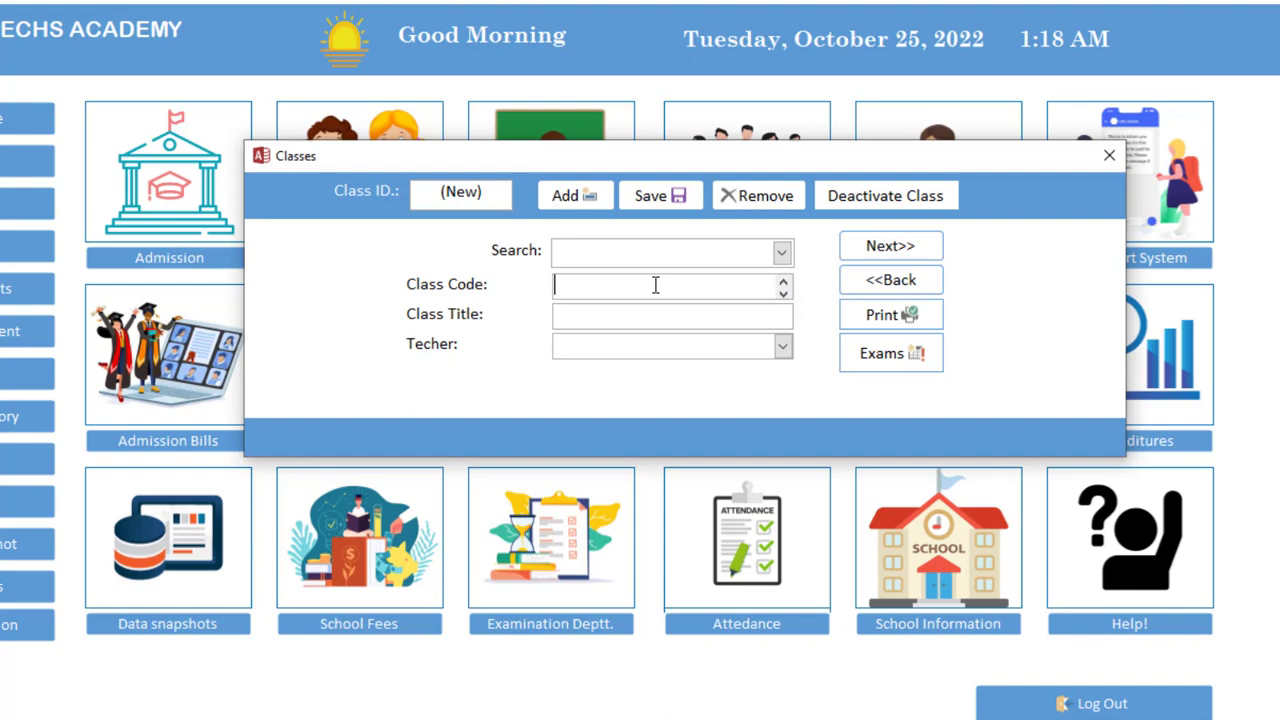
text(JH2)
click(665, 318)
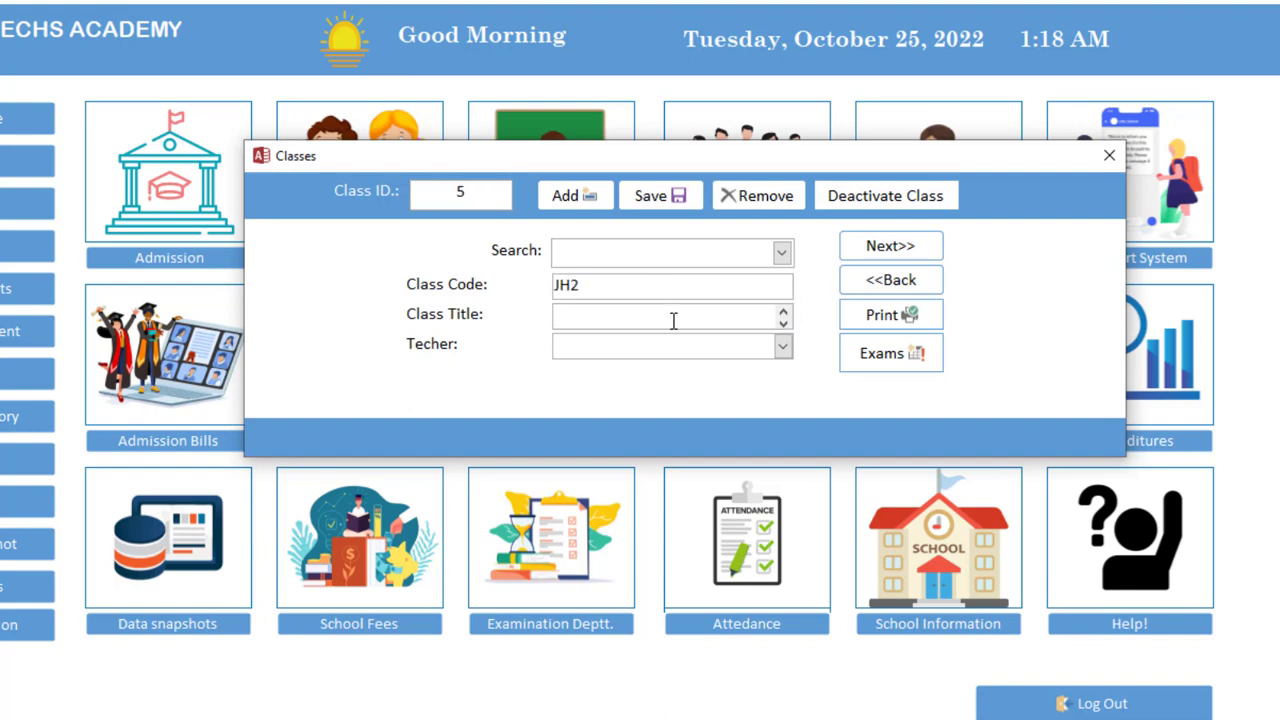
text(J.H.S TWO)
click(677, 195)
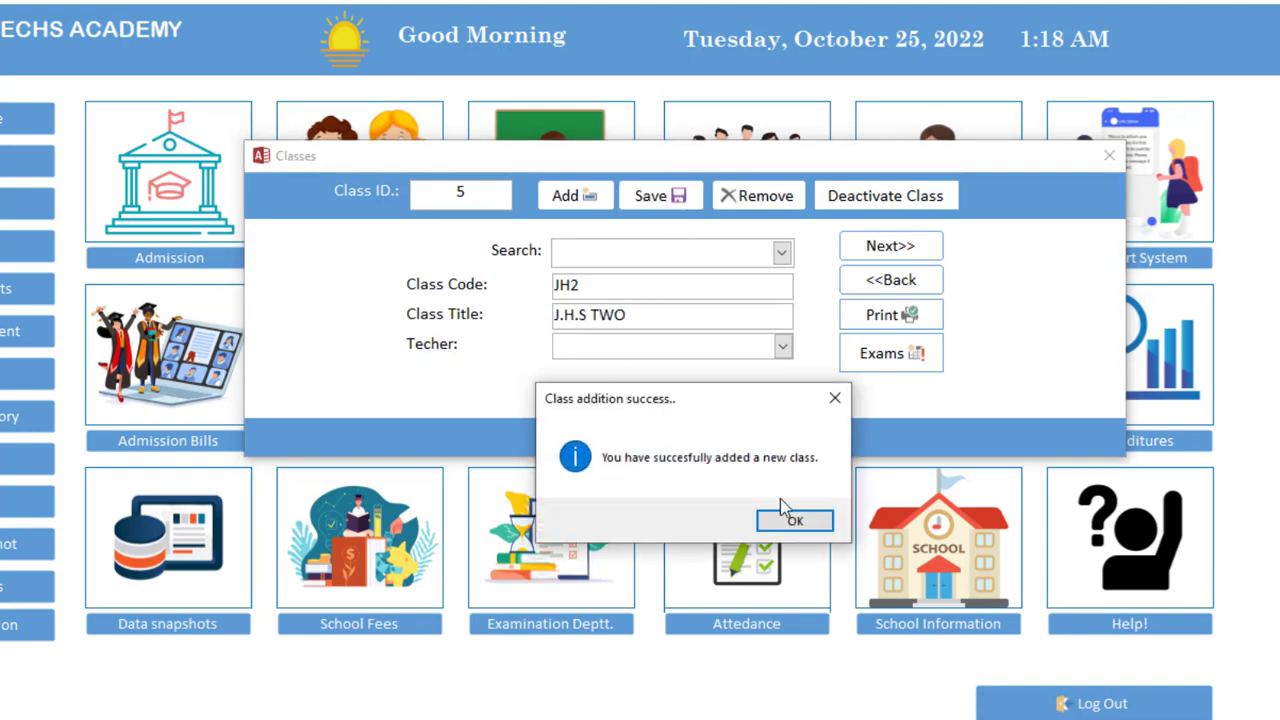
click(780, 525)
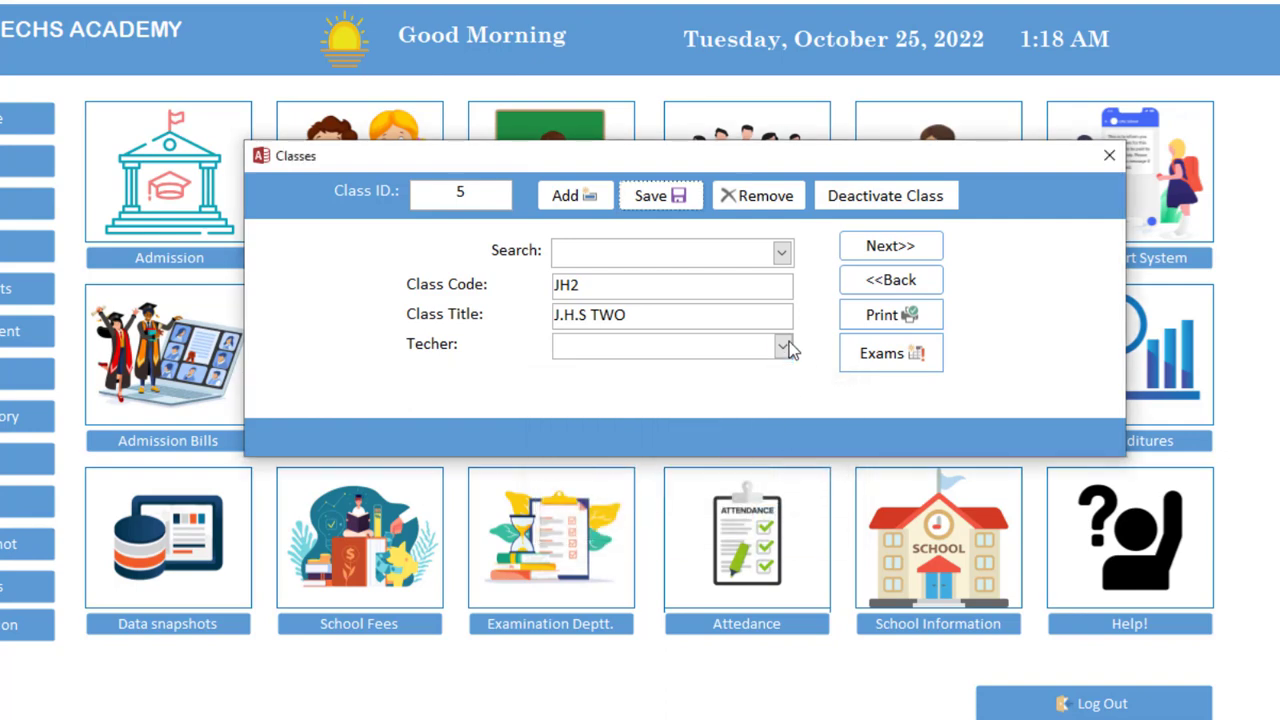
click(781, 252)
click(781, 252)
Add and save class P2 titled CLASS TWO
click(593, 197)
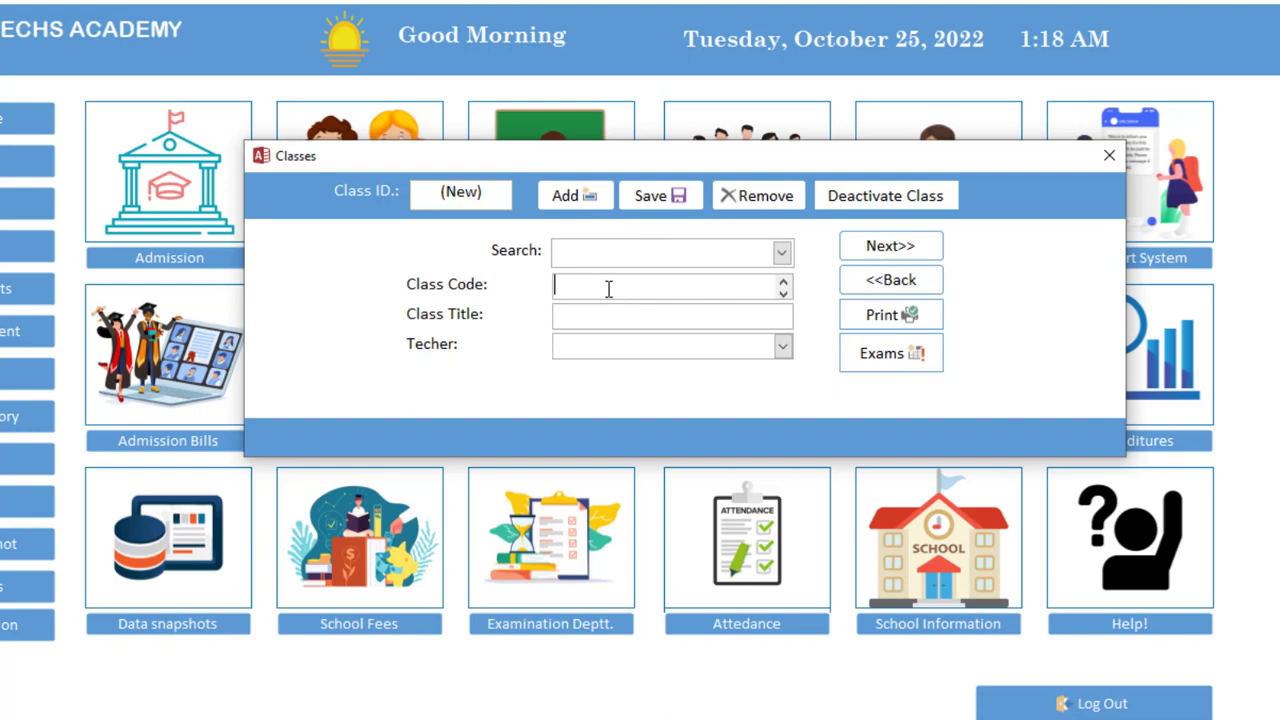
text(P2)
click(615, 315)
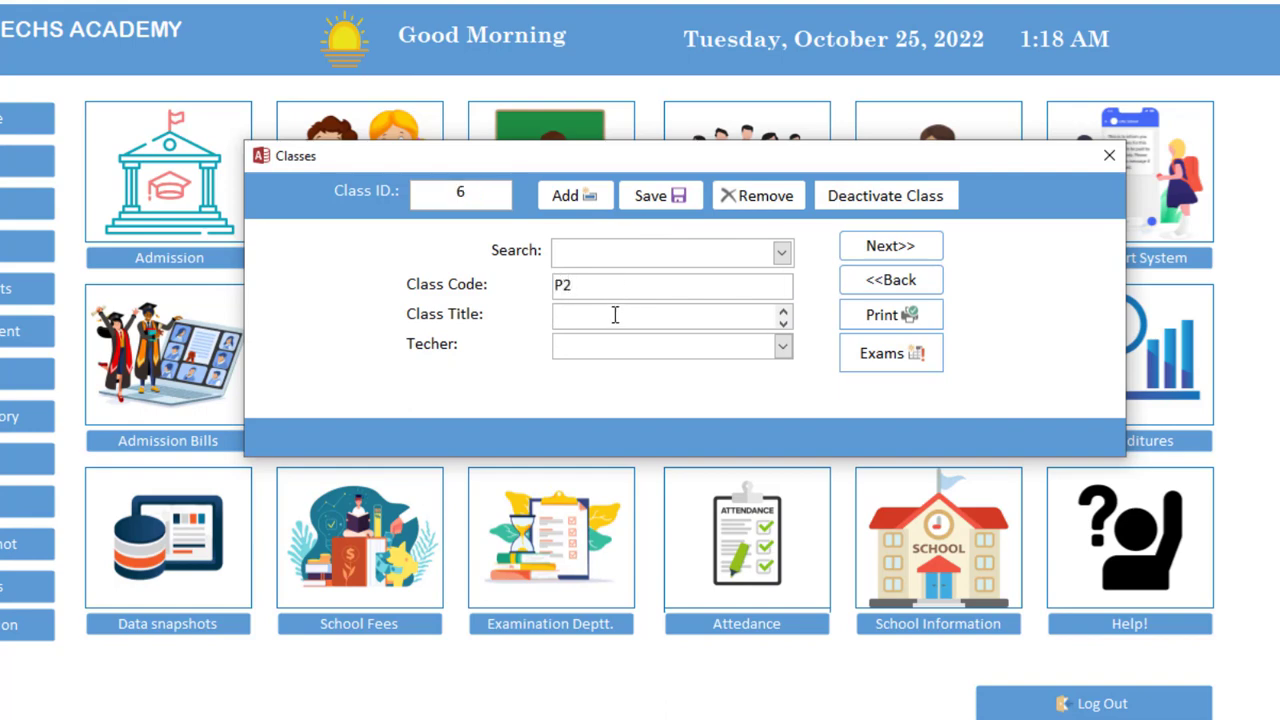
text(CLASS TWO)
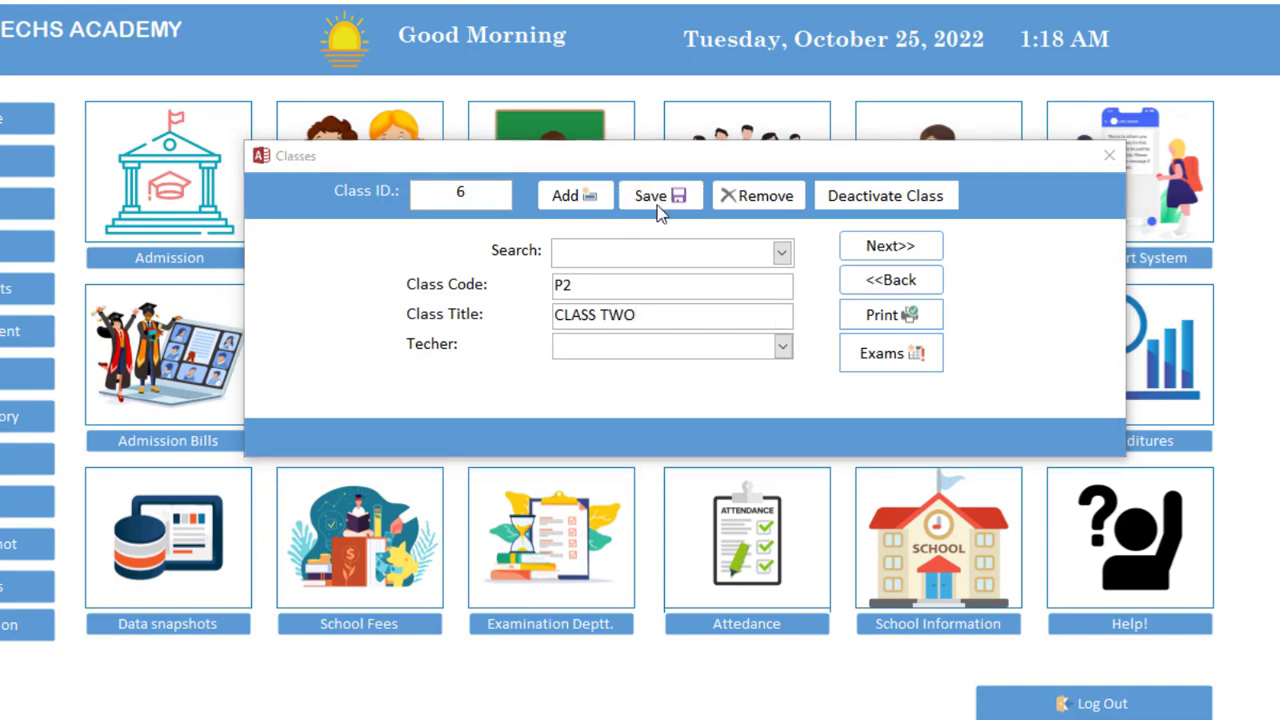
click(660, 200)
key(Return)
Add class P1 titled CLASS ONE, correcting the mistyped code, and save it
click(594, 200)
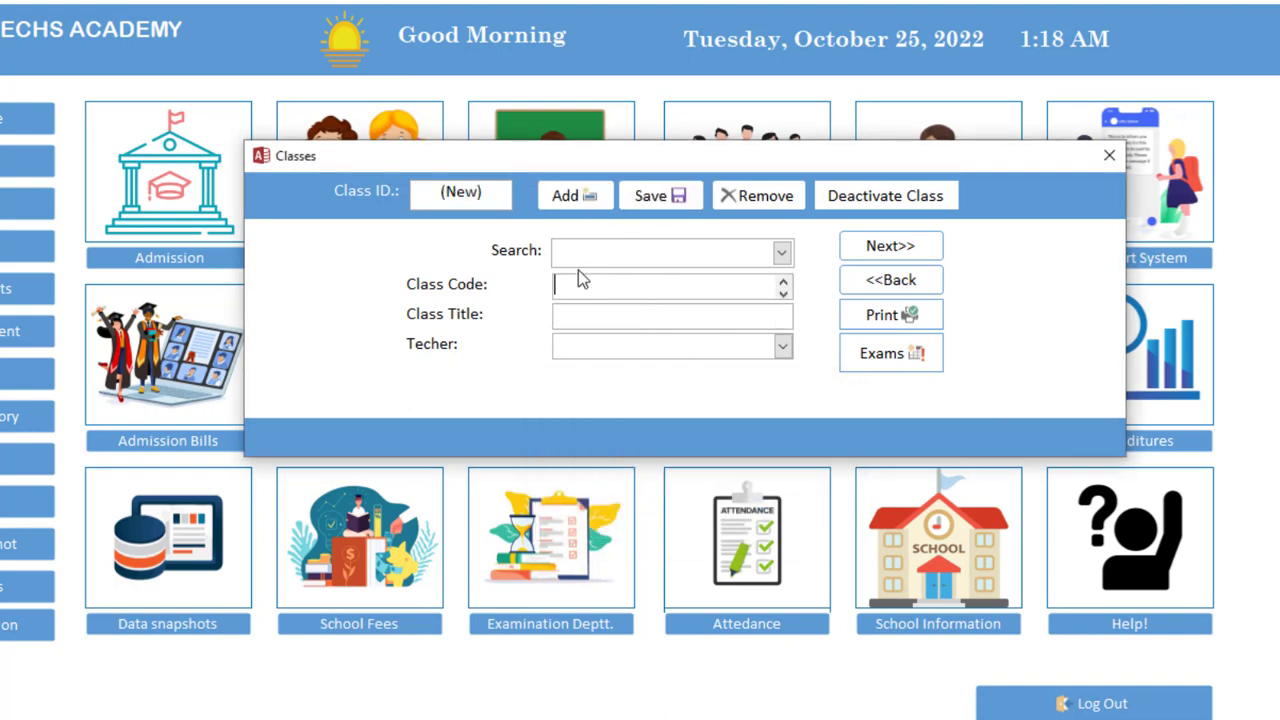
click(579, 284)
text(CLASS 1)
click(657, 197)
click(807, 519)
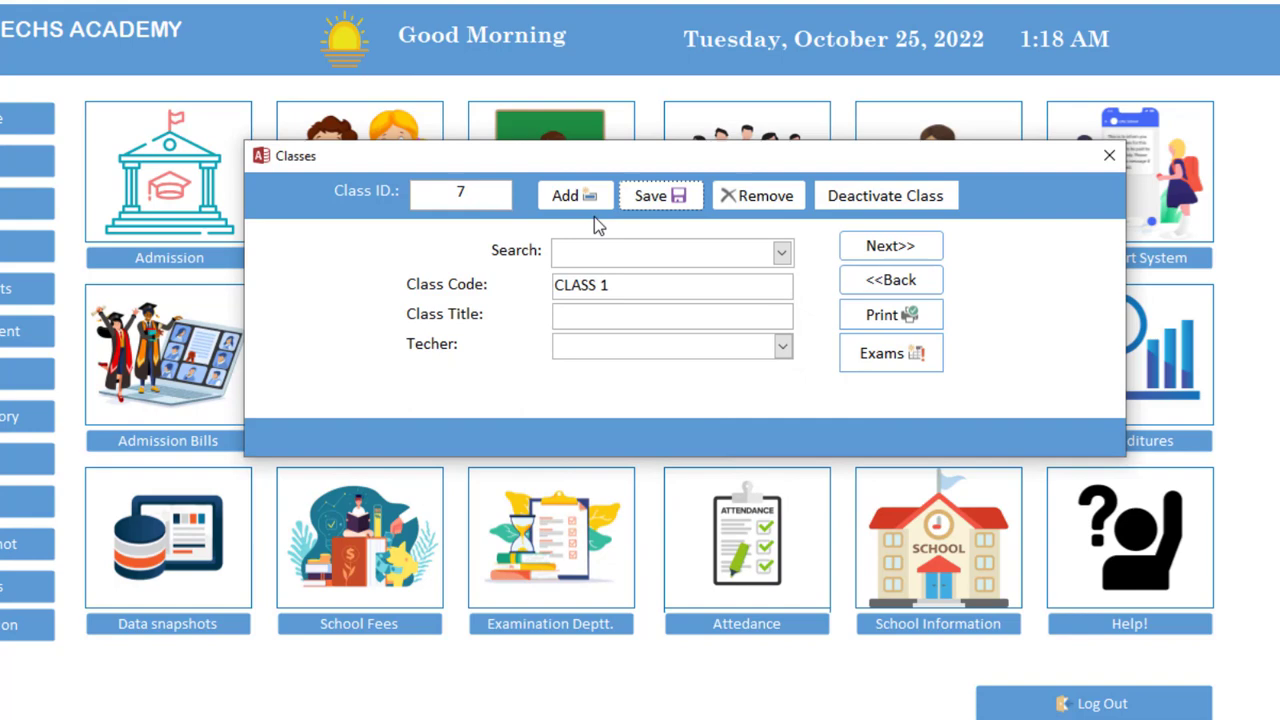
drag(628, 287, 374, 281)
text(P1)
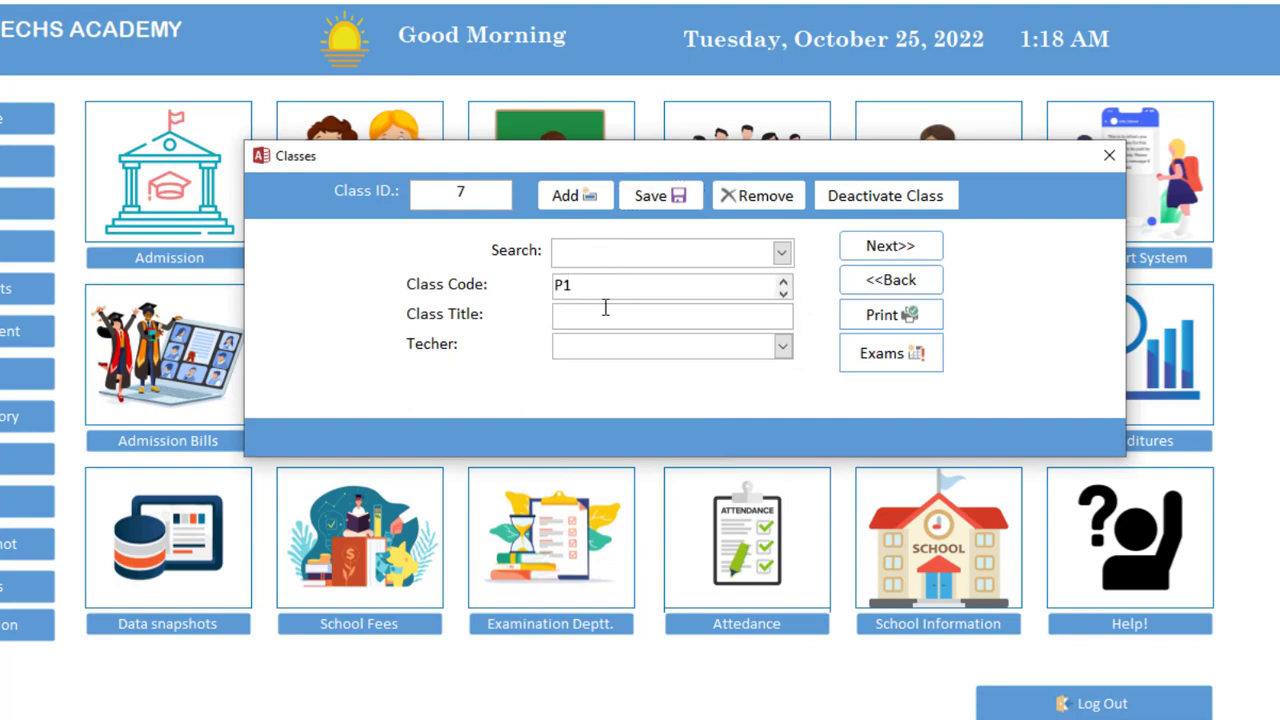
click(605, 310)
text(CL)
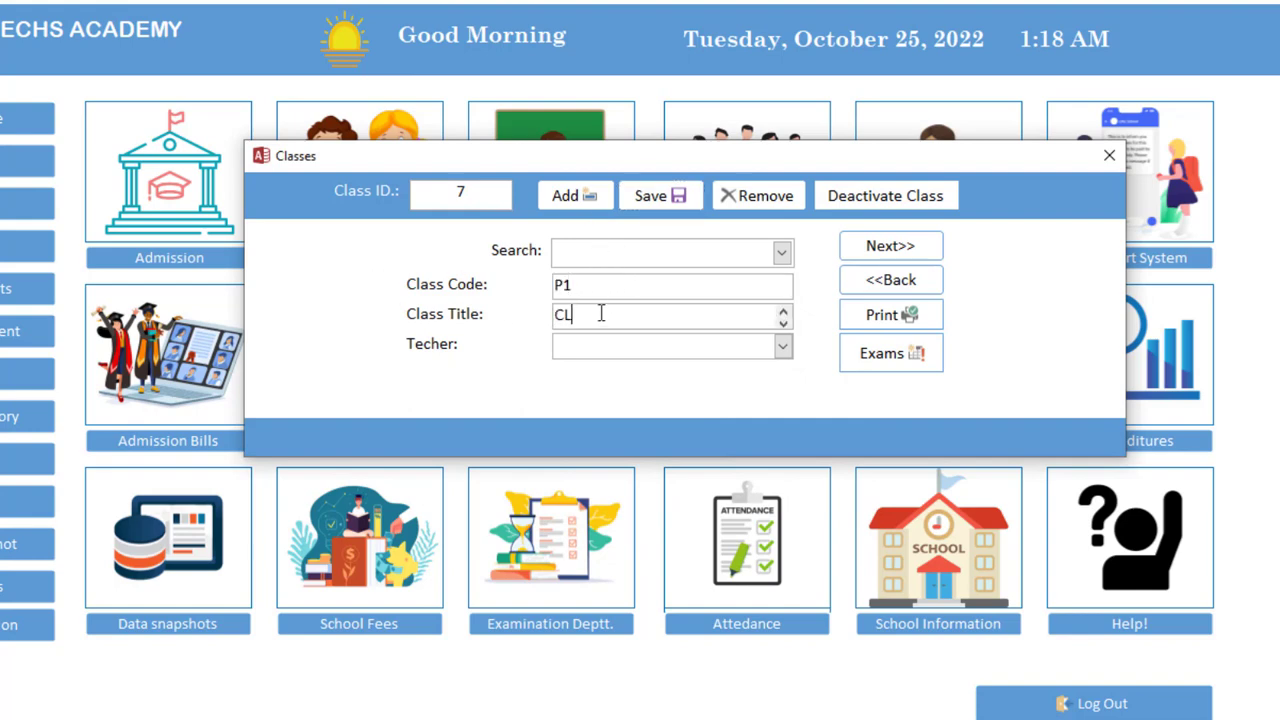
text(ASS ONE)
click(652, 200)
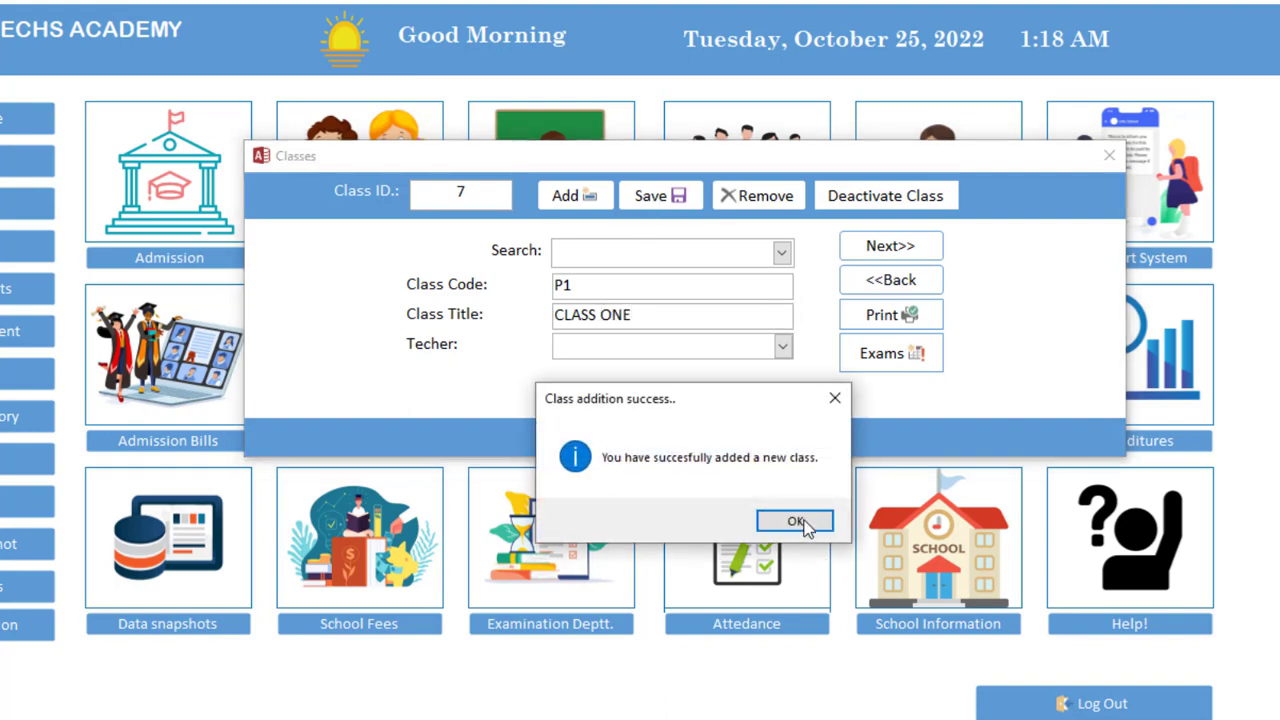
click(803, 519)
Add and save class P6 titled CLASS SIX
click(590, 197)
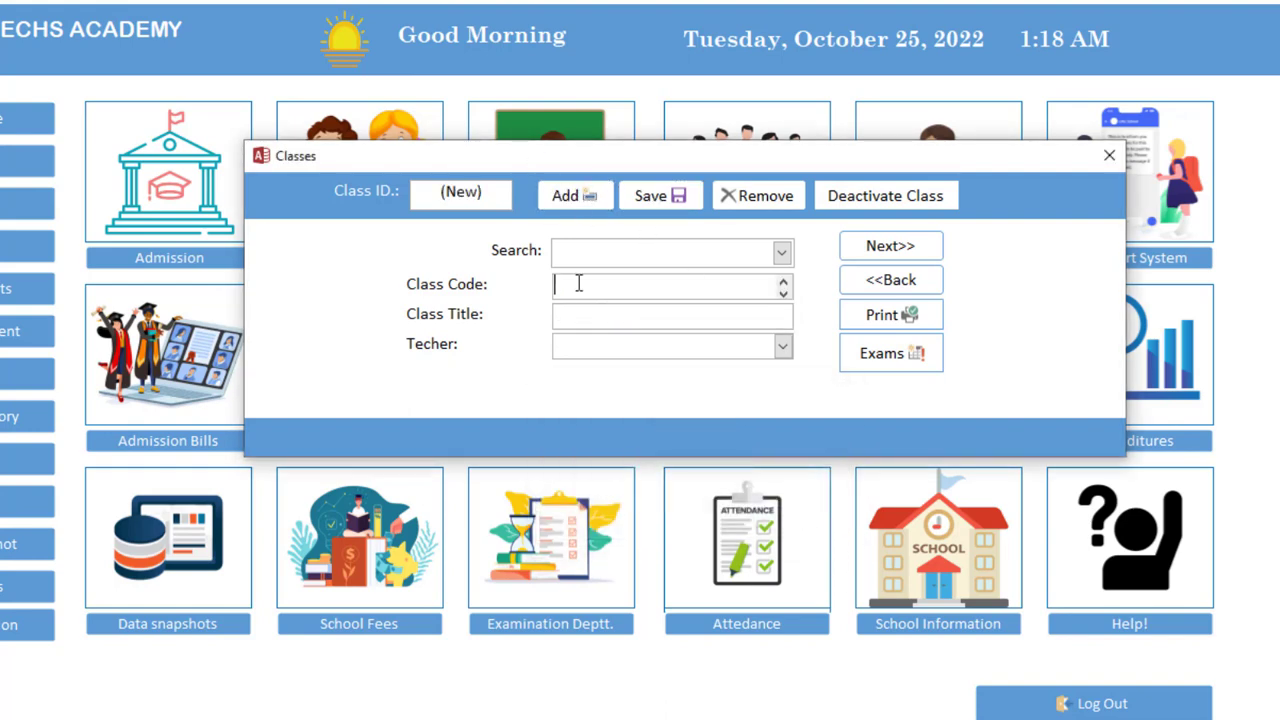
text(P6)
click(670, 317)
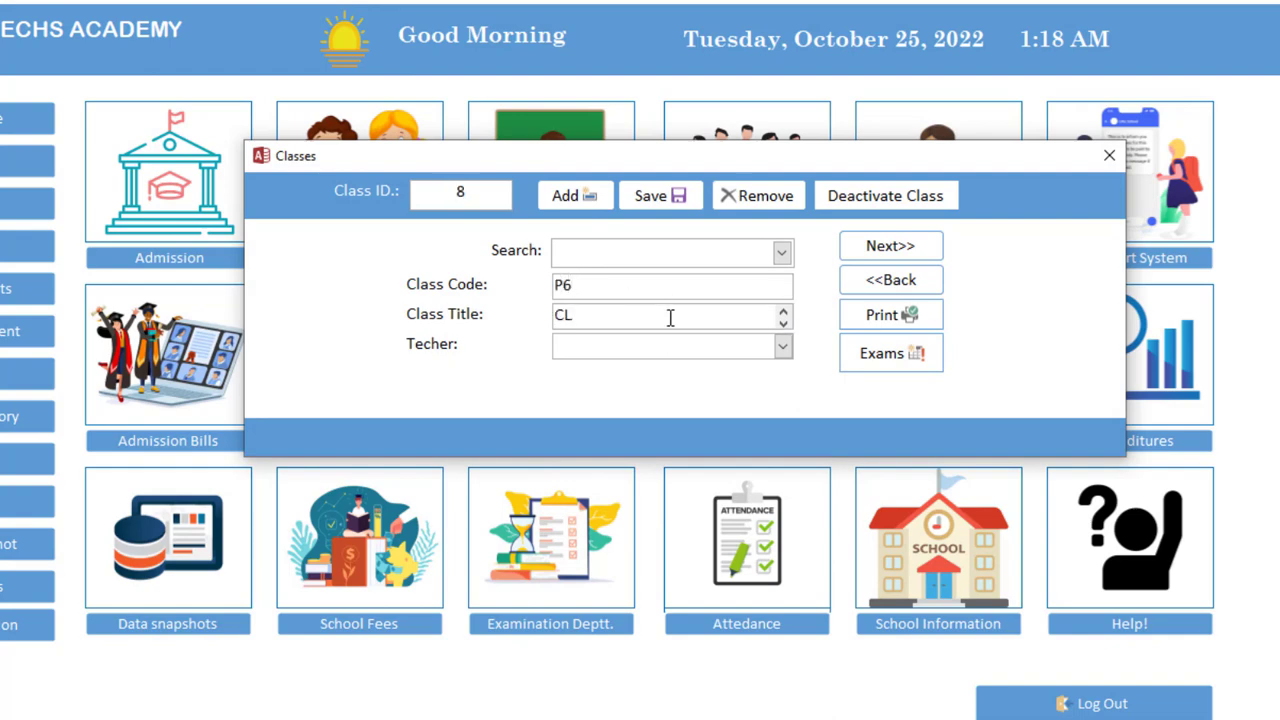
text(CLASS SIX)
click(660, 198)
click(790, 525)
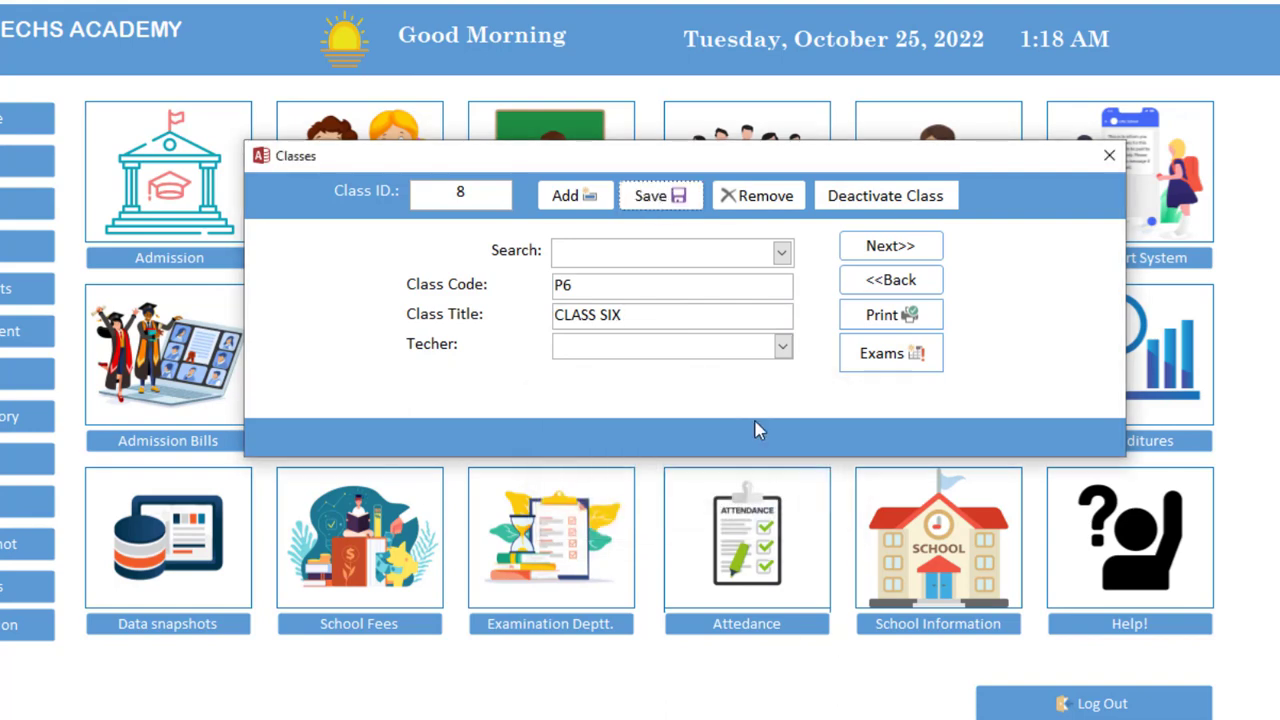
drag(760, 157, 812, 144)
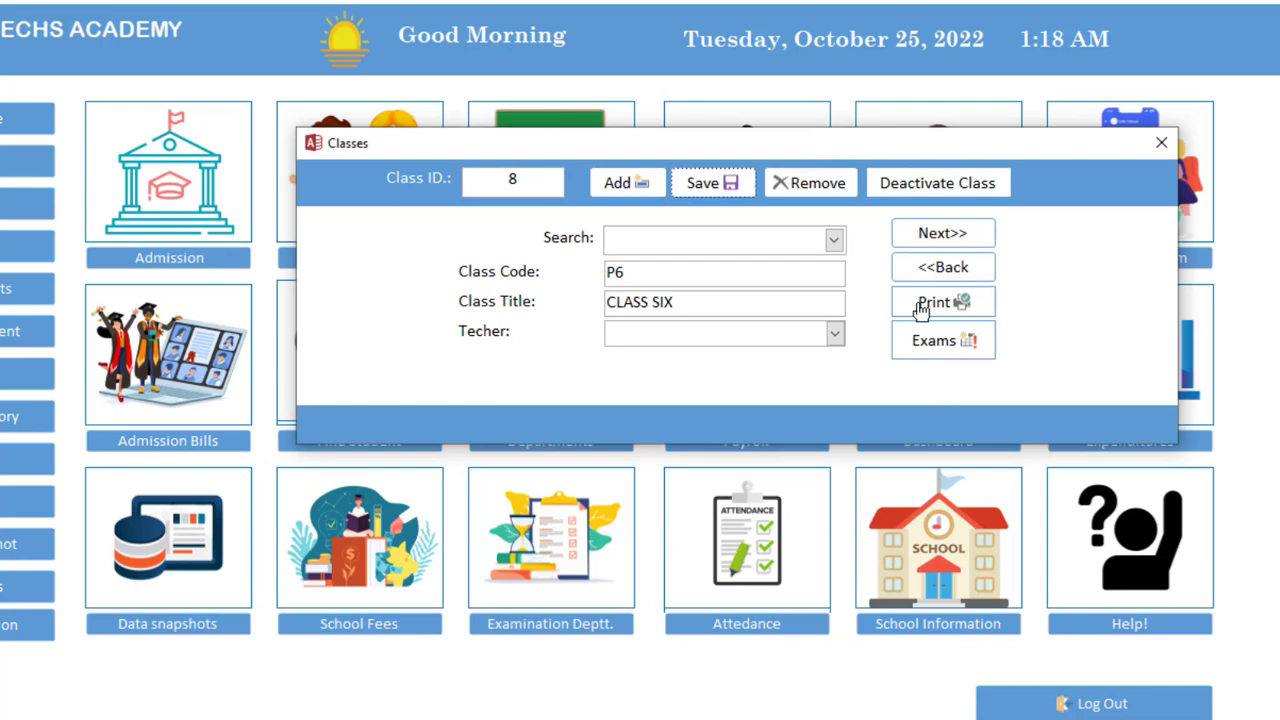
Preview the CLASS LIST report, close it and the Classes window, then open Students
click(958, 310)
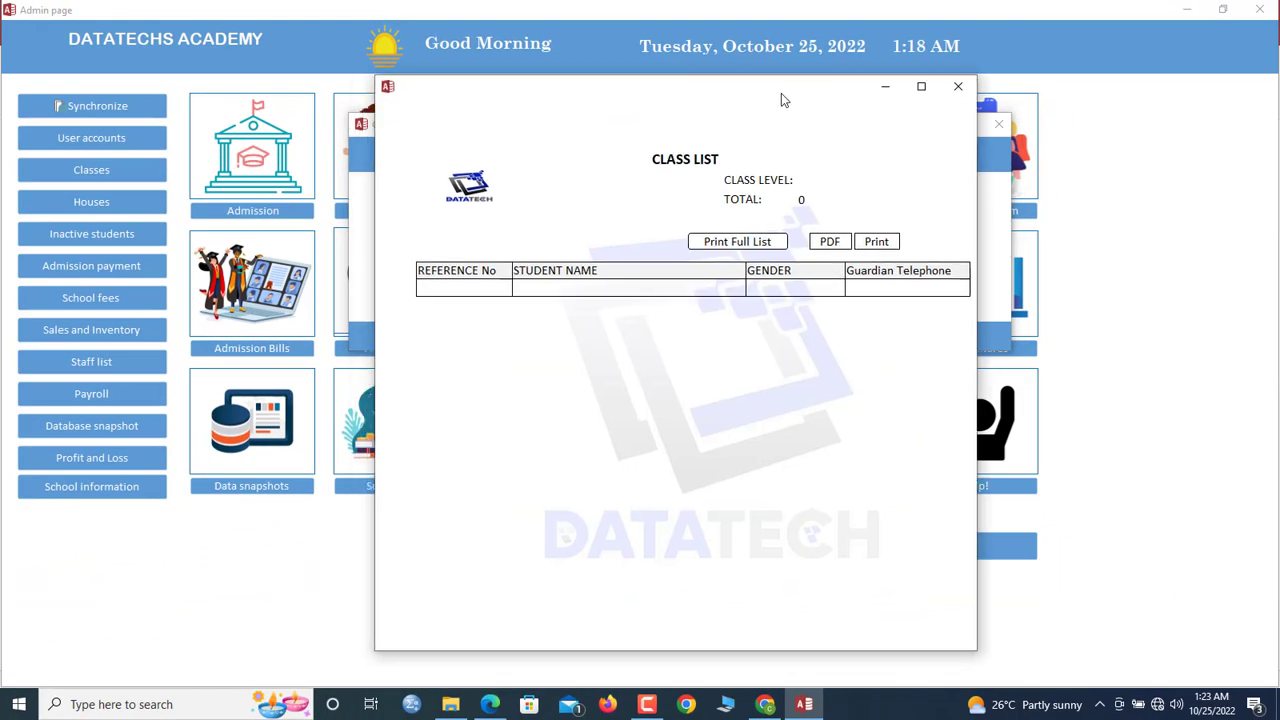
click(950, 87)
click(998, 124)
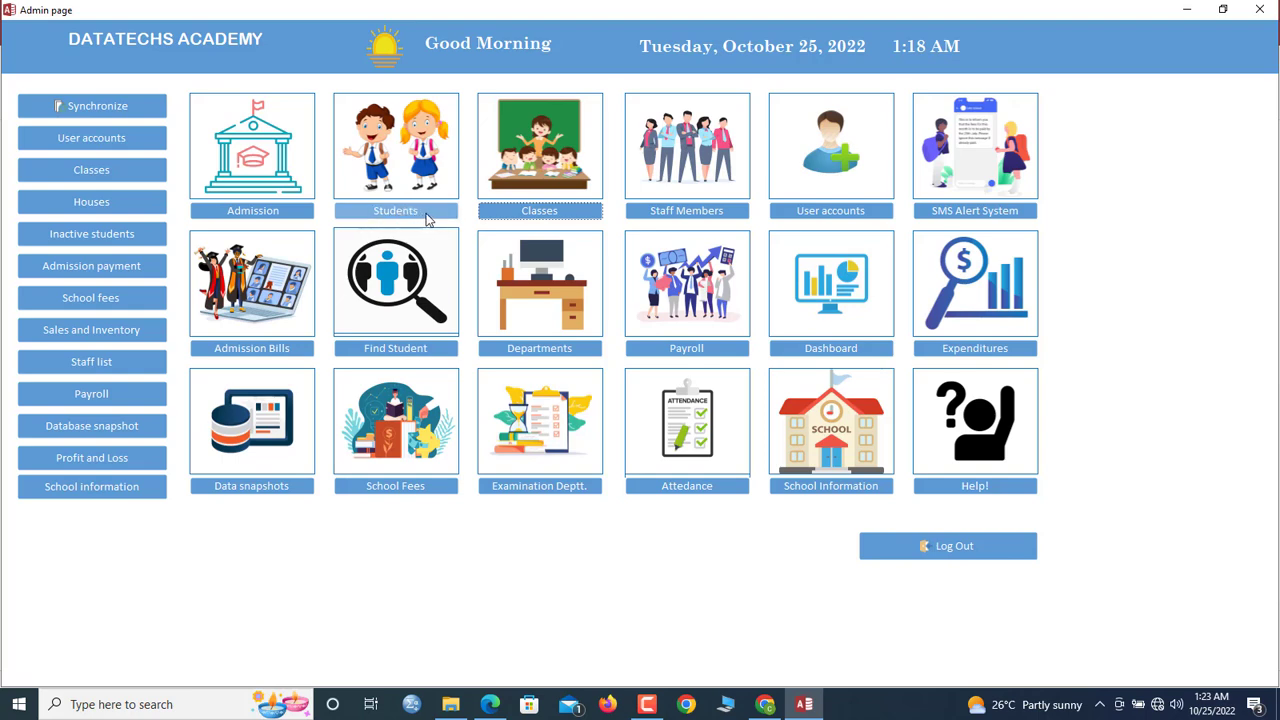
click(417, 212)
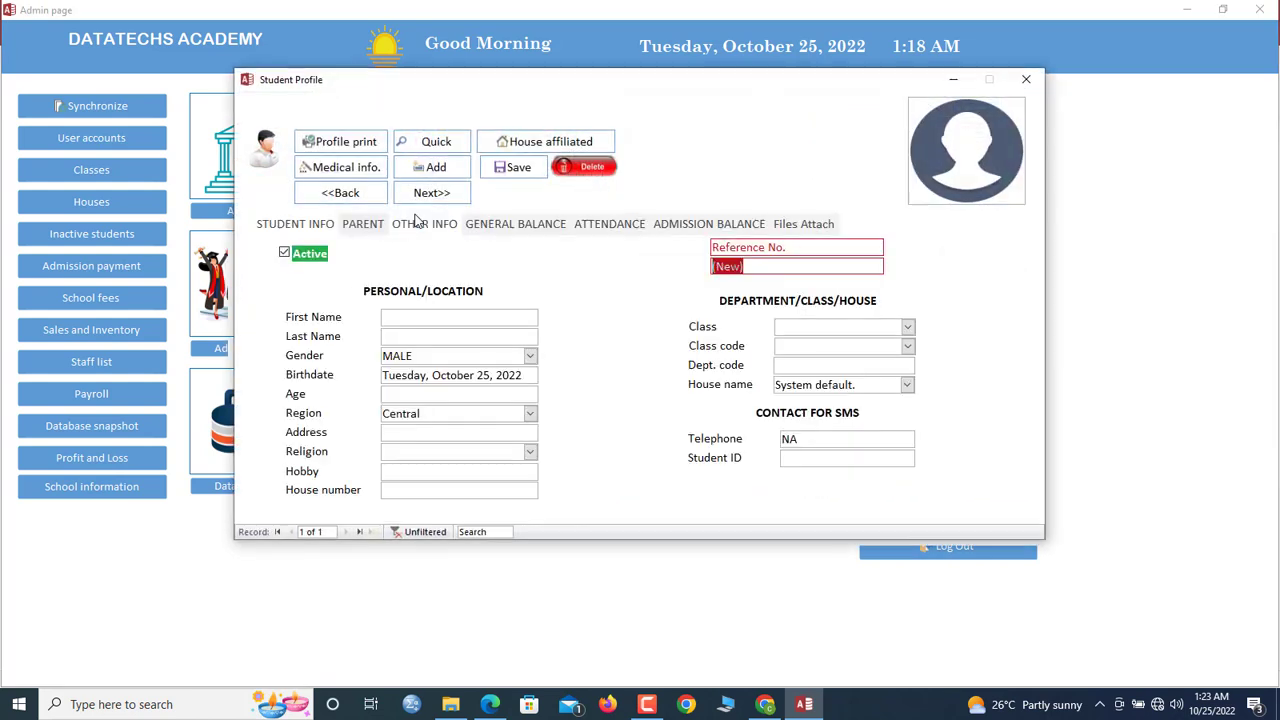
Enter the new student's first and last name in the Student Profile
drag(563, 83, 561, 34)
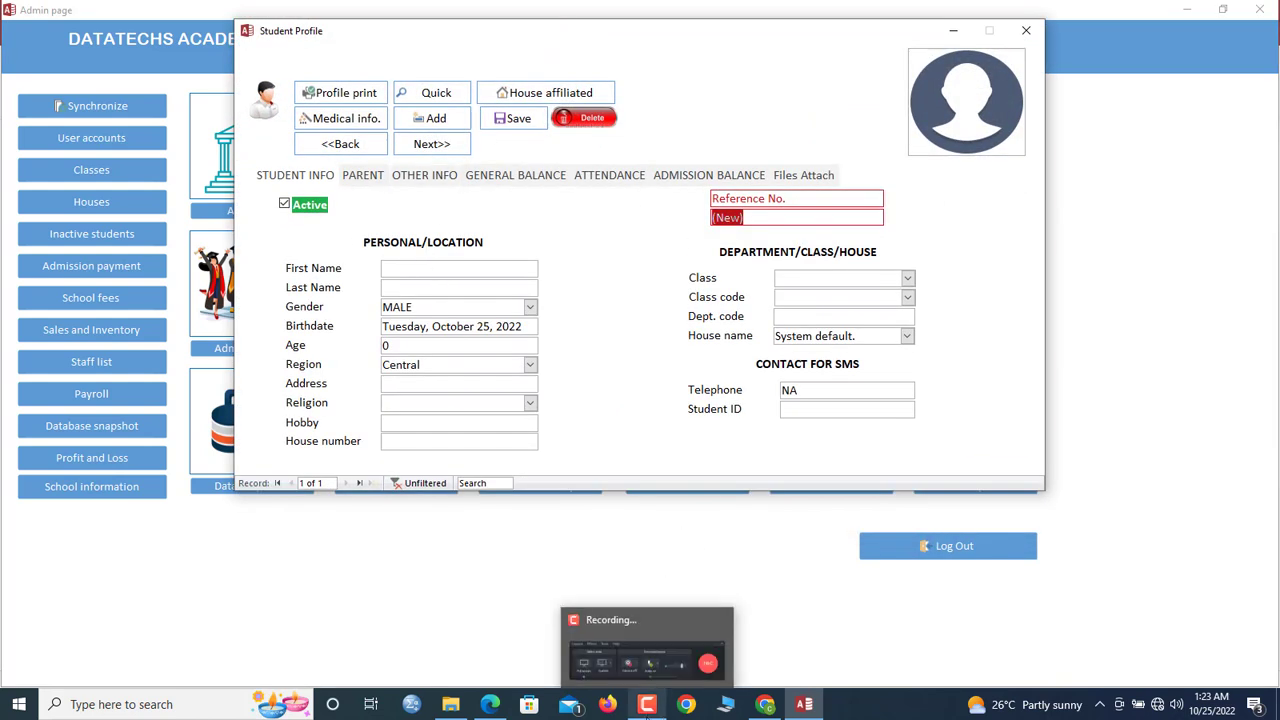
click(417, 268)
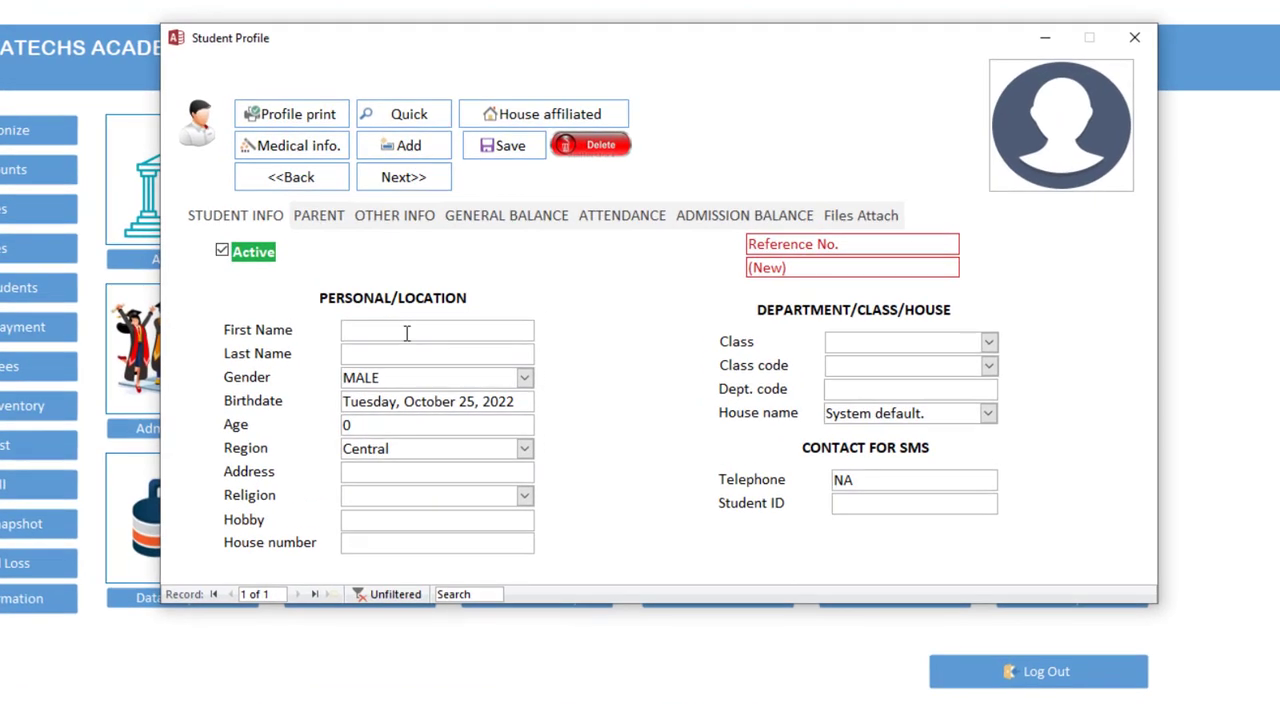
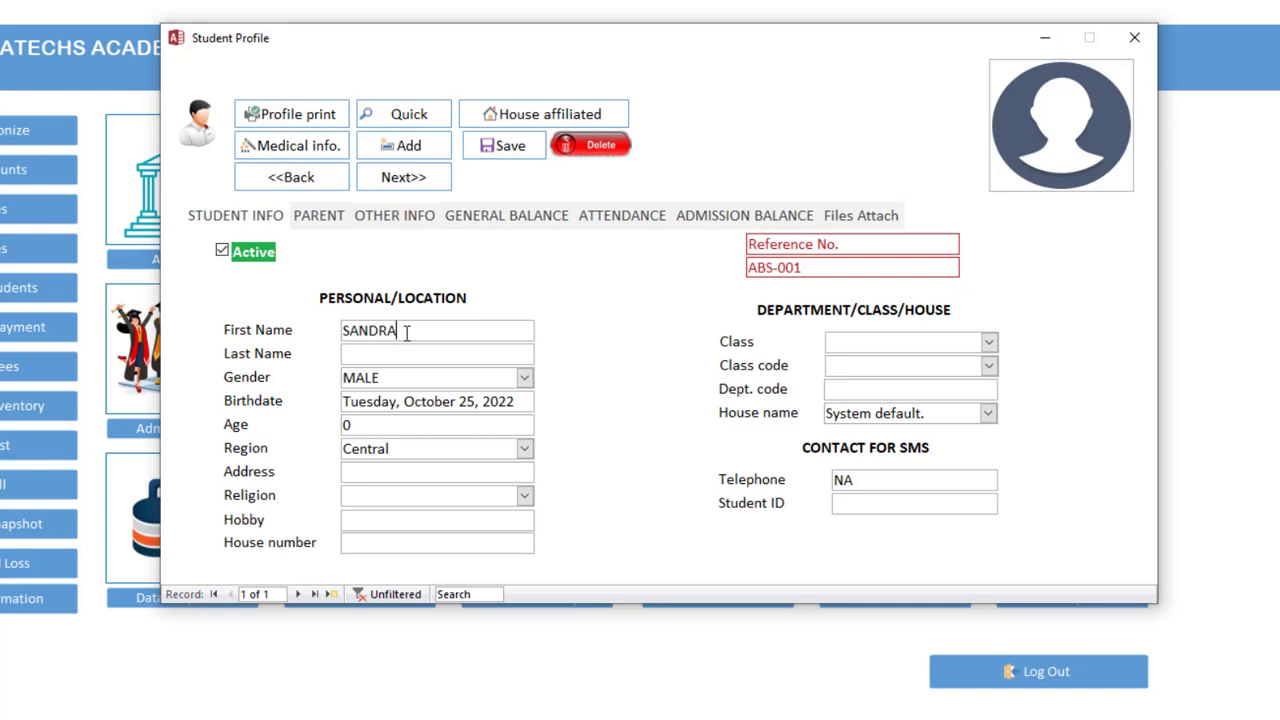
key(Tab)
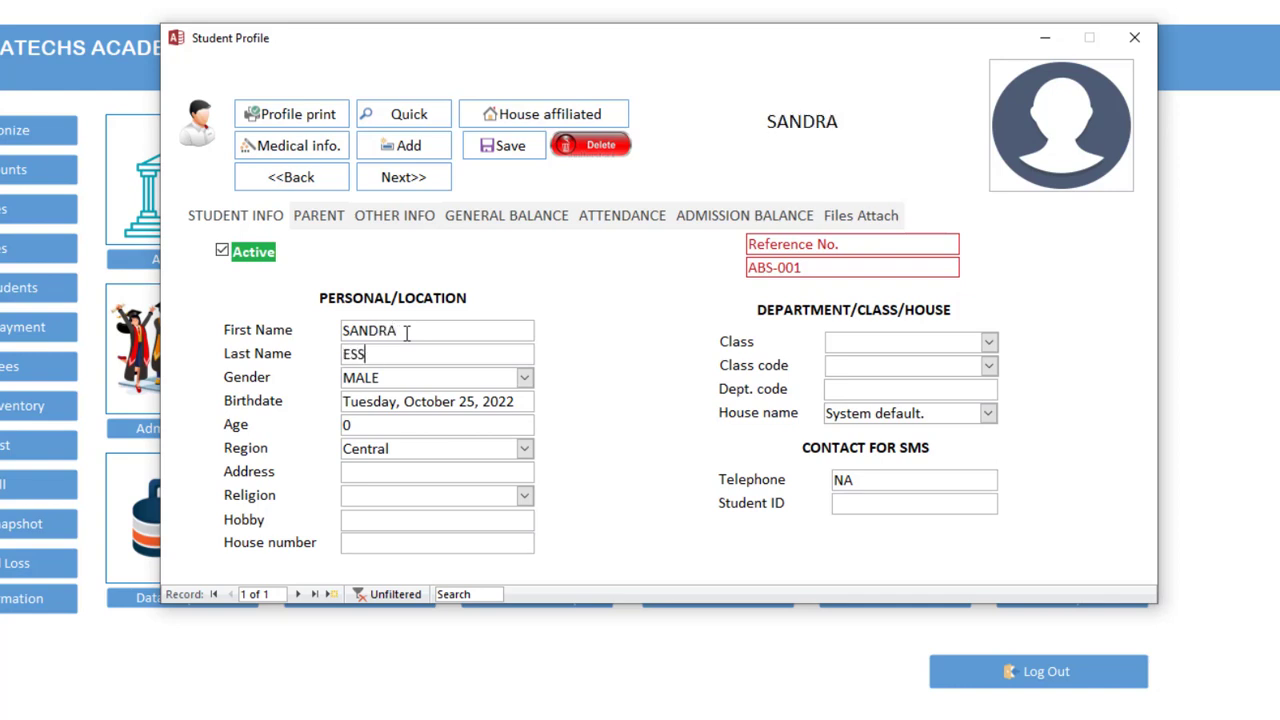
key(Tab)
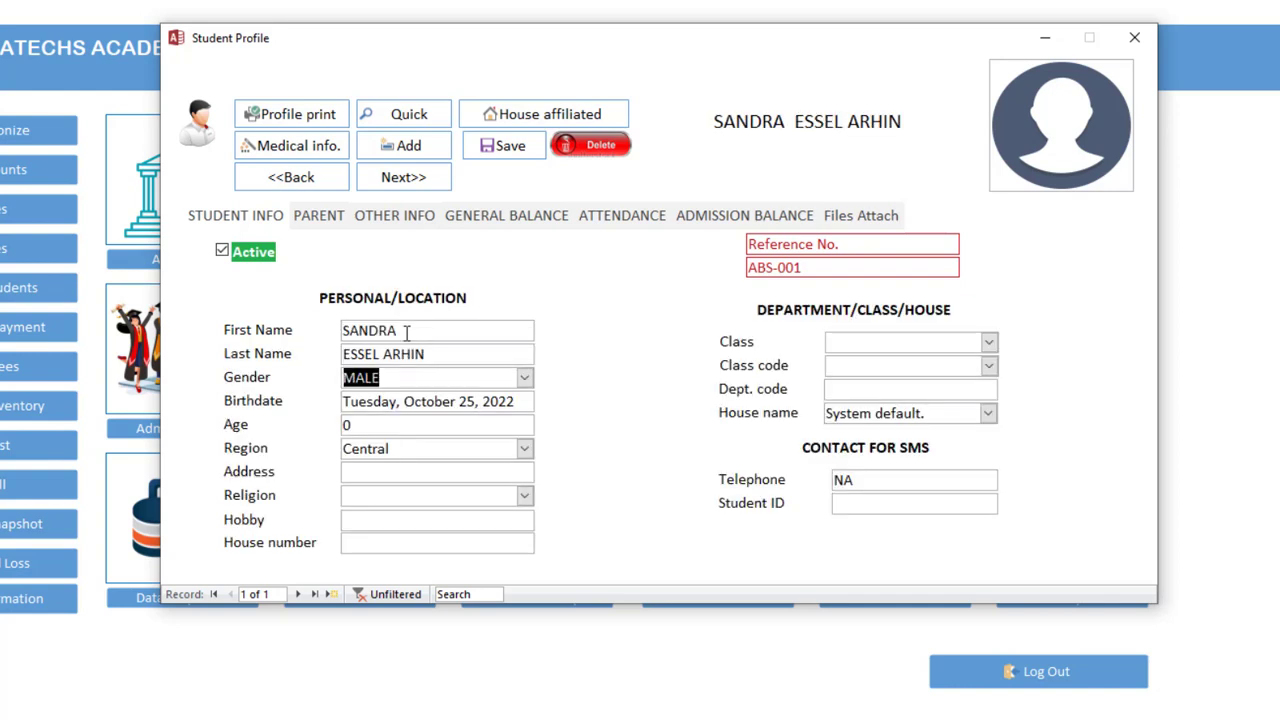
Set gender Female and birthdate 12-NOV-10 (age 12), keeping region Central
click(524, 378)
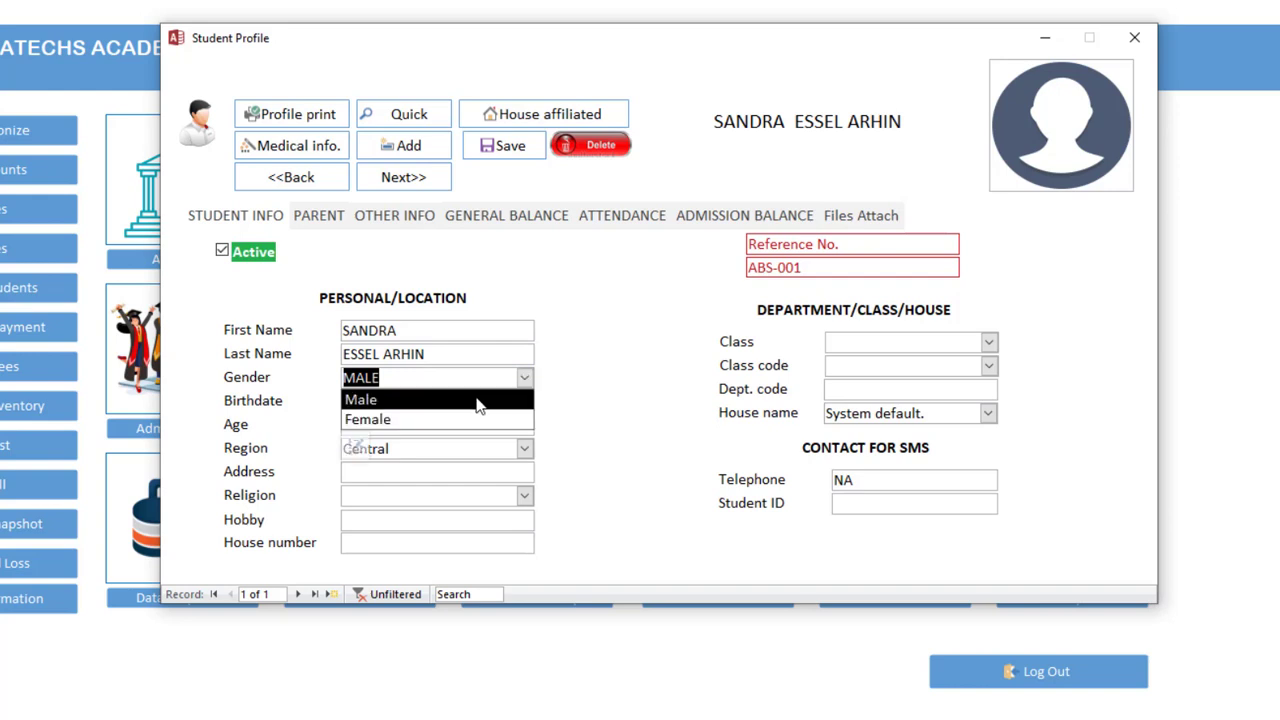
click(454, 418)
click(428, 401)
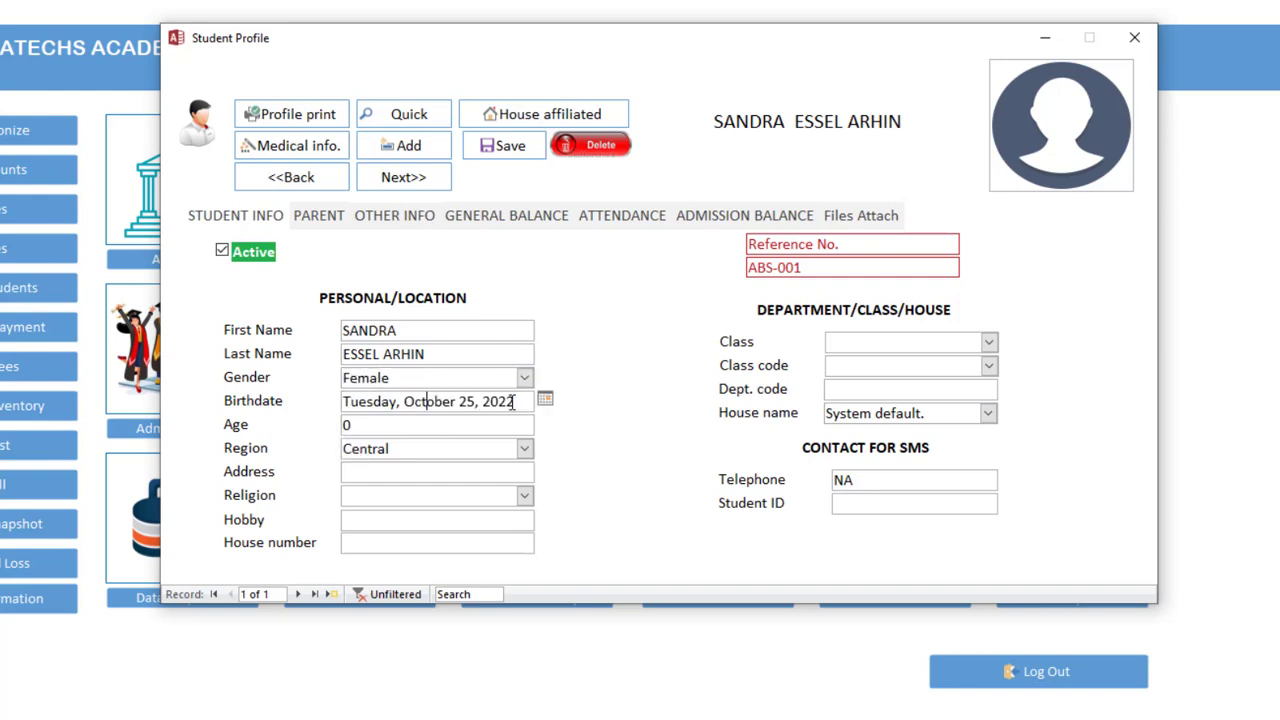
drag(522, 401, 275, 392)
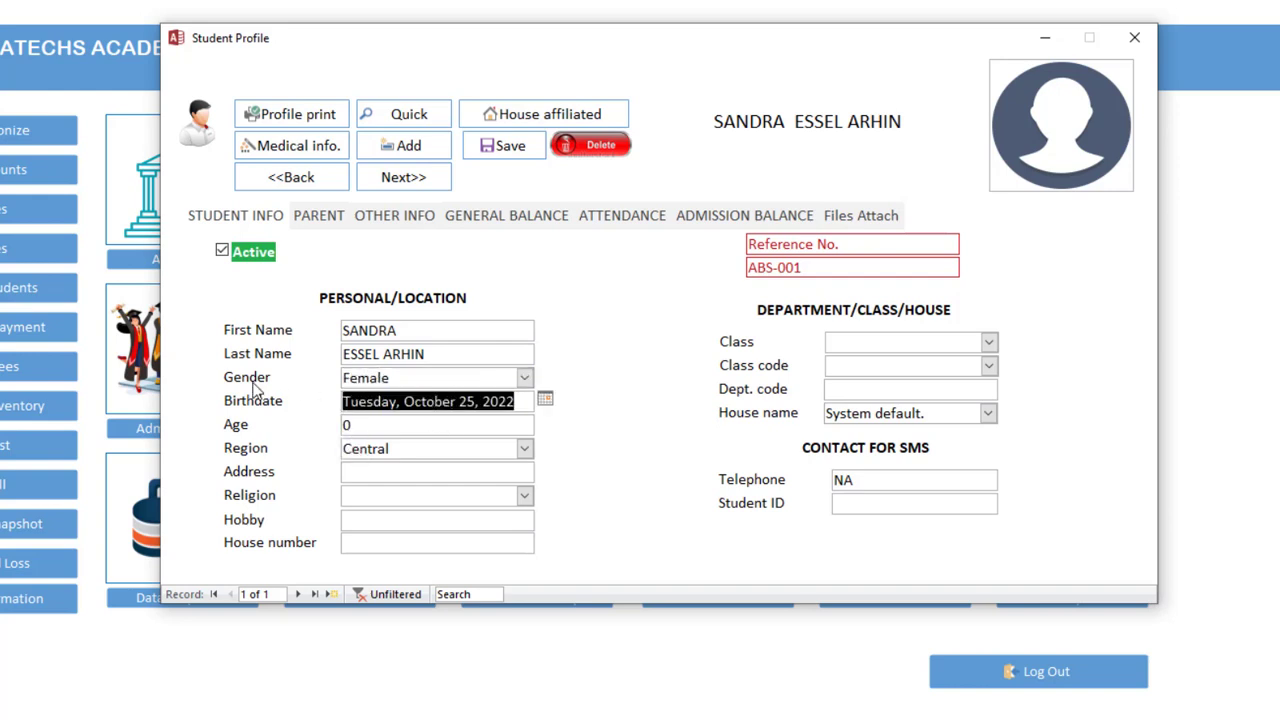
text(12-NO)
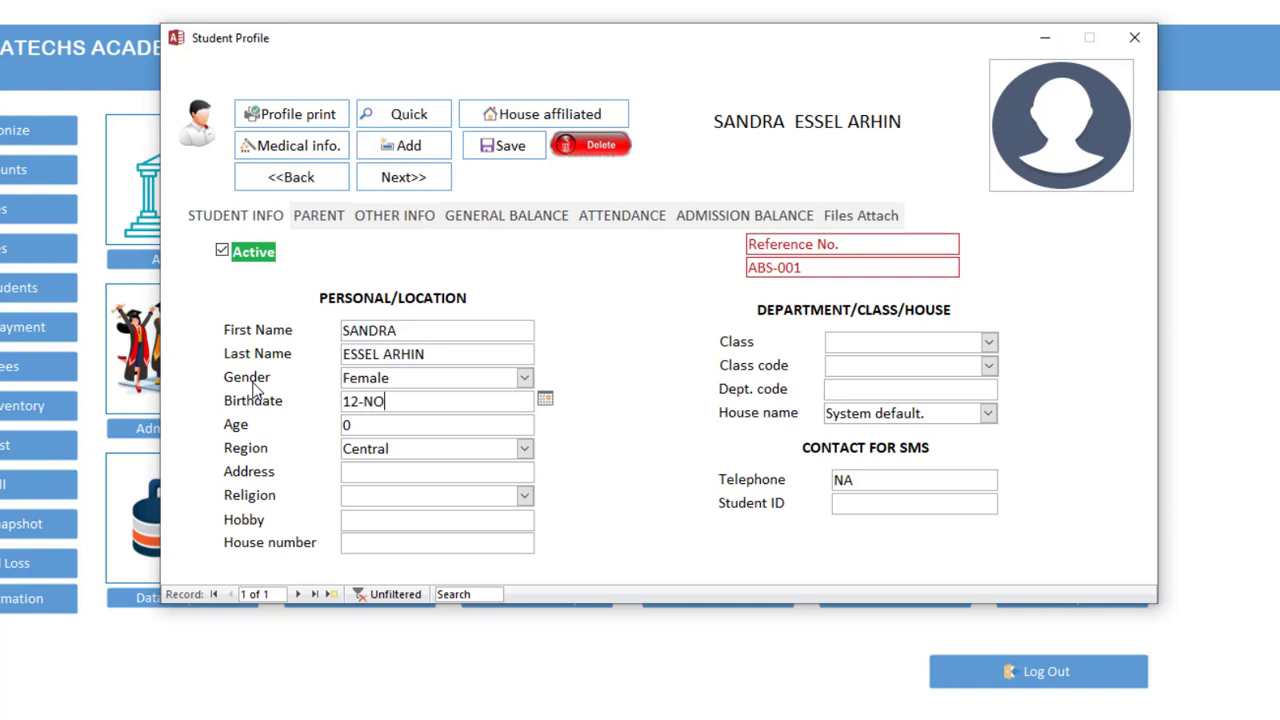
text(V-10)
key(Tab)
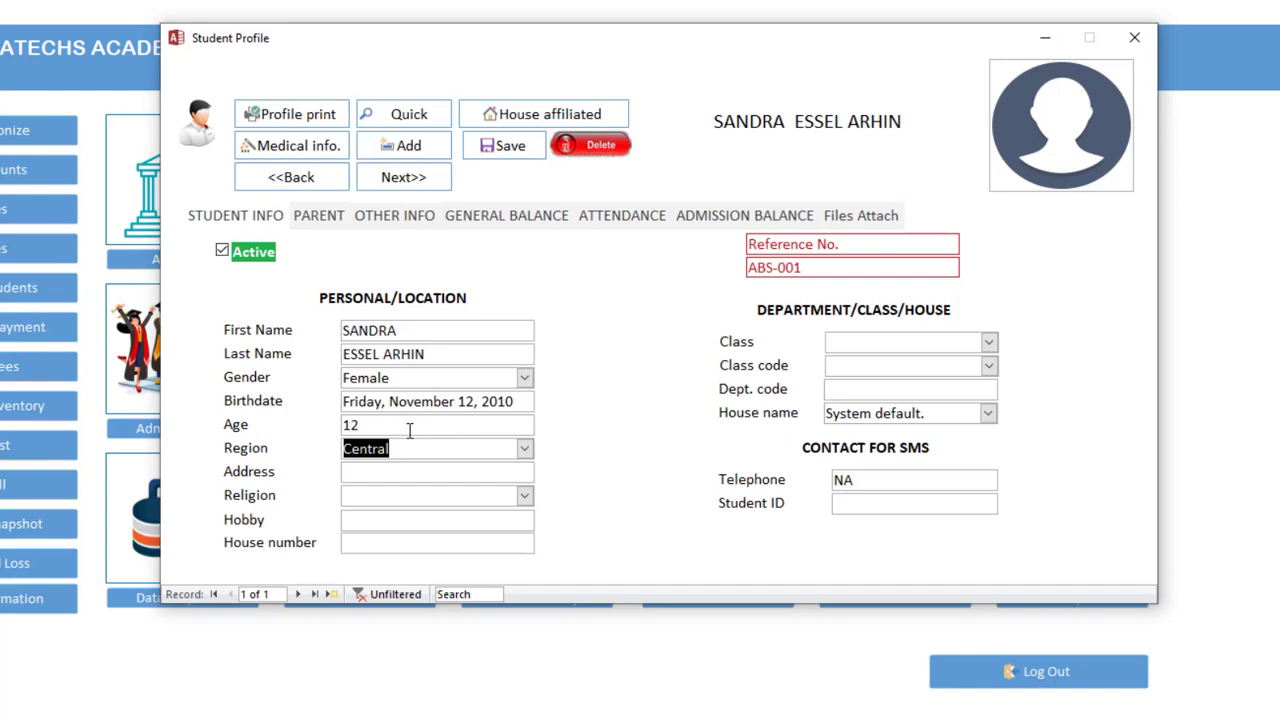
key(shift+Tab)
click(396, 431)
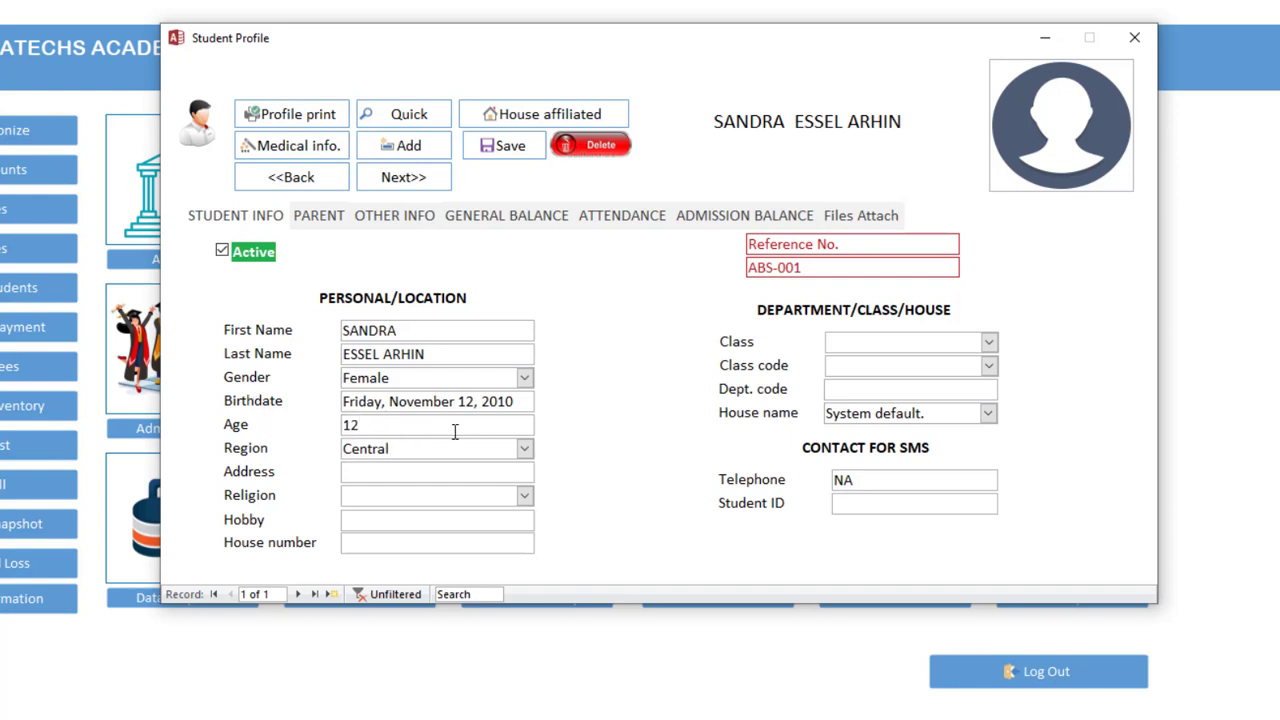
click(528, 453)
click(528, 453)
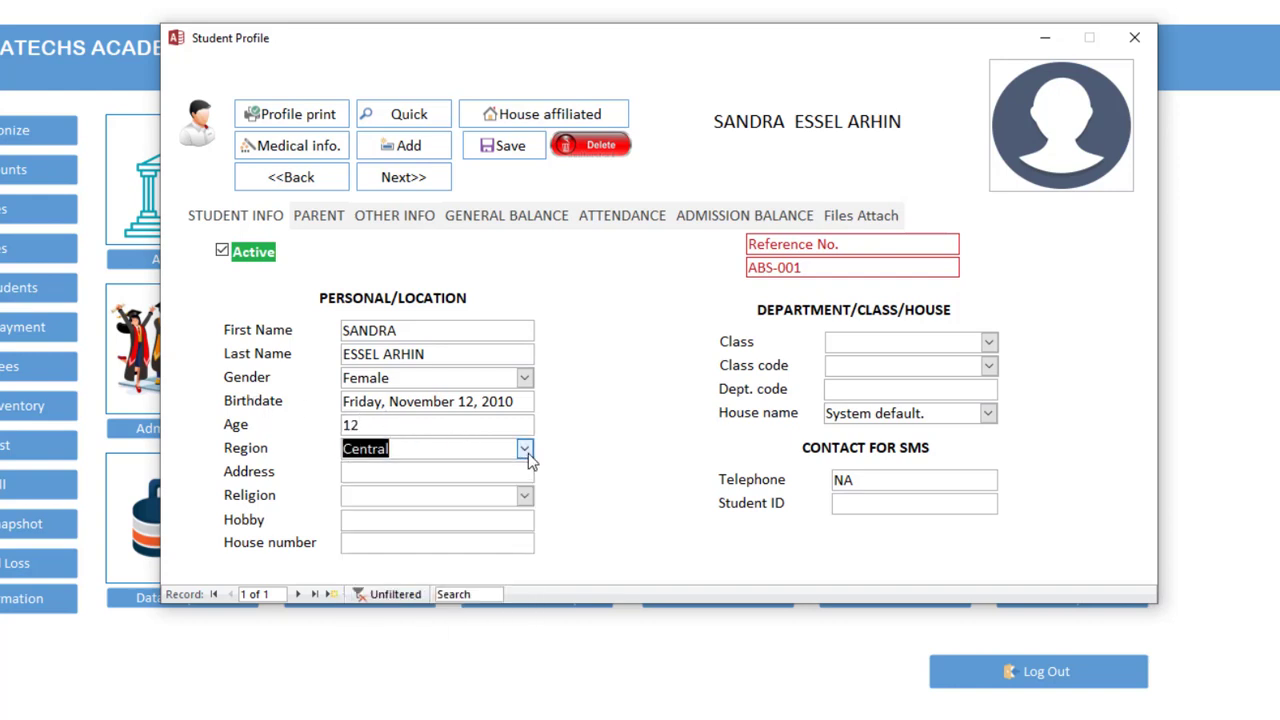
Enter the student's address, choose Christianity, and type MUSIC as hobby
click(501, 472)
text(BAW)
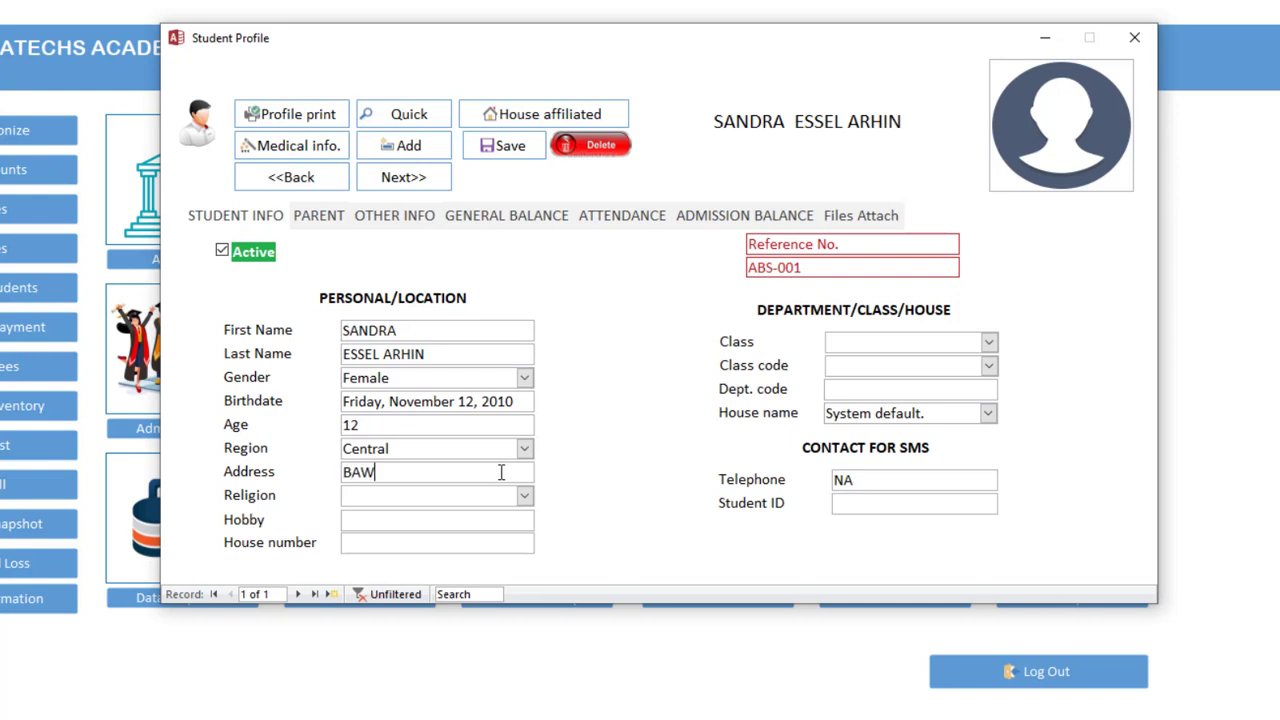
text(IJASE)
click(524, 496)
click(427, 516)
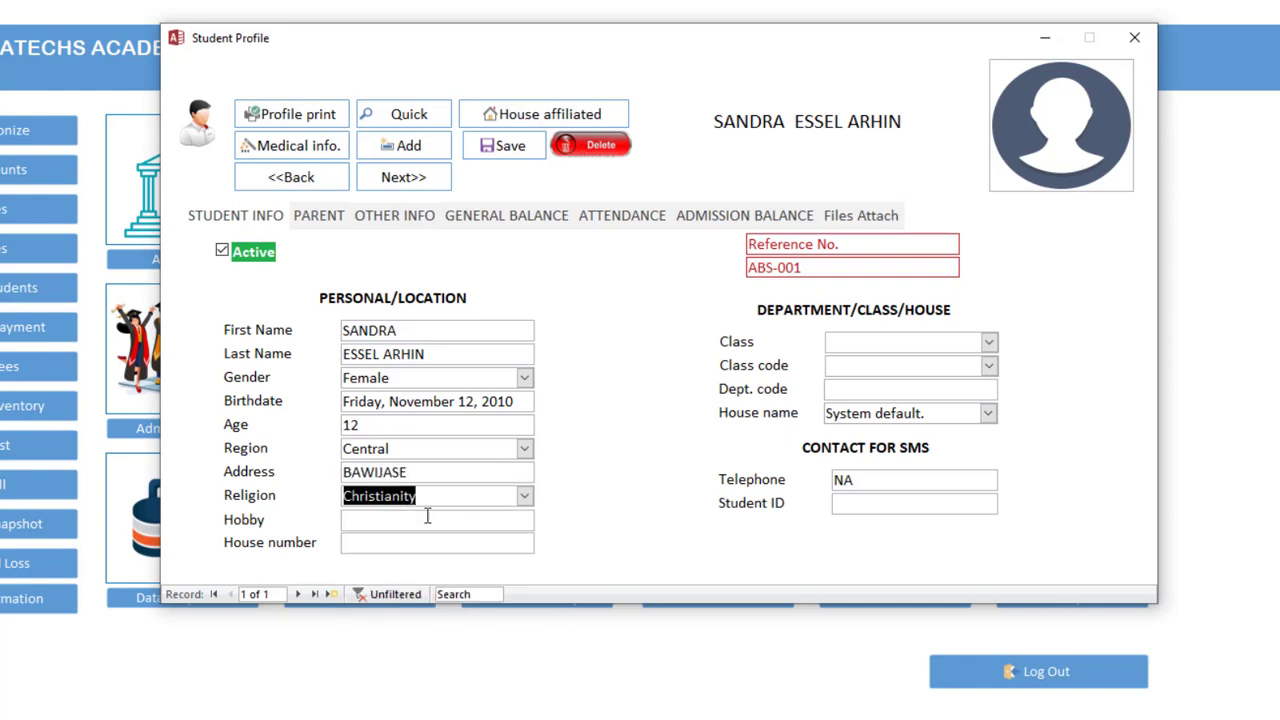
click(404, 521)
text(MUSIC)
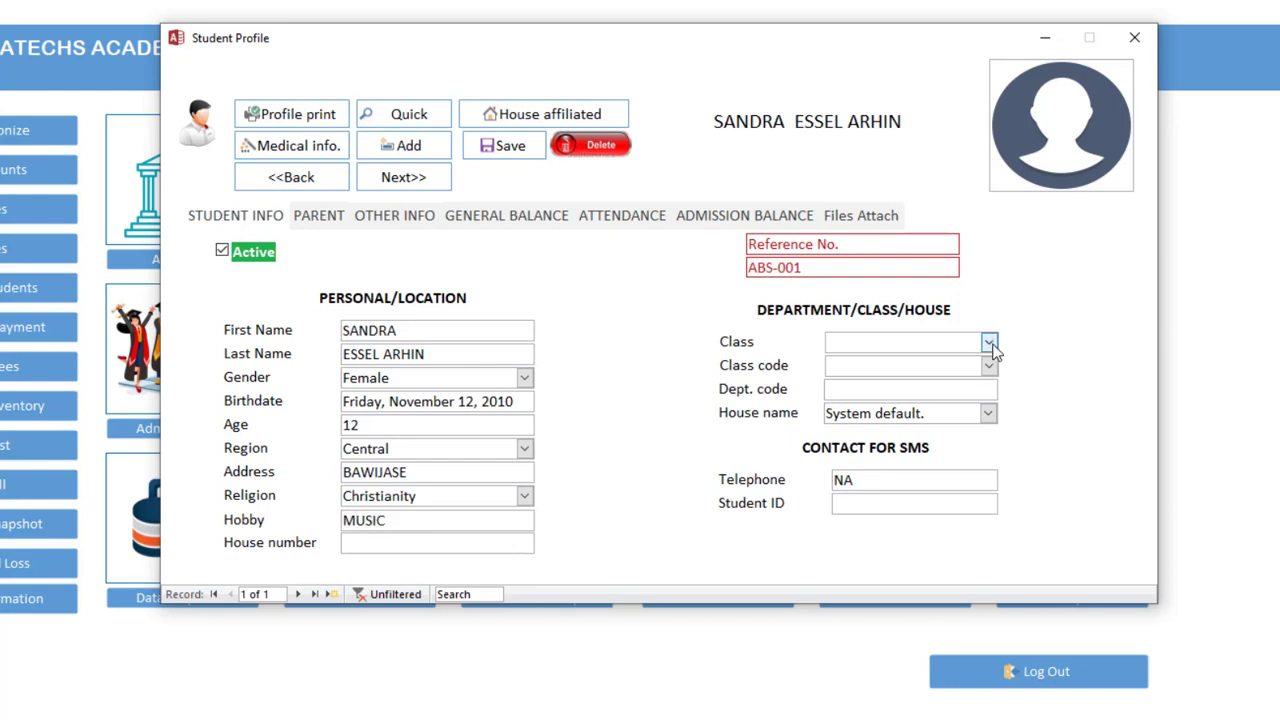
Place the student in J.H.S TWO with class code JH2 and department code JHS
click(988, 342)
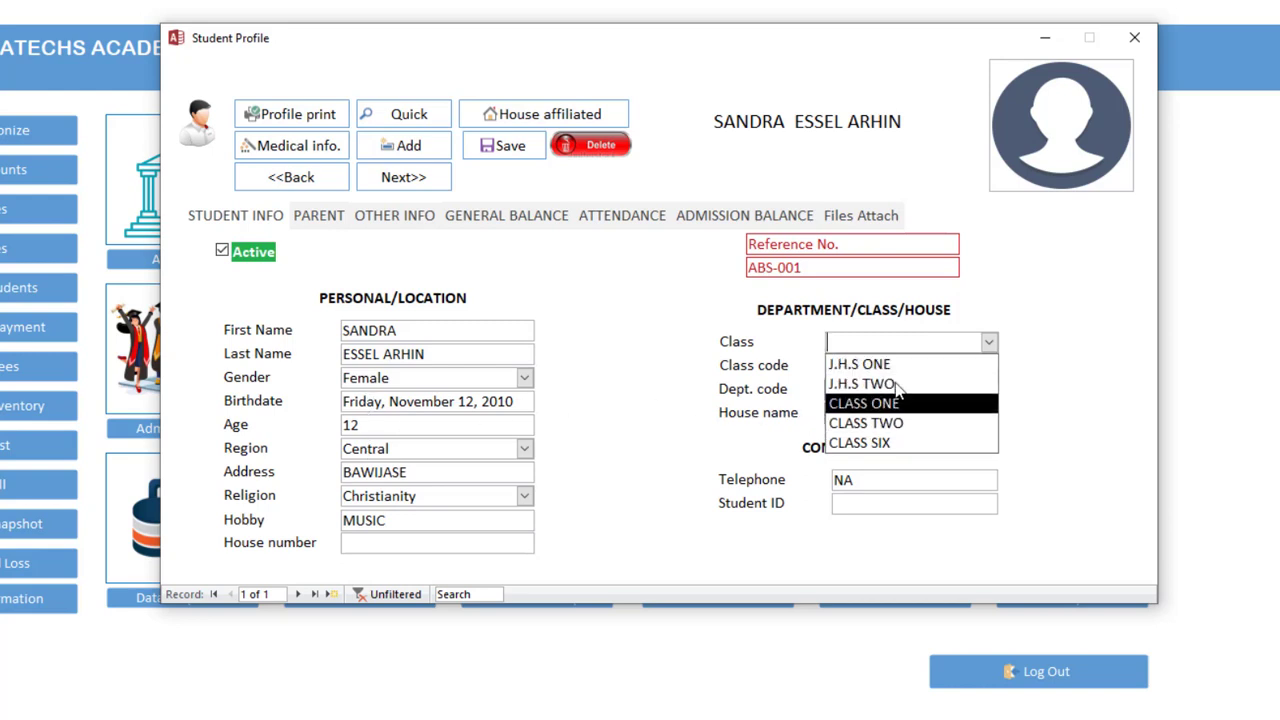
click(900, 383)
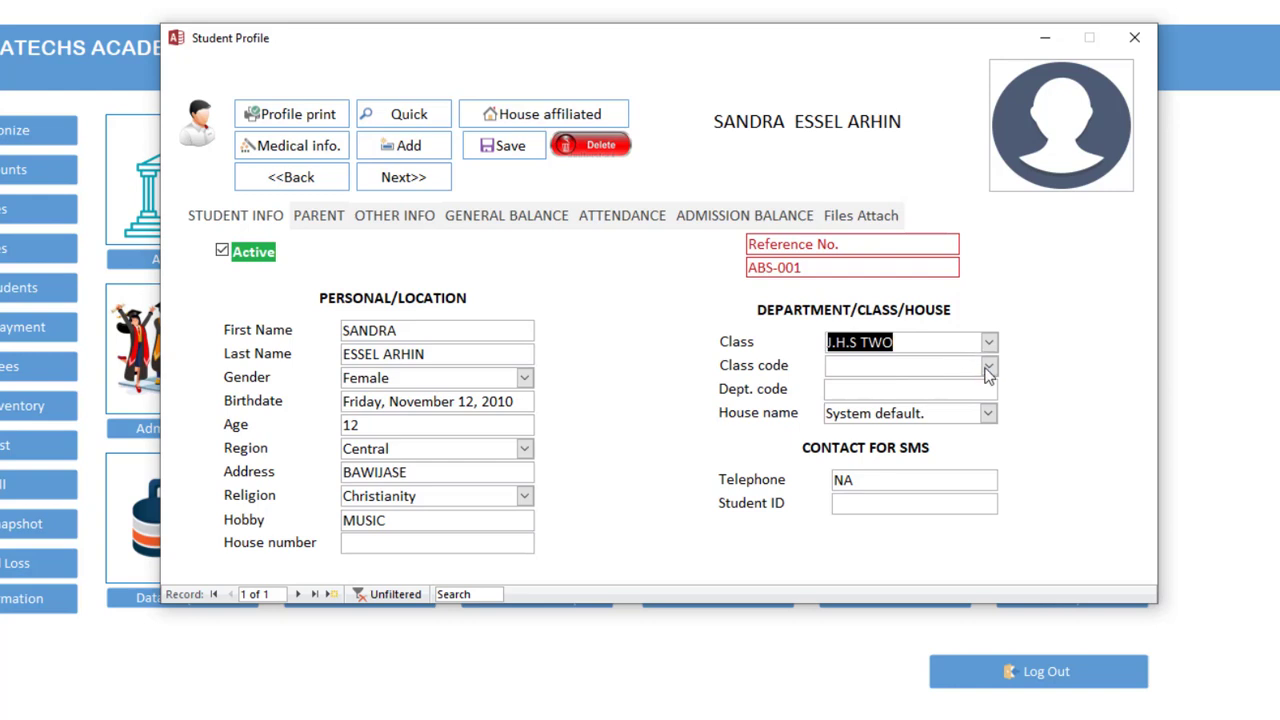
click(988, 366)
click(902, 400)
click(958, 395)
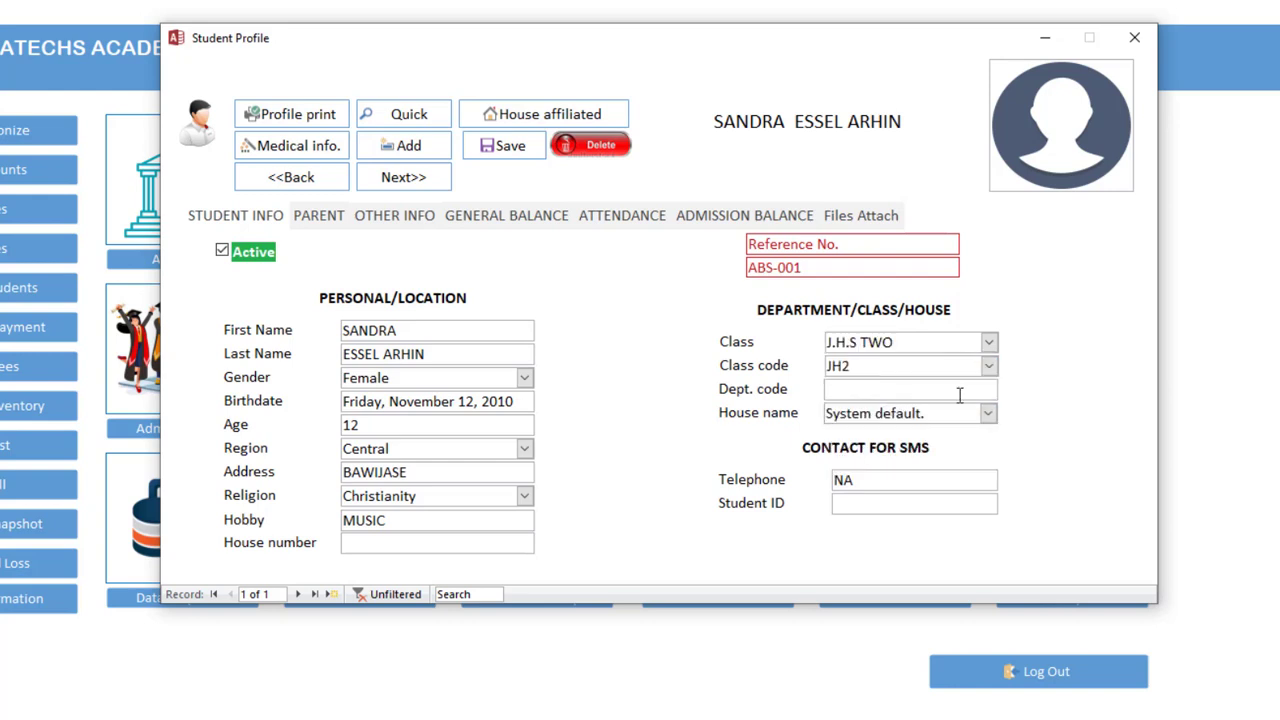
text(JHS)
Assign the student to WEST WIND house and bring up the parent information
click(988, 413)
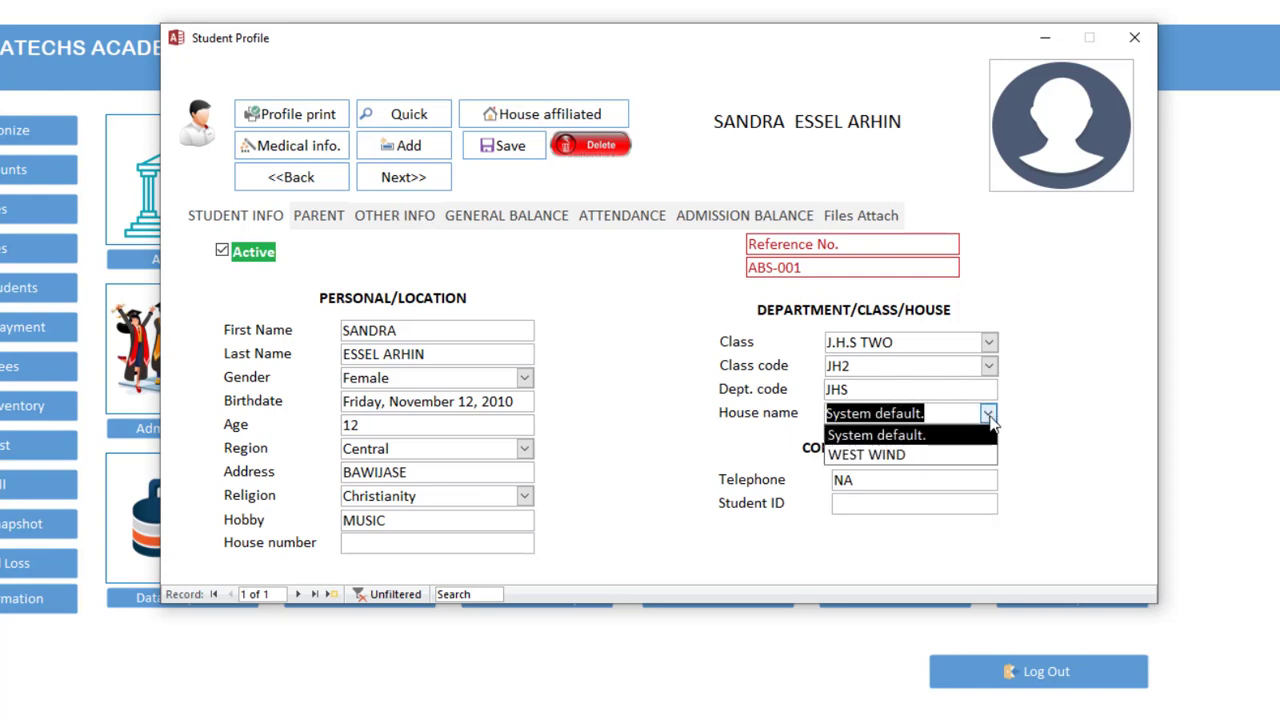
click(989, 418)
click(540, 114)
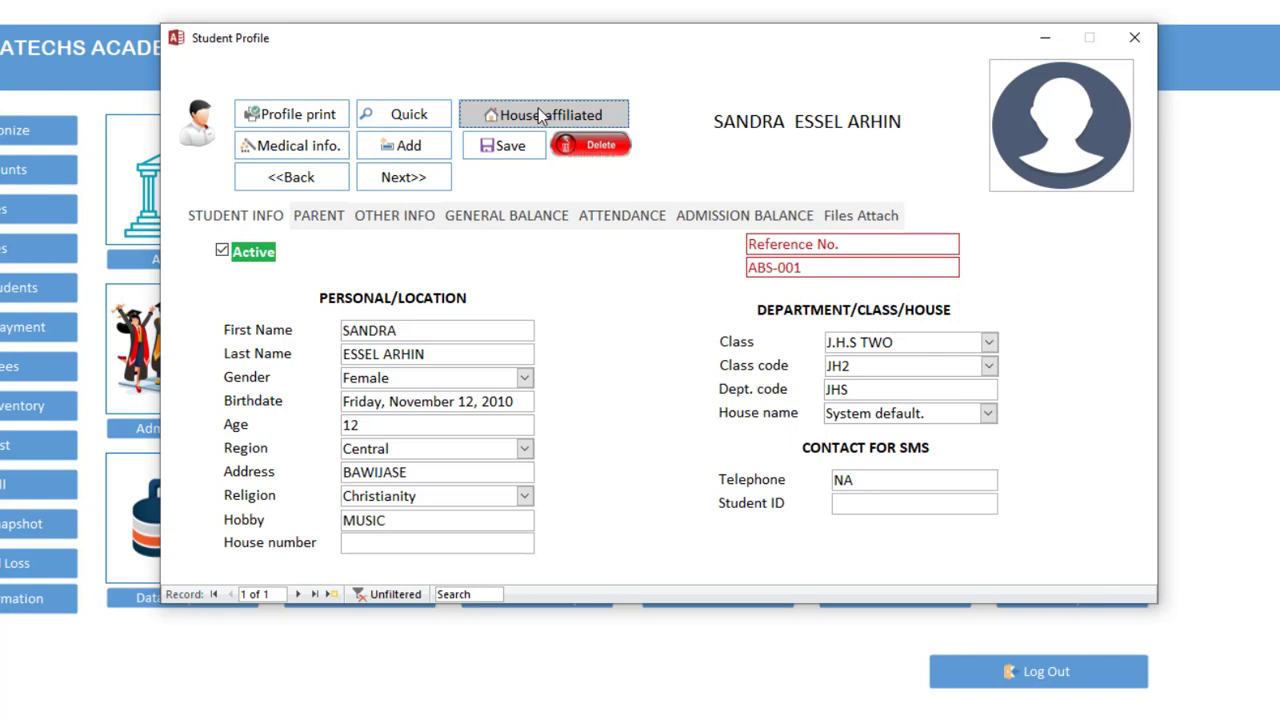
click(826, 238)
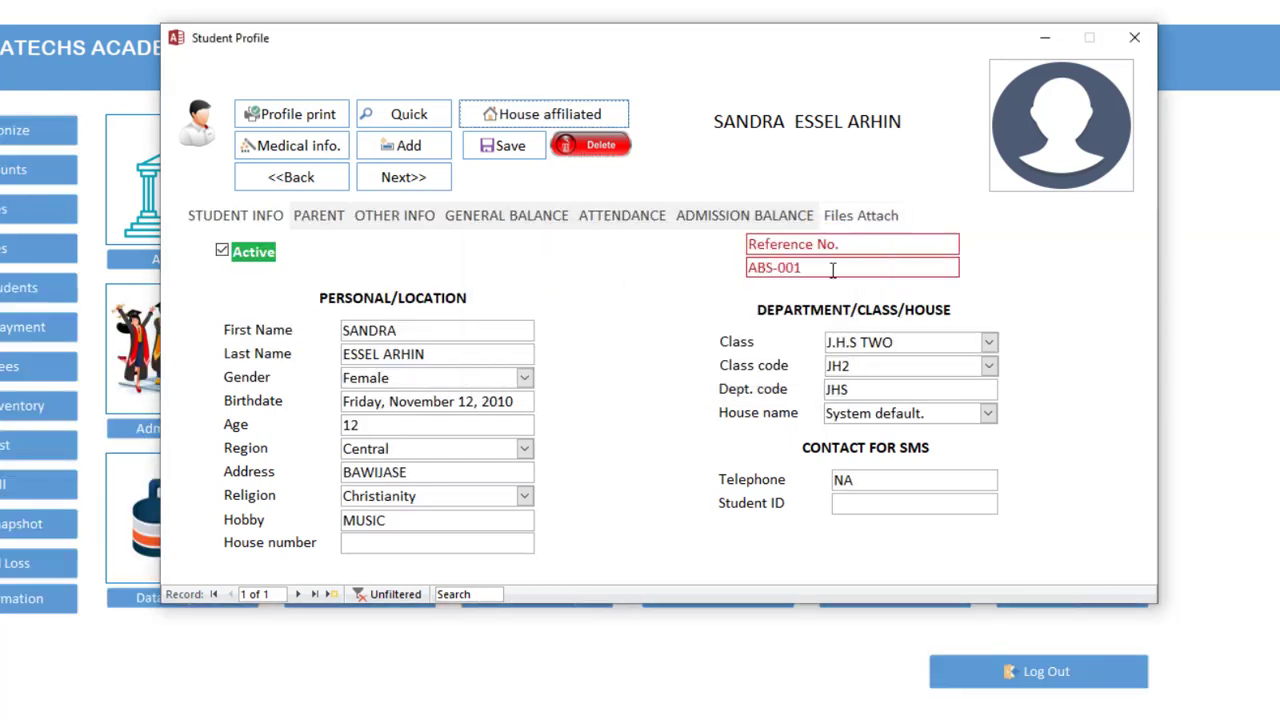
click(988, 413)
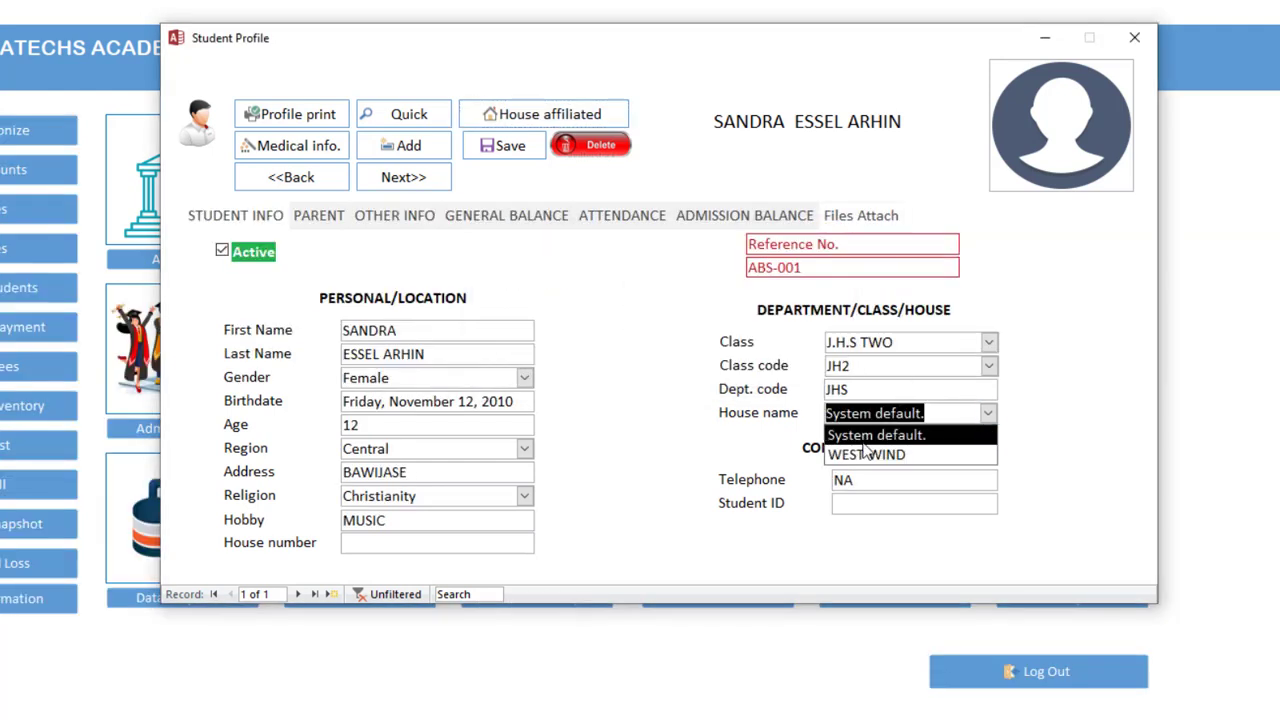
click(865, 455)
drag(880, 476, 826, 471)
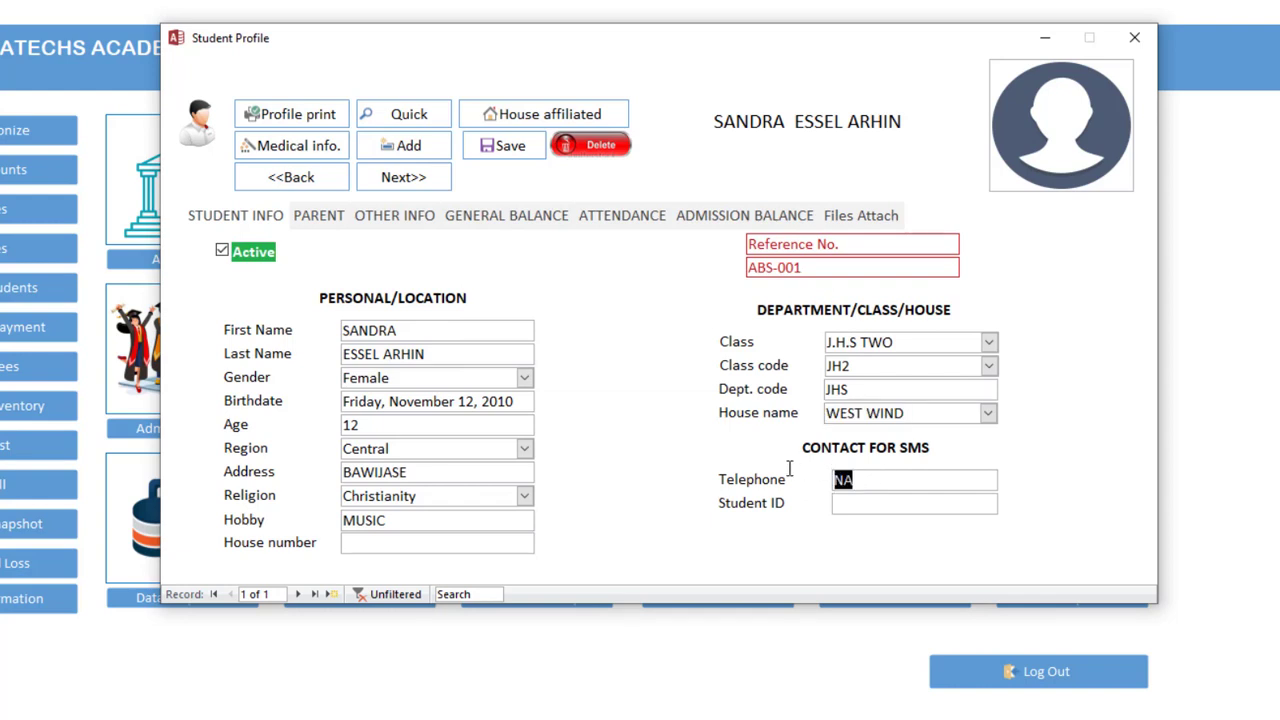
click(318, 216)
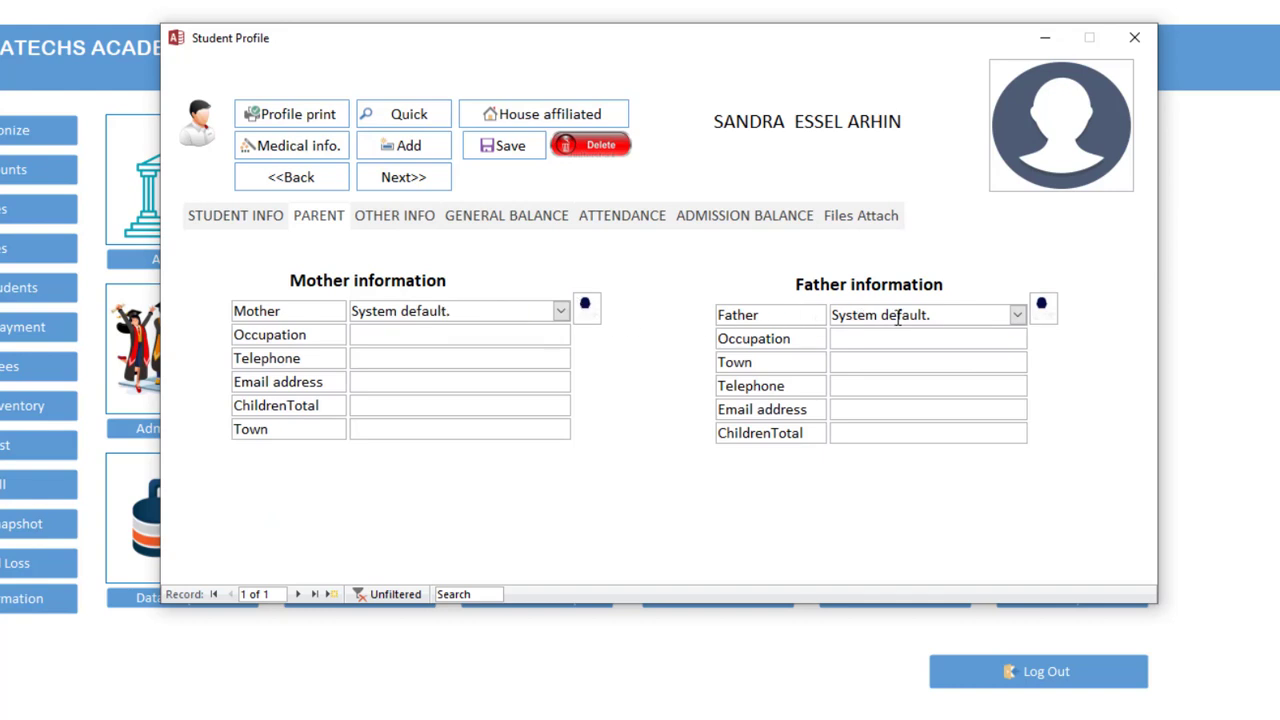
Open the mother entry form and enter the mother's full name
click(546, 305)
click(588, 307)
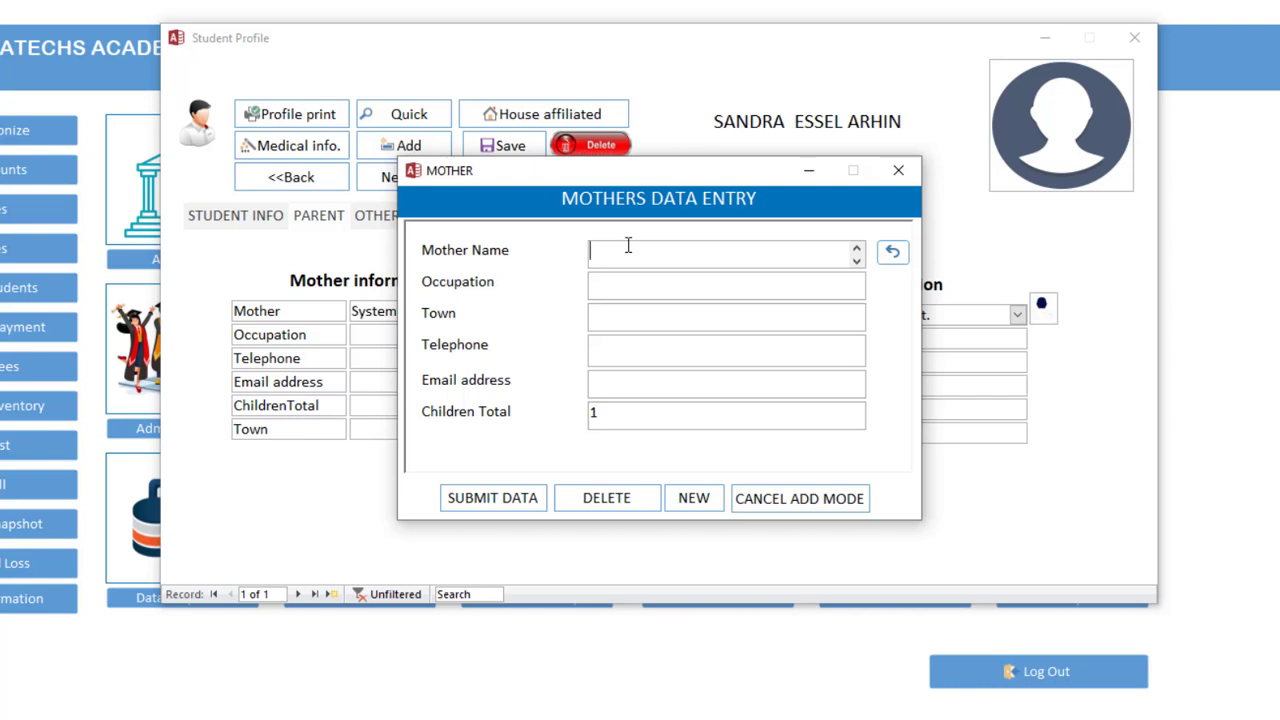
key(Tab)
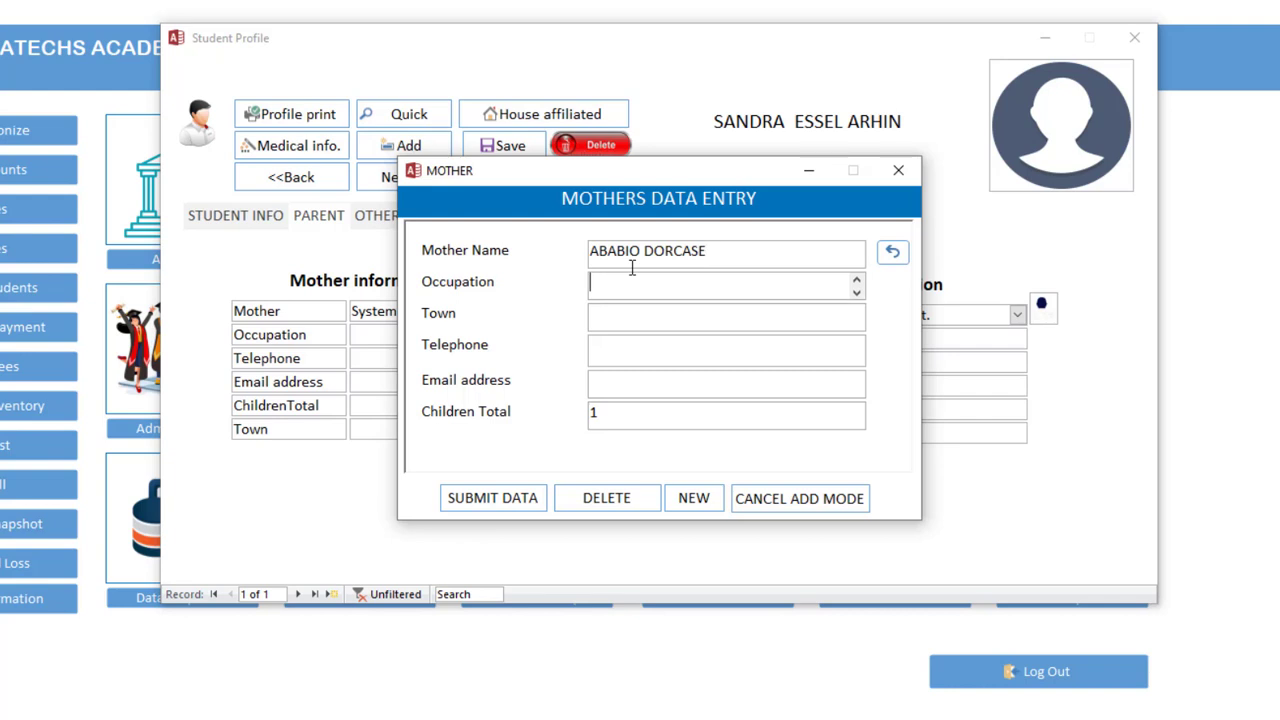
click(743, 249)
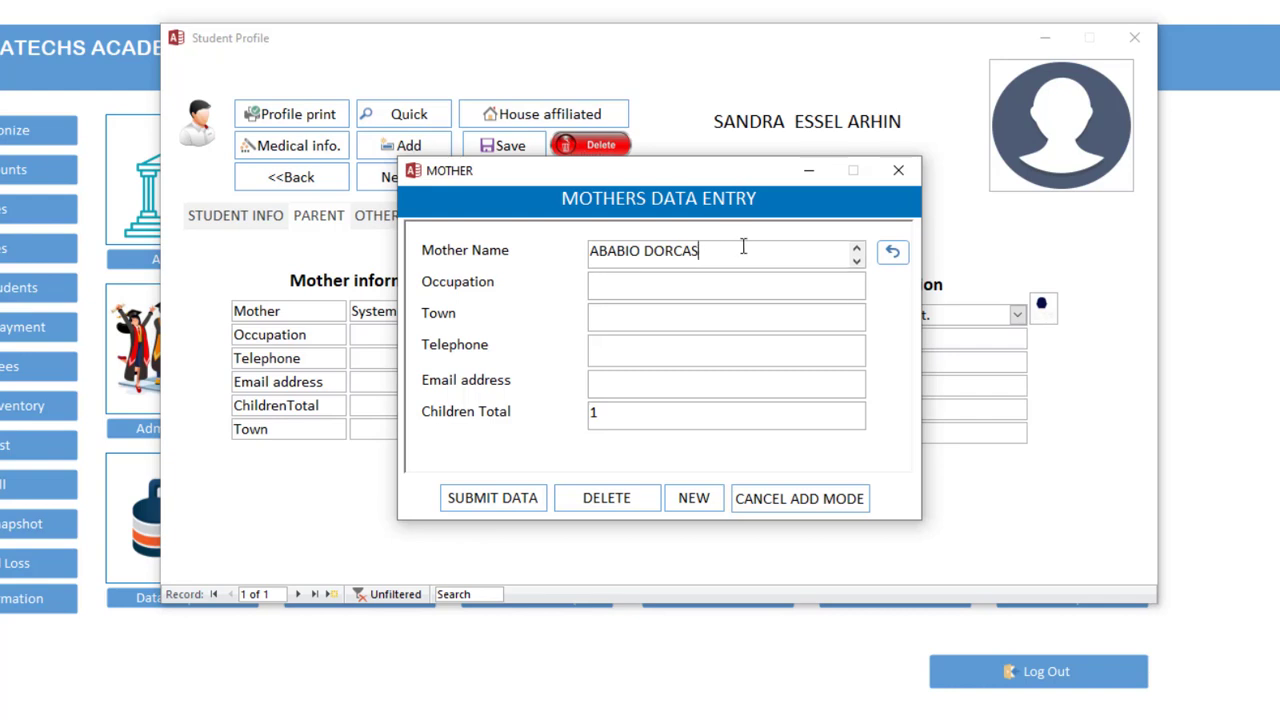
Give the mother occupation Nursing and town Bawjiase, and submit her details
click(712, 285)
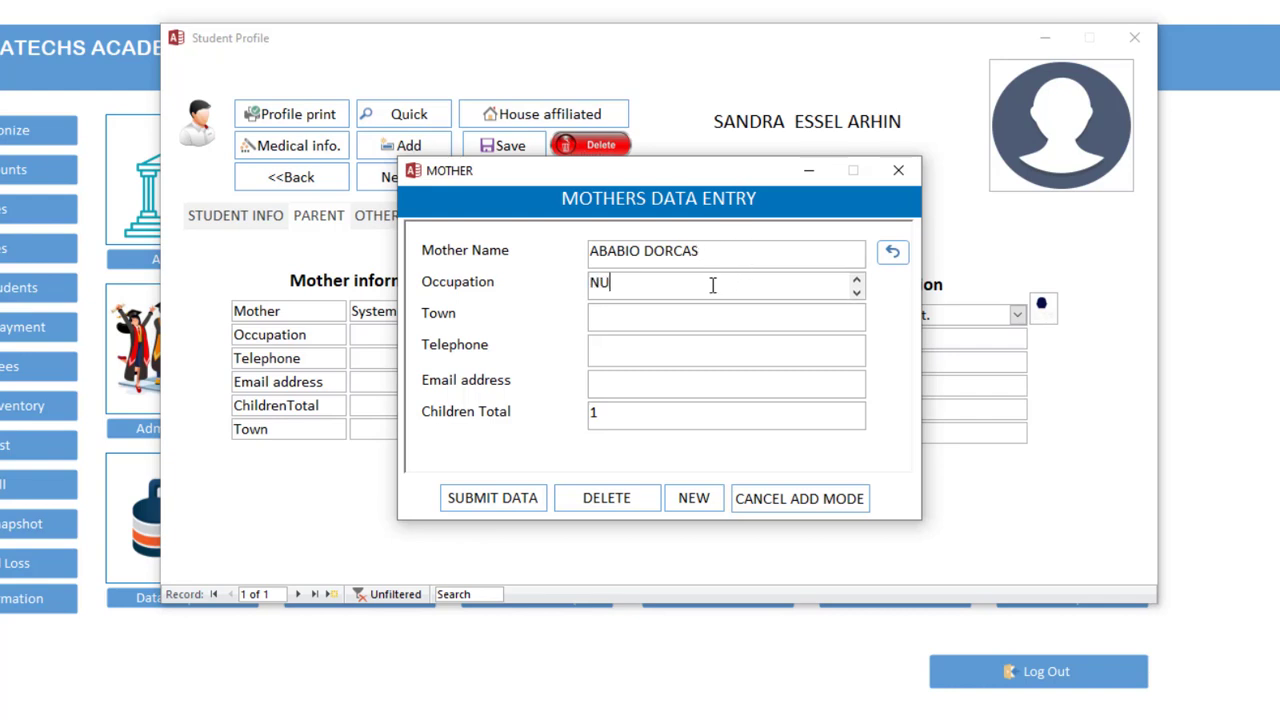
text(NURSIN)
key(Tab)
click(684, 285)
click(626, 330)
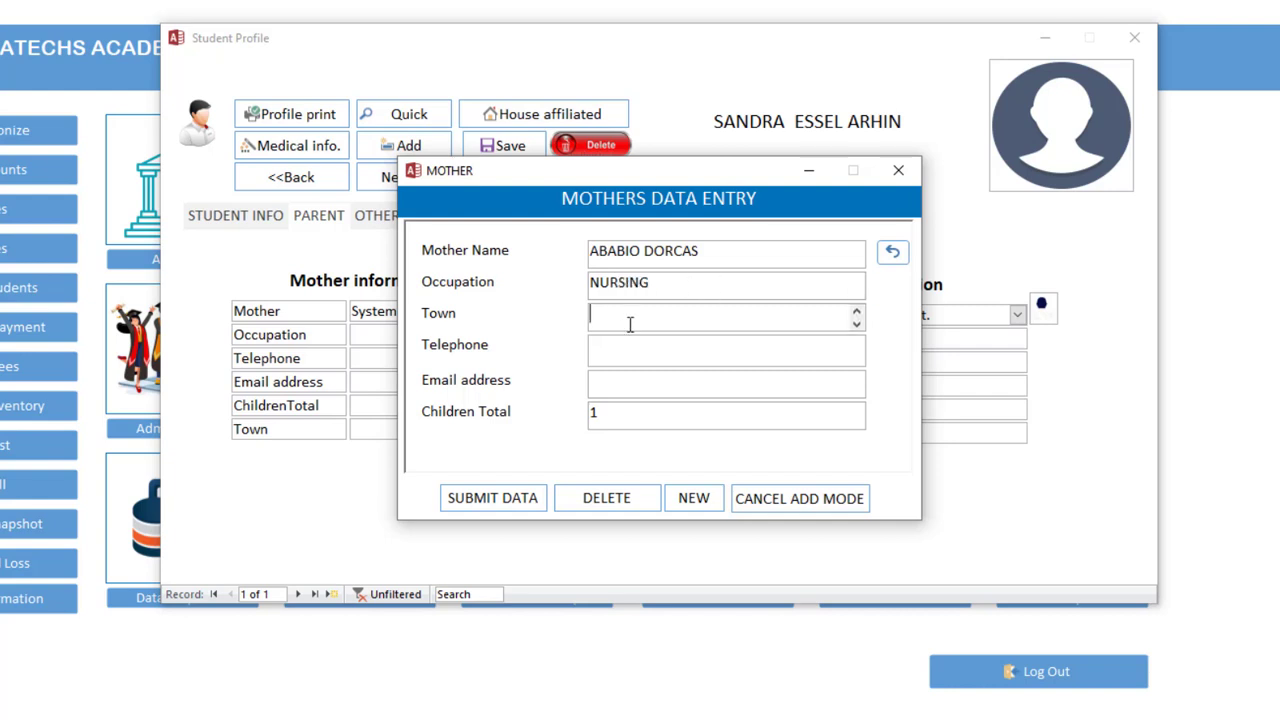
text(BAWJIASE)
key(Tab)
click(531, 505)
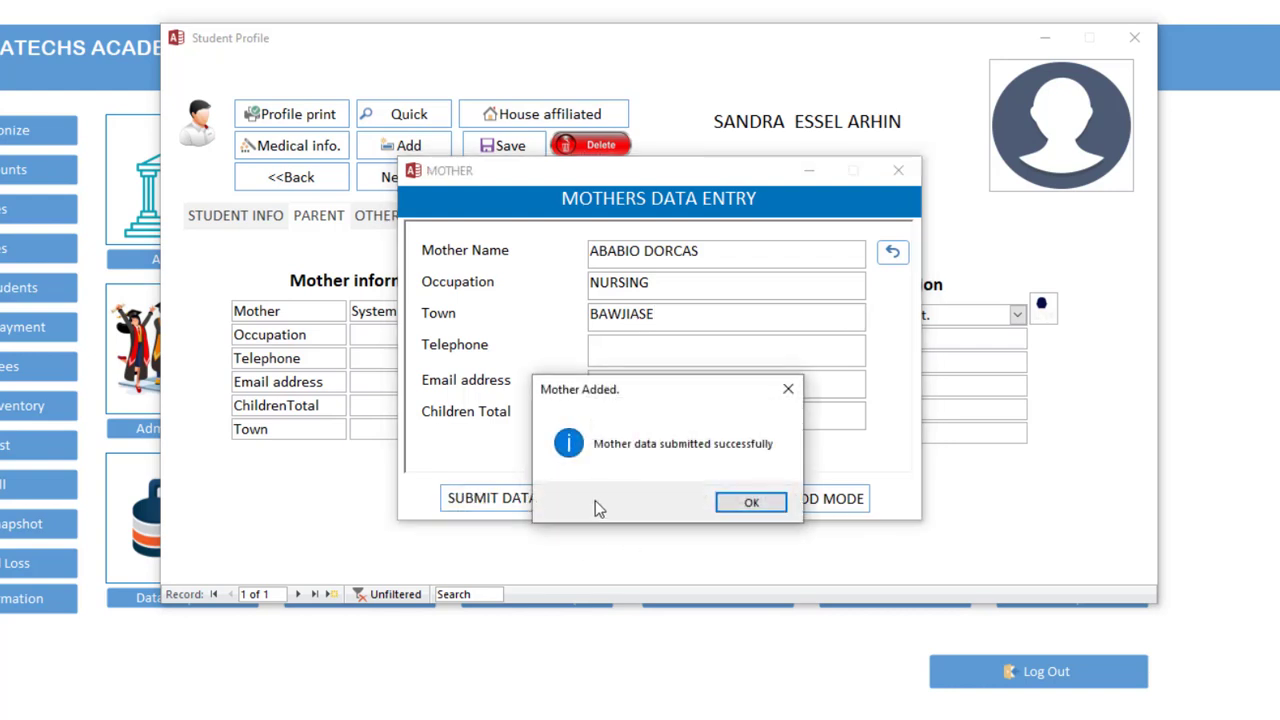
click(749, 504)
click(898, 171)
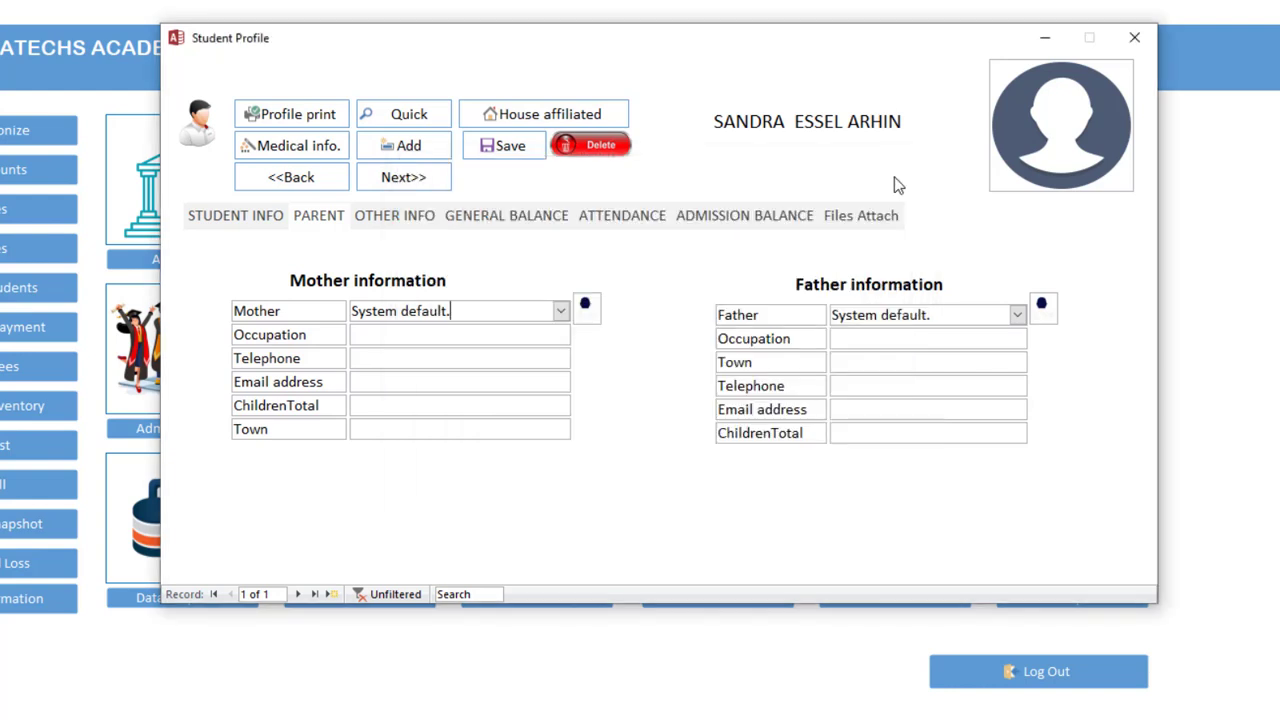
Link the new mother and an existing father to the student and save the profile
click(561, 311)
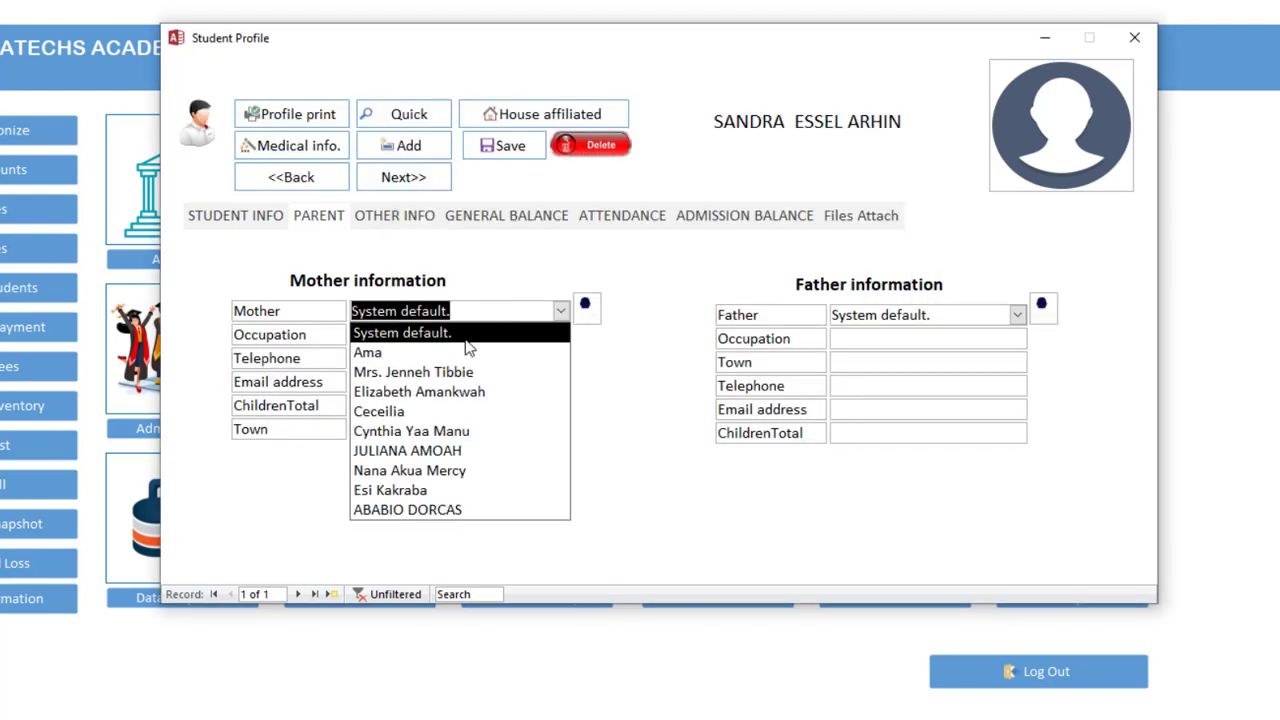
click(457, 510)
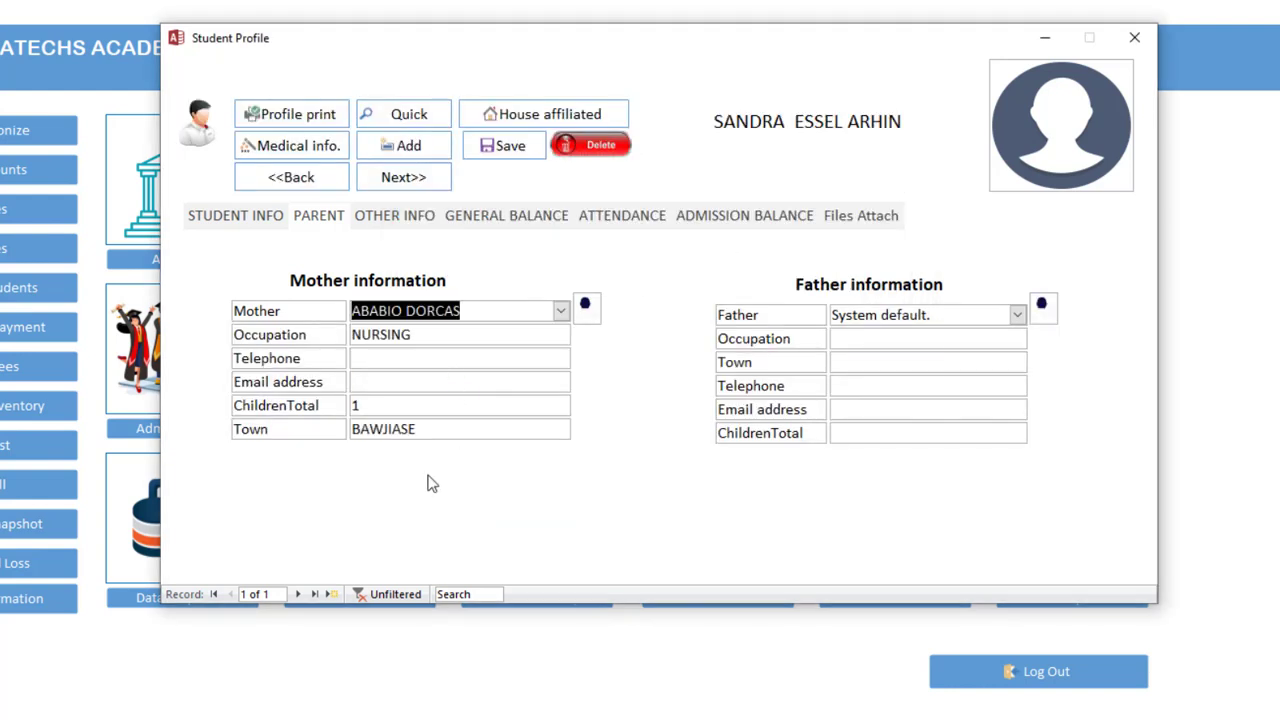
click(1038, 312)
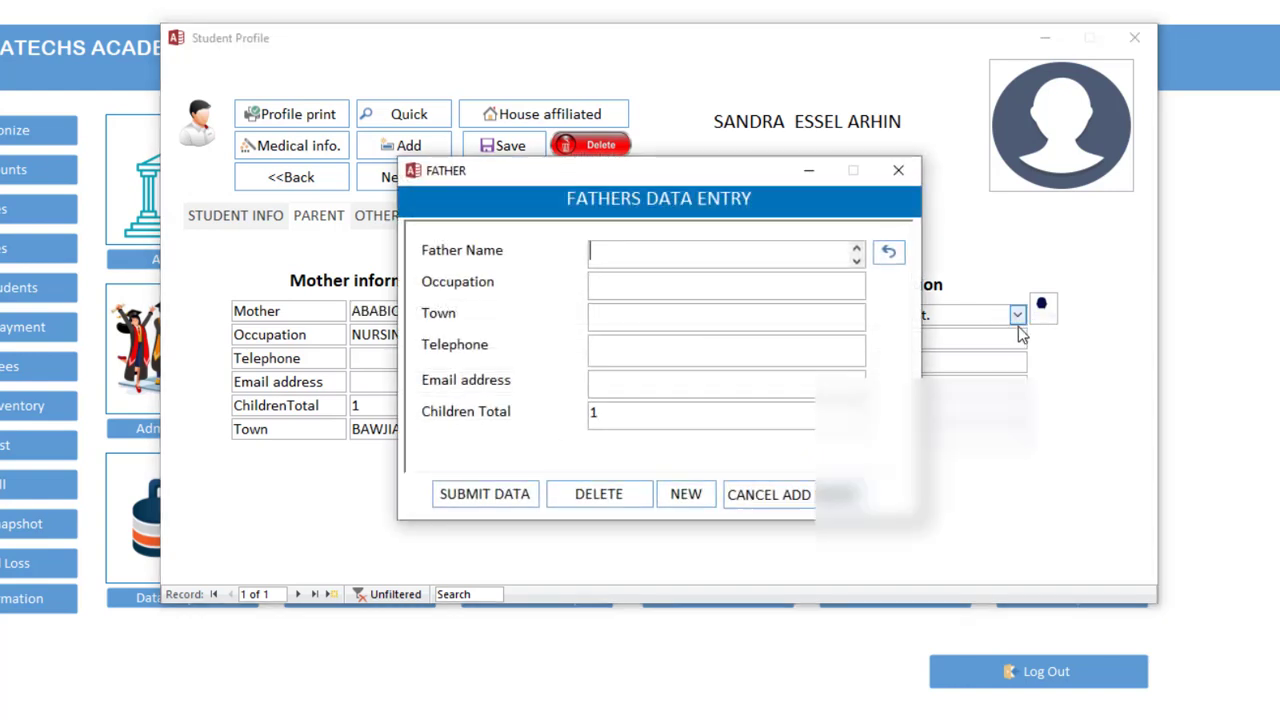
click(899, 172)
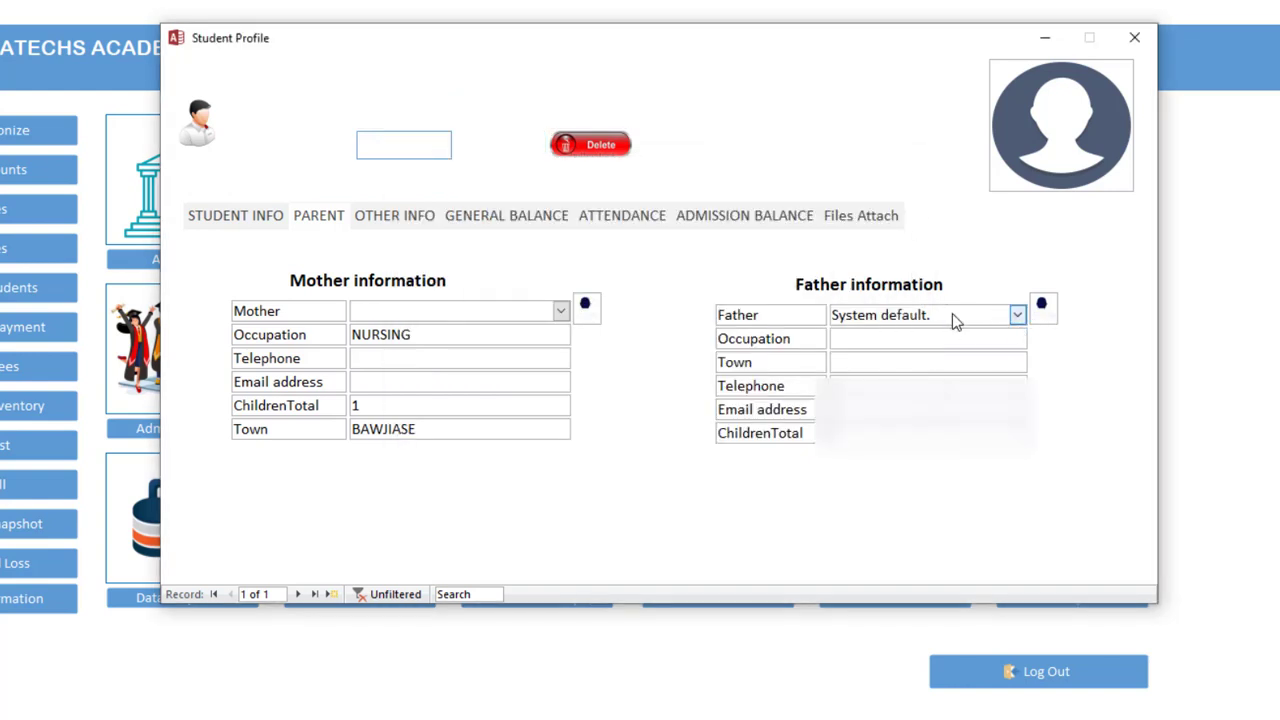
click(1016, 315)
click(961, 376)
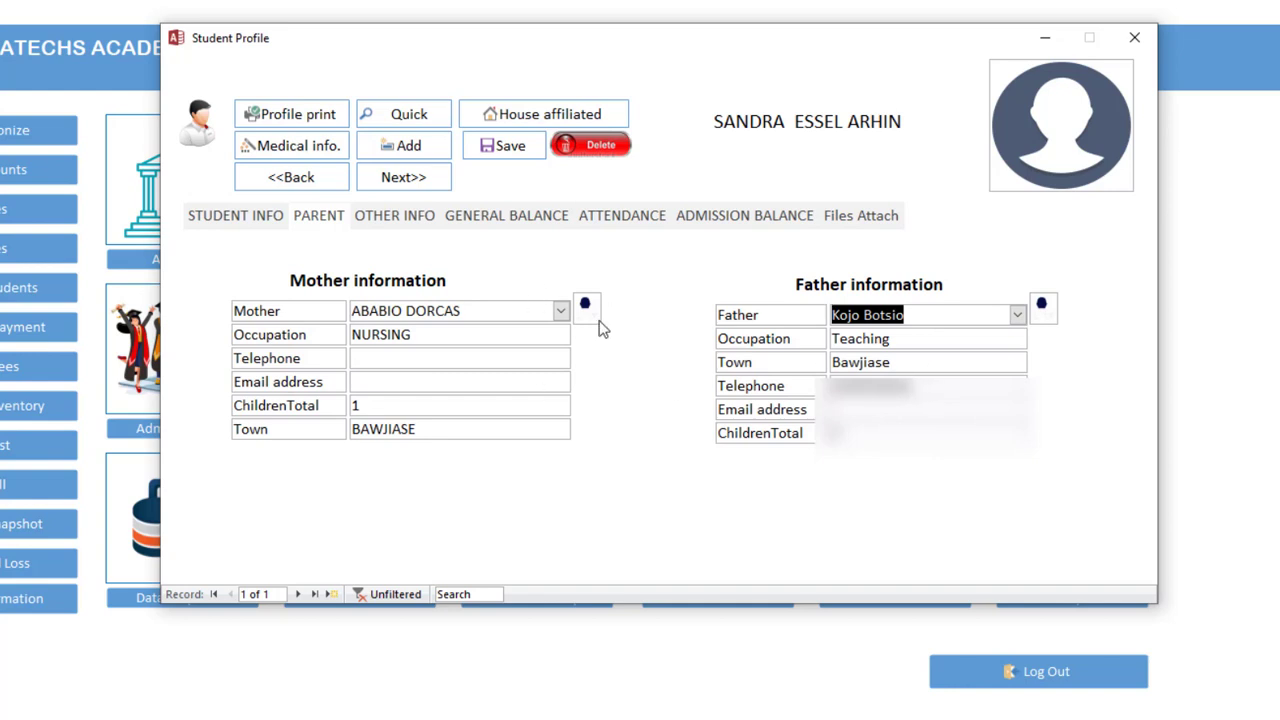
click(500, 150)
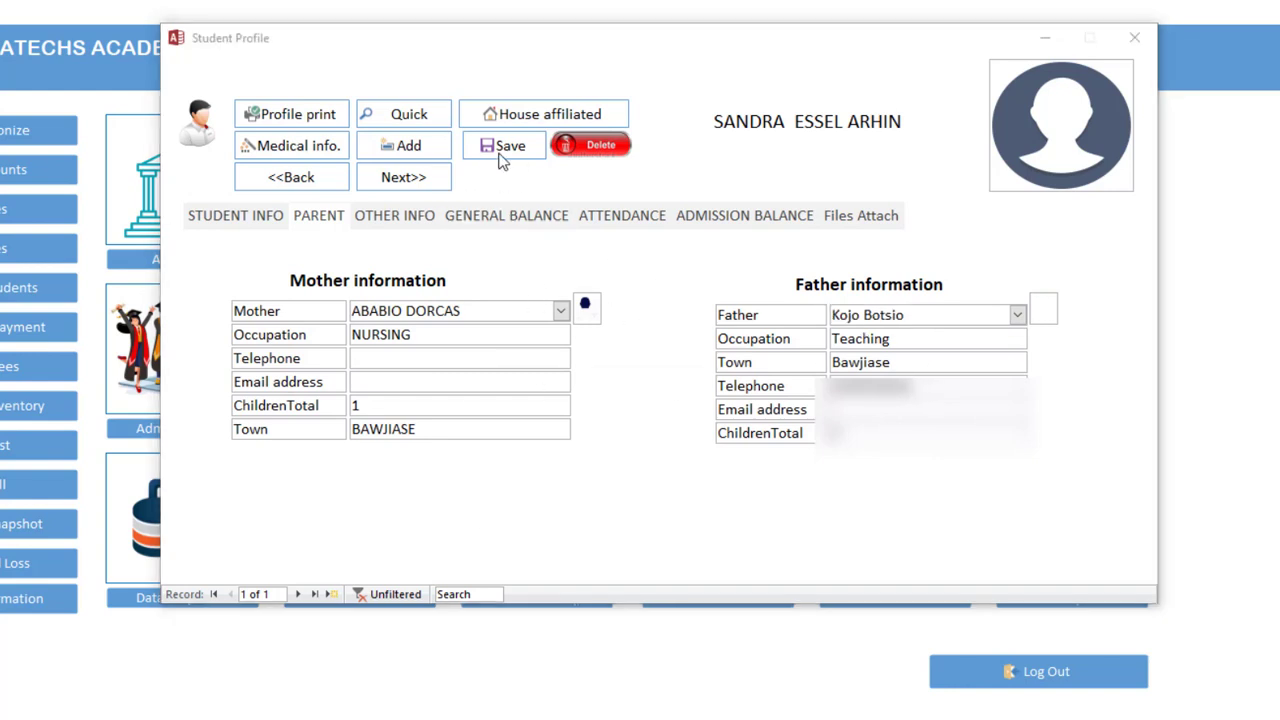
click(810, 505)
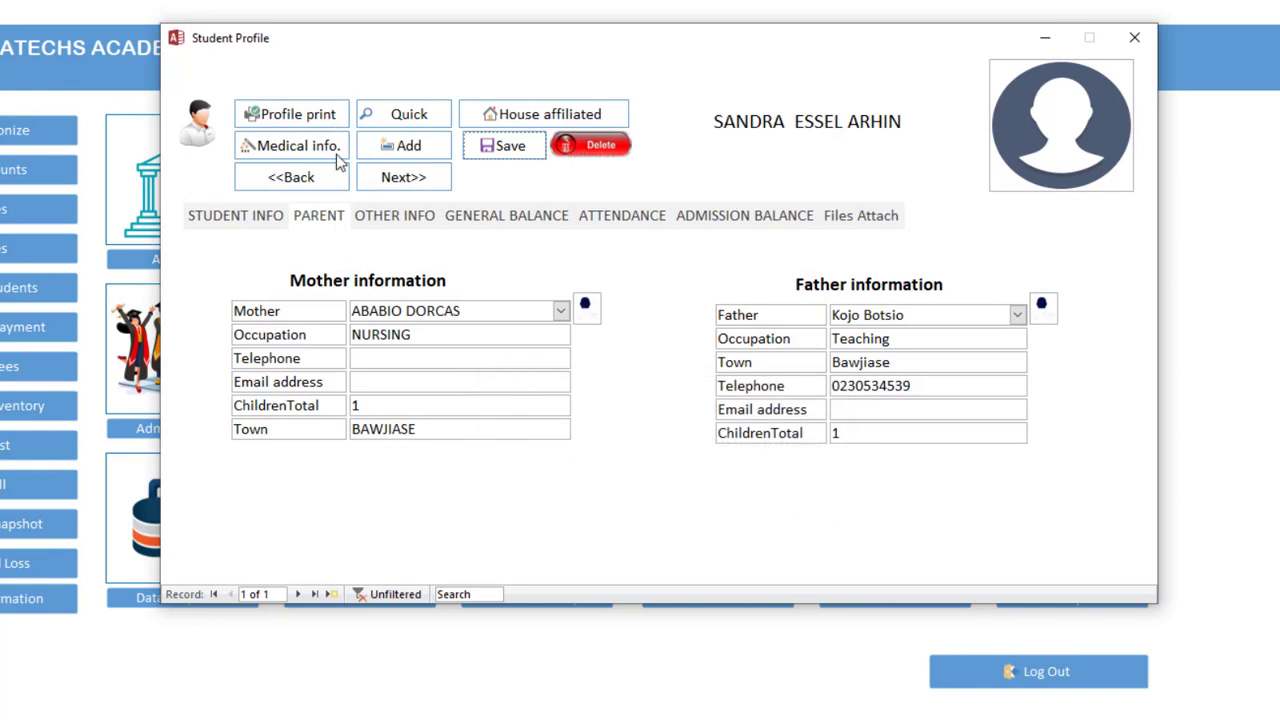
Review the Other Info, General Balance, Attendance and Admission Balance pages, then return to Student Info
click(387, 222)
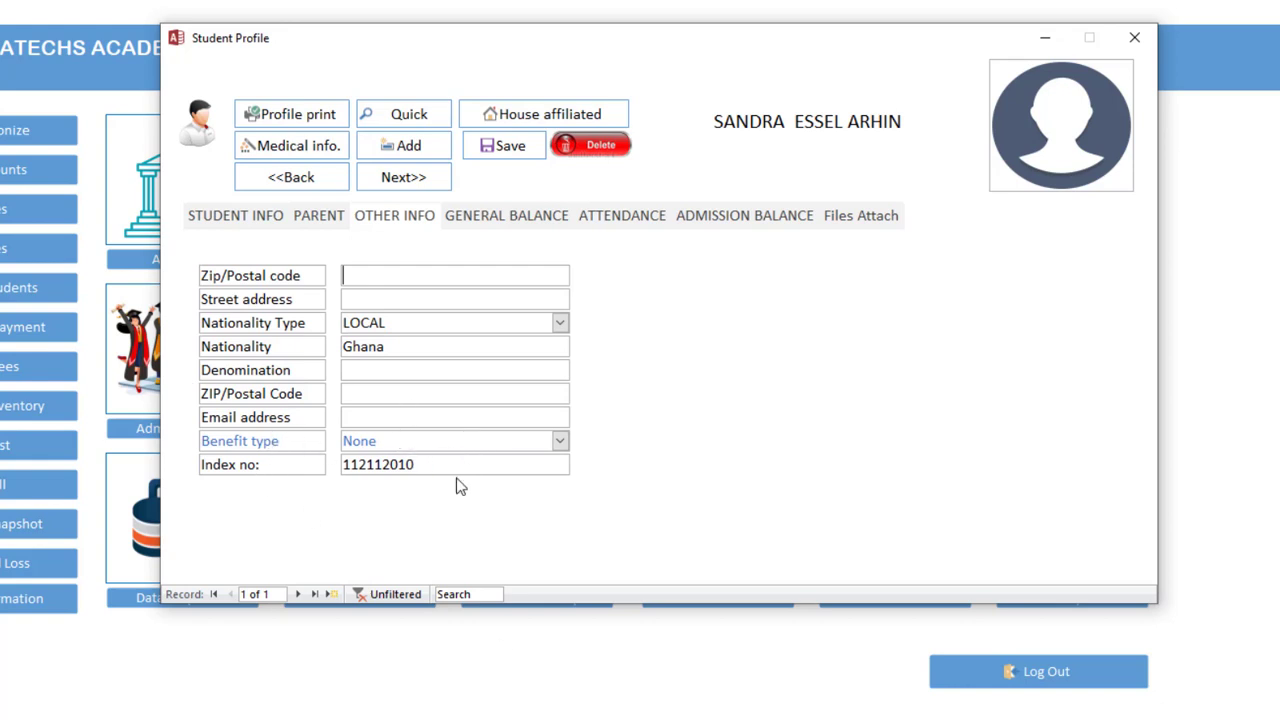
drag(485, 461, 440, 463)
double_click(352, 461)
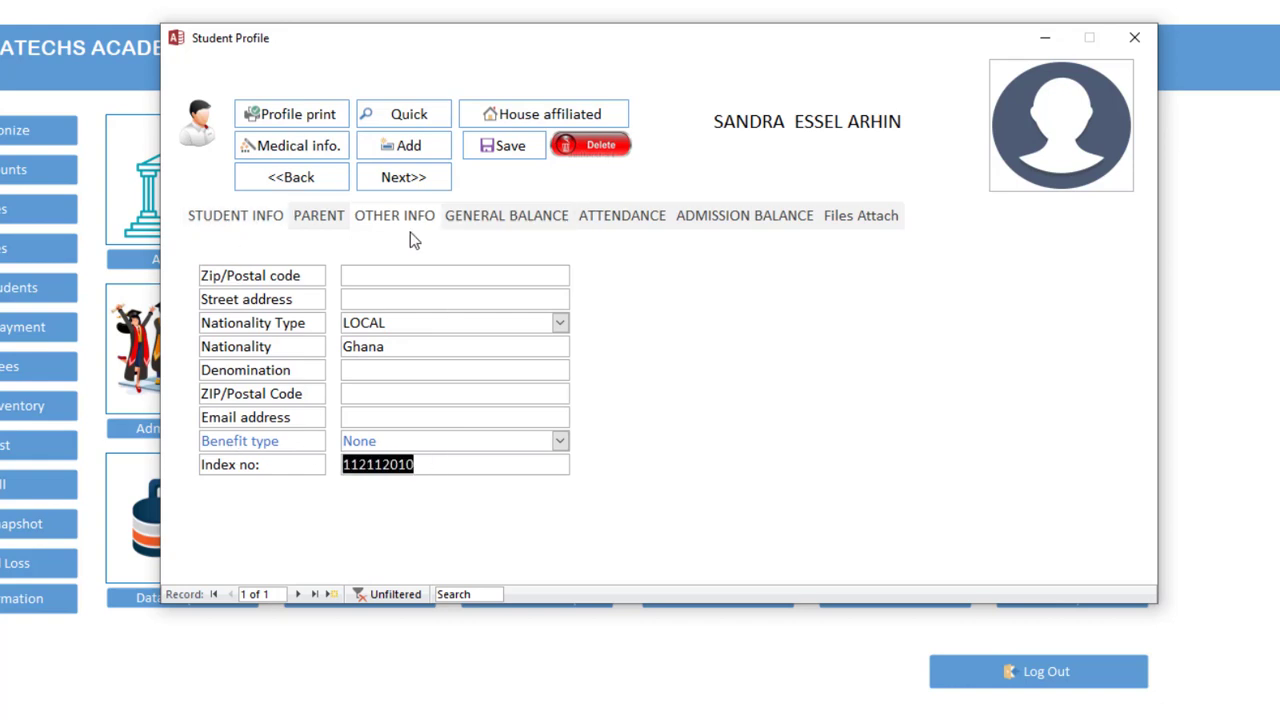
click(536, 220)
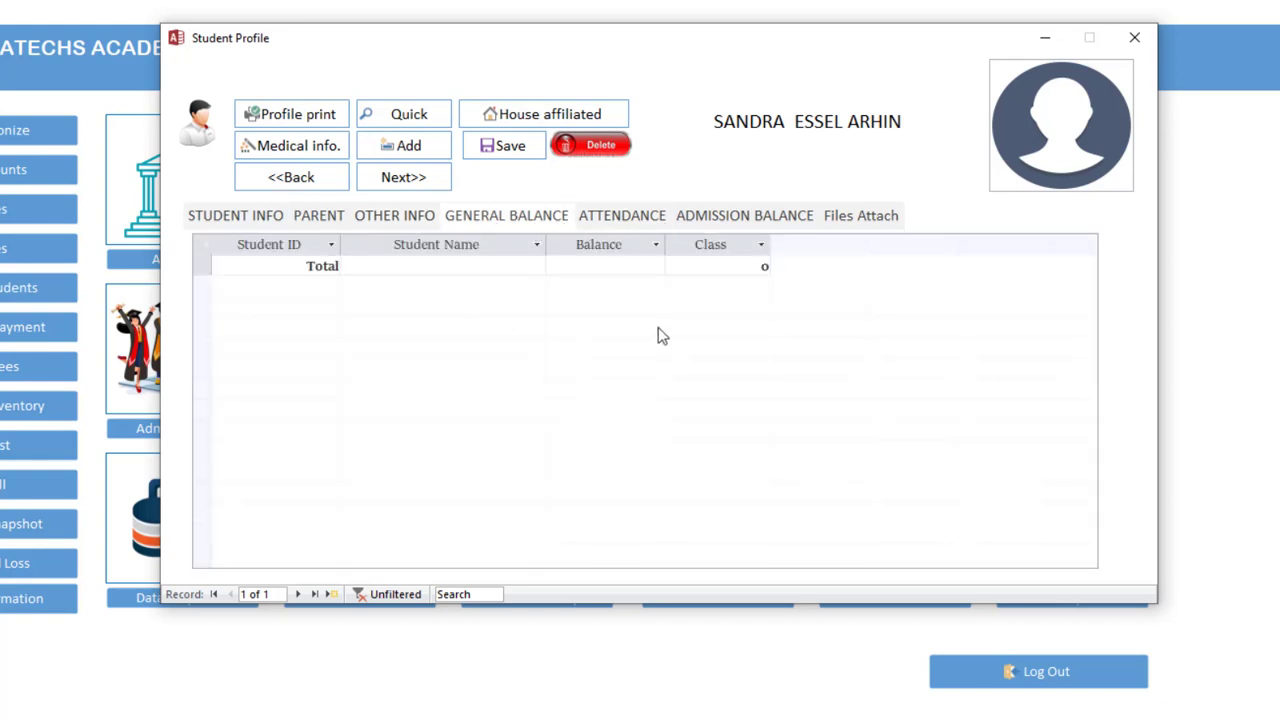
drag(679, 51, 693, 51)
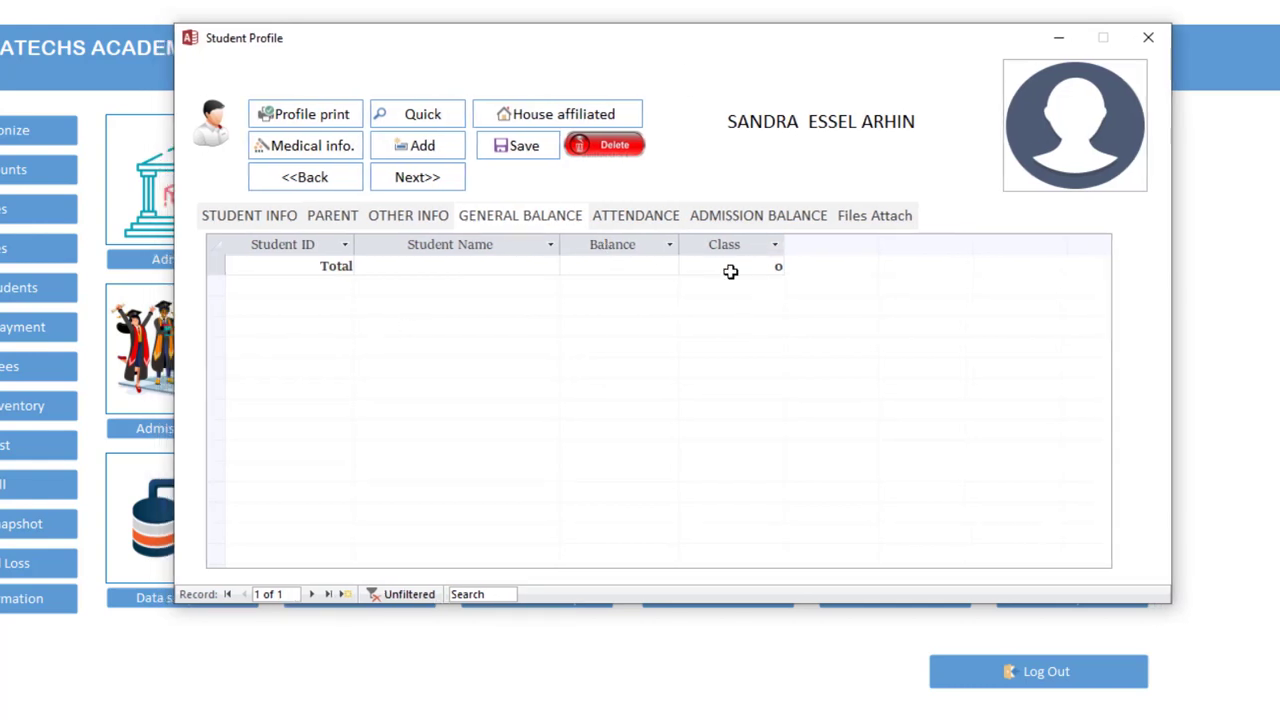
click(655, 220)
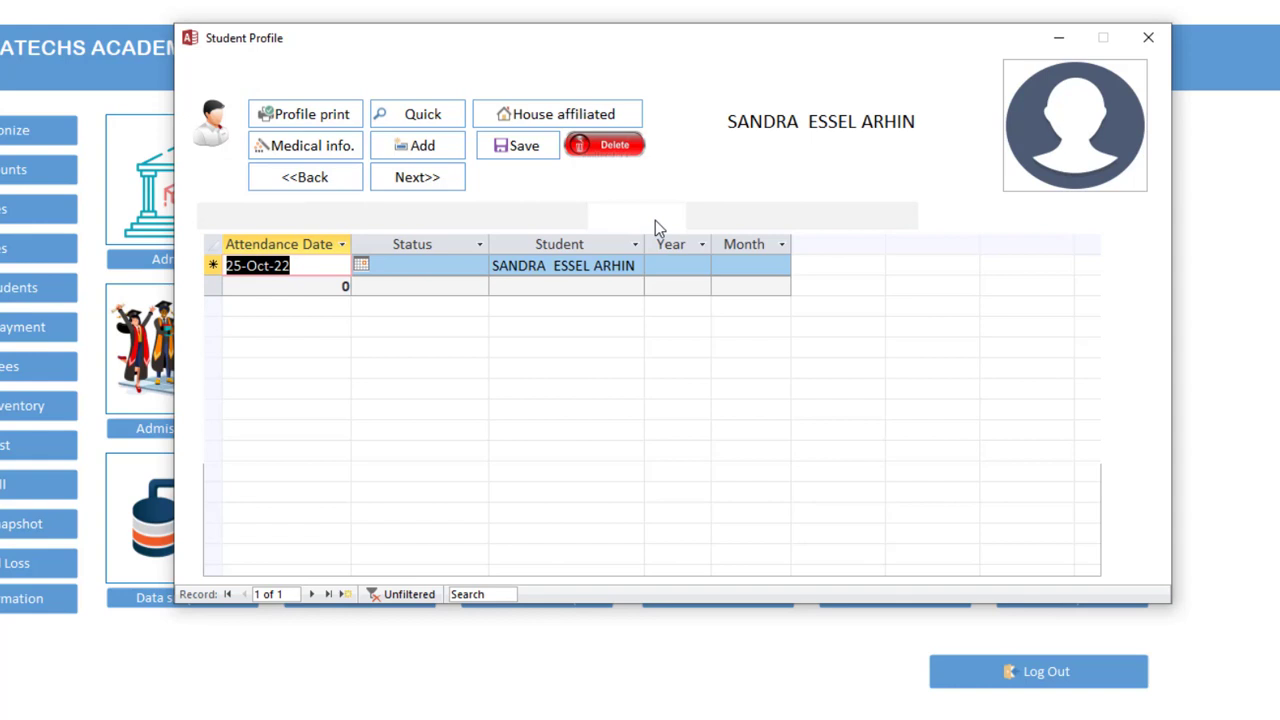
click(758, 220)
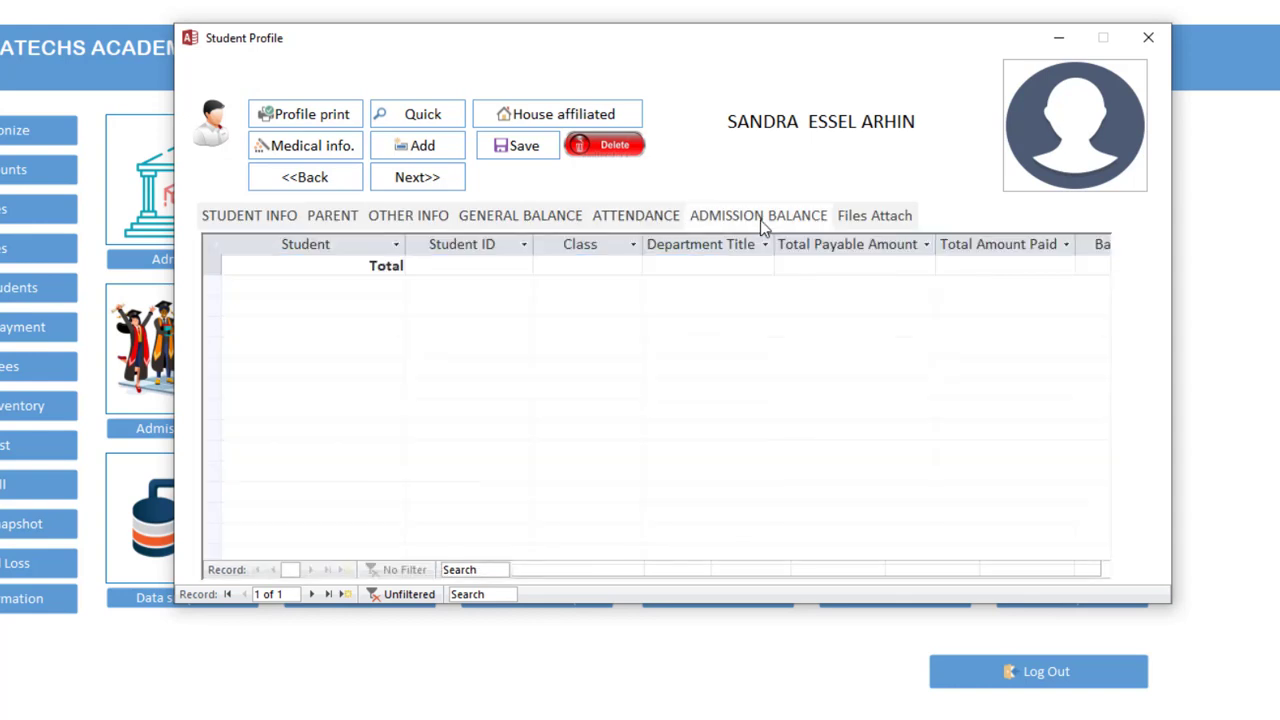
click(271, 222)
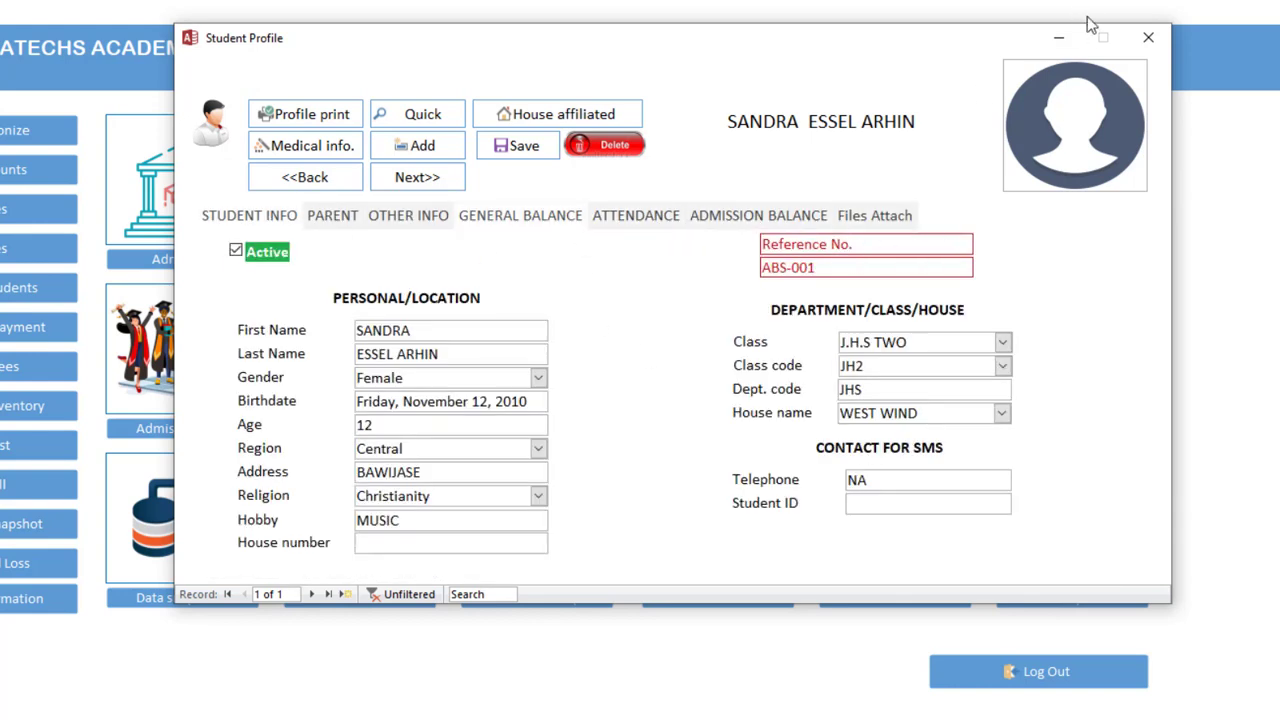
Start a new student record with first and last names and birthdate 3 March 2011
click(446, 158)
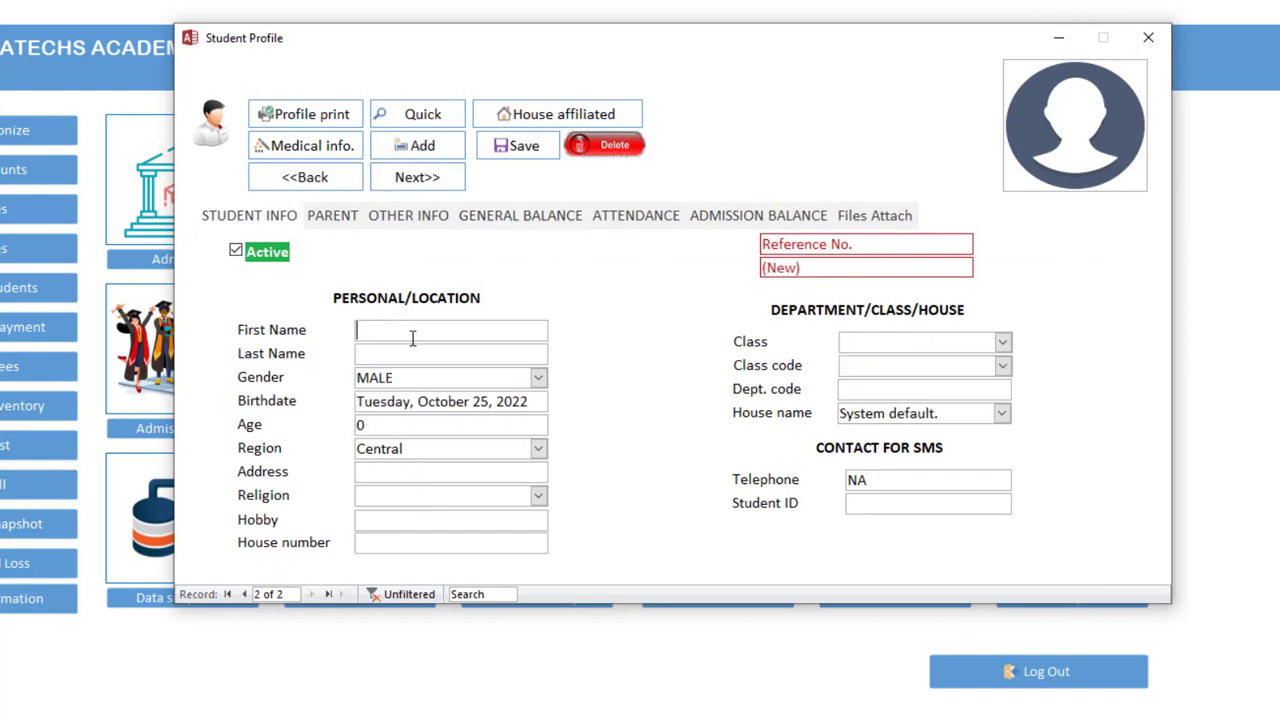
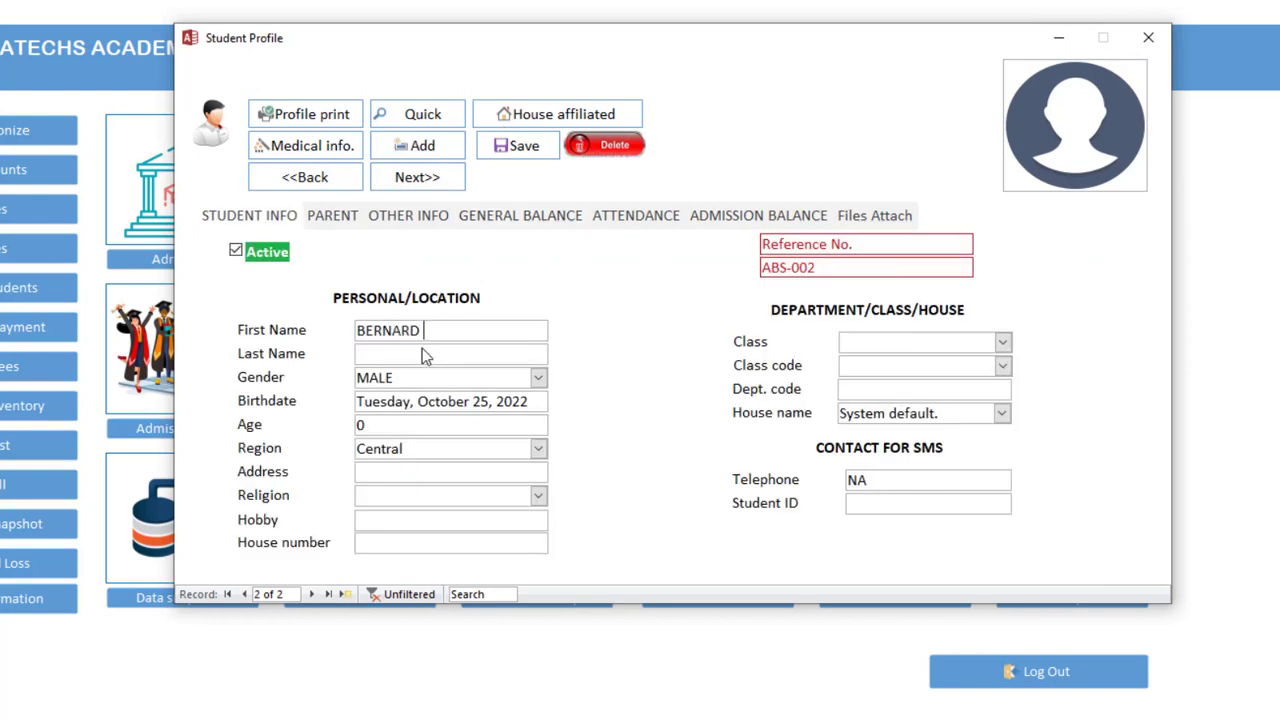
click(422, 350)
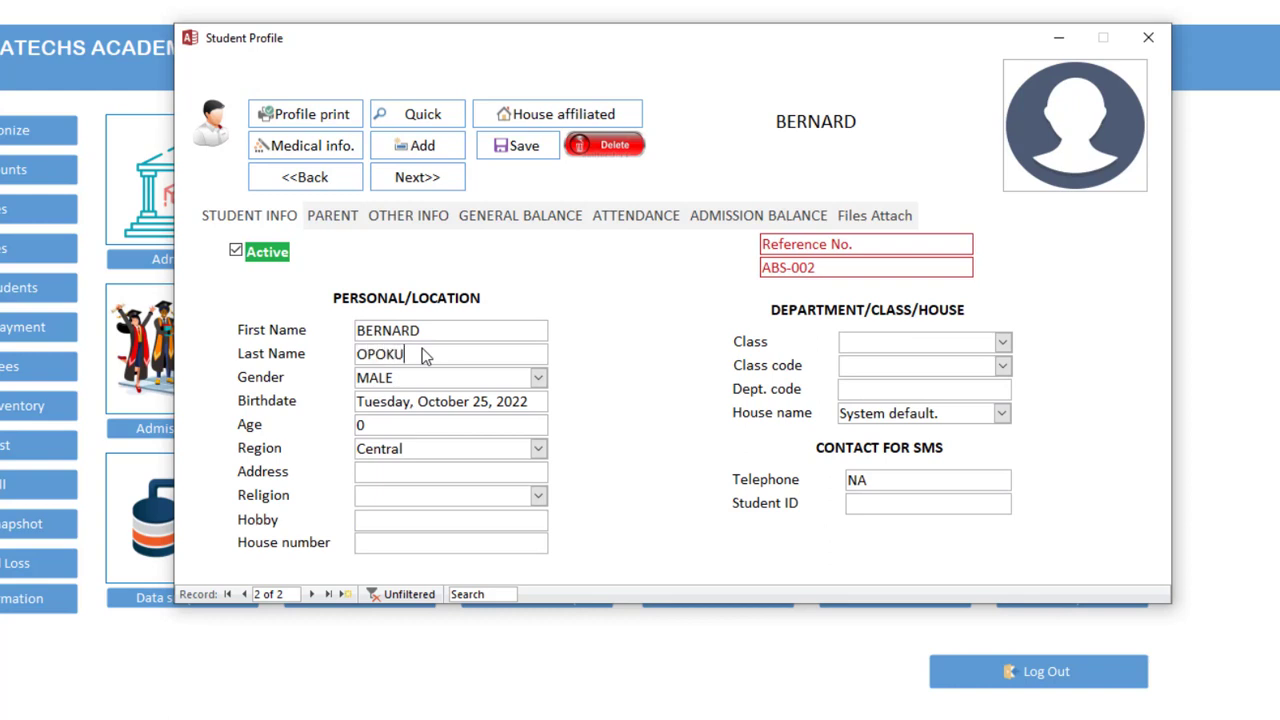
key(Tab)
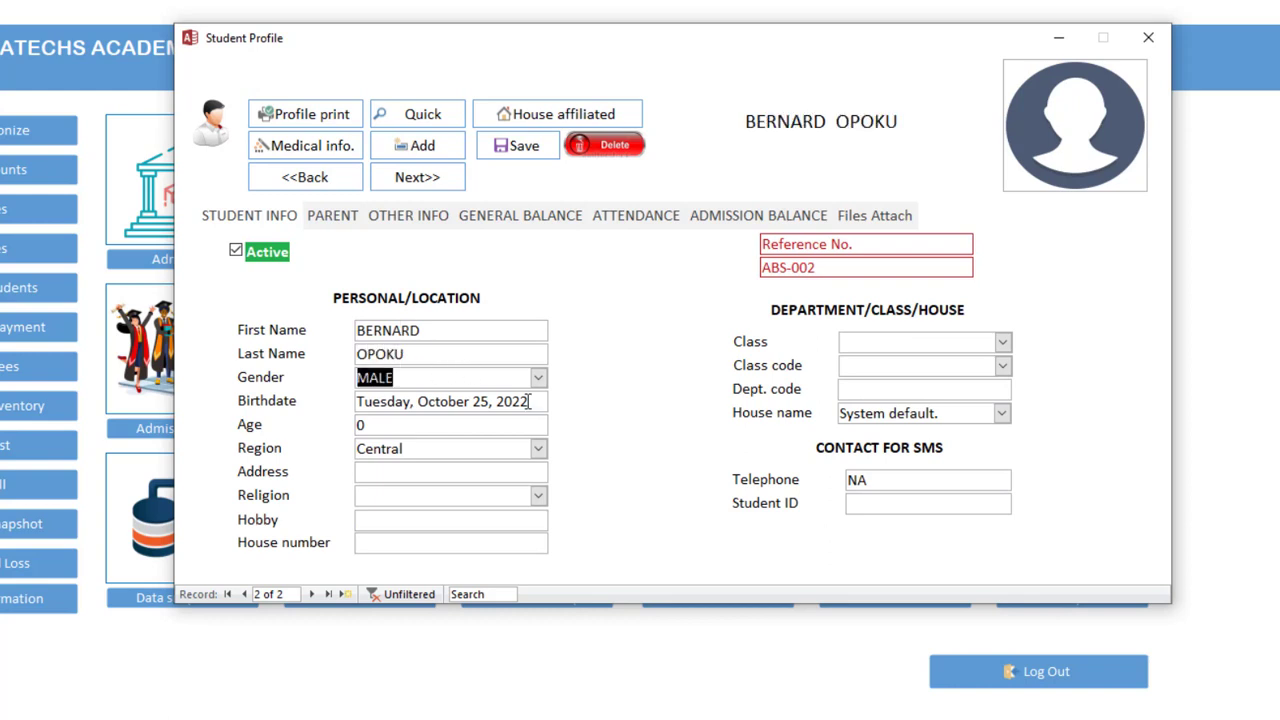
click(536, 401)
drag(537, 401, 319, 400)
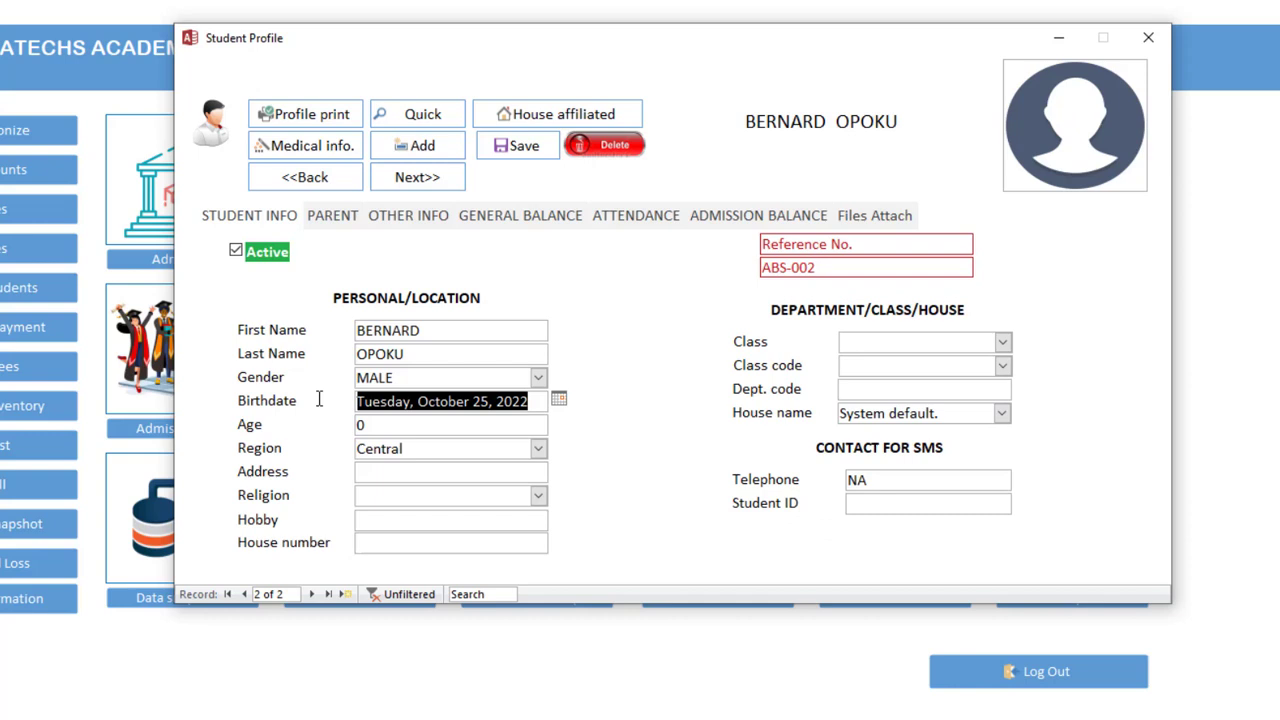
text(3-NOV)
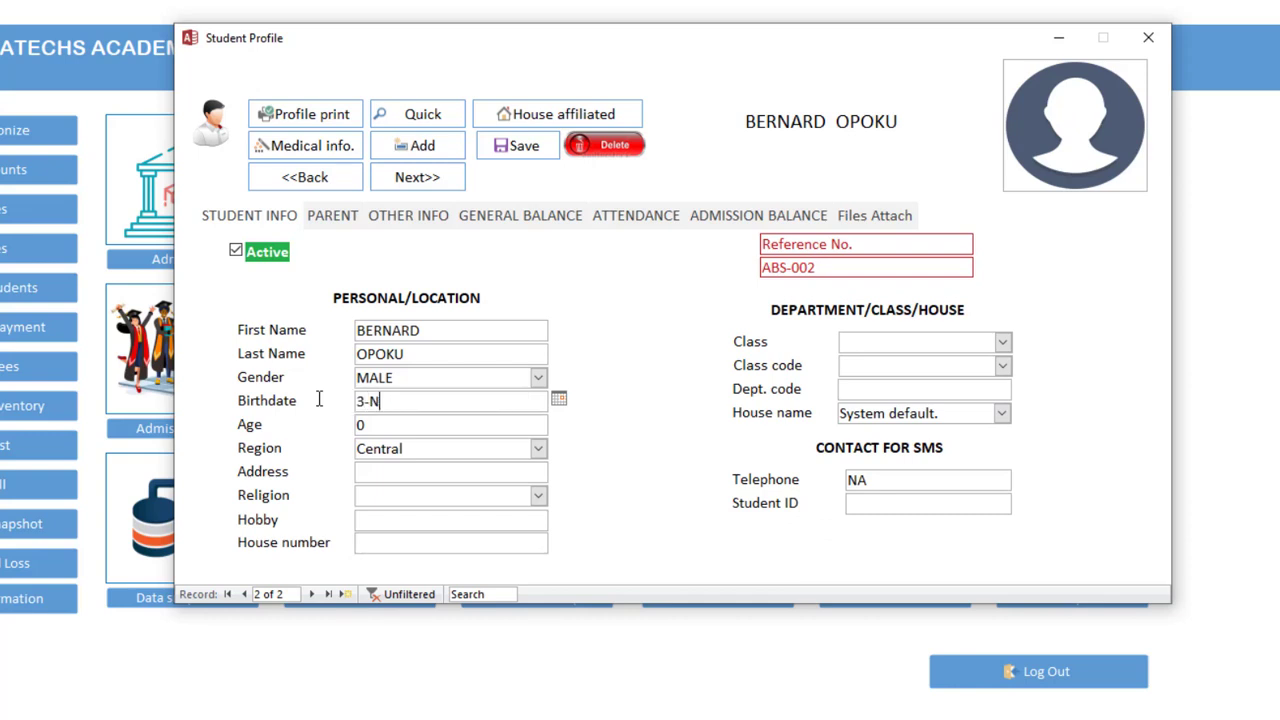
key(BackSpace)
text(MAR-11)
key(Tab)
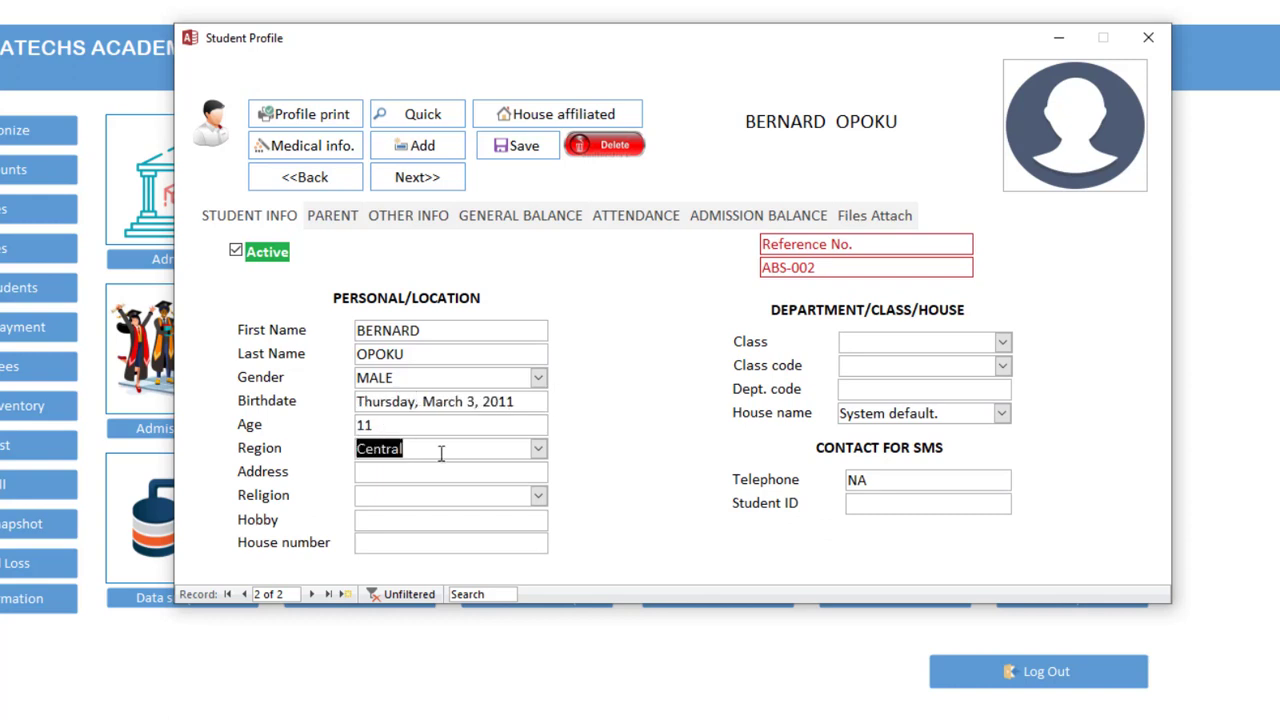
Set the second student's class to CLASS SIX with class code P6
click(1003, 343)
click(1003, 365)
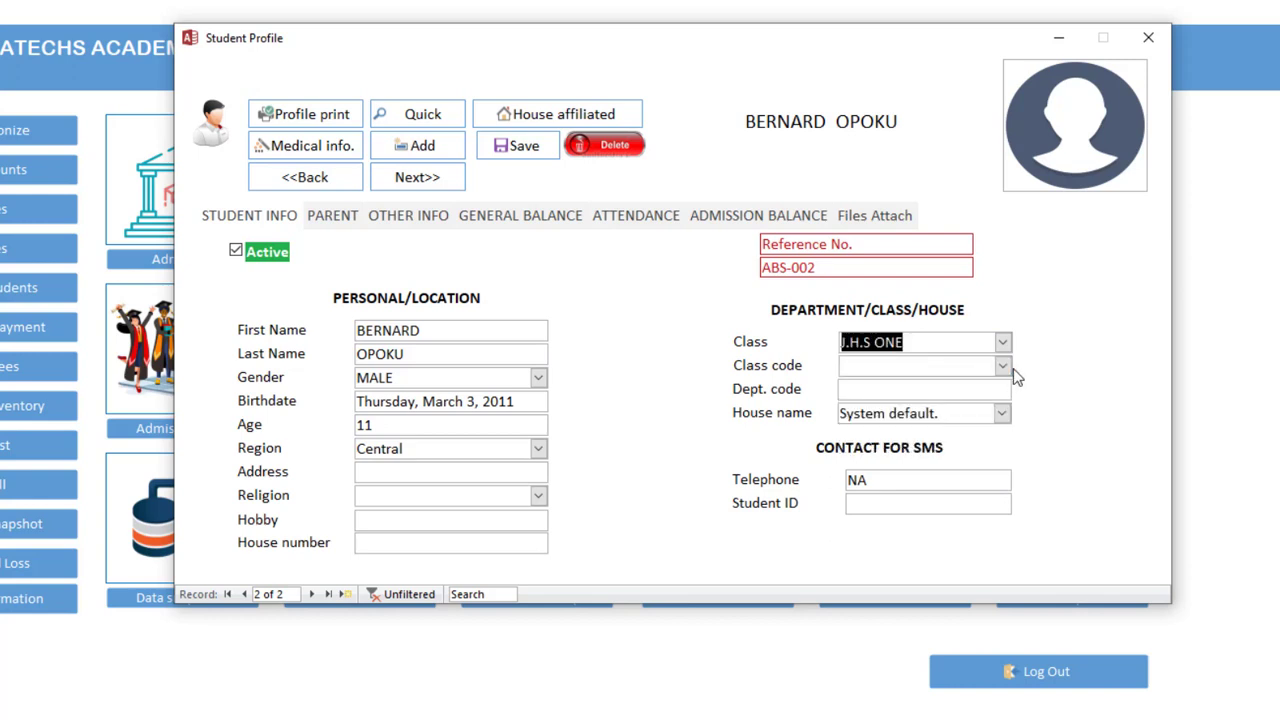
click(1002, 343)
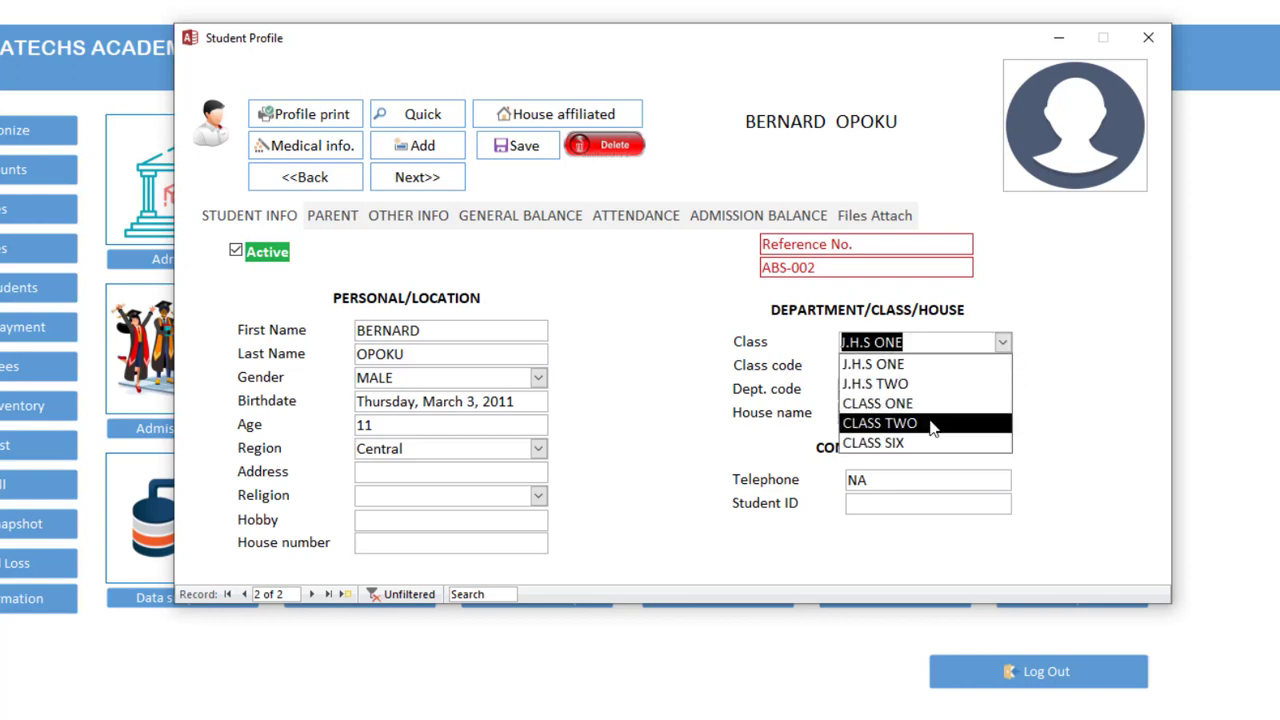
click(900, 443)
click(1003, 366)
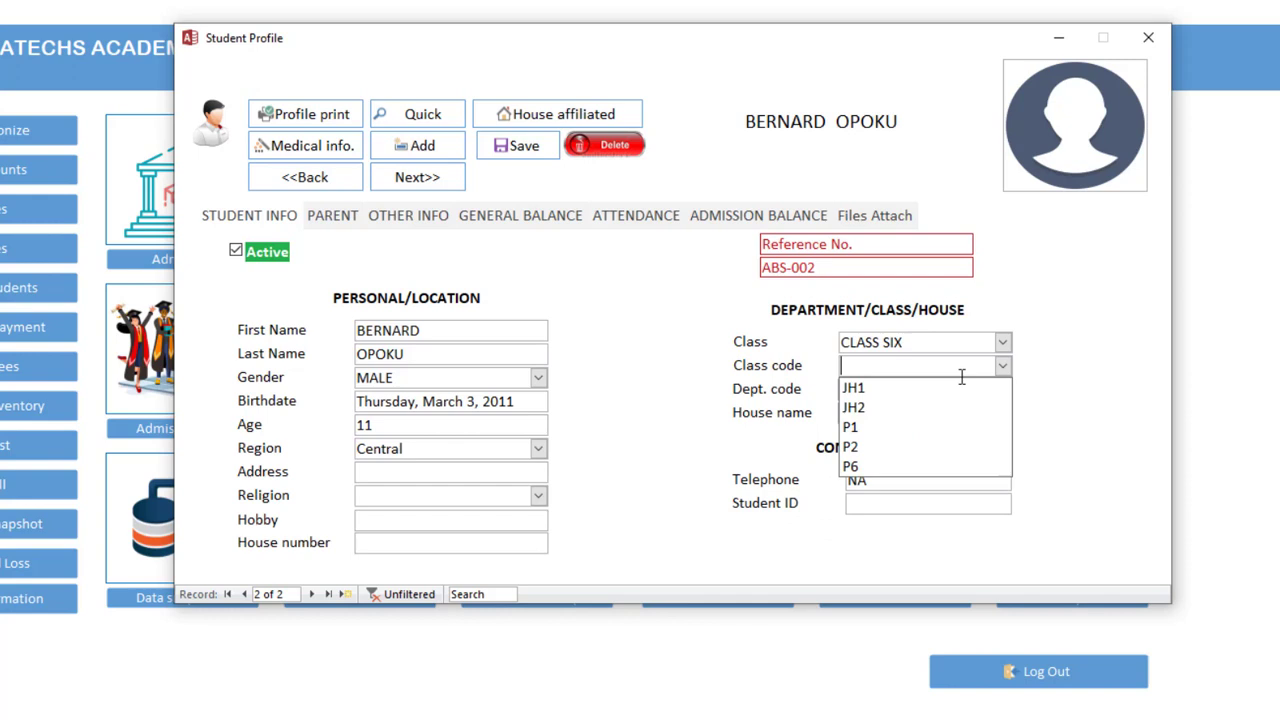
click(894, 466)
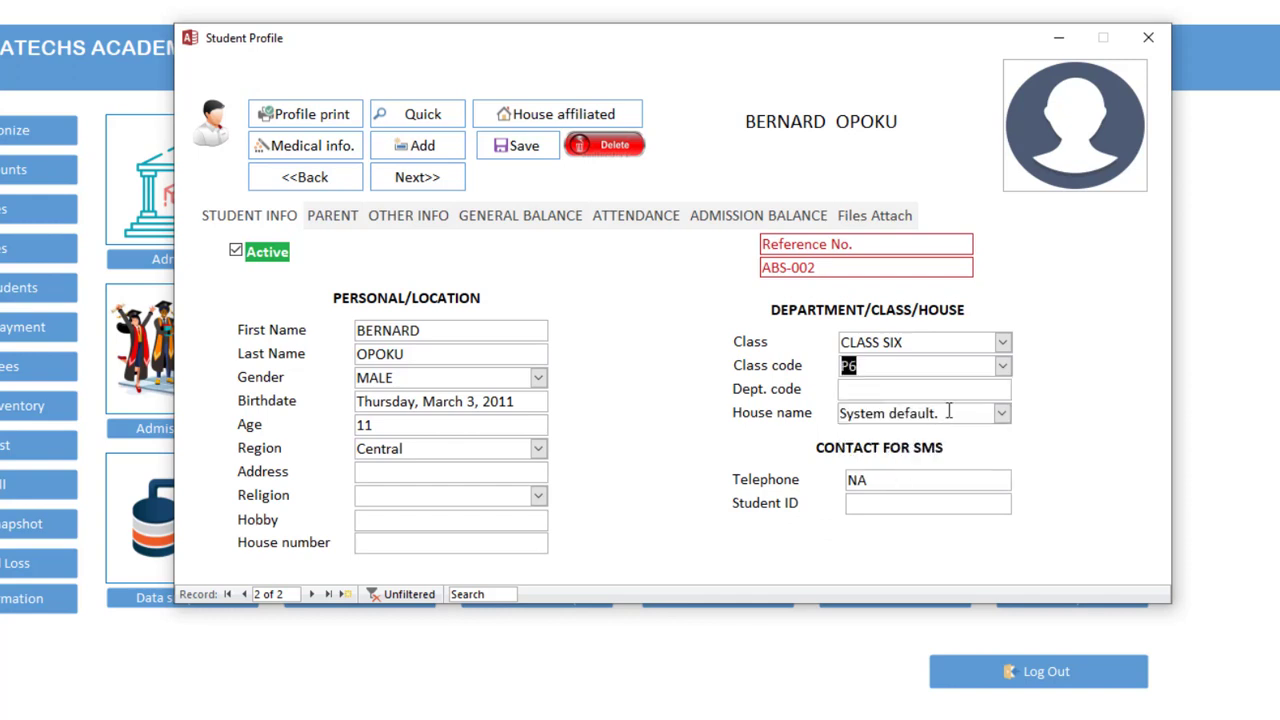
click(976, 397)
click(322, 215)
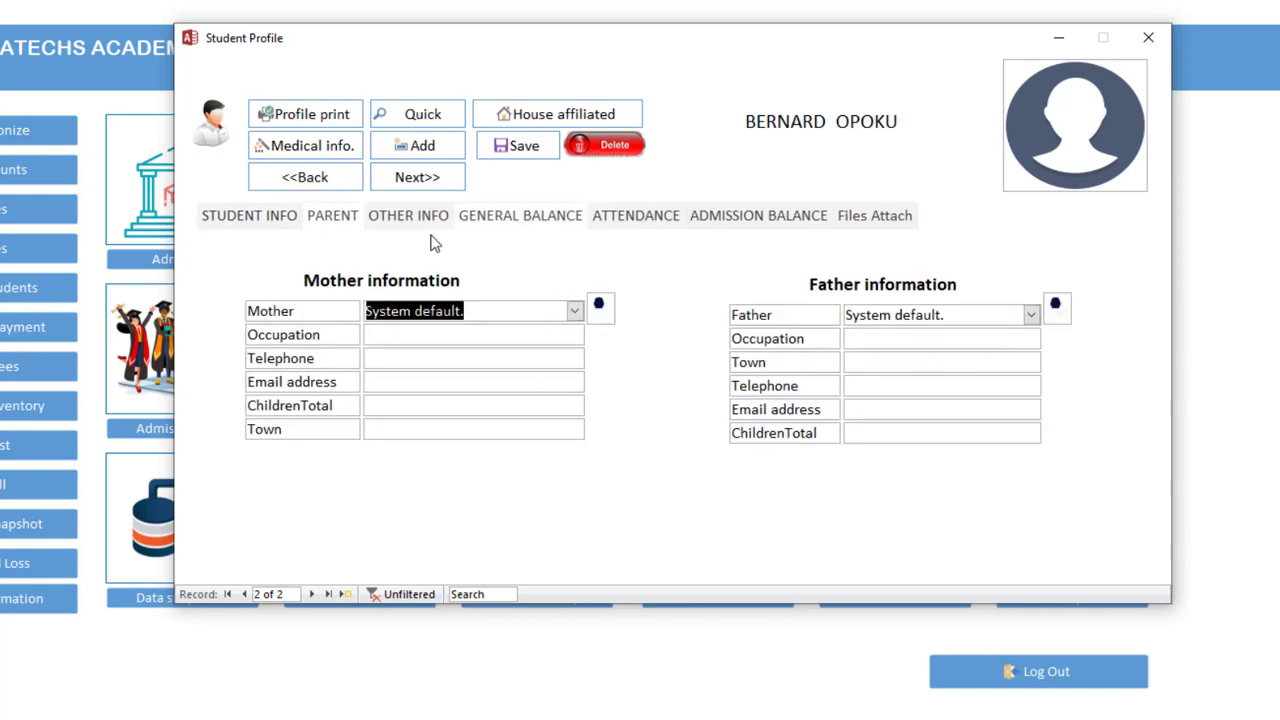
click(224, 224)
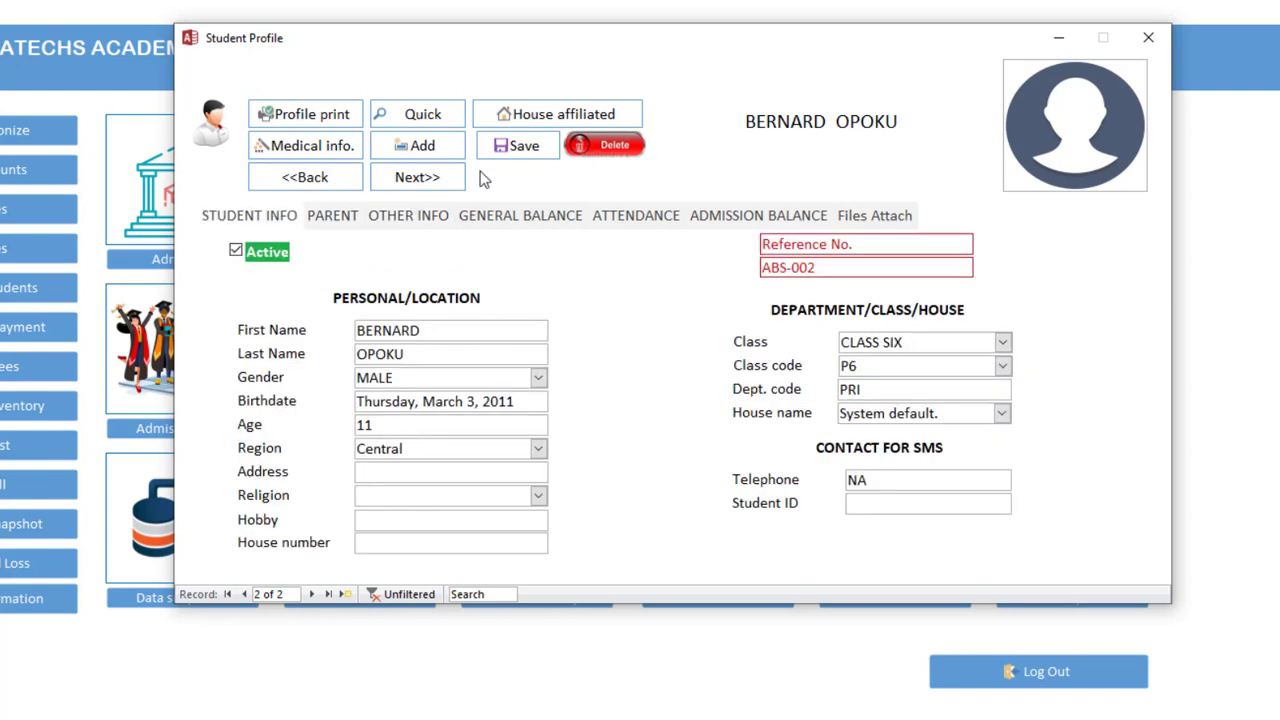
Save the profile, adding the missing address BAWJIASE after the town warning
click(505, 150)
click(714, 503)
click(472, 476)
text(BAWJIASE)
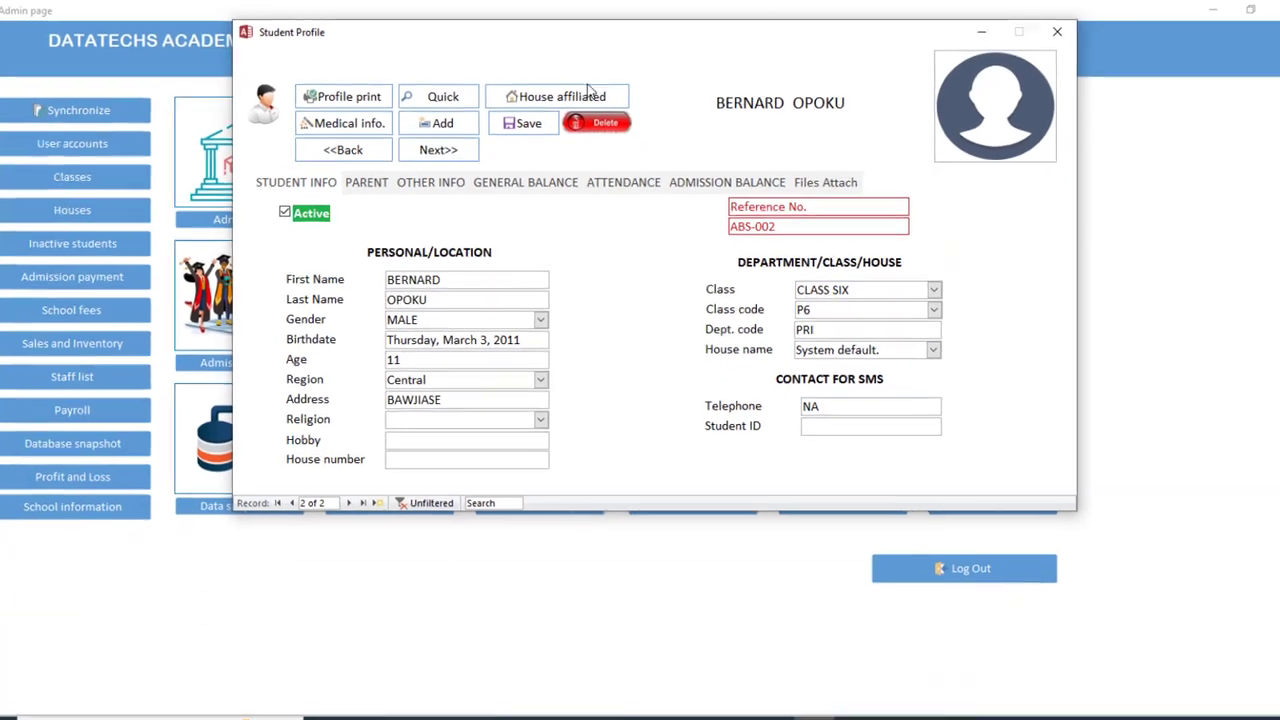
click(522, 122)
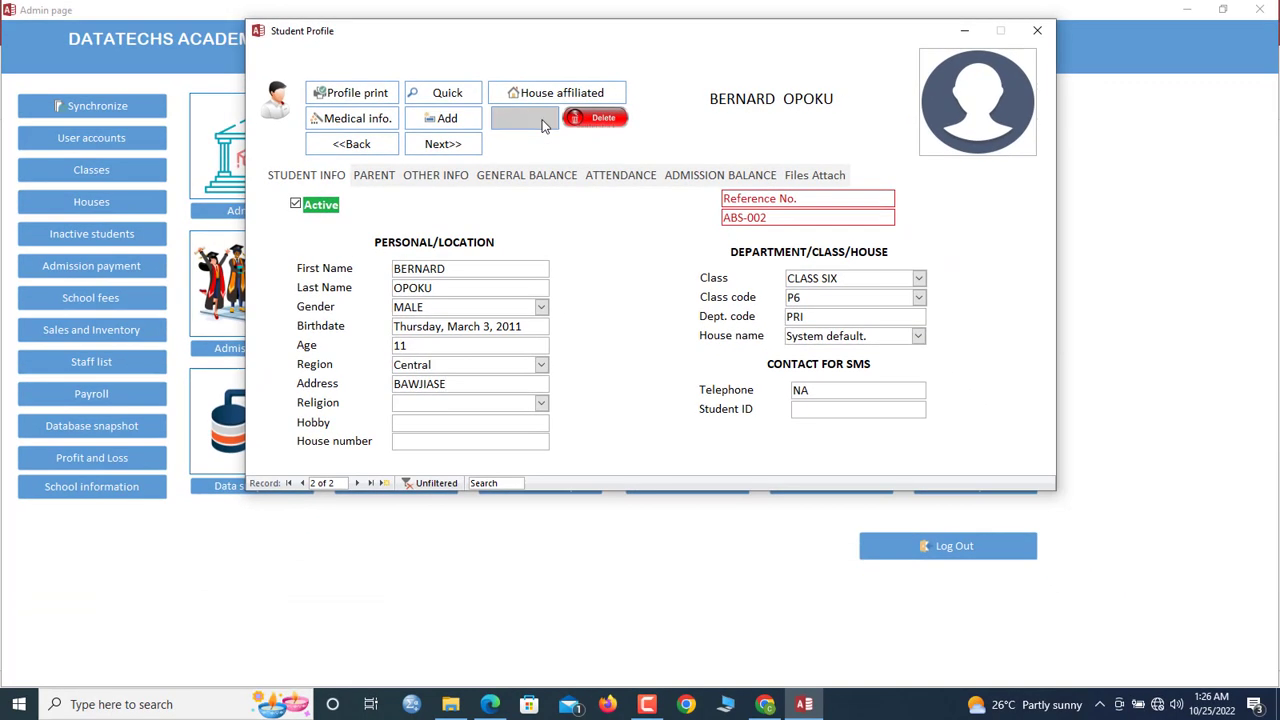
click(769, 427)
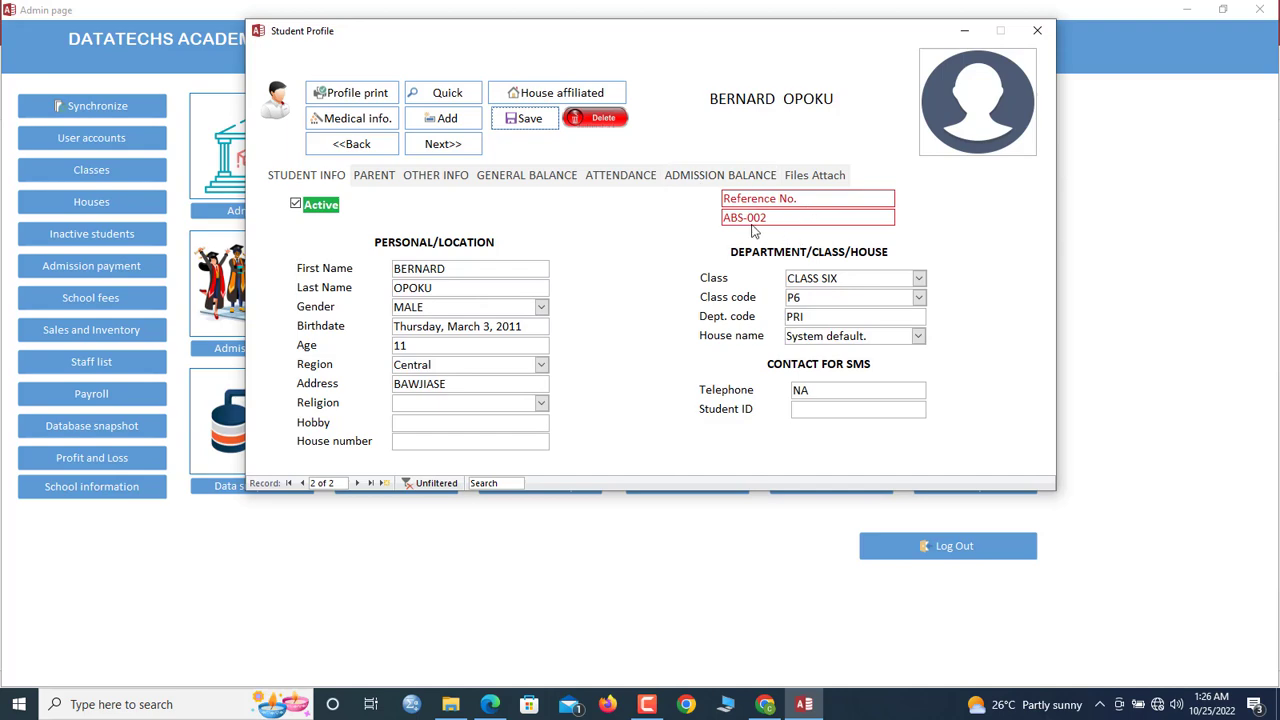
Close Student Profile, open Find Student, and open ABS-002's profile from the students list
click(1037, 30)
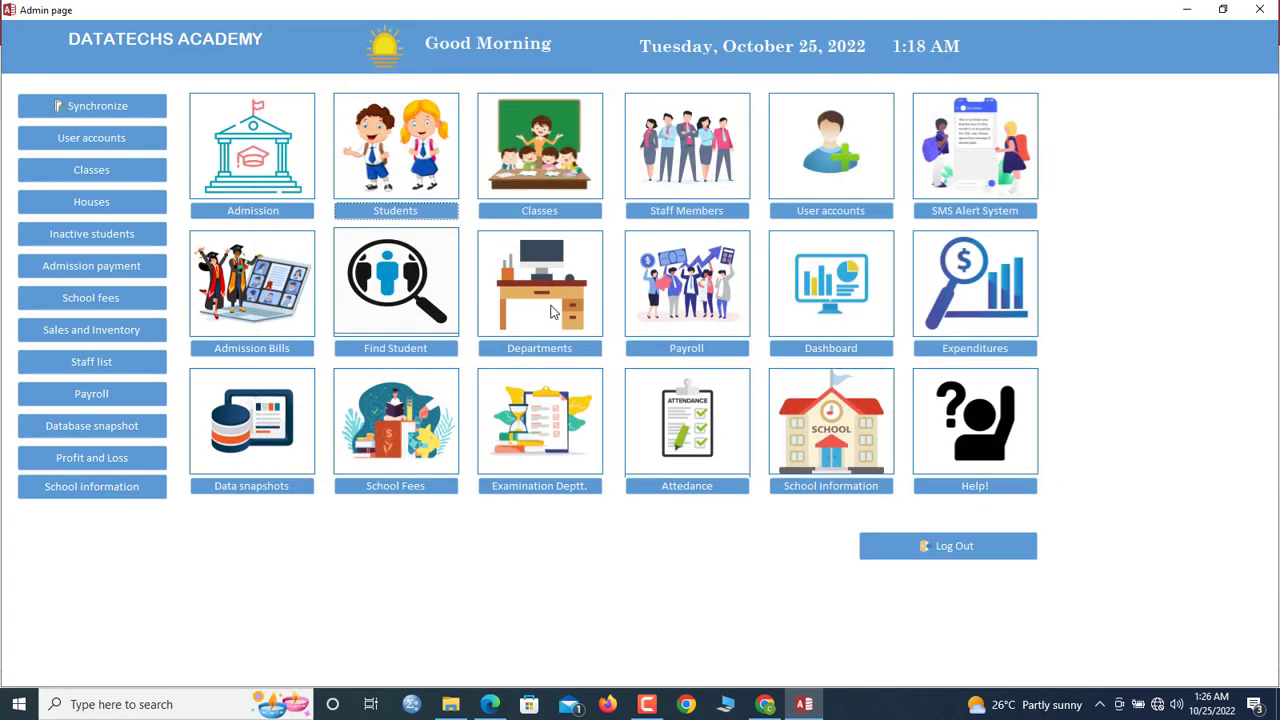
click(405, 350)
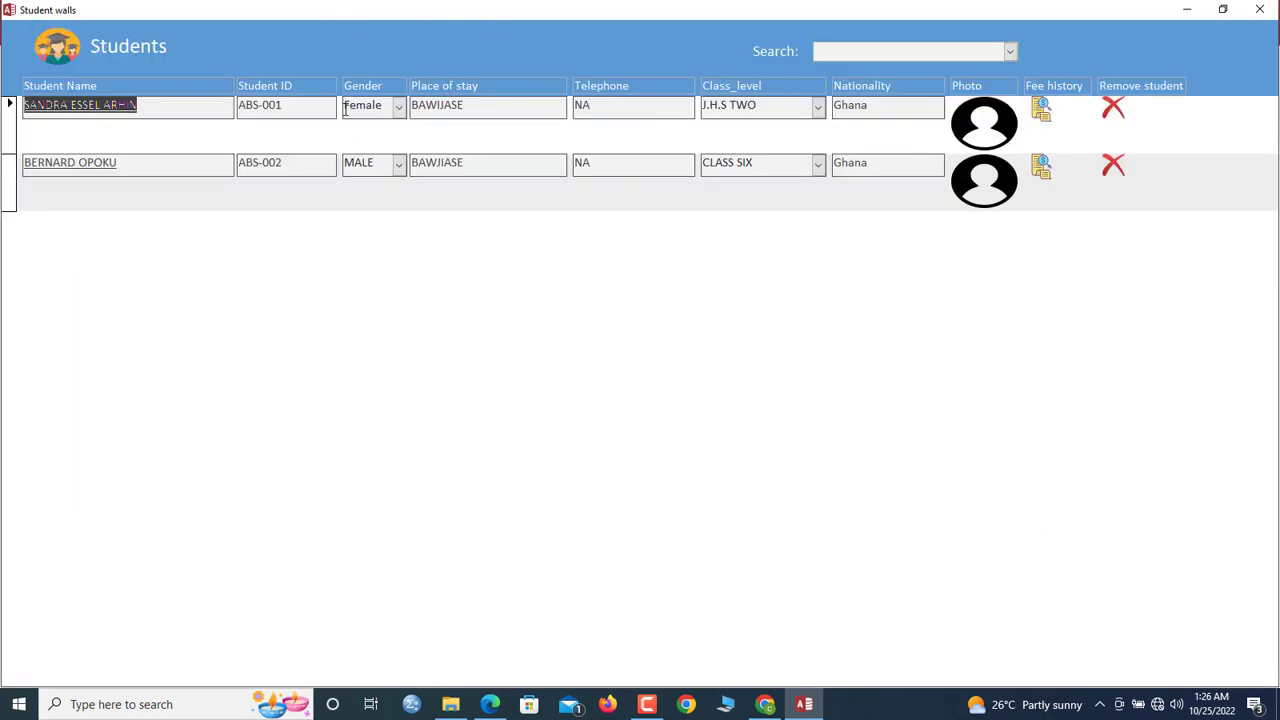
click(292, 110)
click(458, 110)
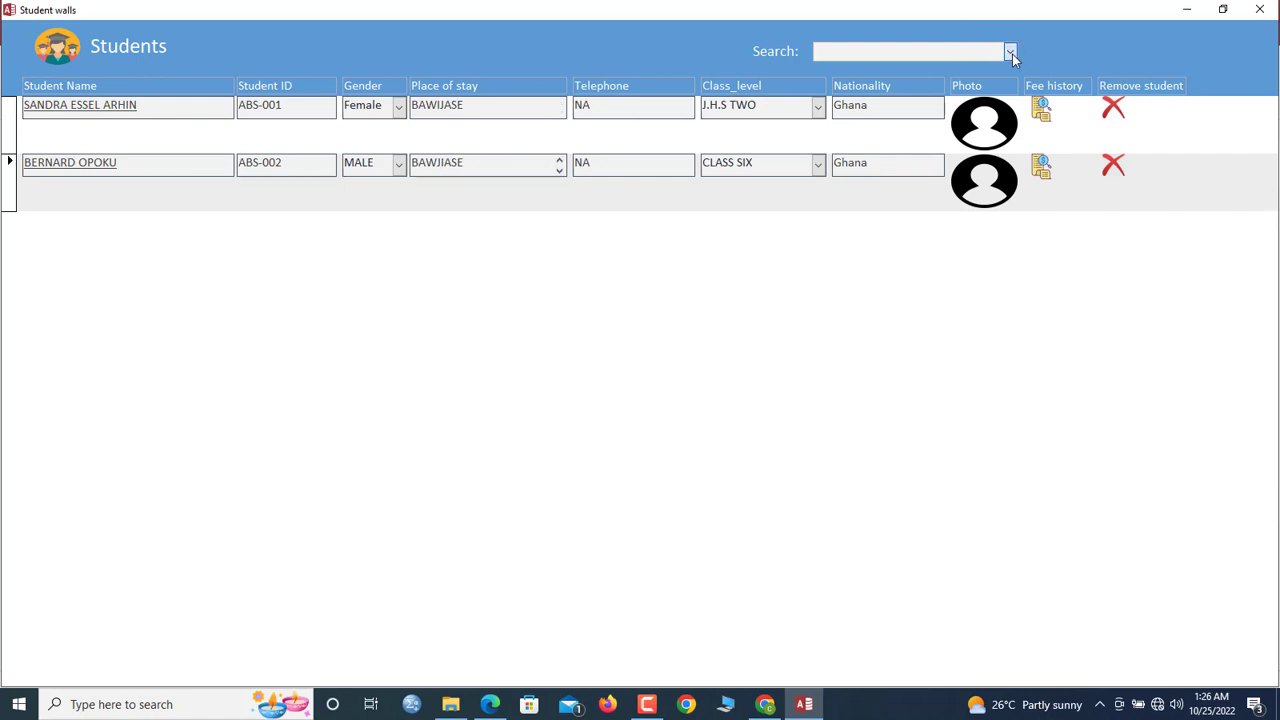
click(1010, 53)
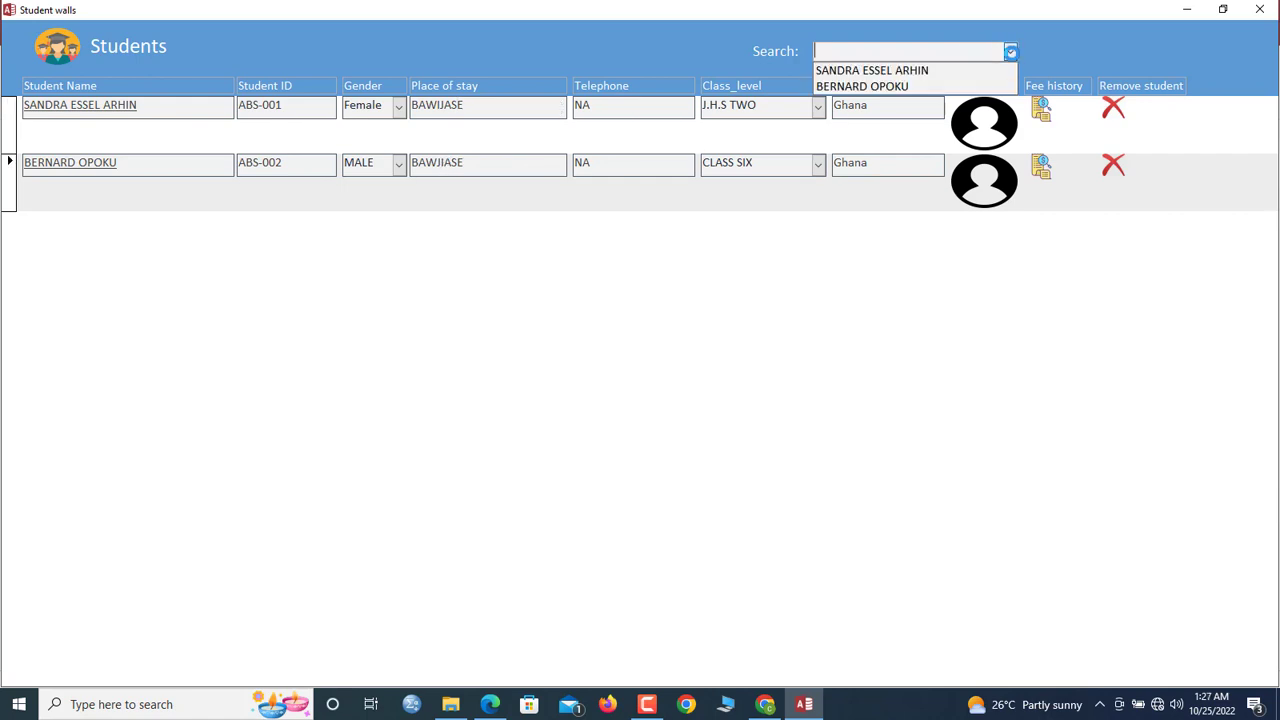
click(649, 70)
click(1011, 51)
click(736, 49)
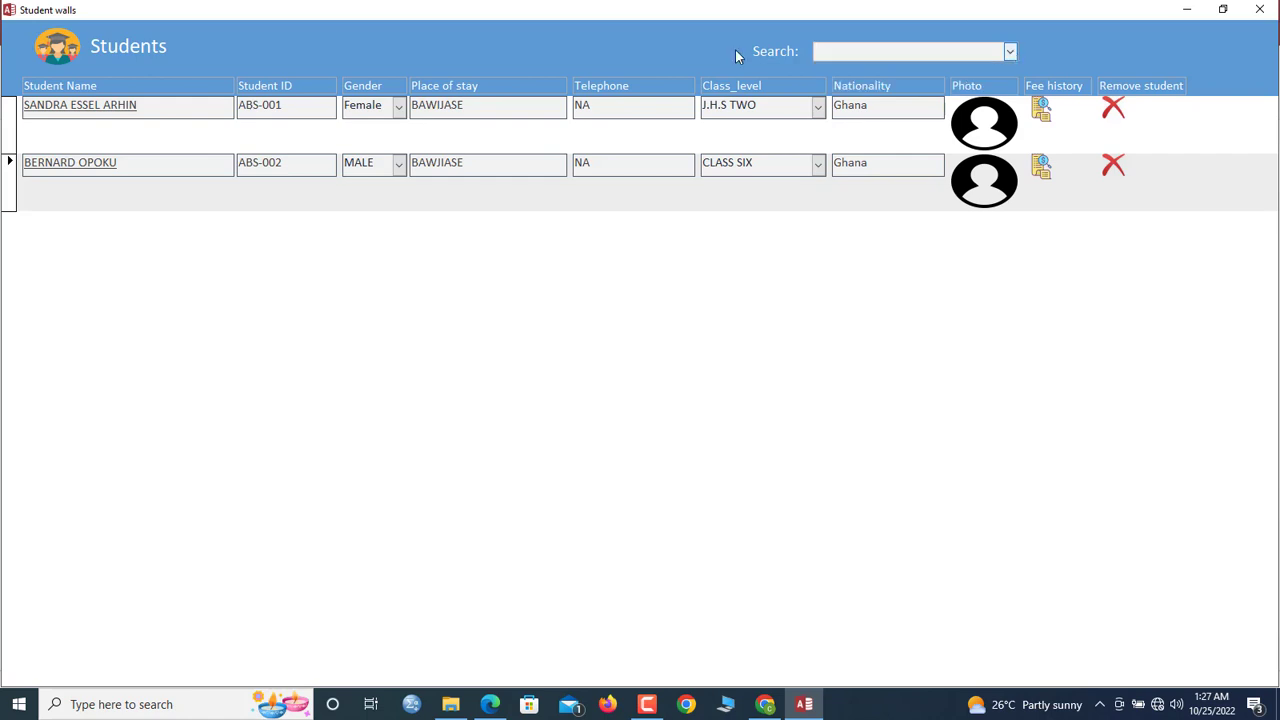
click(10, 192)
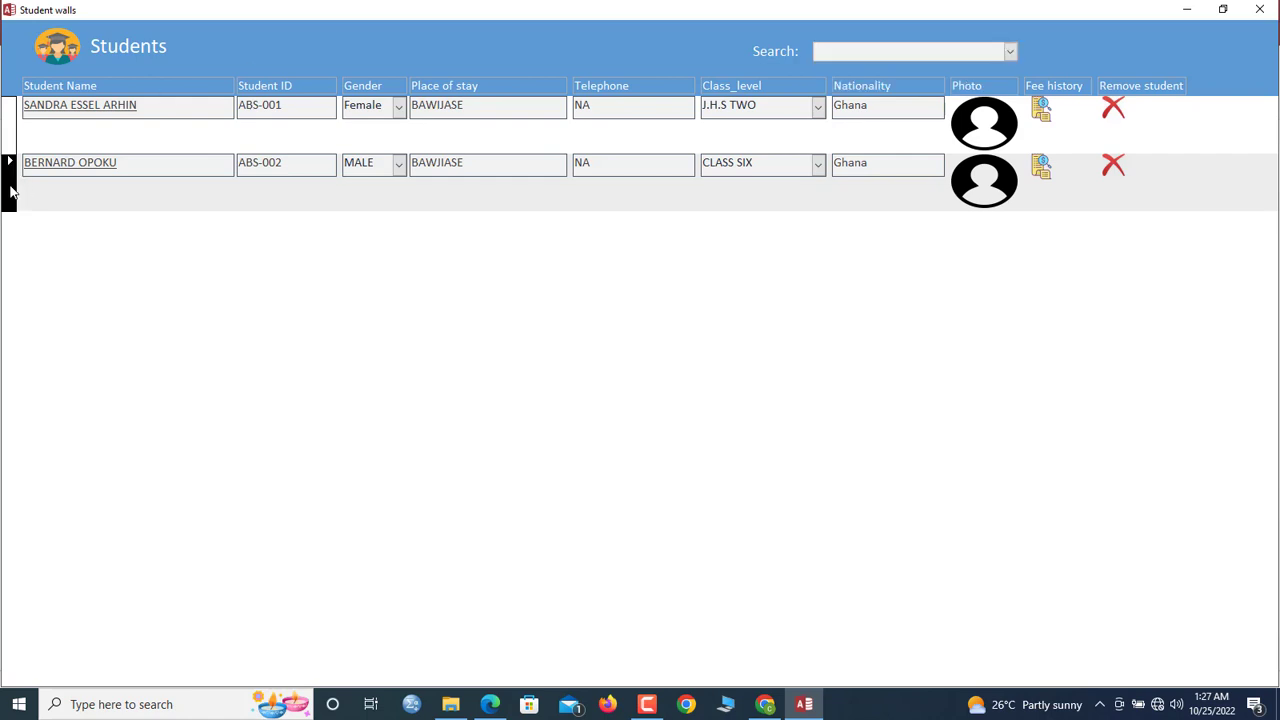
click(74, 165)
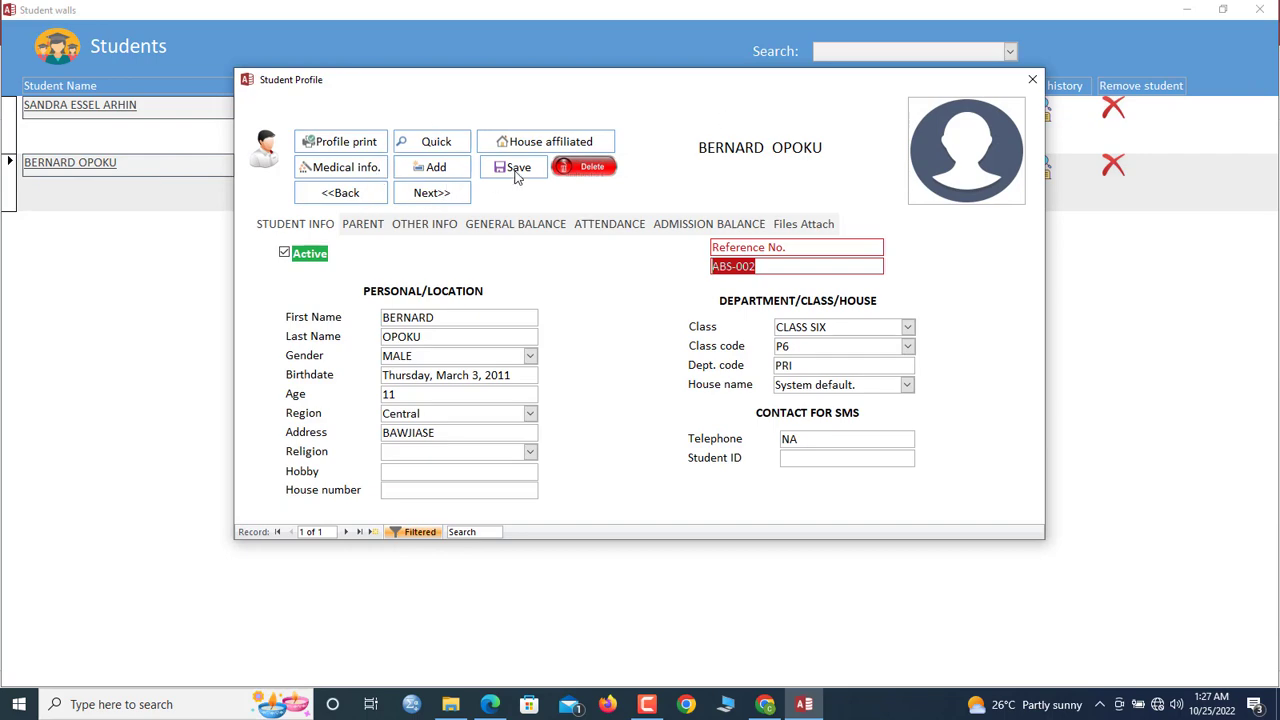
Preview the second student's printable profile report and scroll through it
click(335, 148)
scroll(565, 320, down, 3)
scroll(565, 320, down, 2)
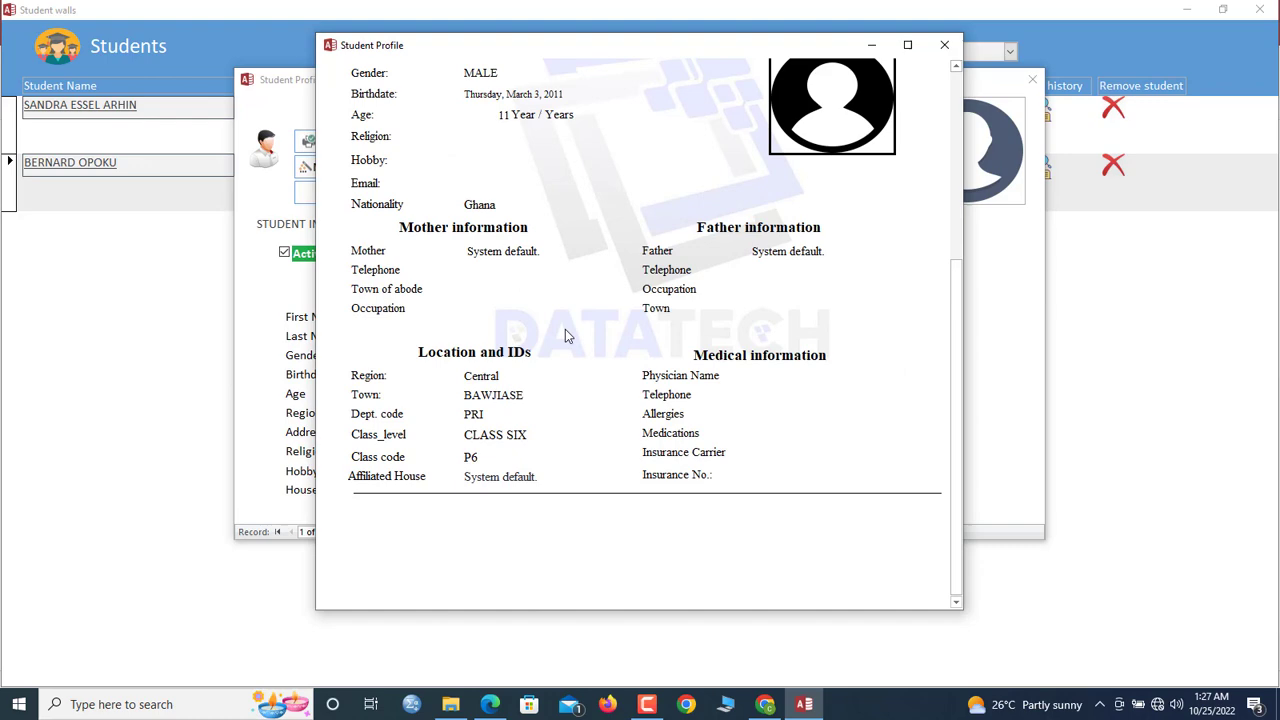
scroll(565, 329, up, 5)
scroll(565, 329, down, 3)
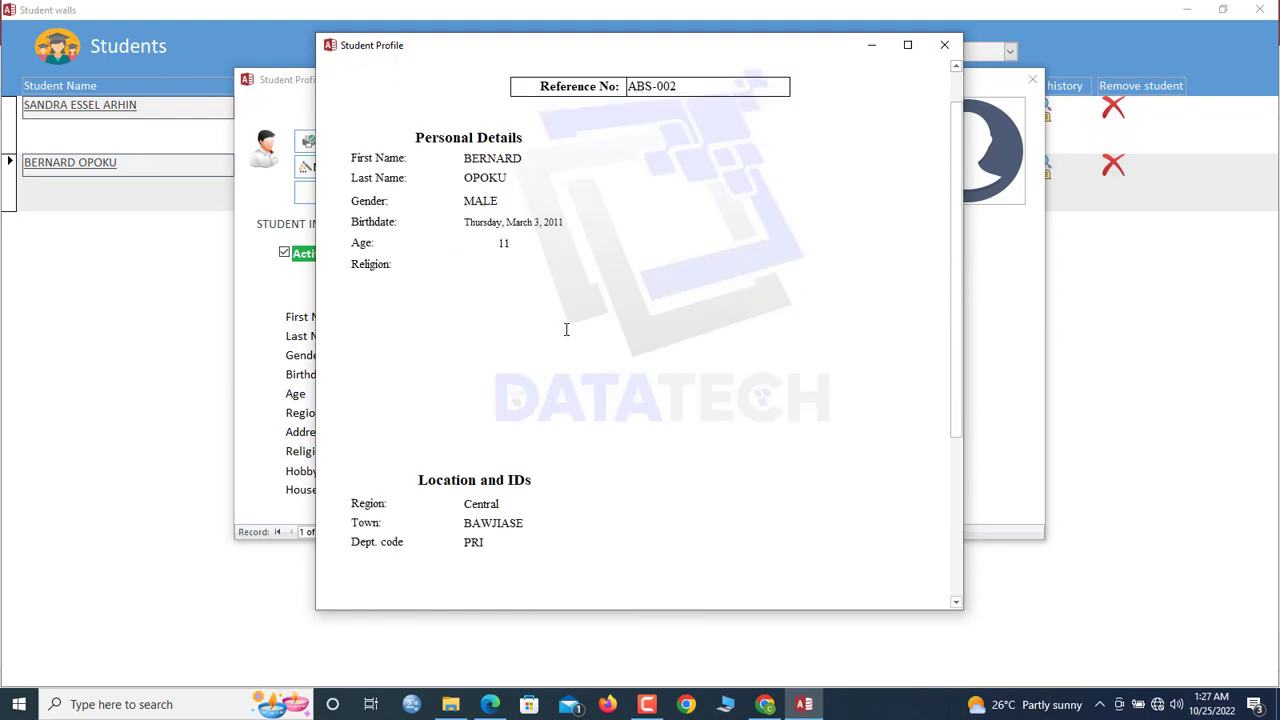
scroll(565, 329, up, 3)
key(Escape)
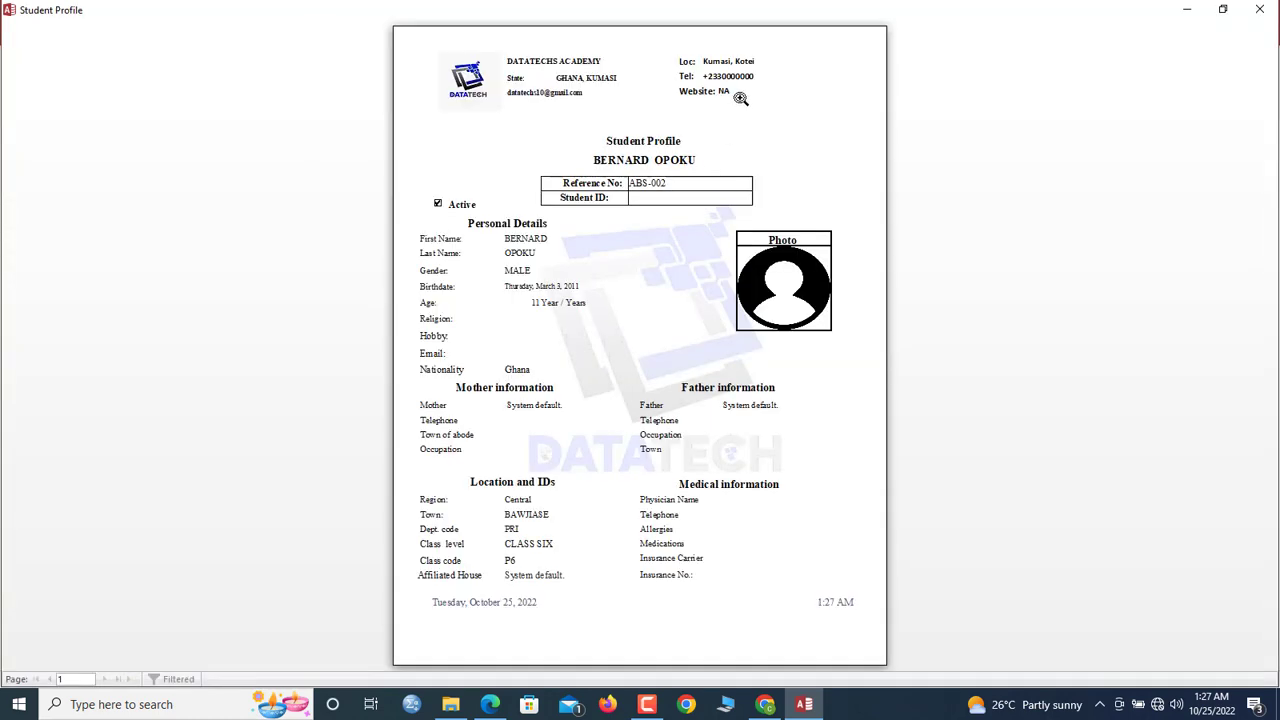
Zoom the report preview in and out, then close it and the Student Profile
click(766, 129)
click(749, 206)
click(752, 205)
click(752, 205)
click(1260, 9)
click(340, 141)
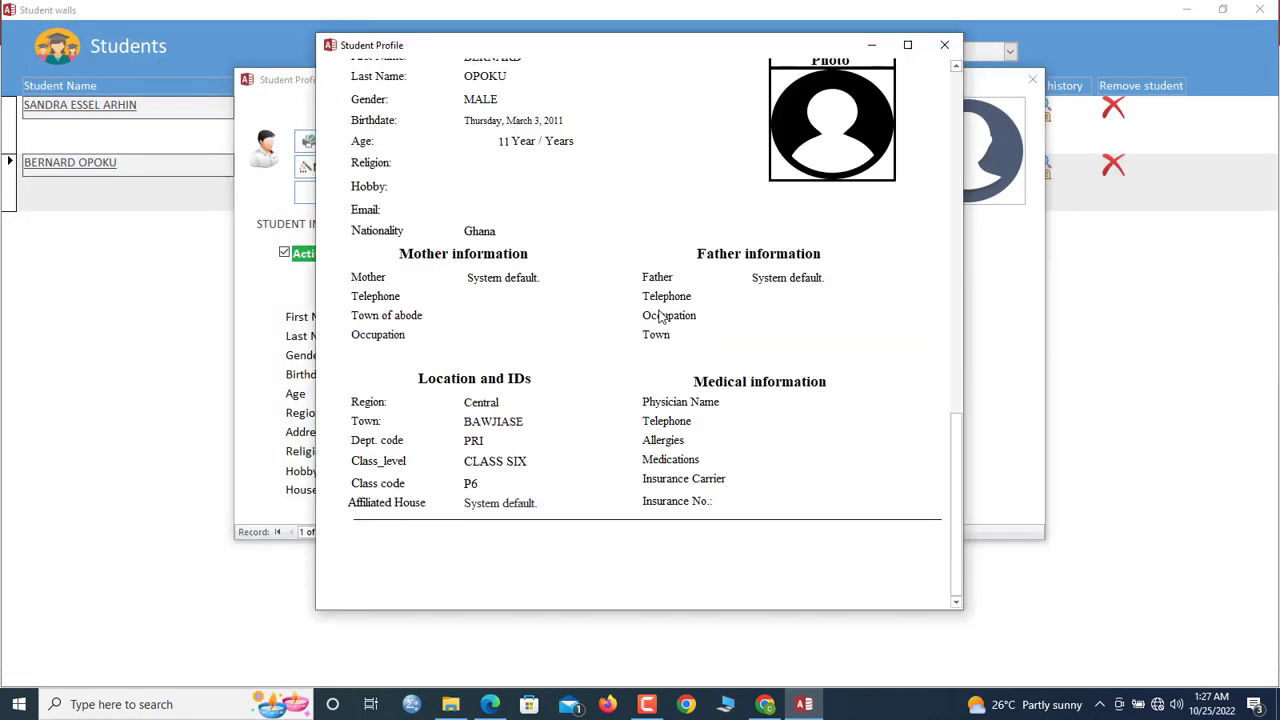
scroll(640, 330, up, 5)
click(943, 46)
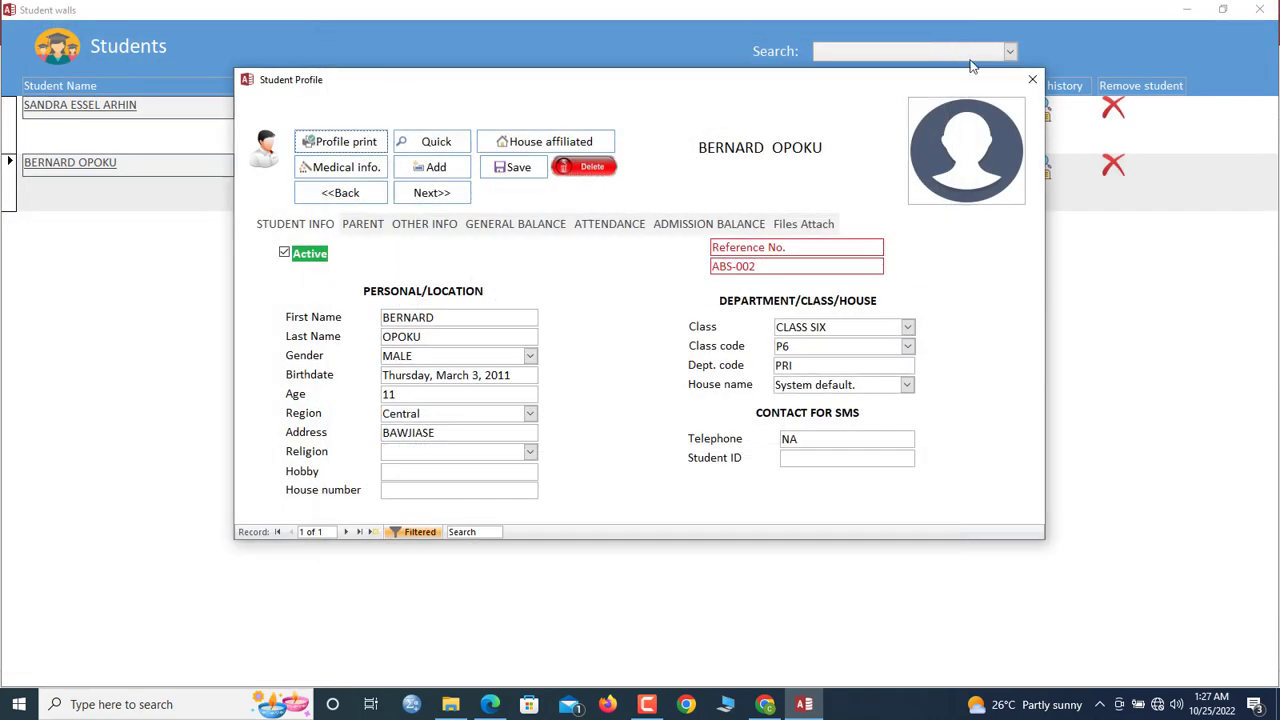
click(1033, 80)
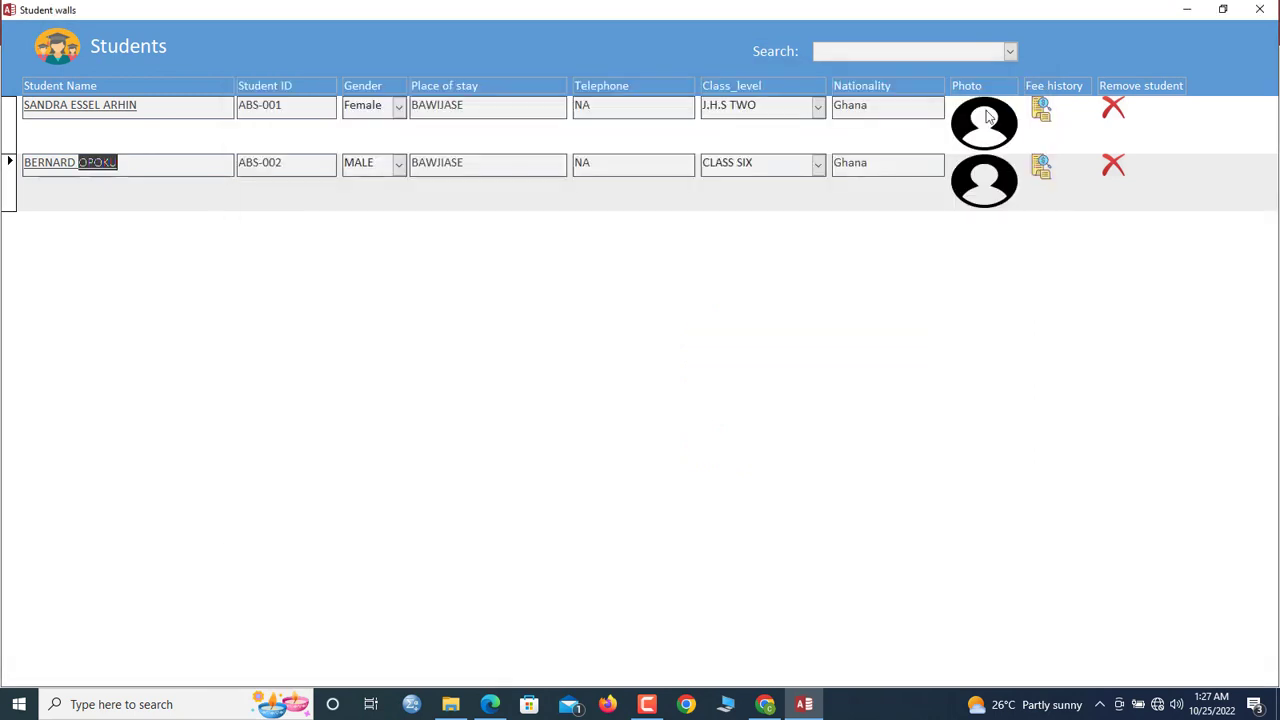
Cancel the student removal, view the first student's photo attachments, and close the Students list
click(1117, 112)
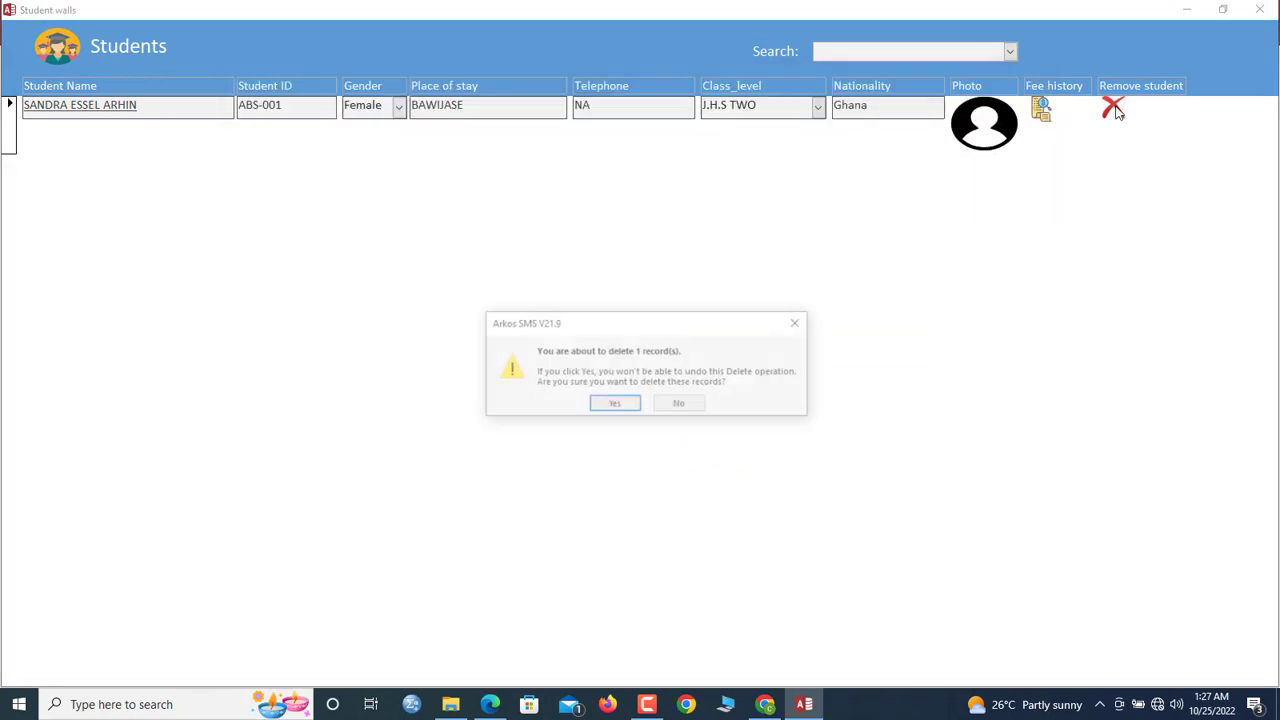
click(680, 404)
double_click(995, 145)
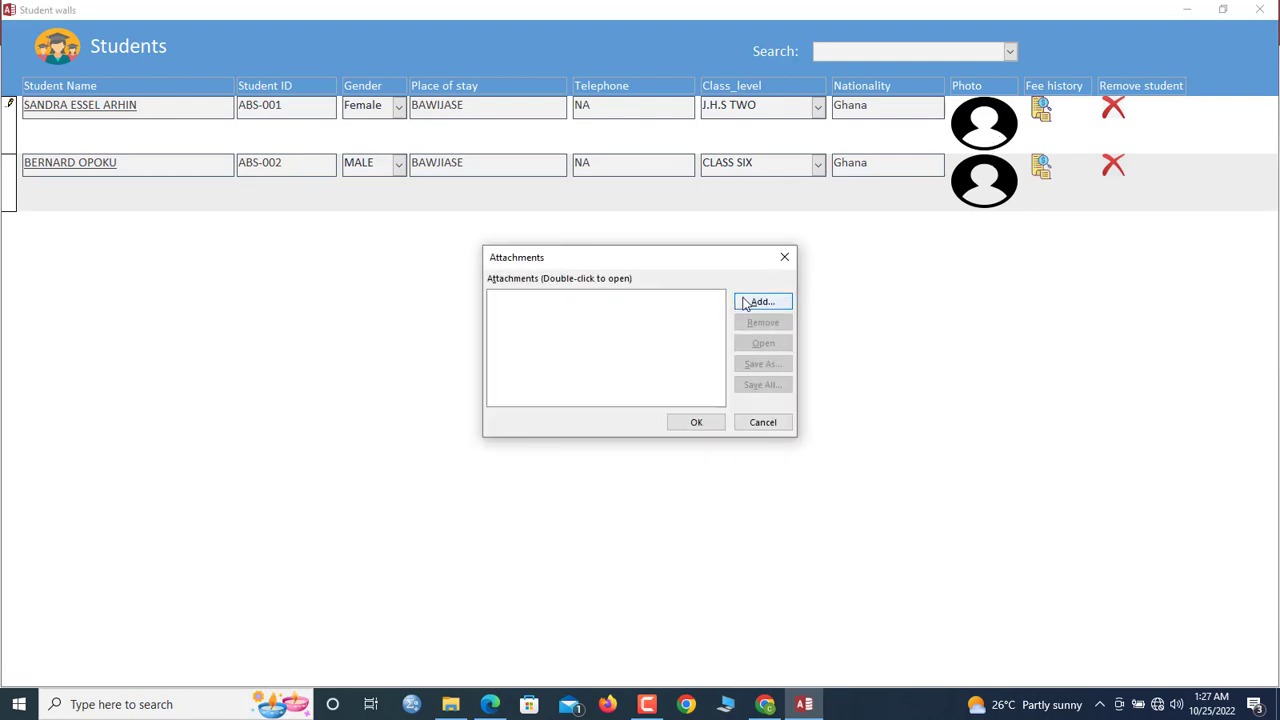
click(785, 258)
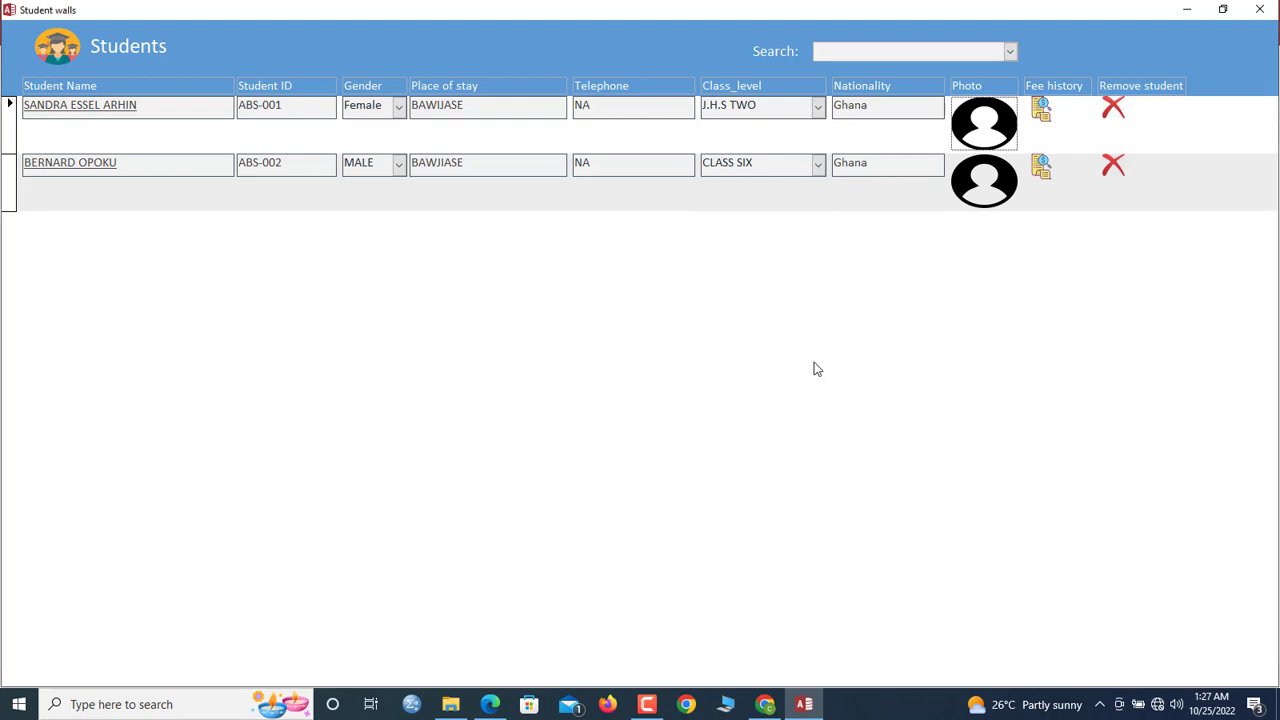
click(1260, 9)
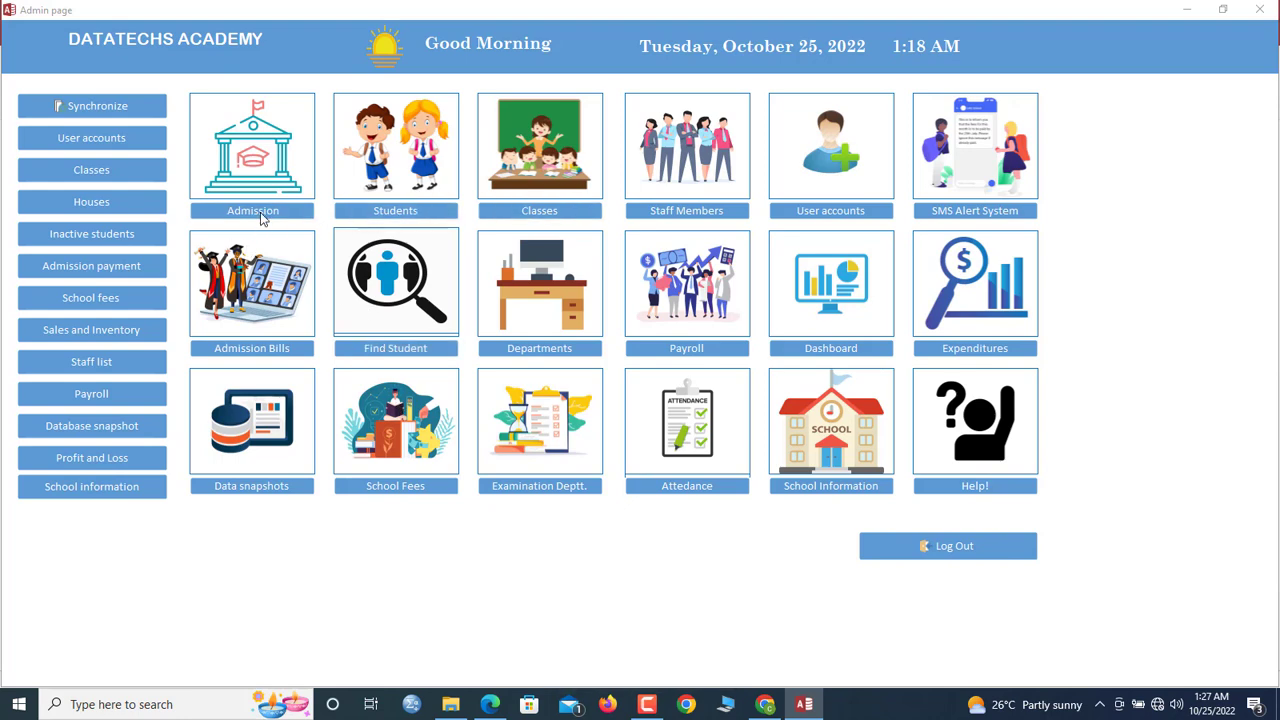
Start a new admission with the applicant's name, Female gender and birthdate 03-Mar-00
click(262, 218)
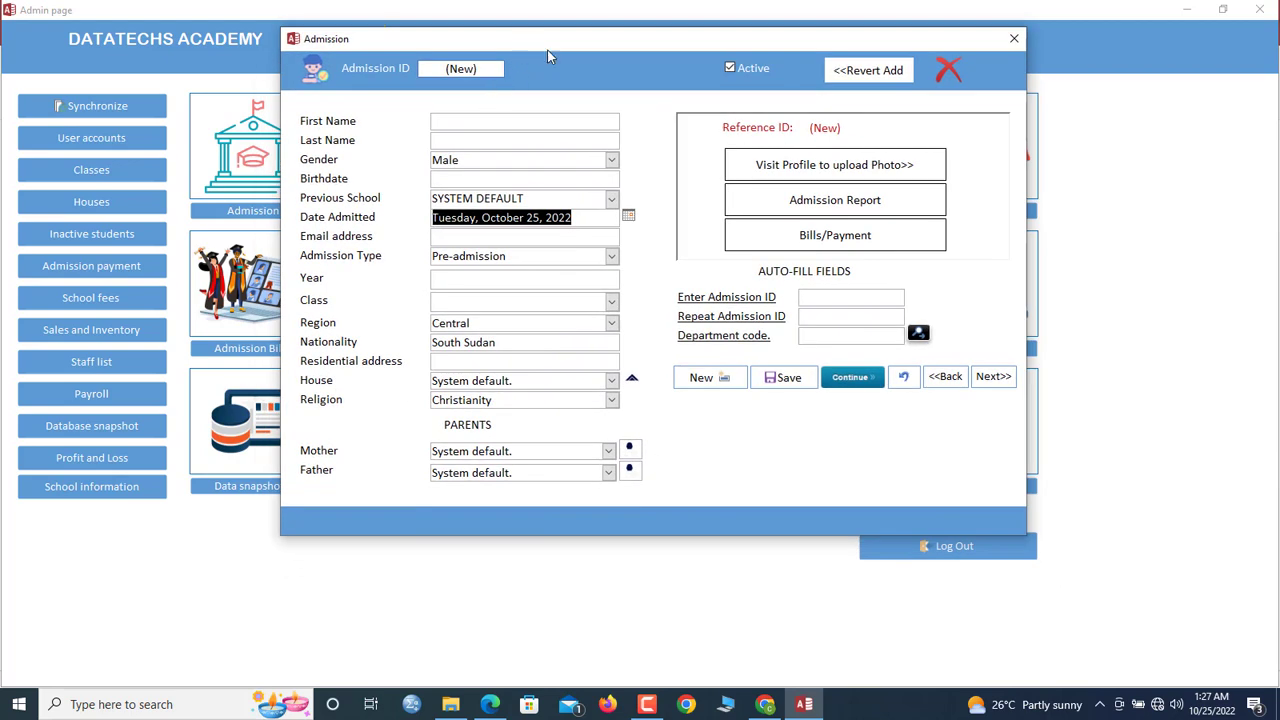
click(511, 141)
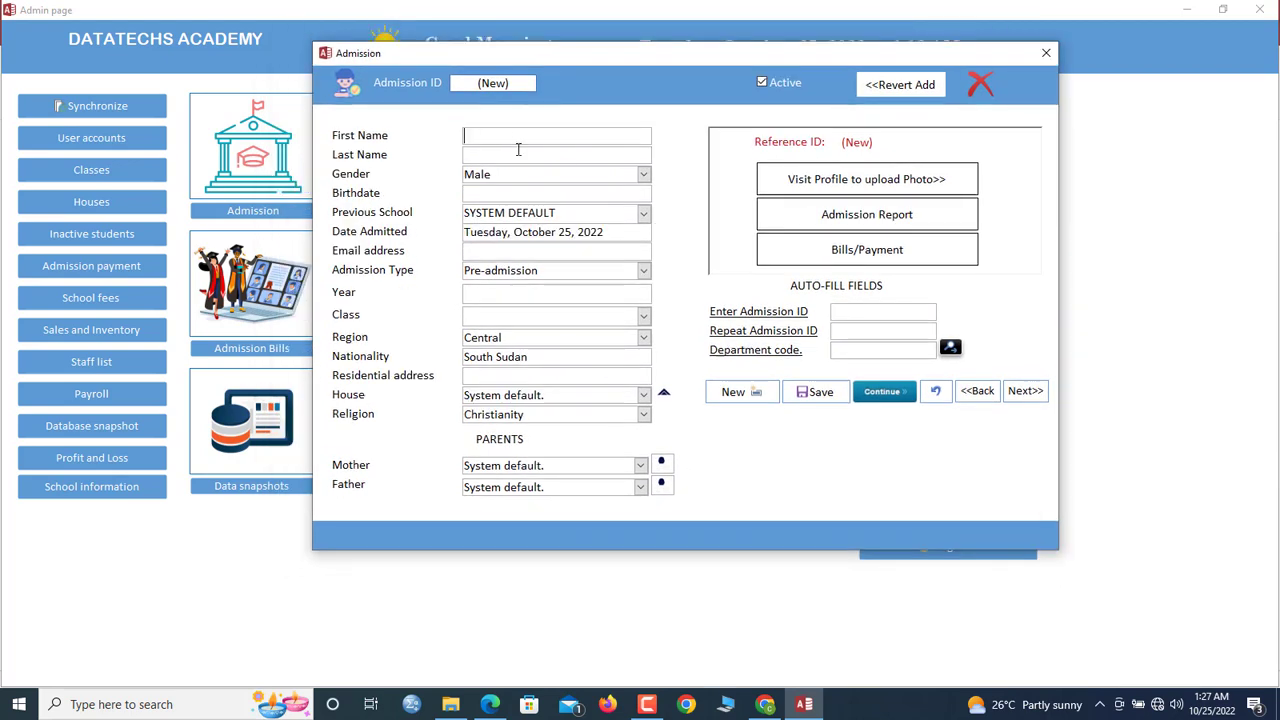
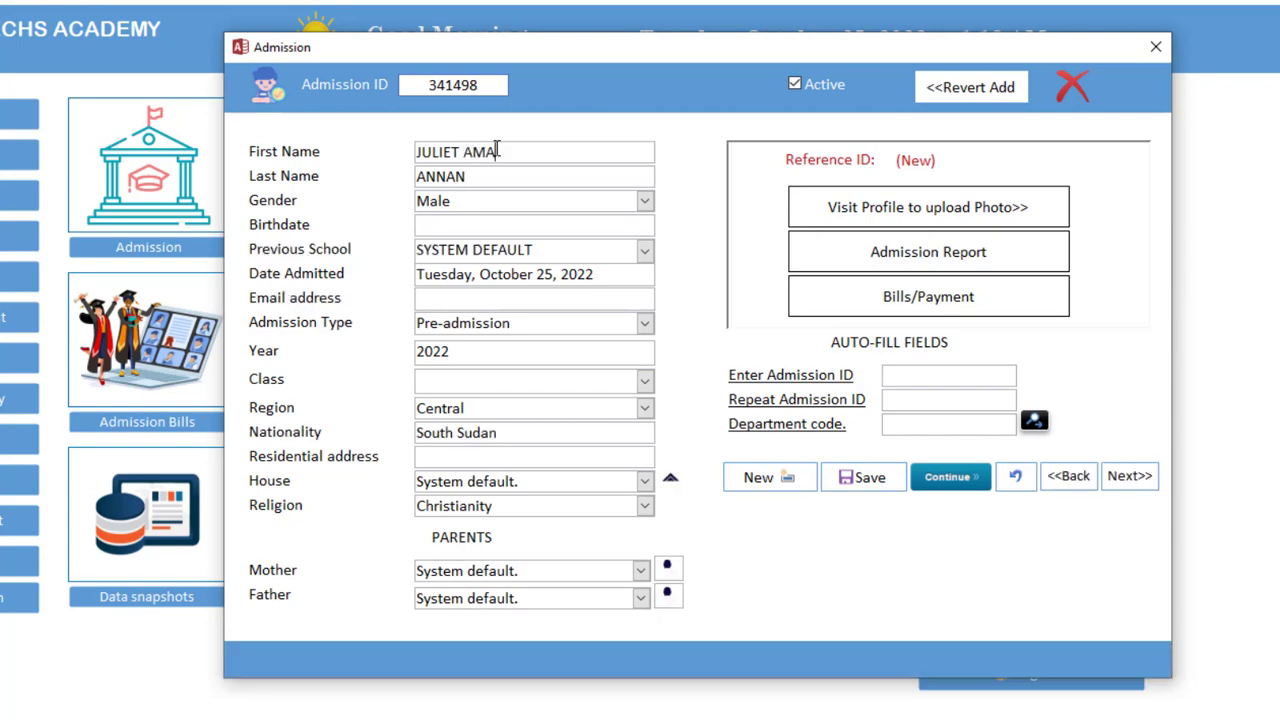
key(Tab)
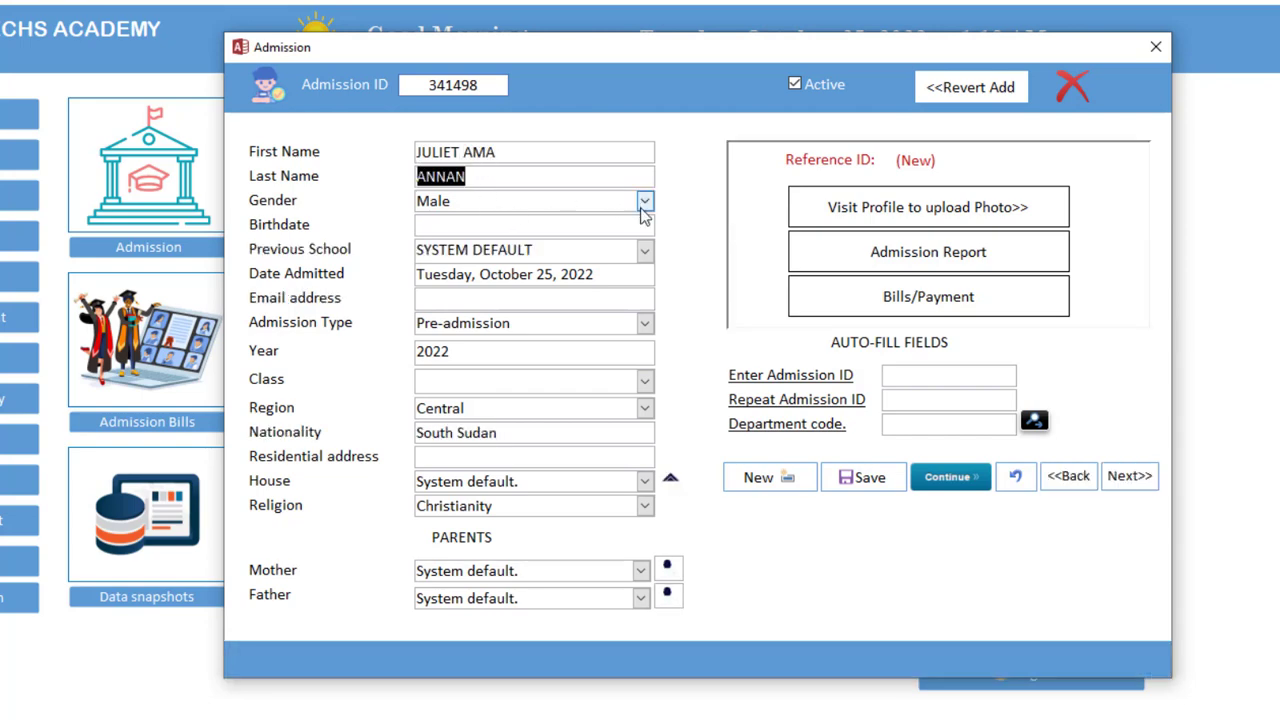
click(644, 201)
click(566, 246)
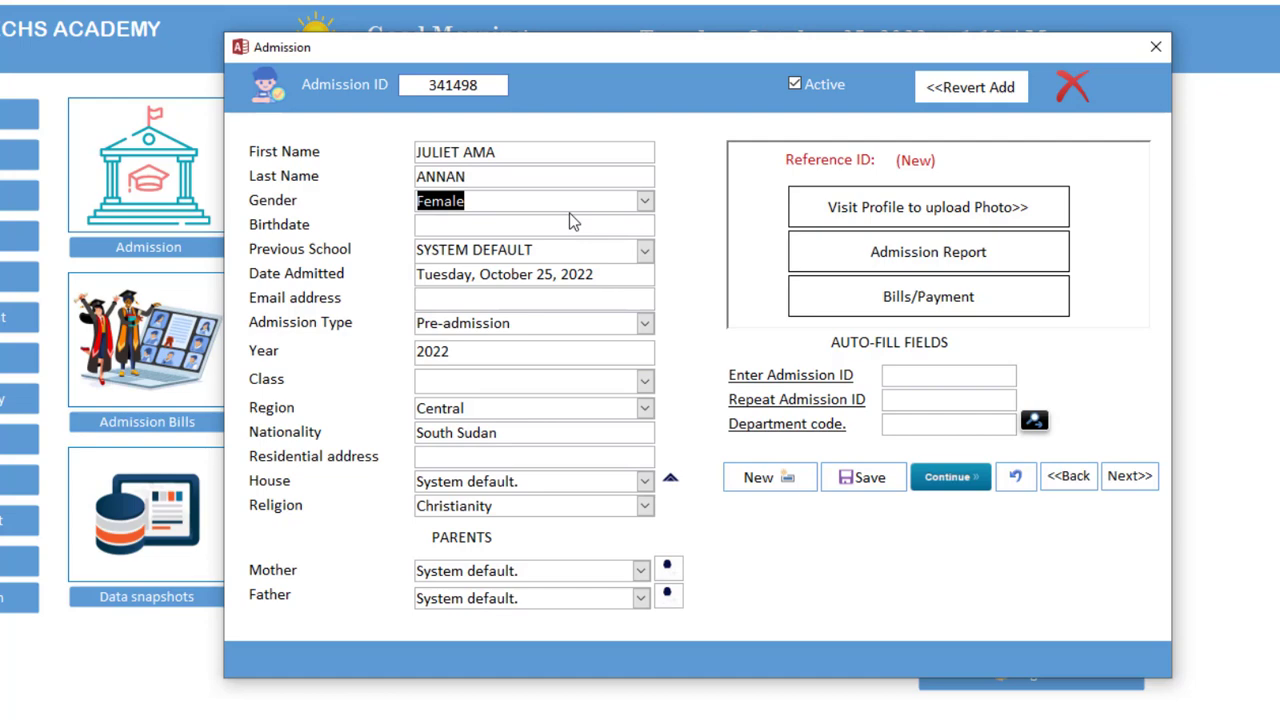
click(571, 222)
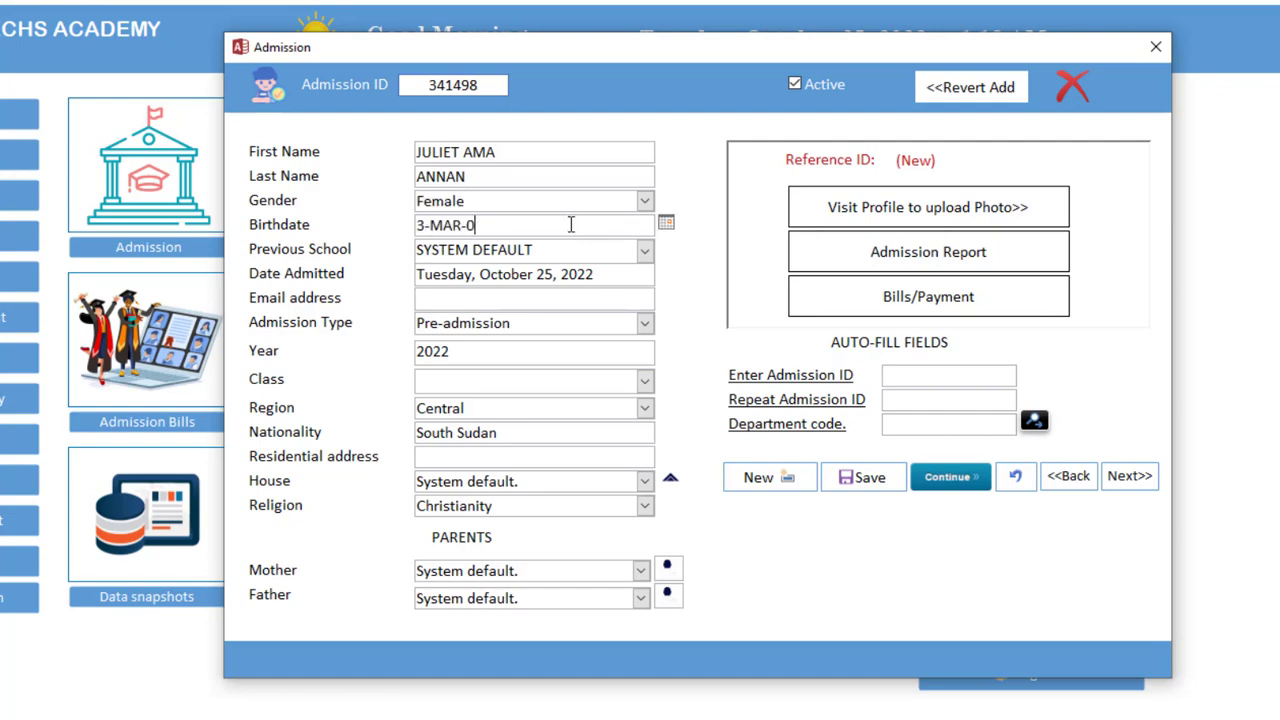
key(Tab)
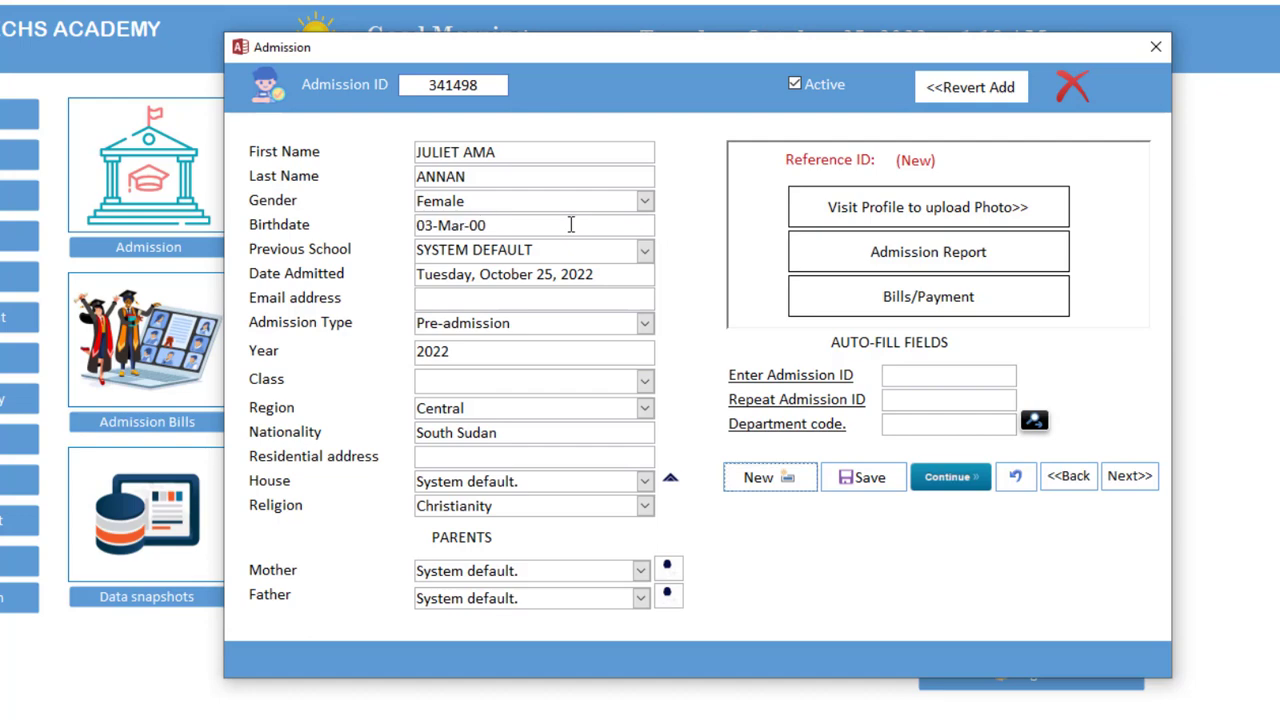
Enter ST. ANGLICAN PREPARATORY as the previous school in place of ST. THOMAS
click(645, 251)
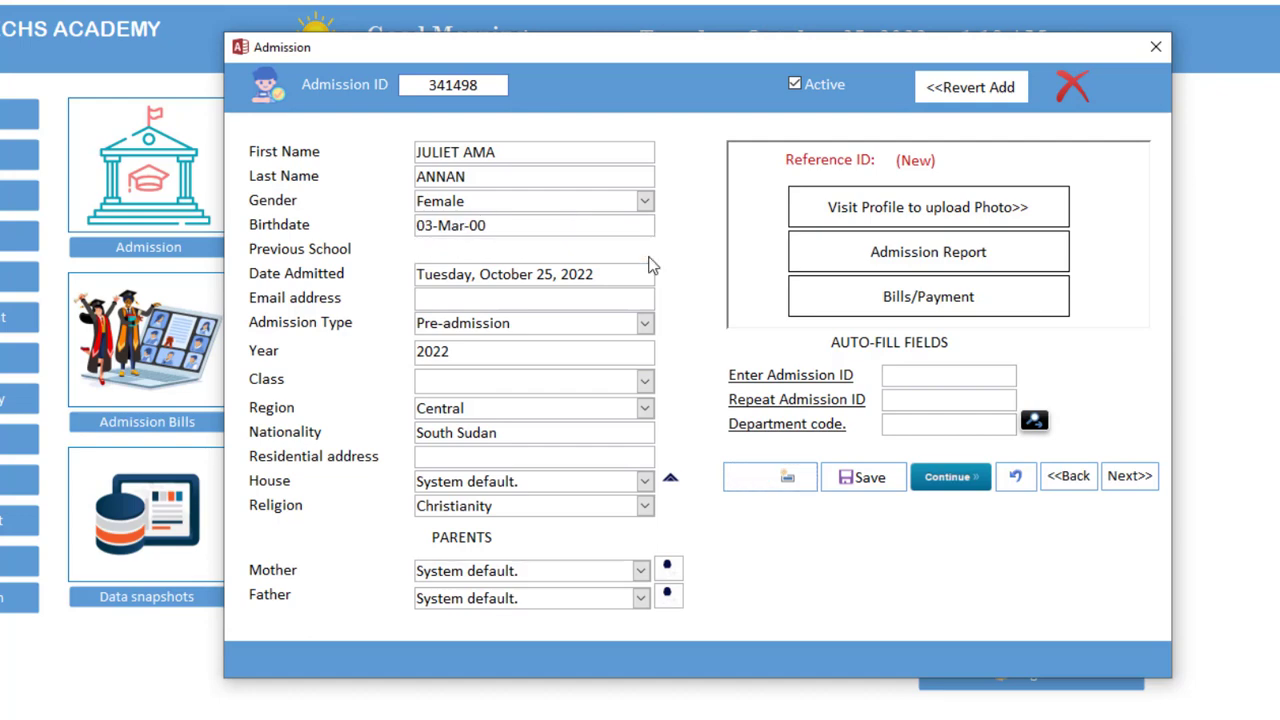
click(537, 297)
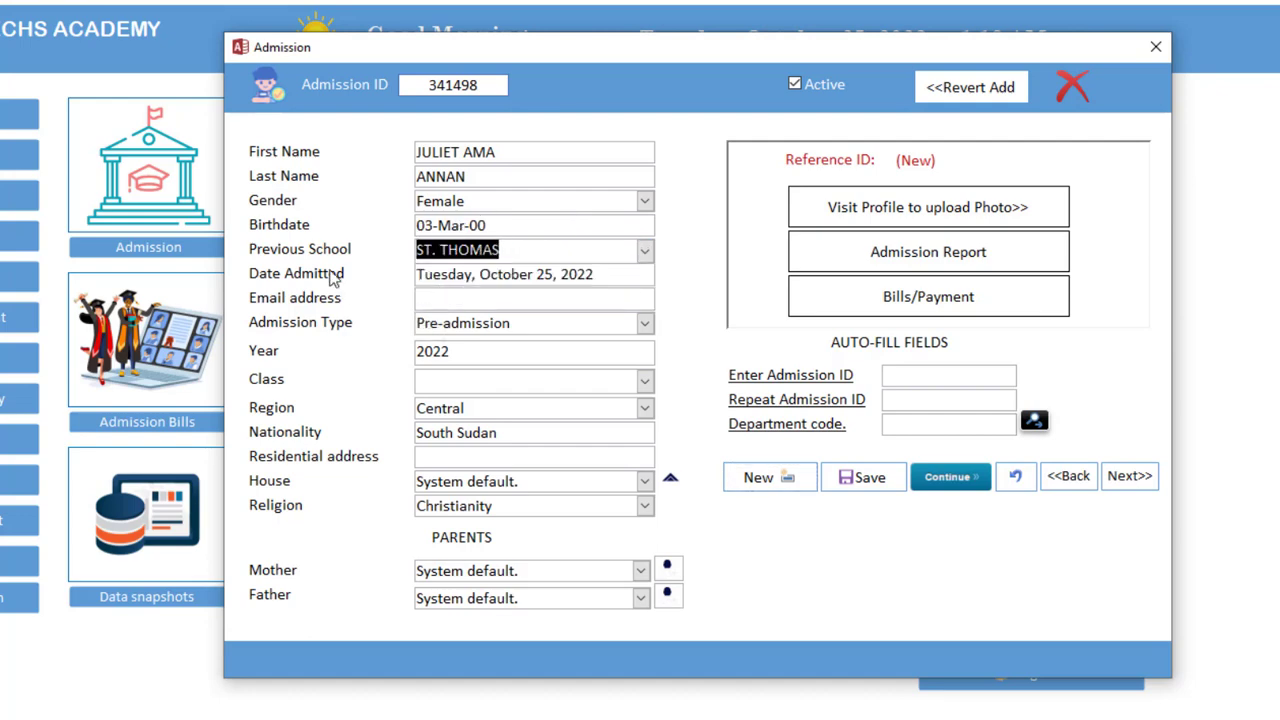
click(646, 255)
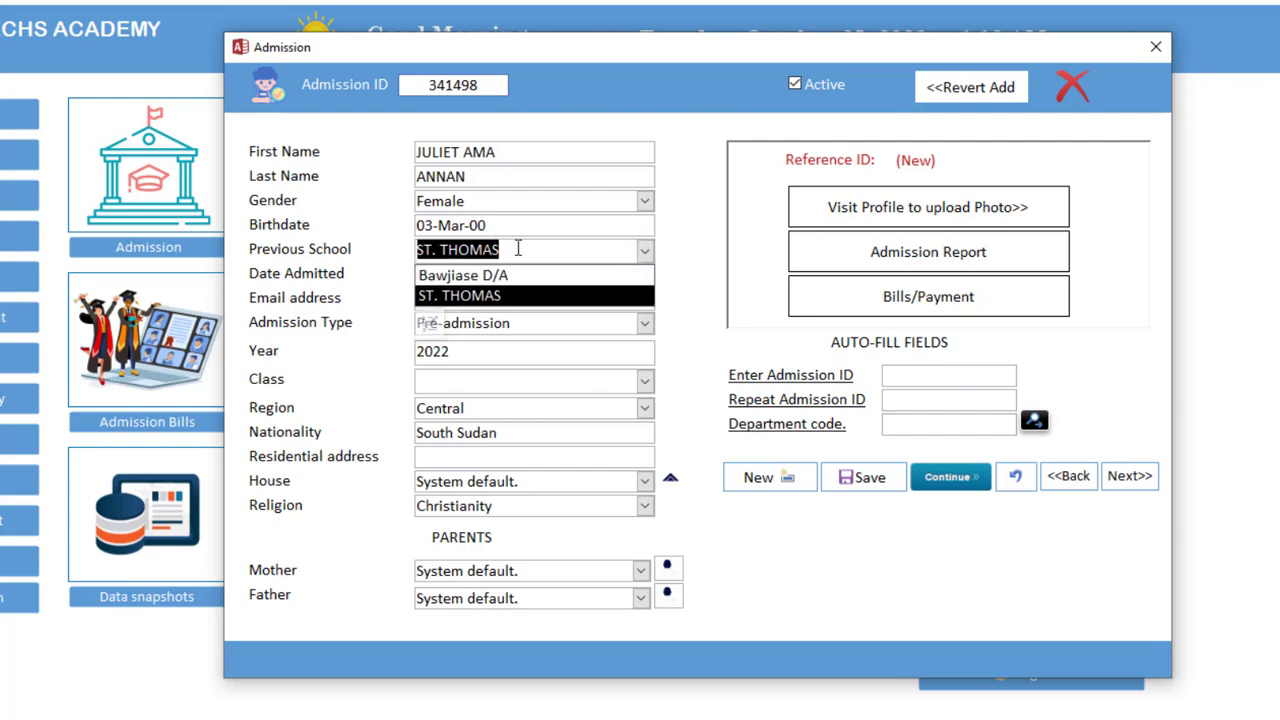
text(ST. ANGLICAN)
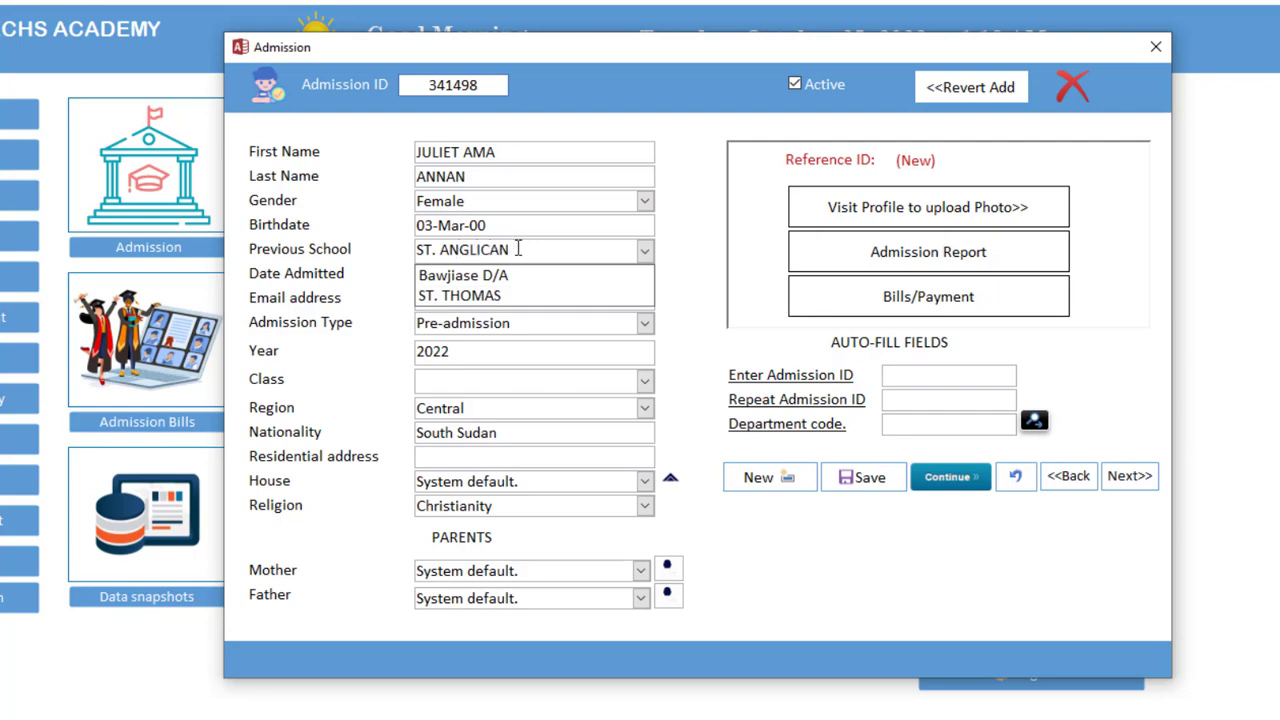
text( PREPARATORY)
key(Tab)
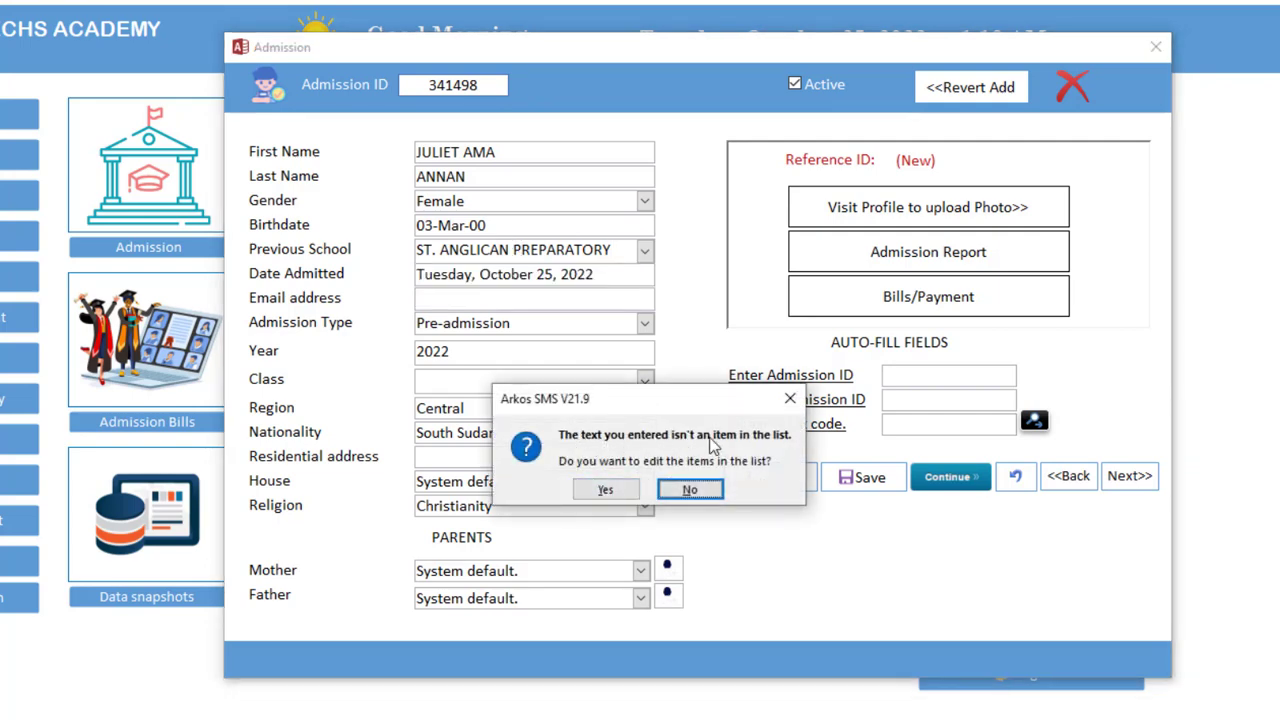
Add ST. ANGLICAN PREPARATORY to the school list and select it as previous school
click(606, 490)
click(642, 275)
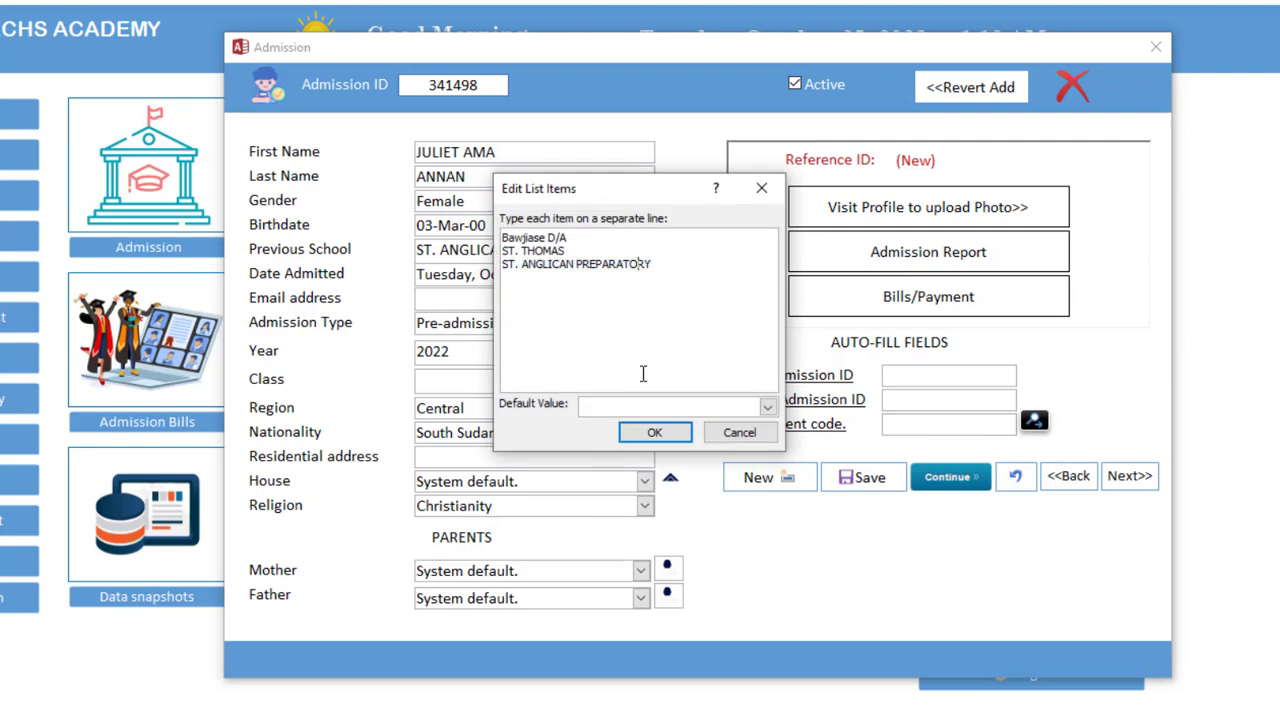
click(652, 432)
click(557, 316)
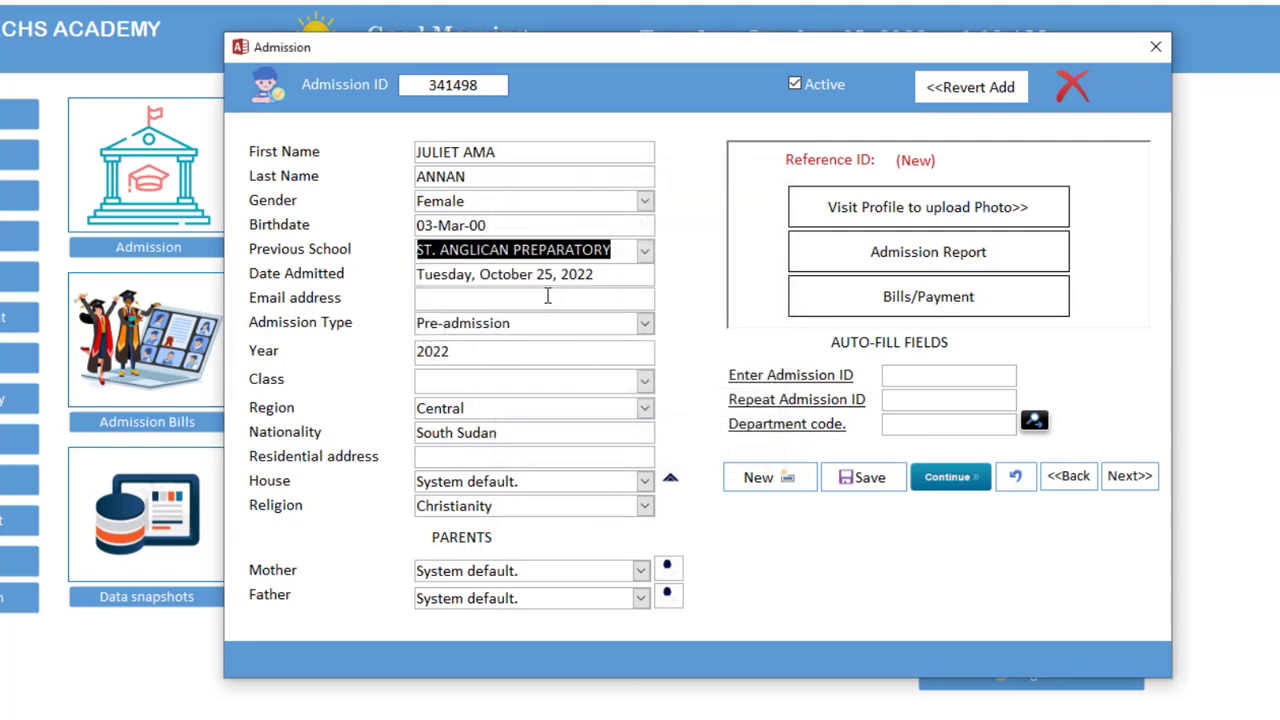
click(549, 280)
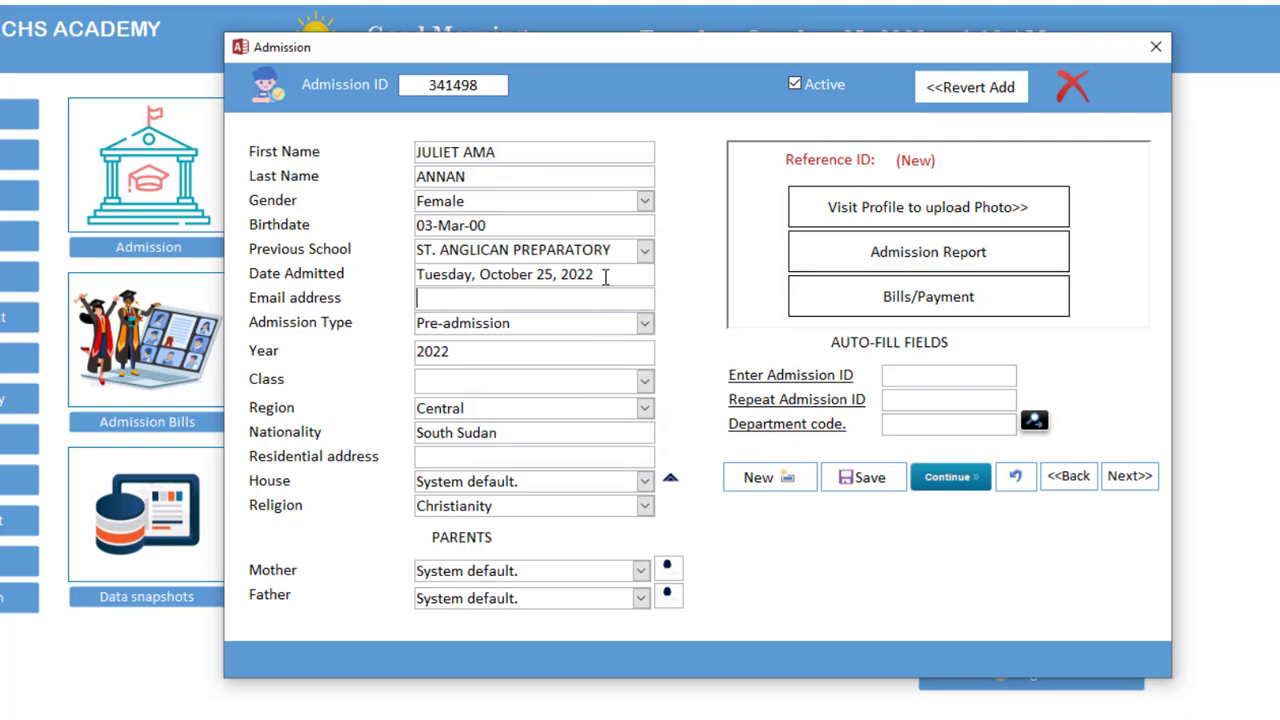
drag(604, 276, 435, 262)
click(490, 302)
click(628, 318)
Set class CLASS TWO, region Western, nationality GHANAIAN, and enter the residential address
click(643, 383)
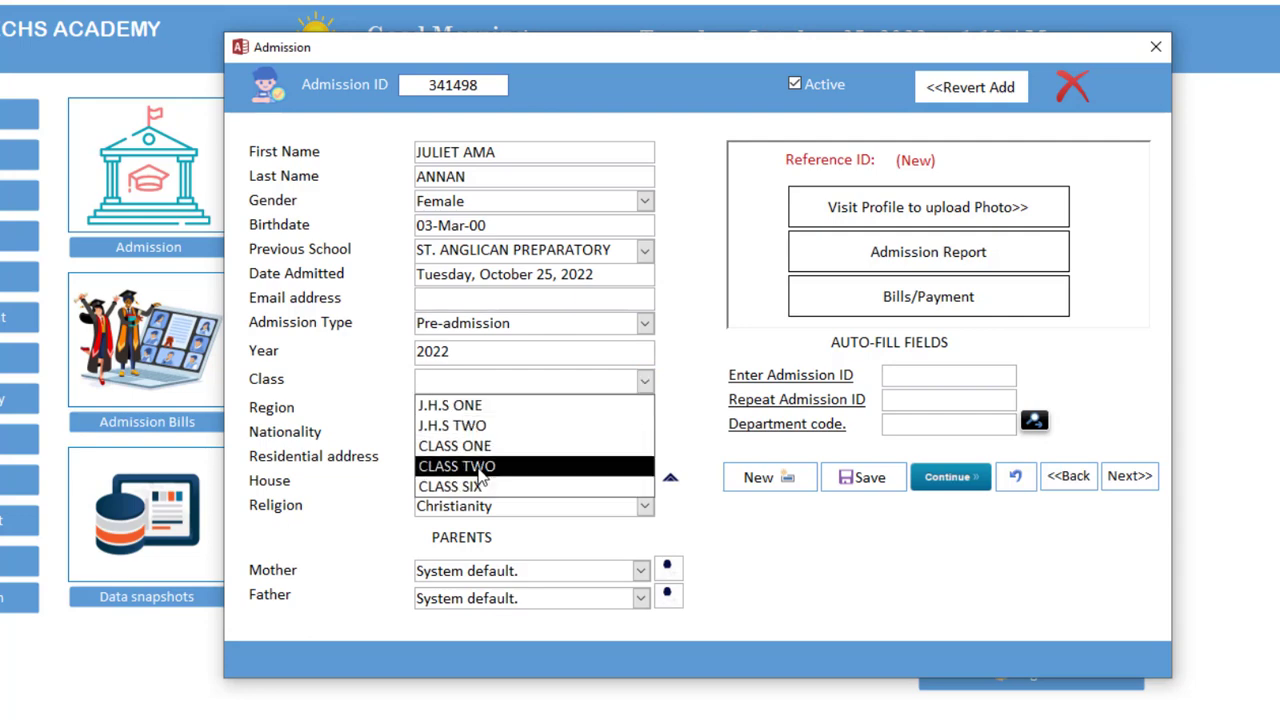
click(478, 470)
click(645, 410)
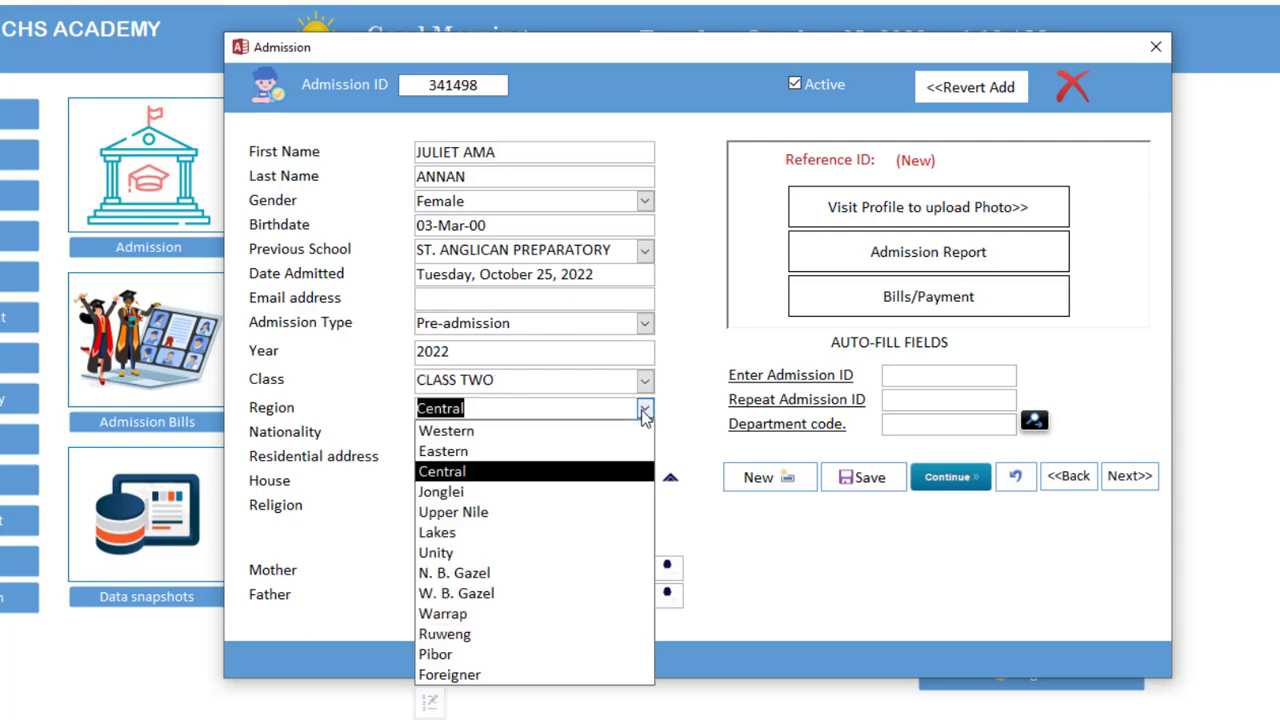
click(550, 431)
click(525, 430)
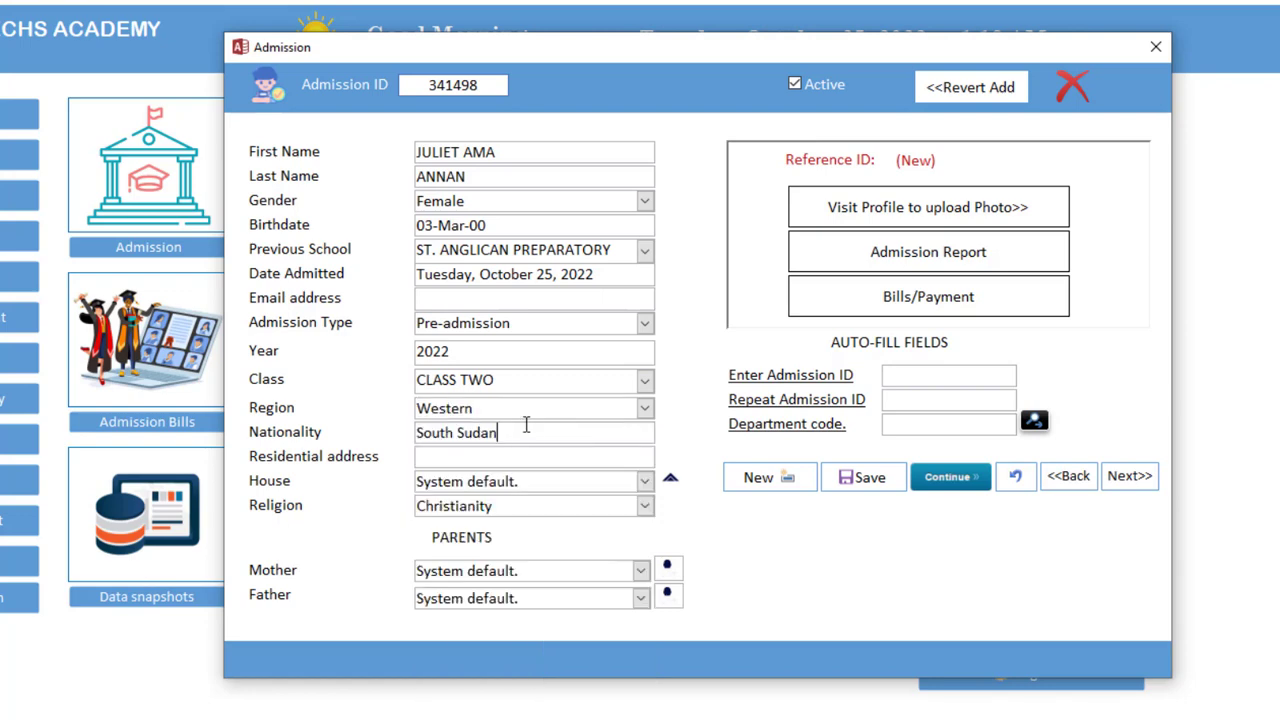
key(shift+Home)
text(GHANA)
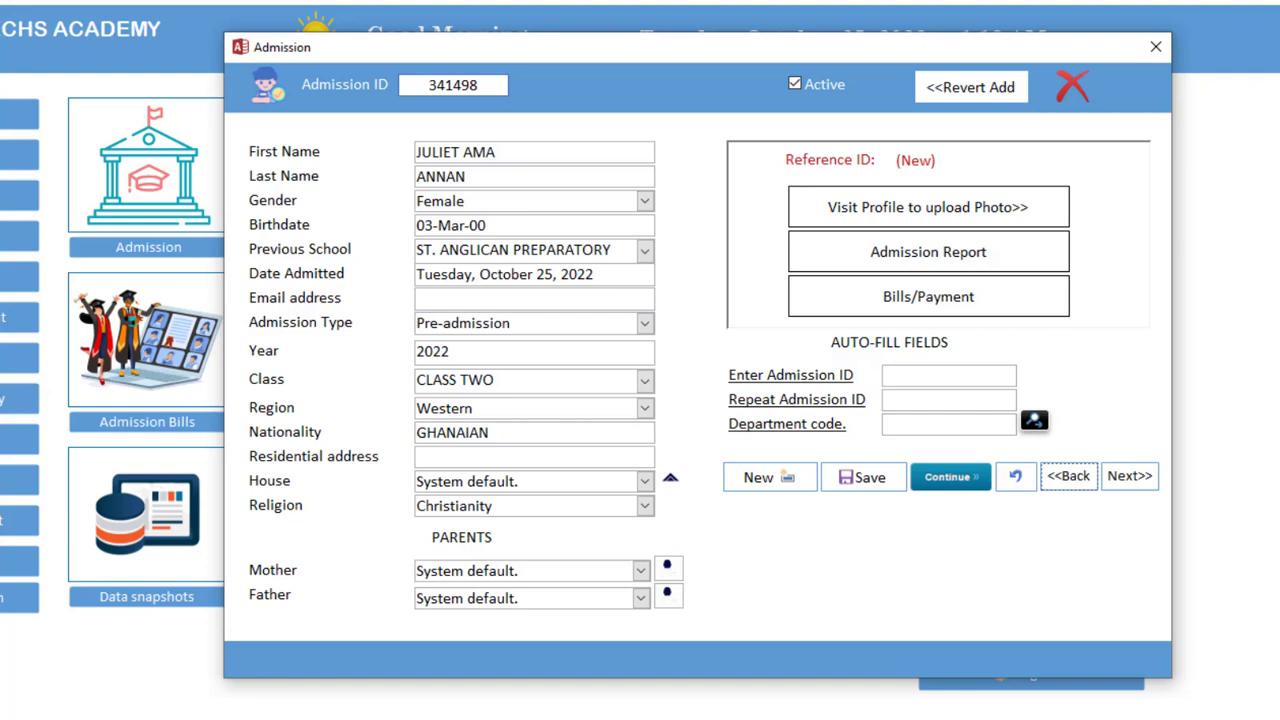
click(482, 461)
text(BAWJIASE NEW TOWN)
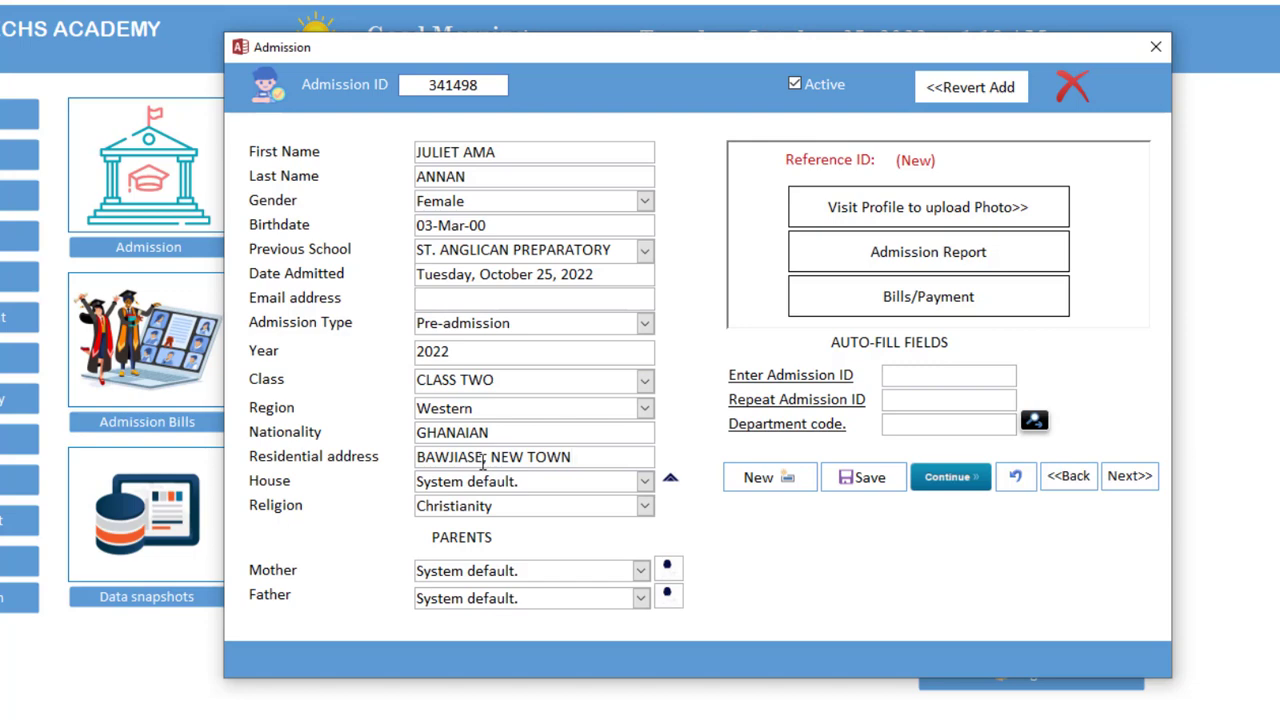
Pick the student's mother and father from their lists
click(641, 570)
click(540, 614)
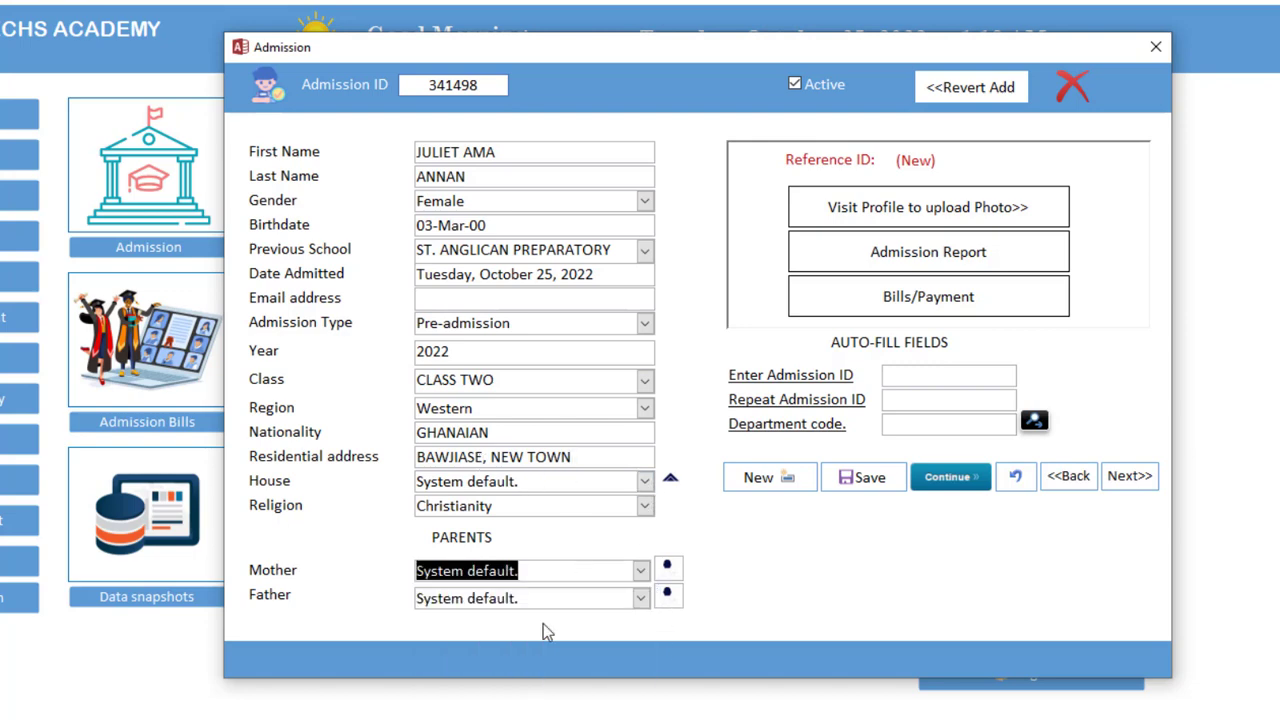
click(641, 598)
click(600, 677)
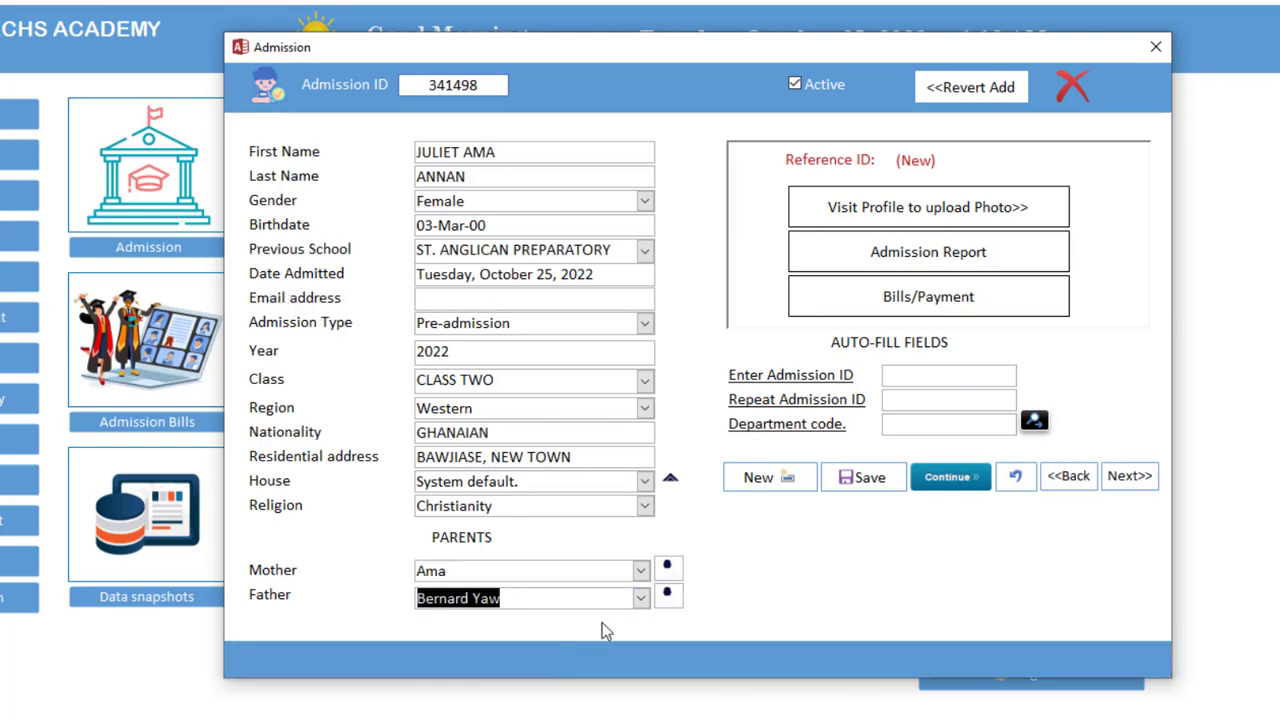
click(632, 572)
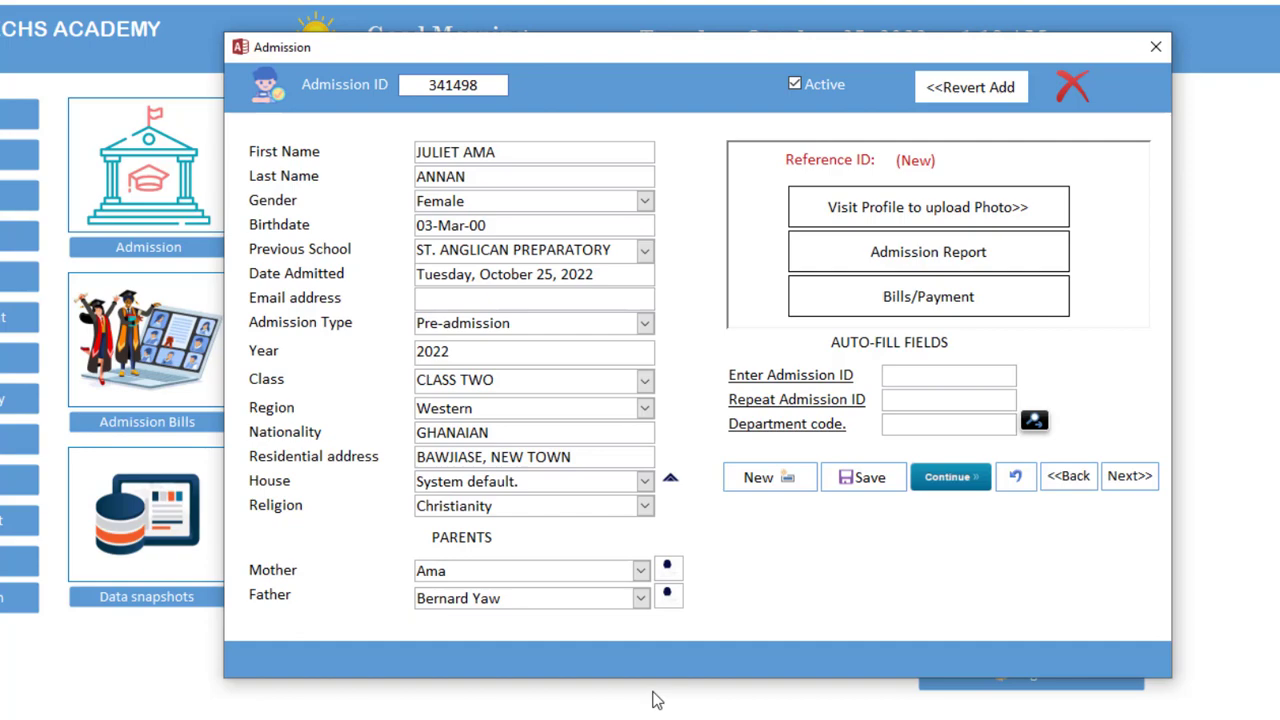
Save the new admission and set its reference ID to 3
click(855, 480)
click(811, 418)
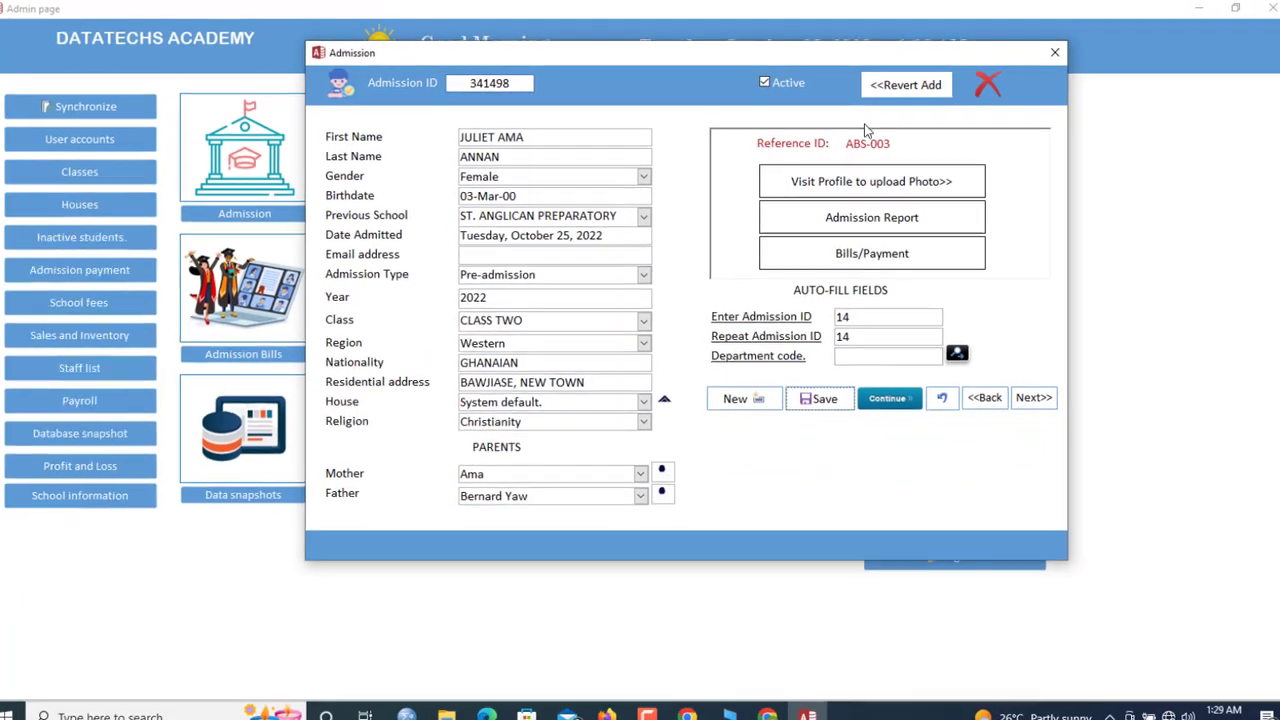
drag(895, 141, 857, 141)
text(3)
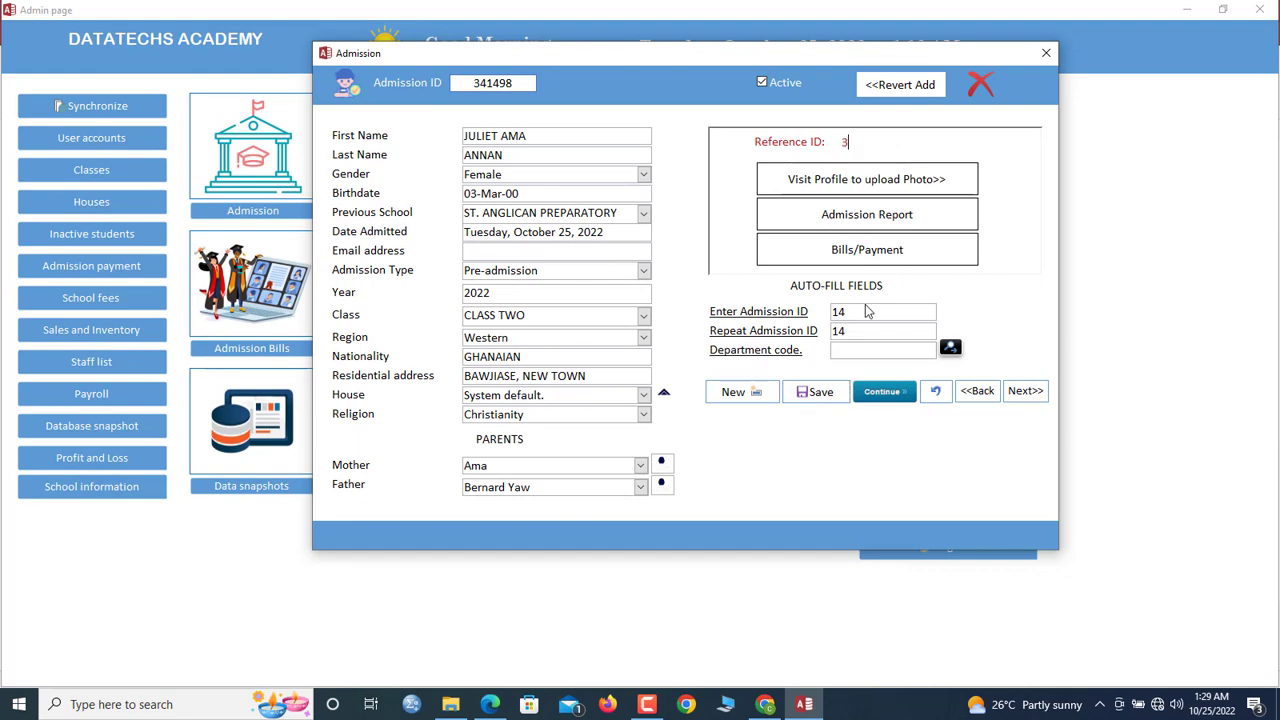
Look up the PRIMARY department's code, PRI, on the Departments form
click(950, 347)
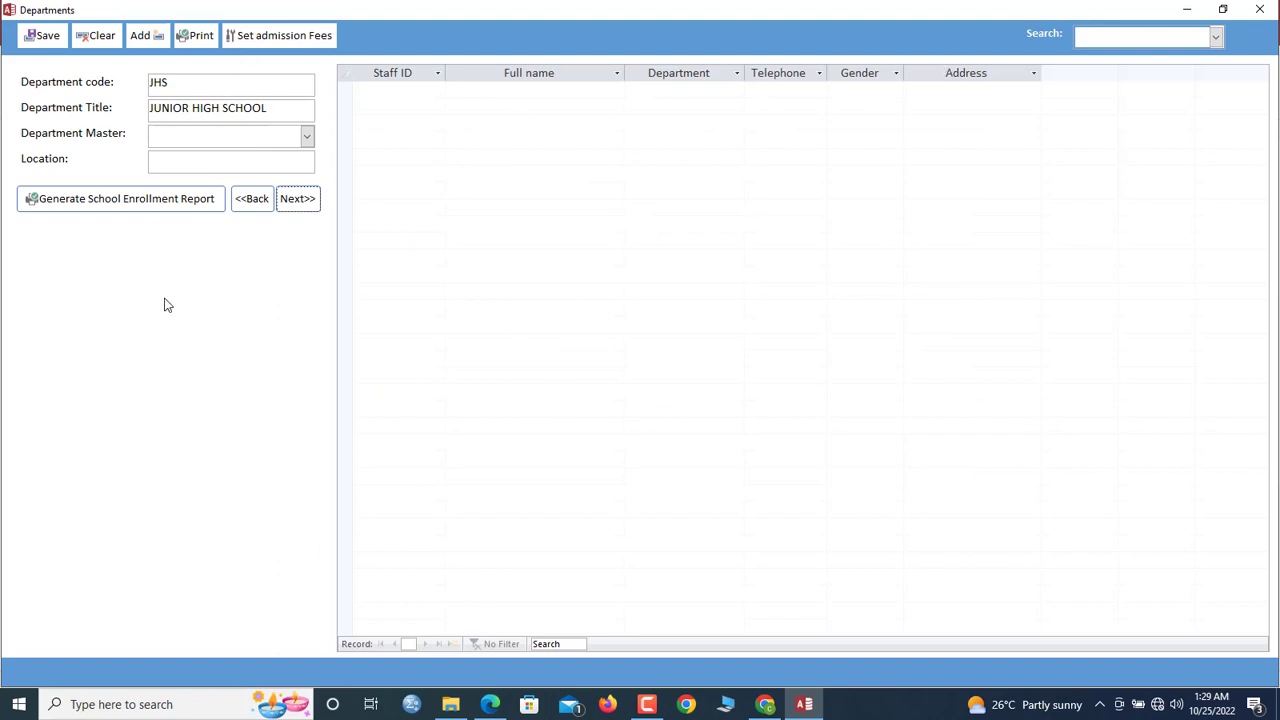
click(241, 197)
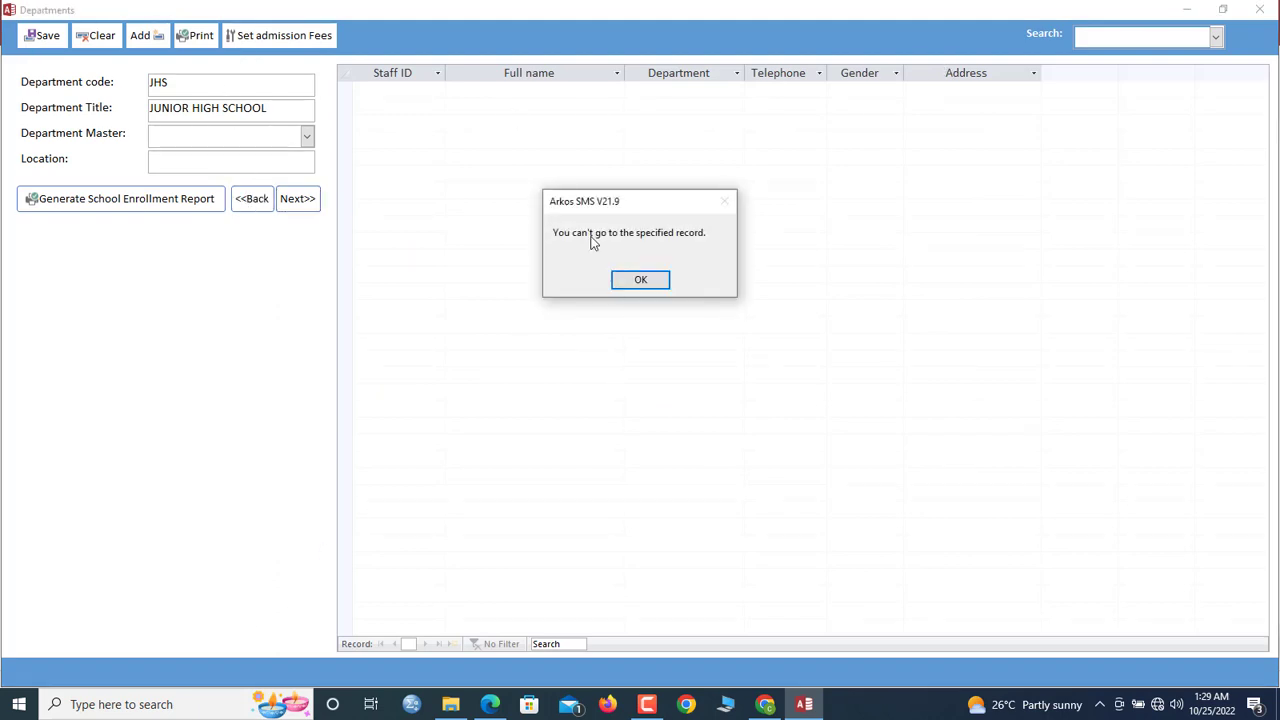
click(639, 280)
click(286, 202)
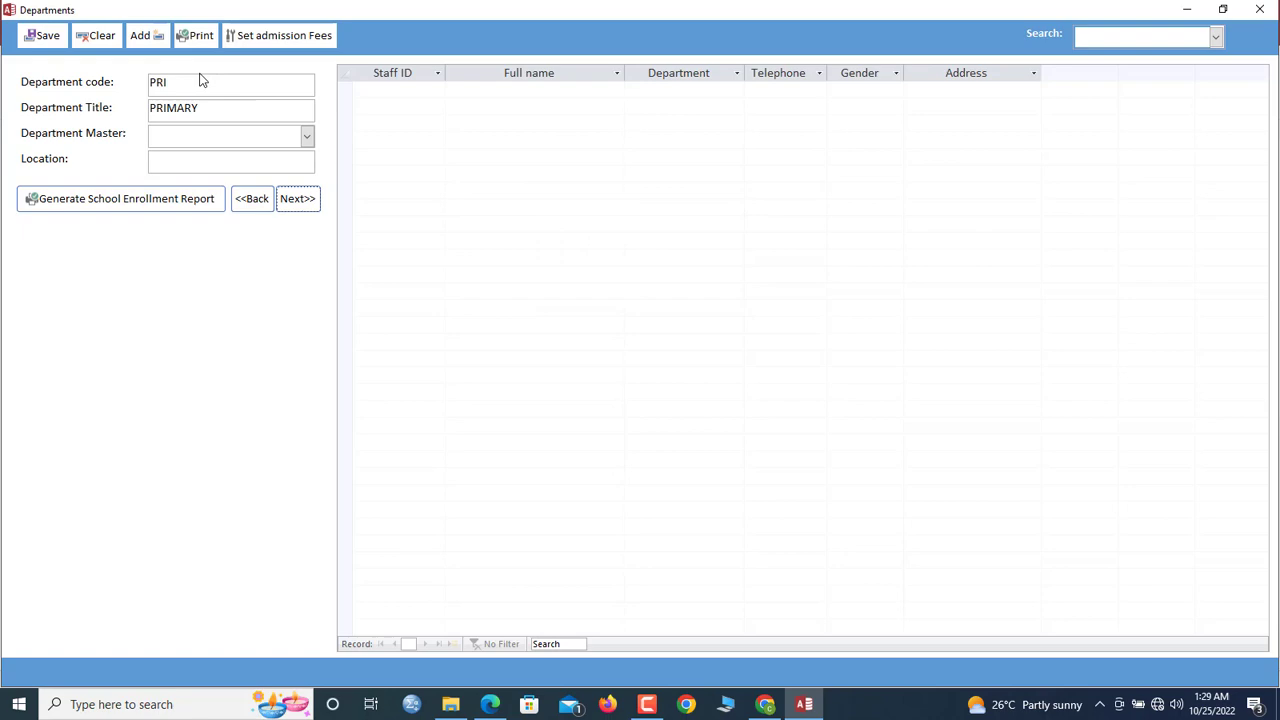
click(143, 83)
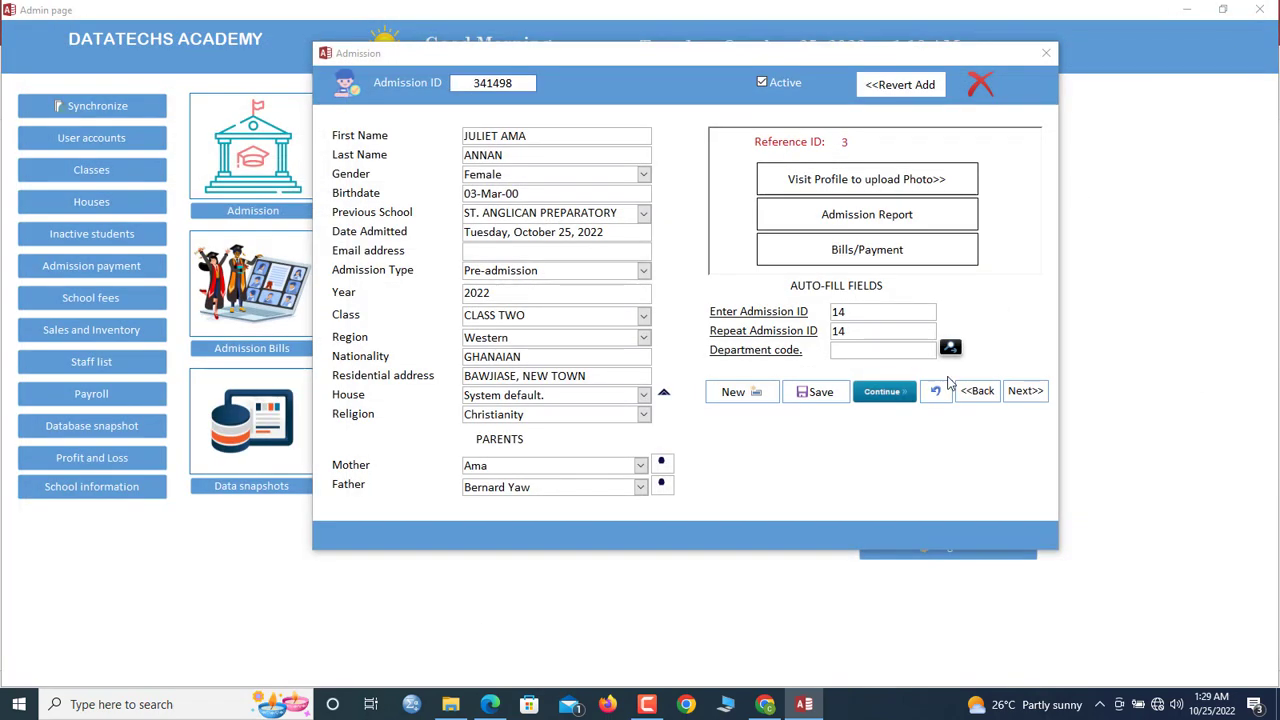
click(1259, 9)
Enter department code PRI, save the admission as ABS-003, and open the Student Profile
click(894, 349)
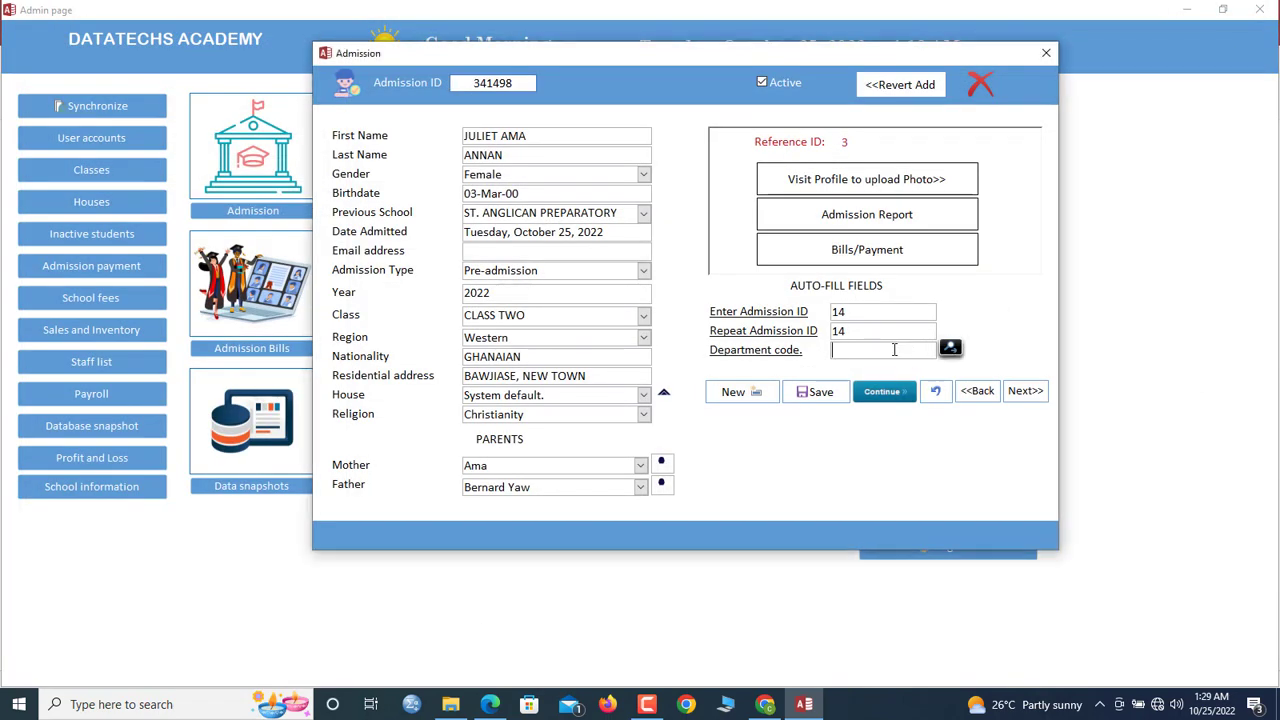
click(806, 392)
click(768, 408)
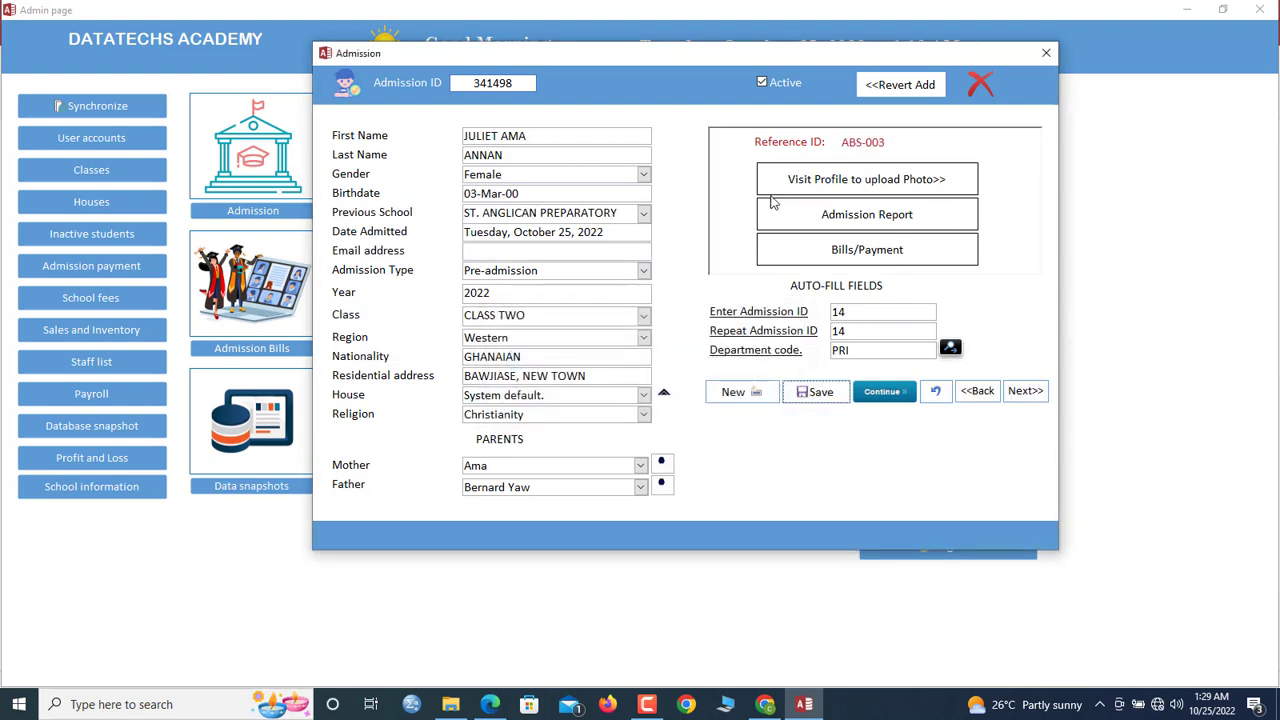
click(852, 192)
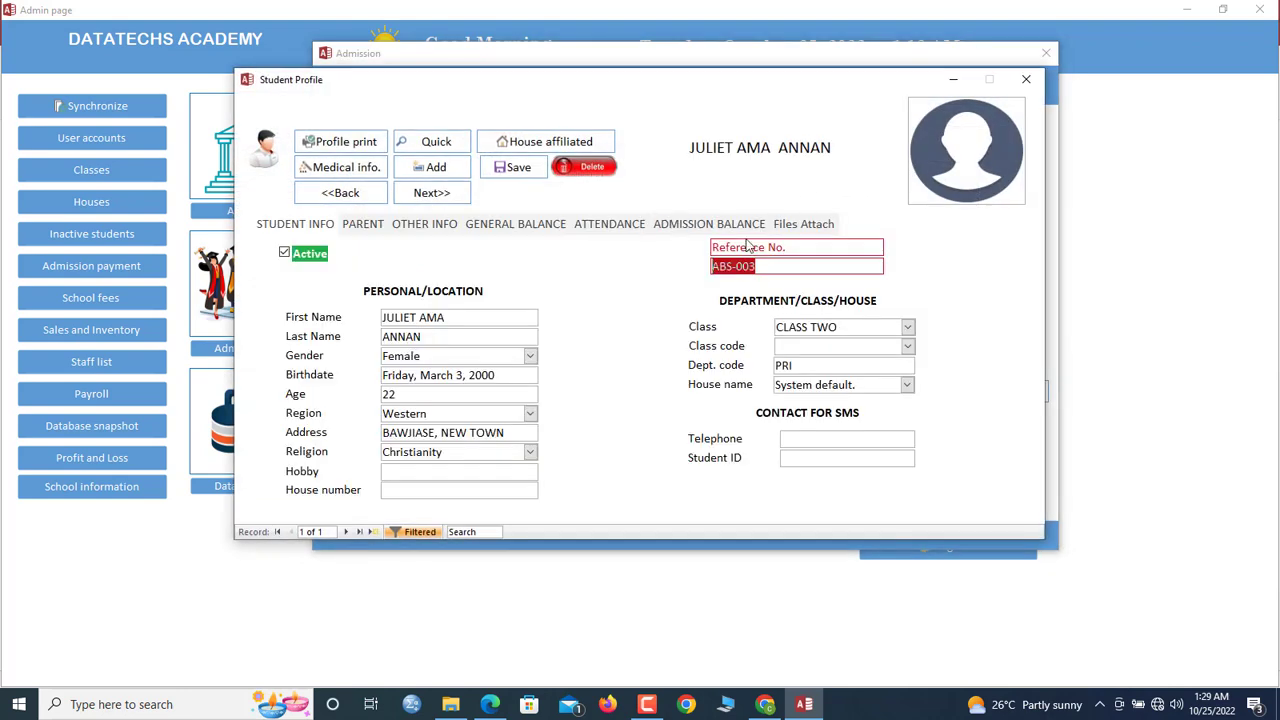
Preview the new pupil's Receipt of Admission zoomed in, then close the preview
click(1026, 79)
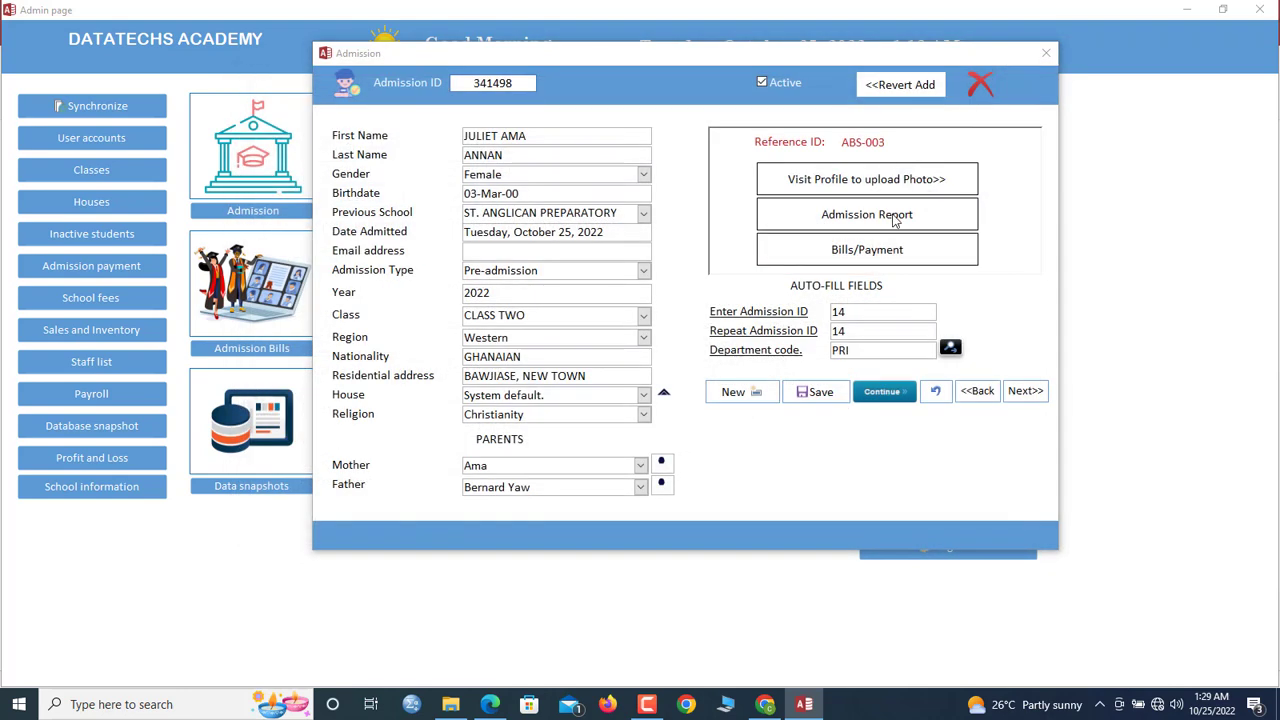
click(885, 212)
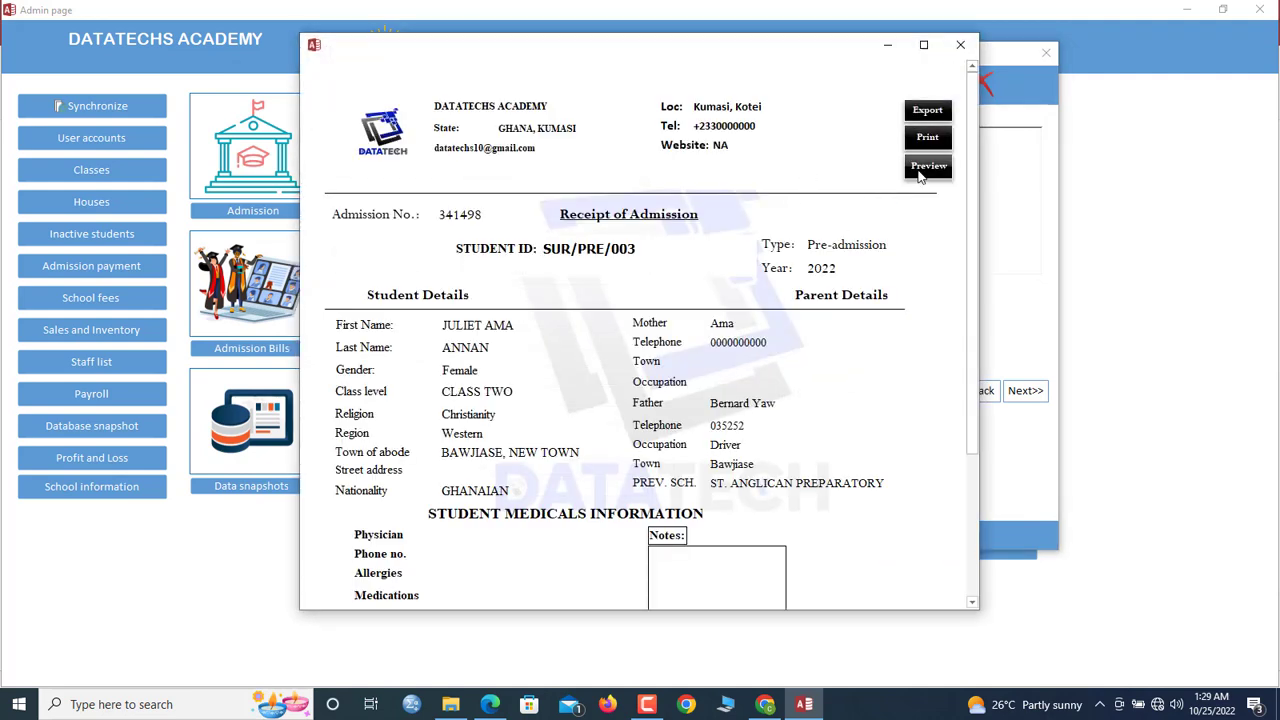
click(927, 158)
click(823, 95)
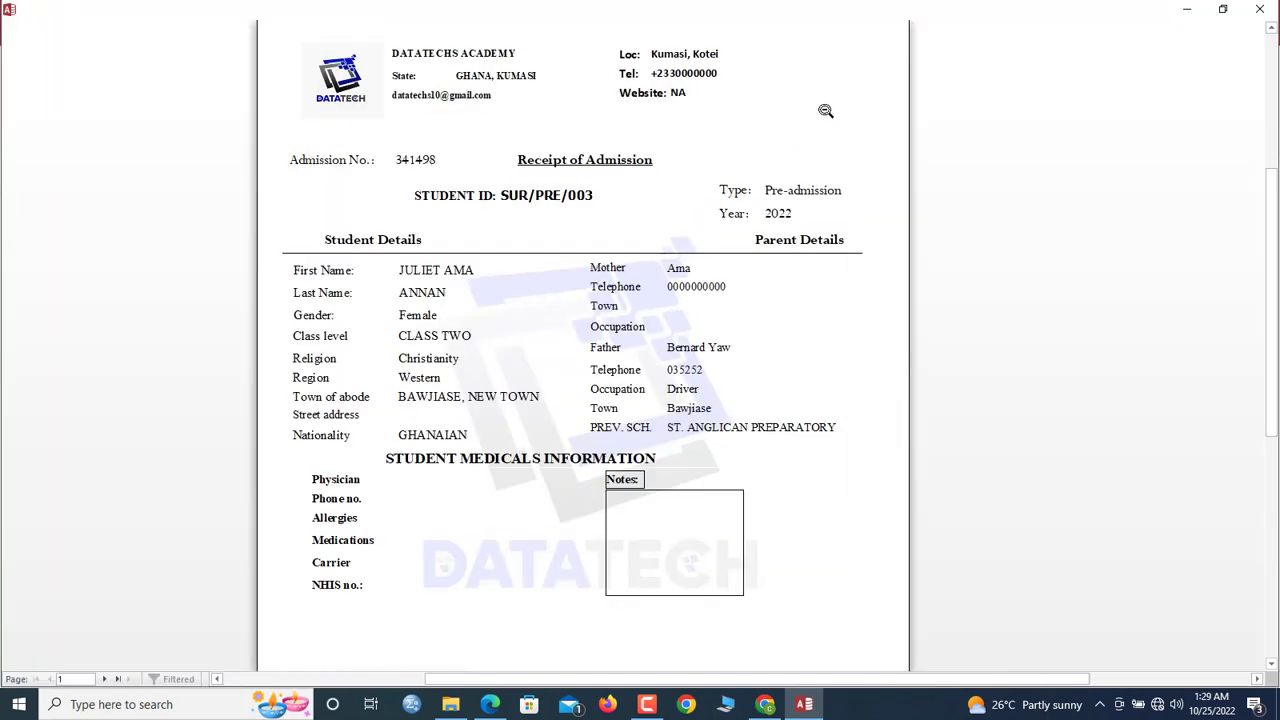
scroll(825, 115, down, 1)
scroll(825, 123, up, 1)
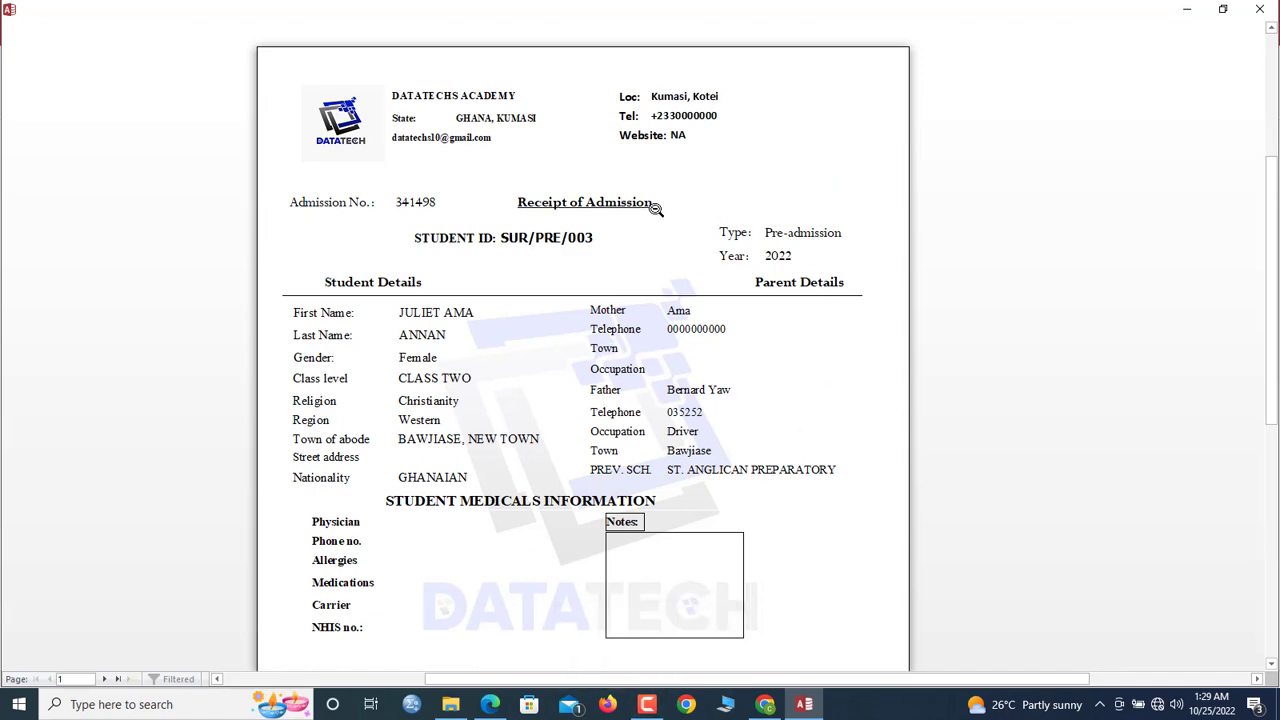
scroll(655, 209, down, 2)
scroll(655, 209, up, 2)
click(1259, 9)
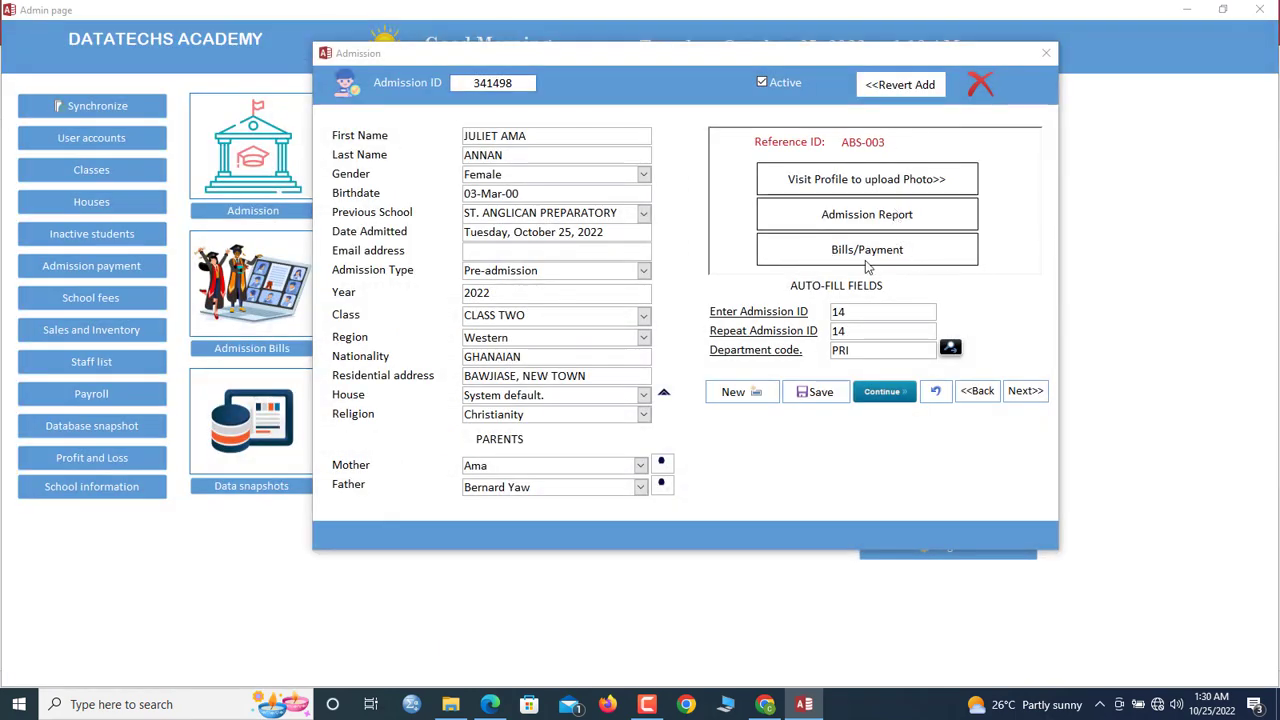
Recheck and close the Receipt of Admission report, then open the Departments form showing JHS
click(870, 216)
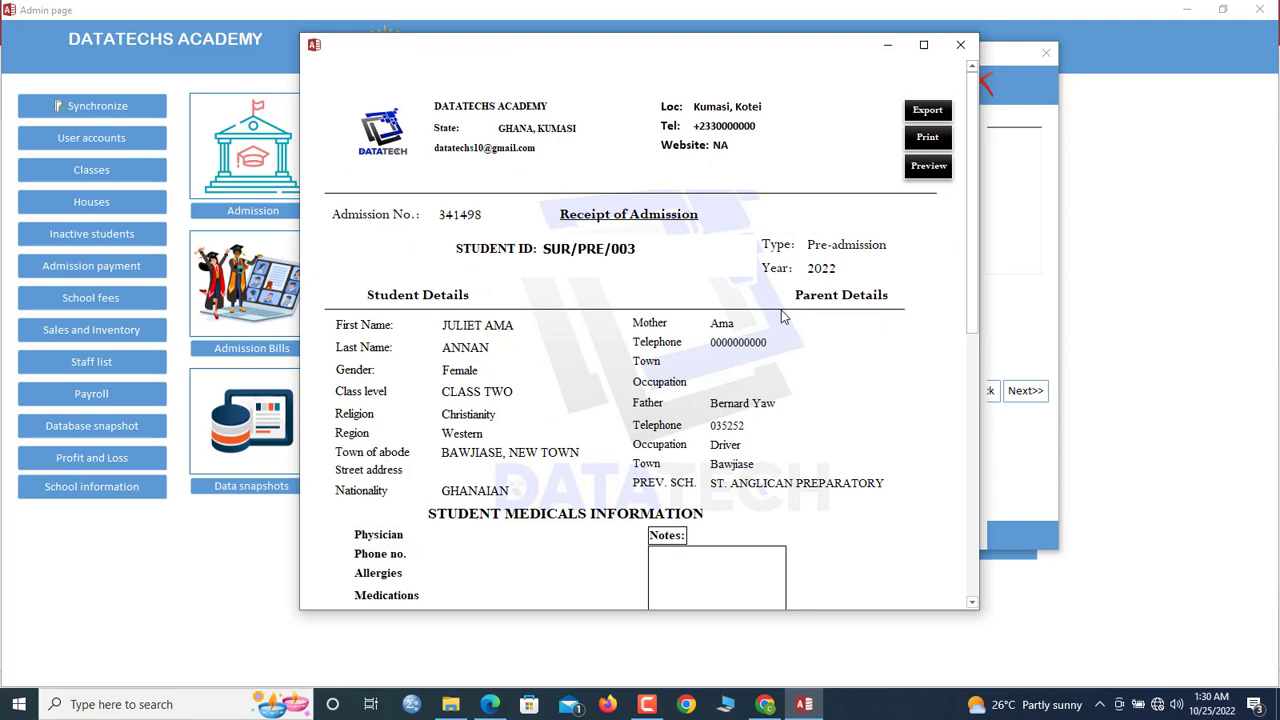
scroll(773, 415, down, 3)
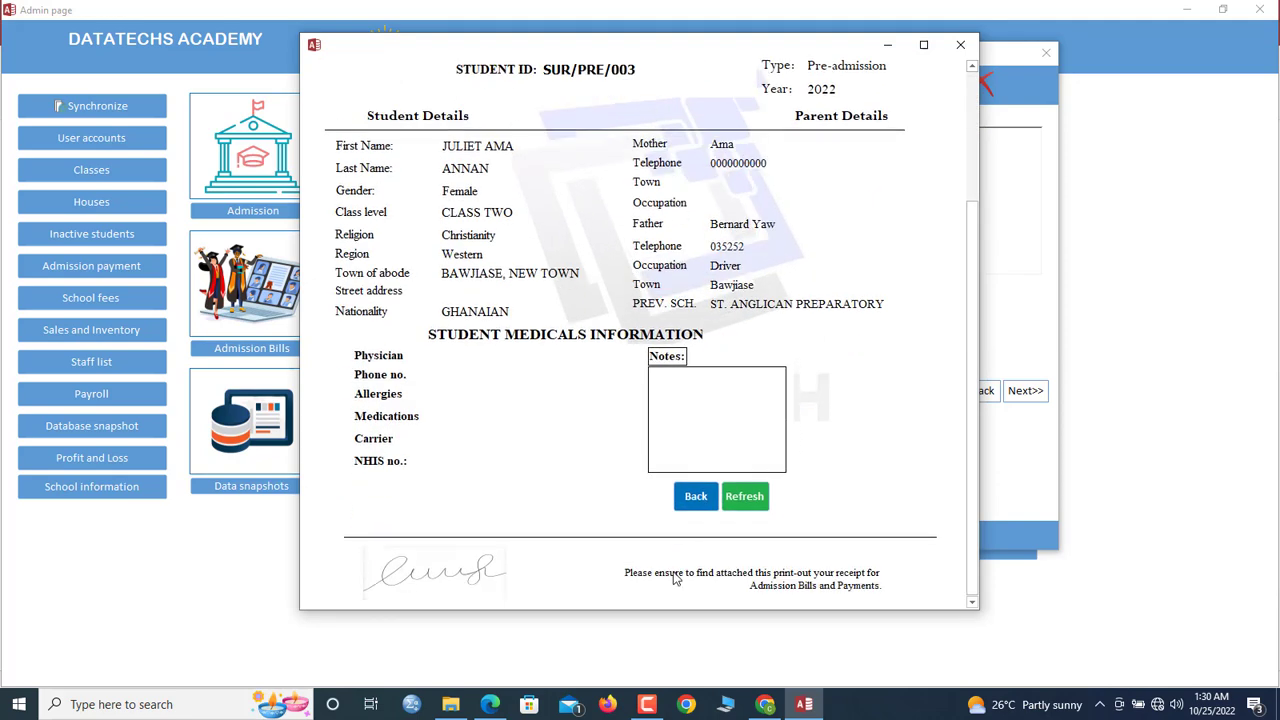
scroll(660, 580, up, 1)
scroll(674, 586, down, 2)
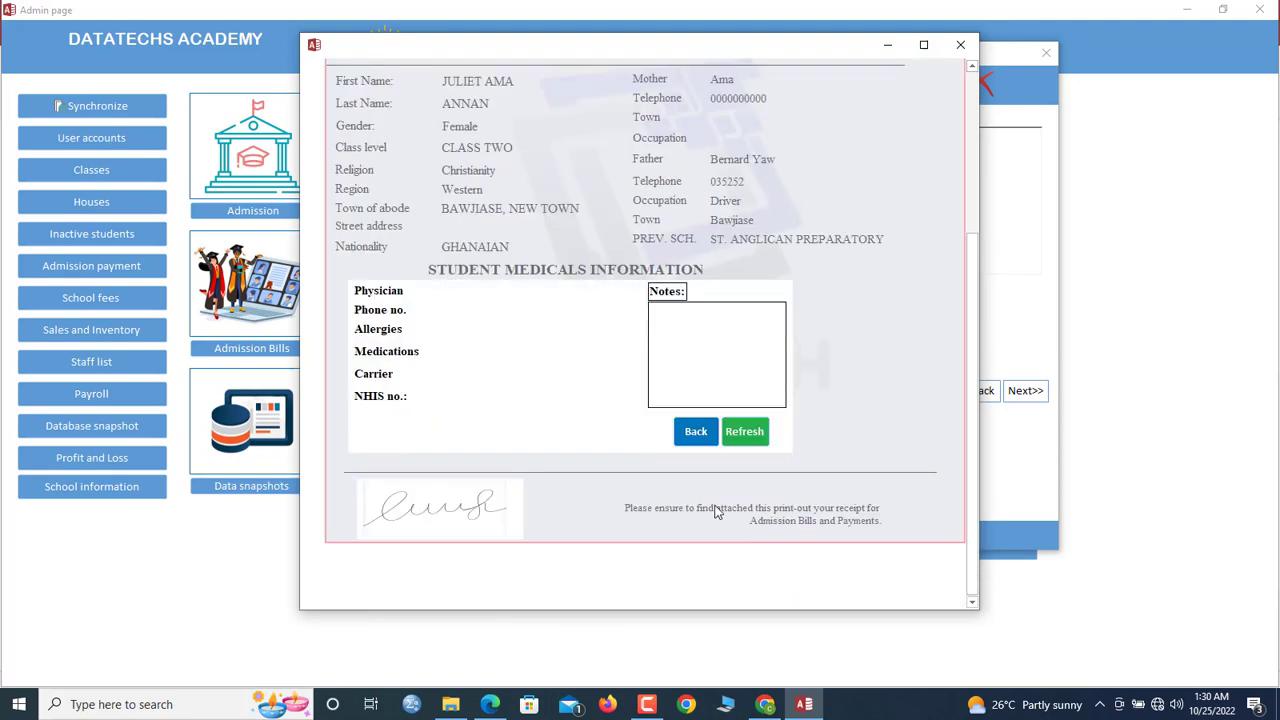
scroll(700, 509, up, 2)
scroll(712, 455, down, 2)
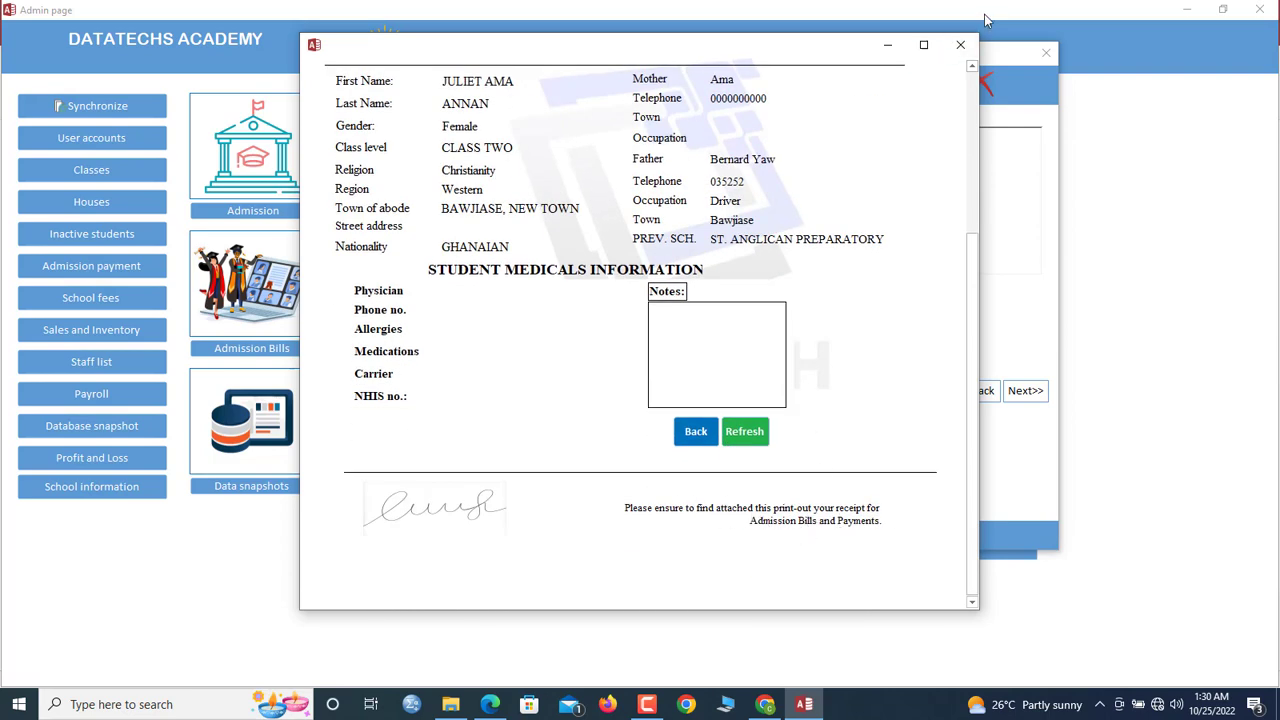
click(960, 44)
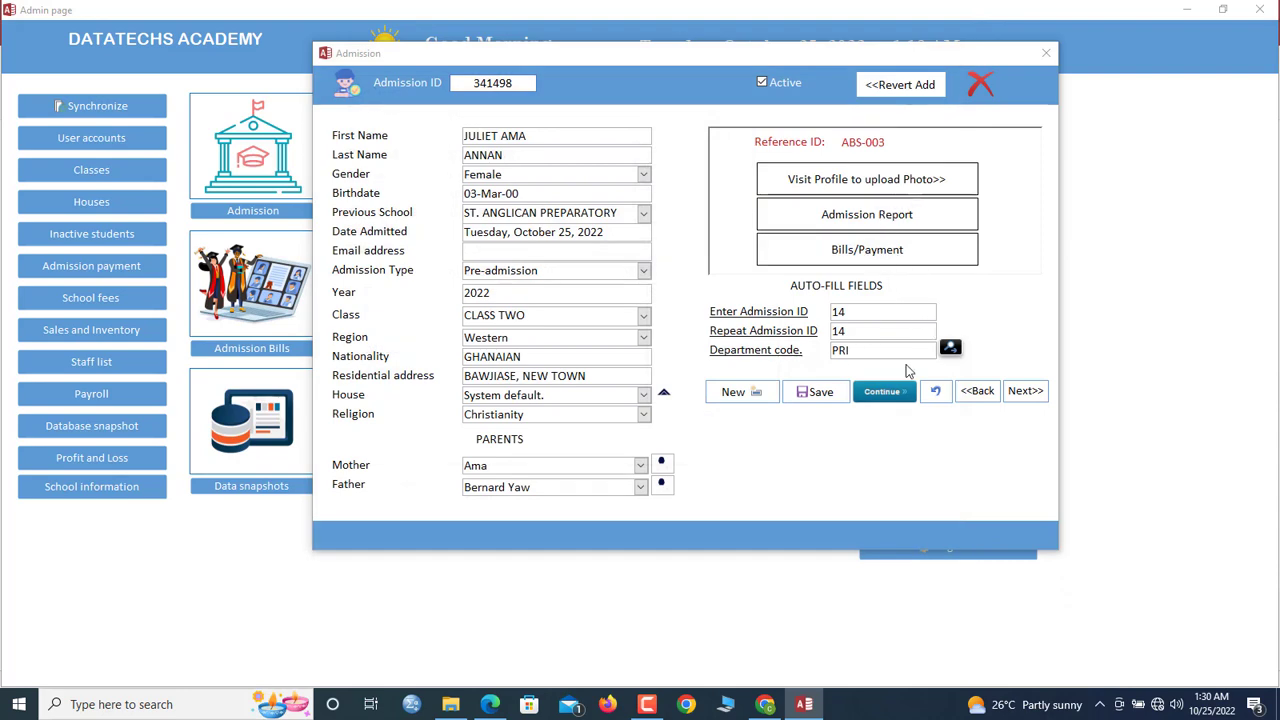
click(949, 348)
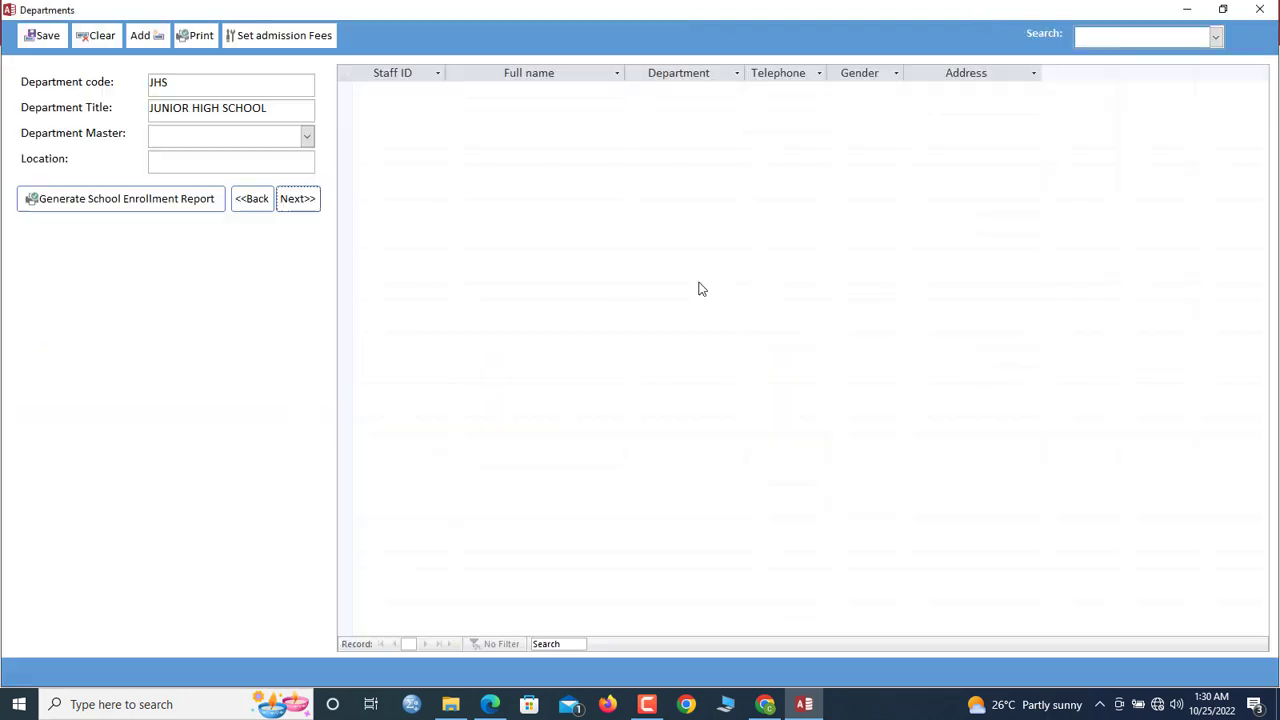
Compare the JHS and PRIMARY departments' admission fee settings, PRIMARY totalling GHS 796.40
click(268, 37)
click(926, 141)
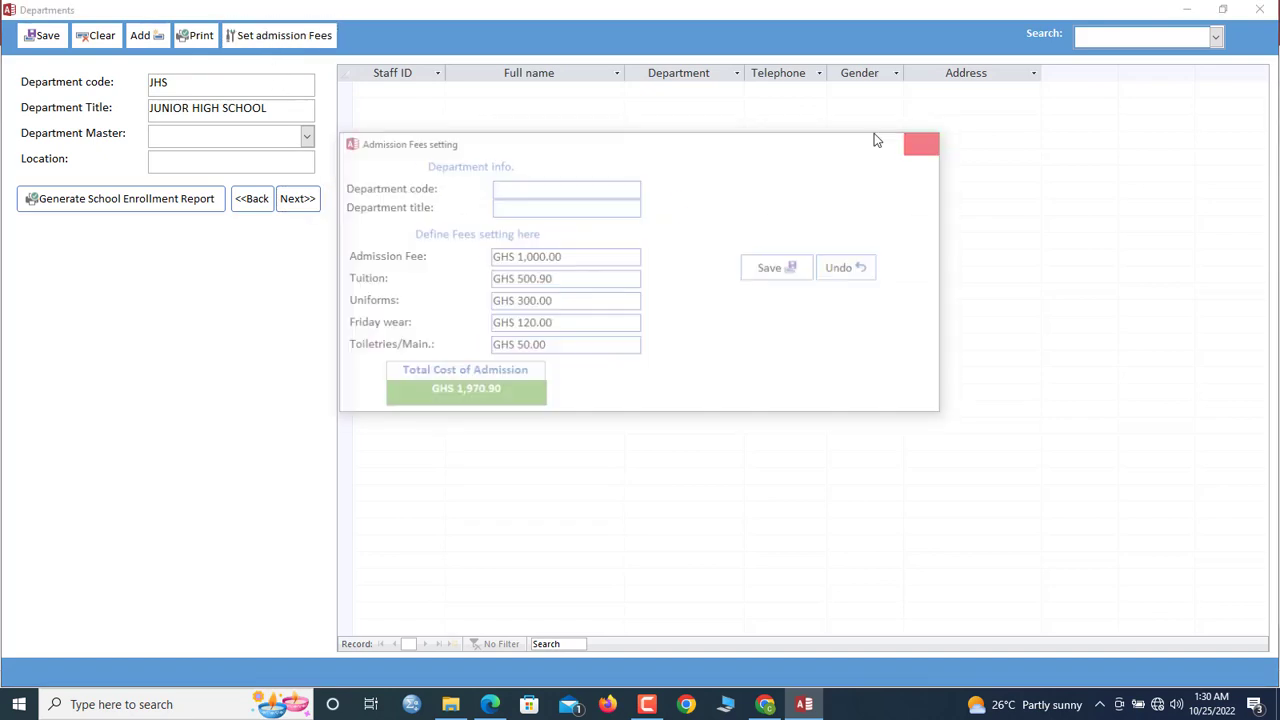
click(303, 204)
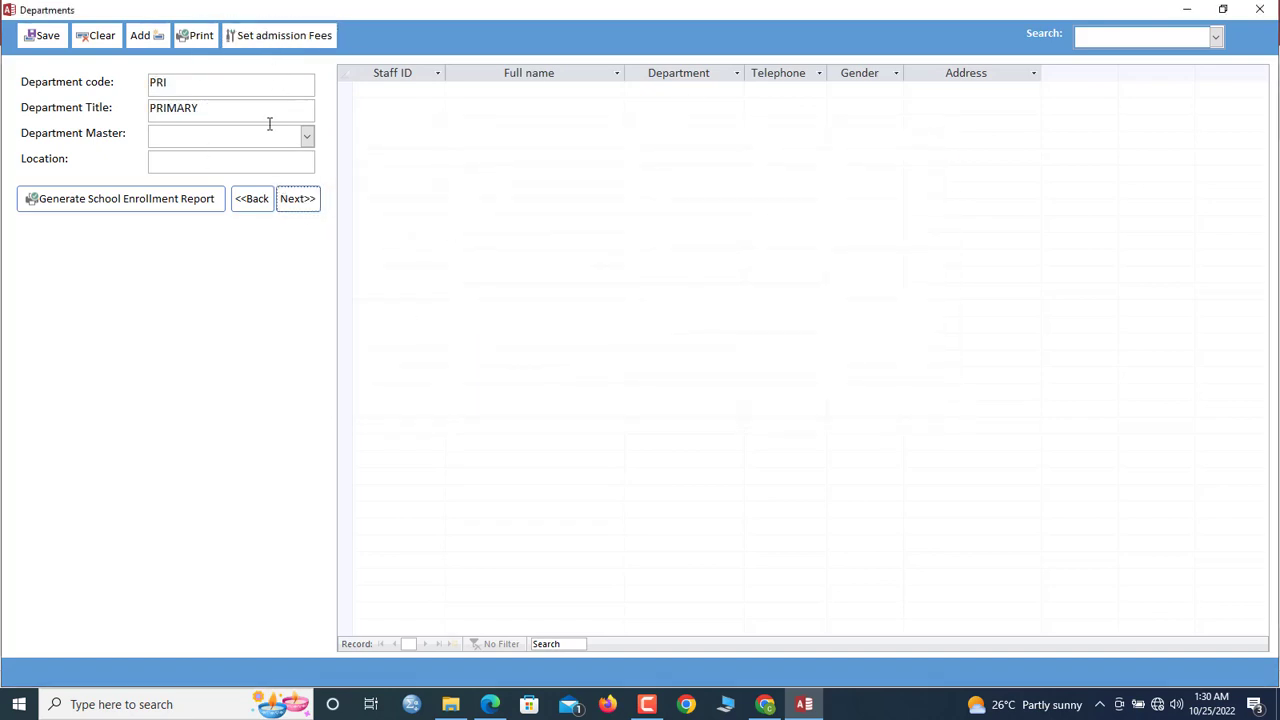
click(277, 36)
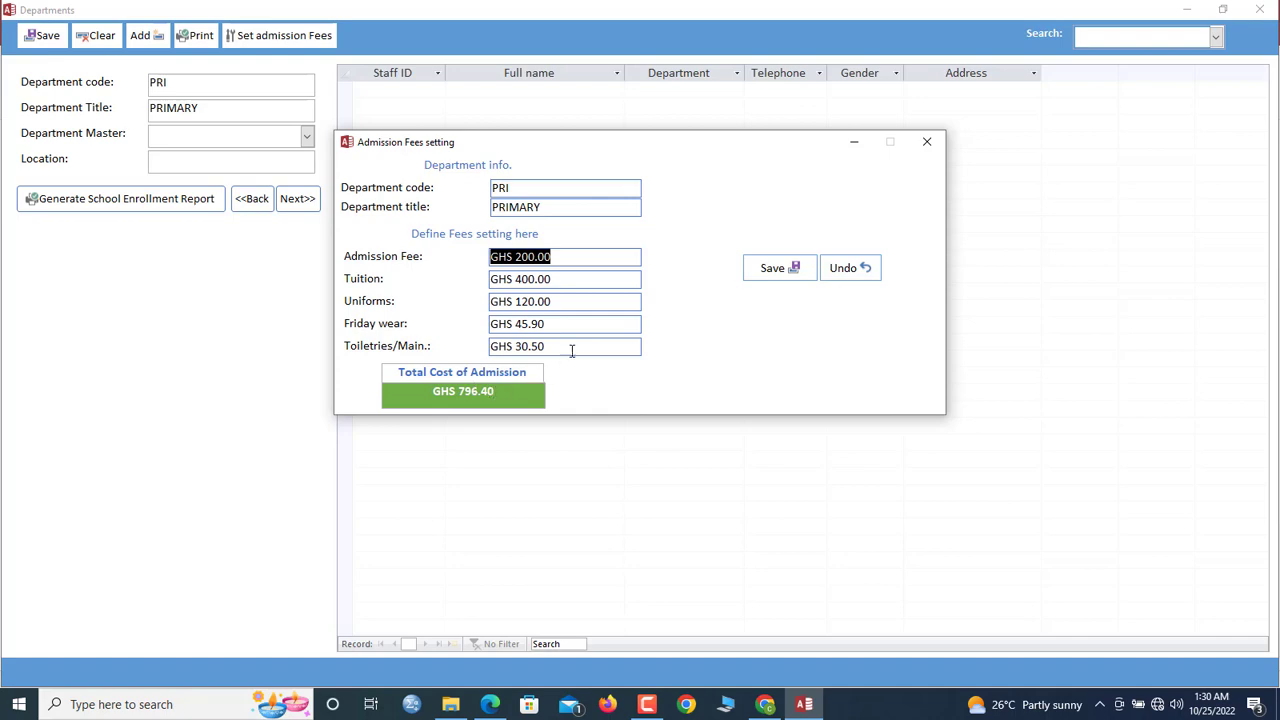
Close the fee dialogs and submit a bill for student reference ID 3
click(1260, 9)
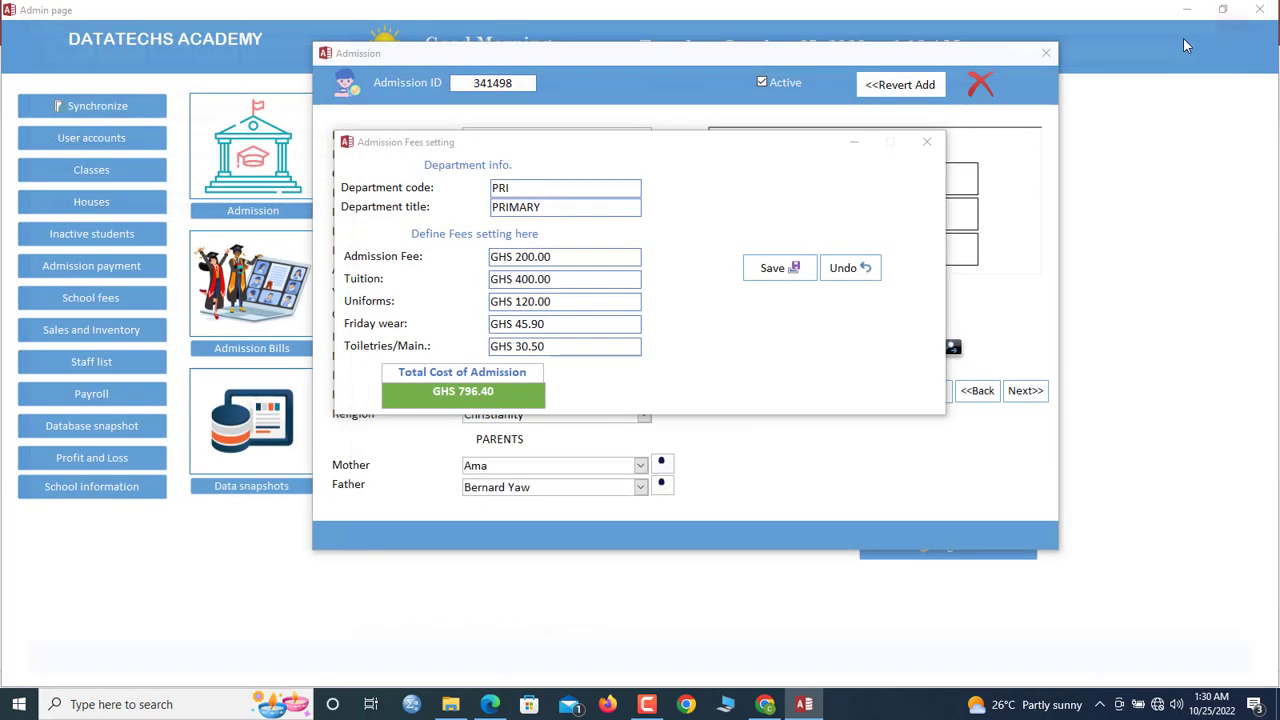
click(927, 143)
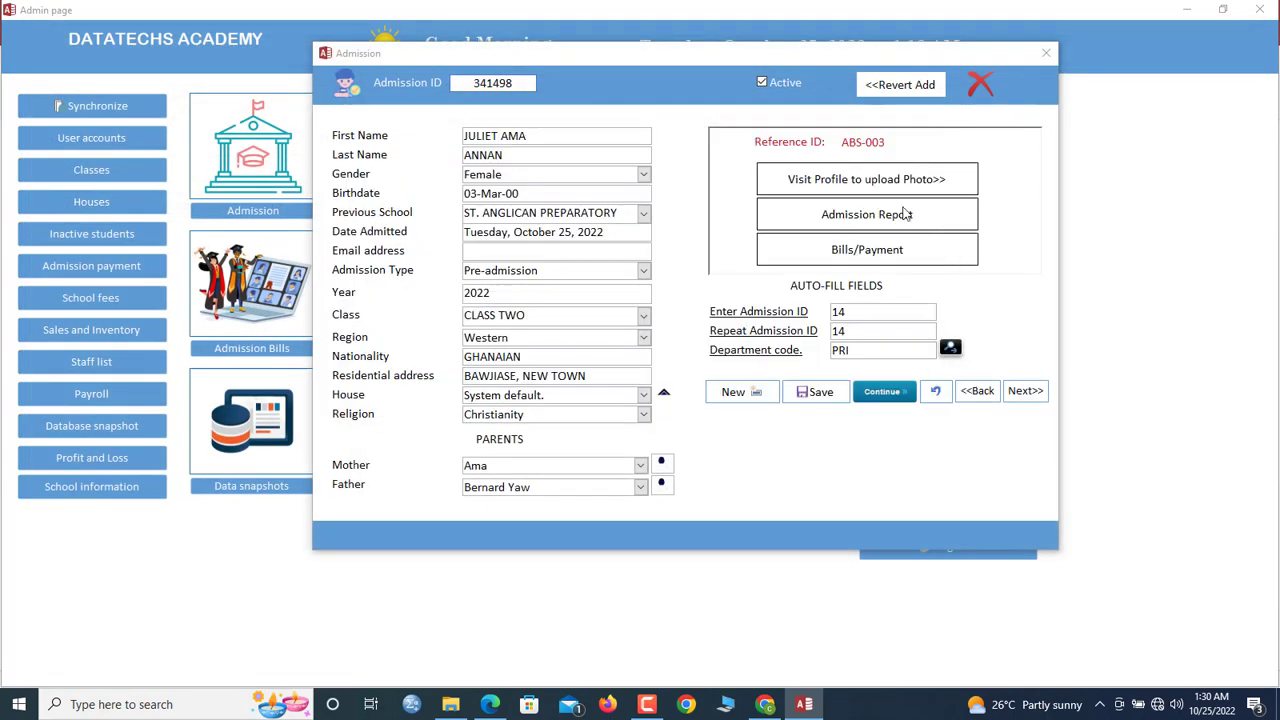
click(866, 252)
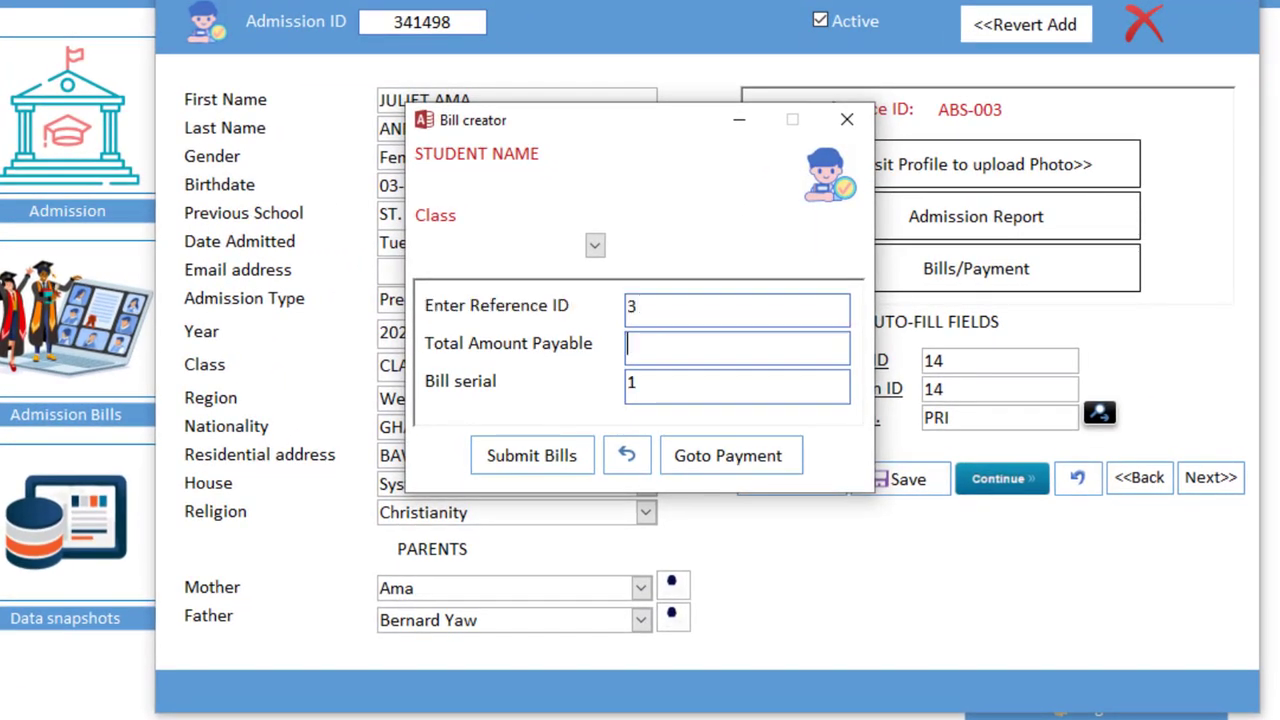
click(566, 462)
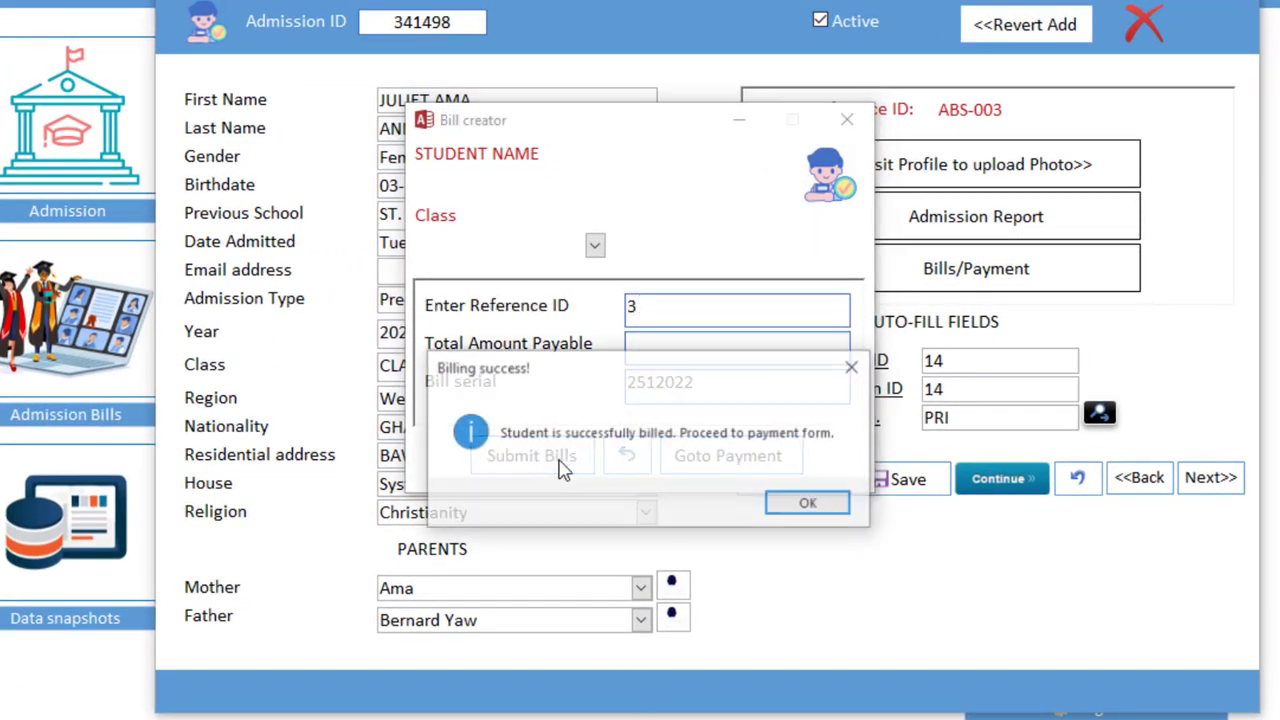
Open Admission Billing for ABS-003, bill 32512022: GHC796.40 payable, balance 796.40
click(812, 506)
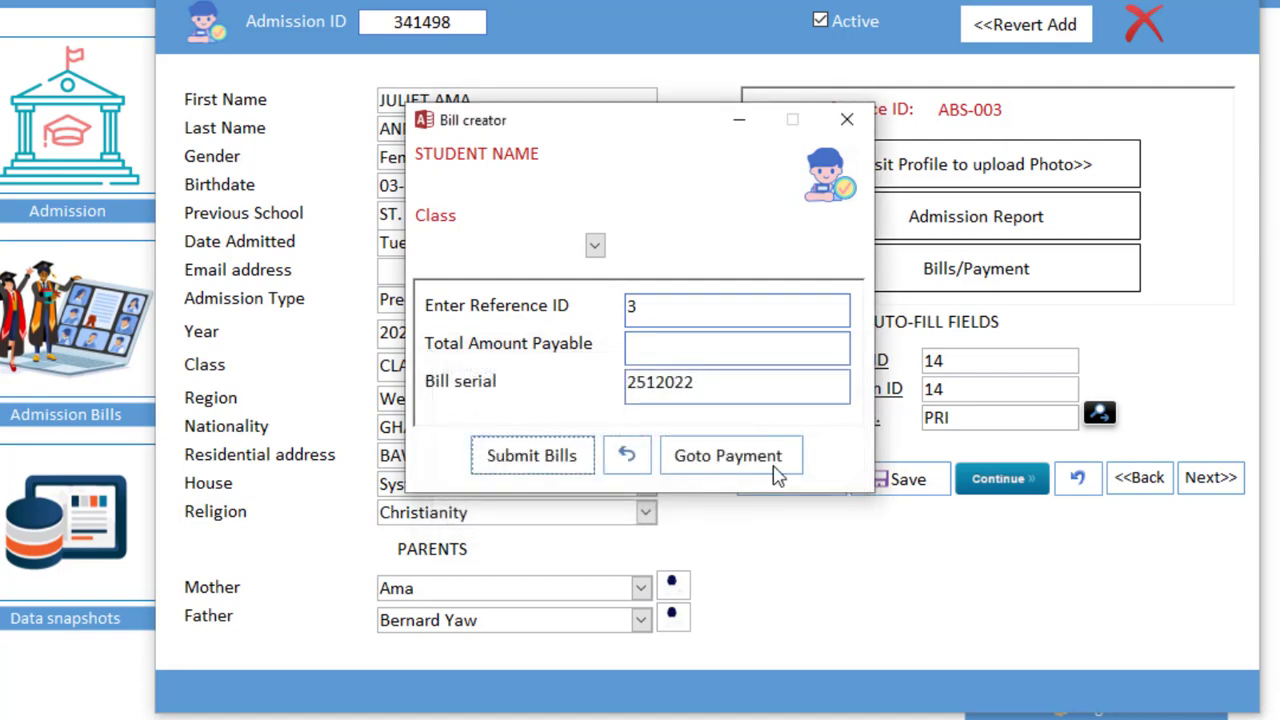
click(776, 470)
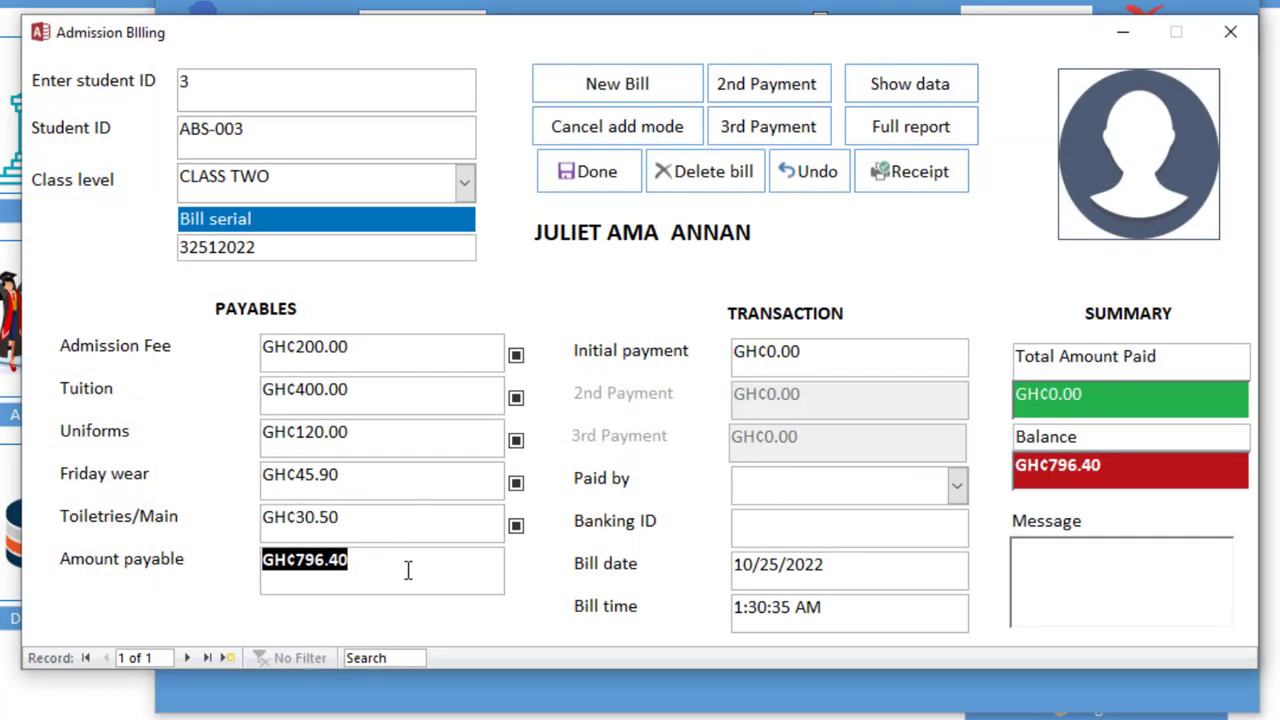
click(1100, 467)
drag(1120, 467, 1016, 467)
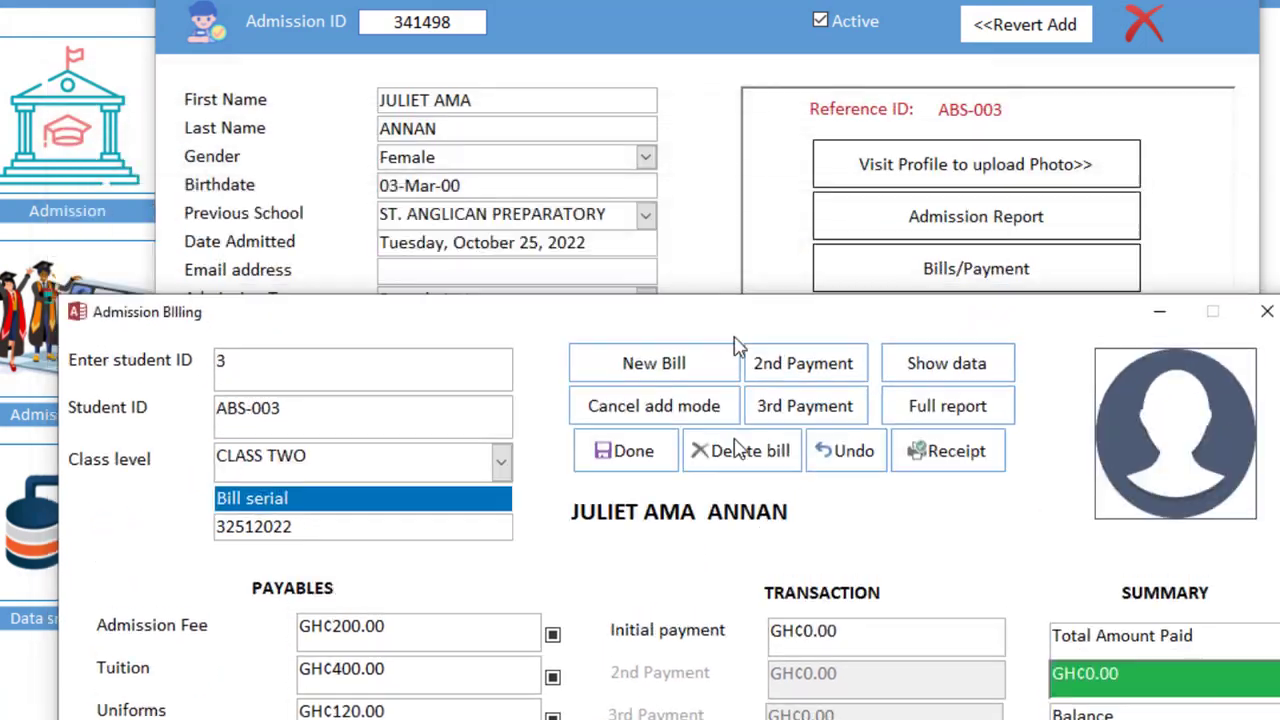
drag(735, 345, 737, 691)
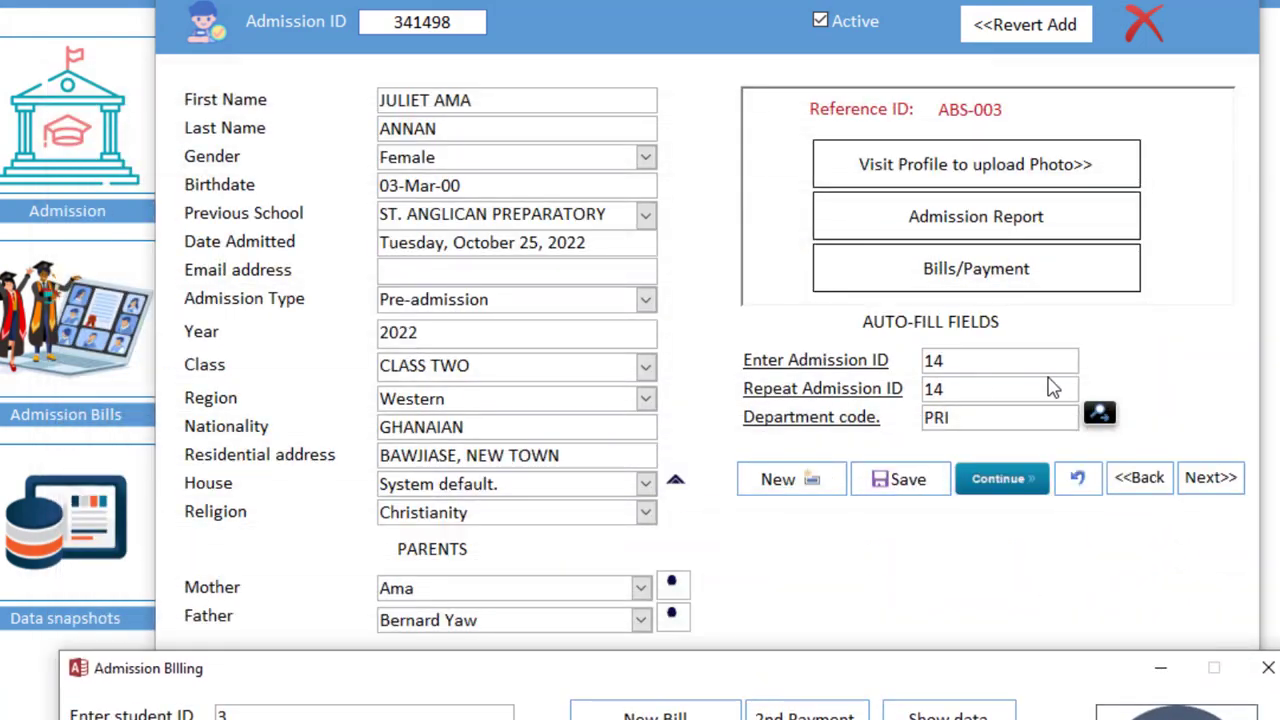
drag(945, 681, 962, 93)
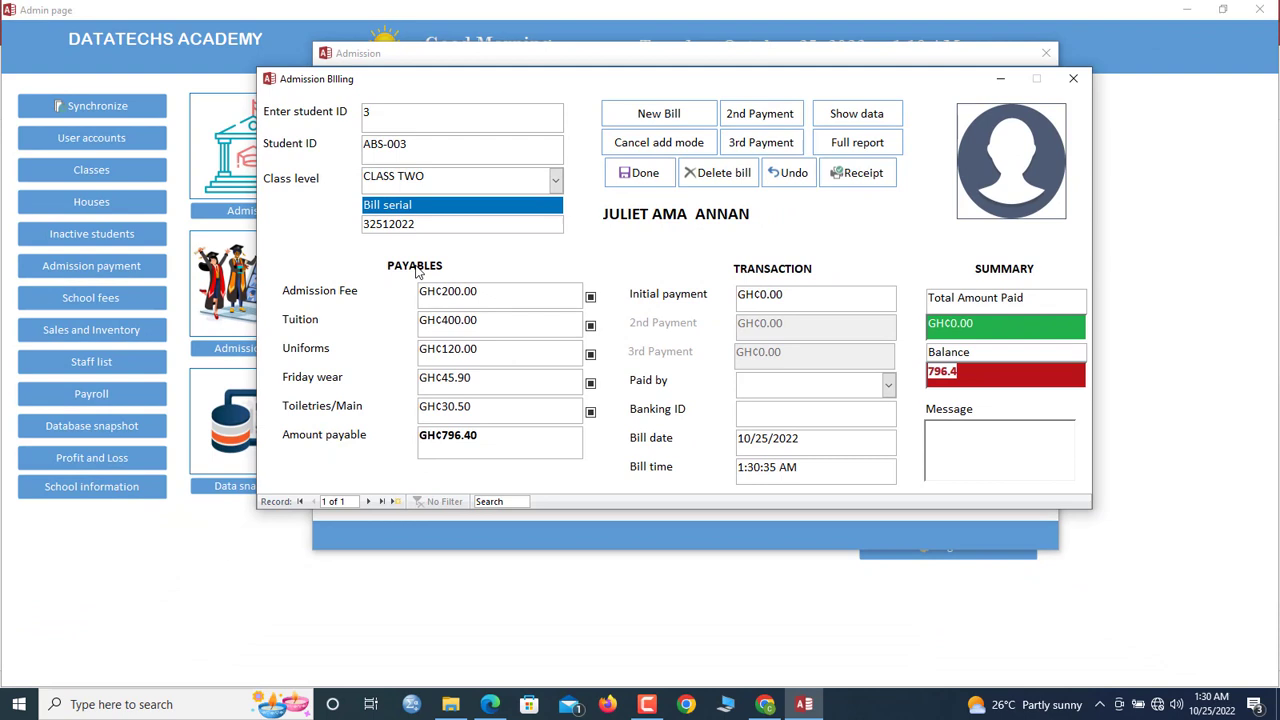
Remove the uniforms fee and enter a GH¢676.40 initial payment
click(590, 355)
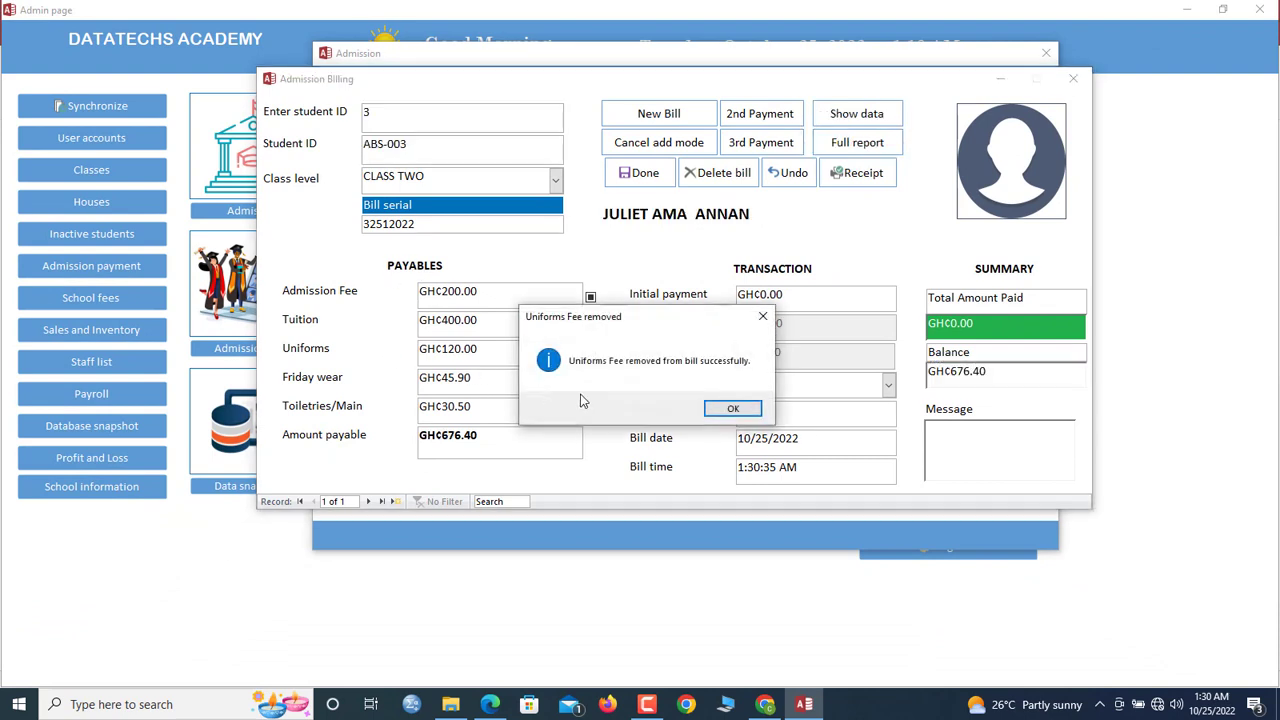
click(733, 413)
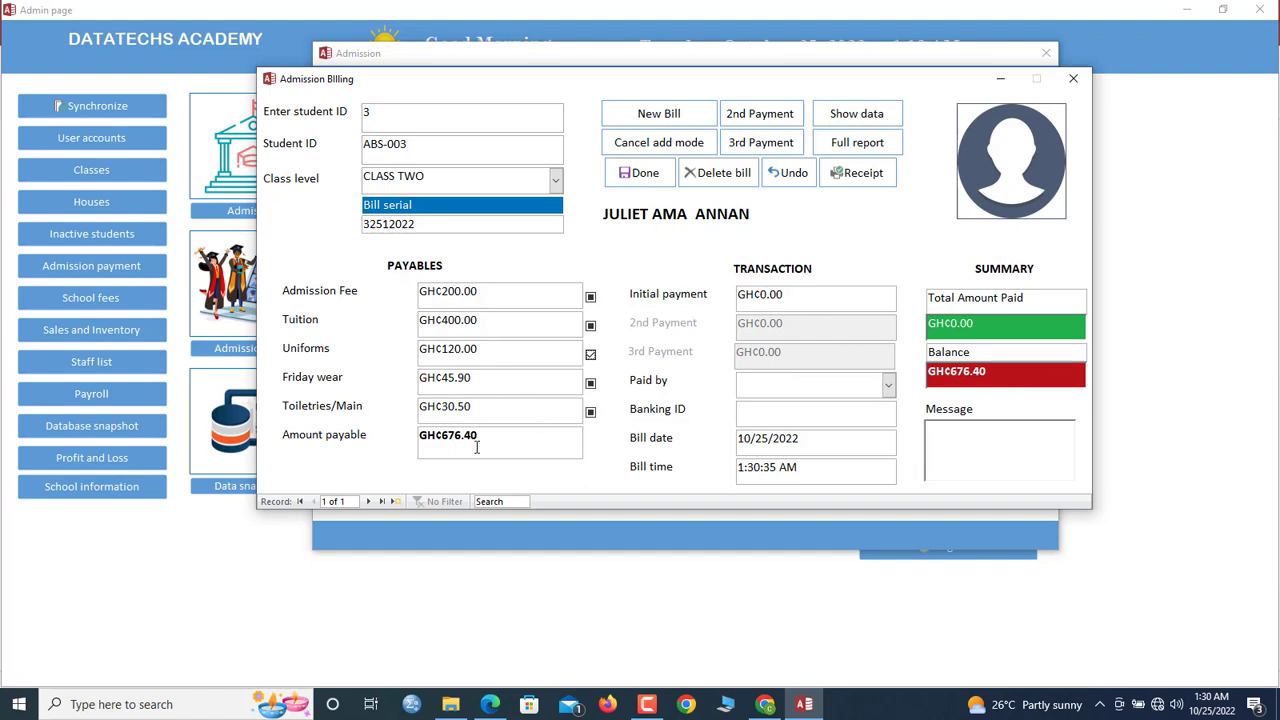
click(828, 298)
text(676)
key(Return)
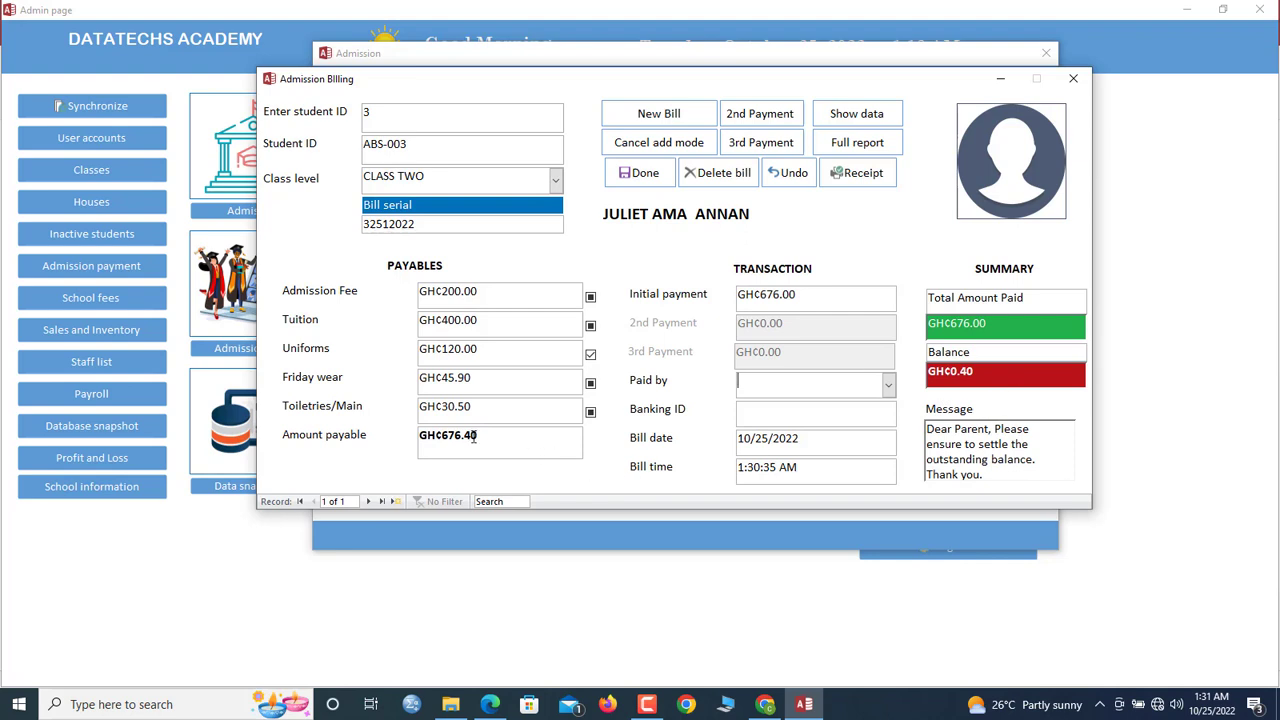
click(835, 308)
key(Return)
click(670, 405)
drag(781, 294, 663, 289)
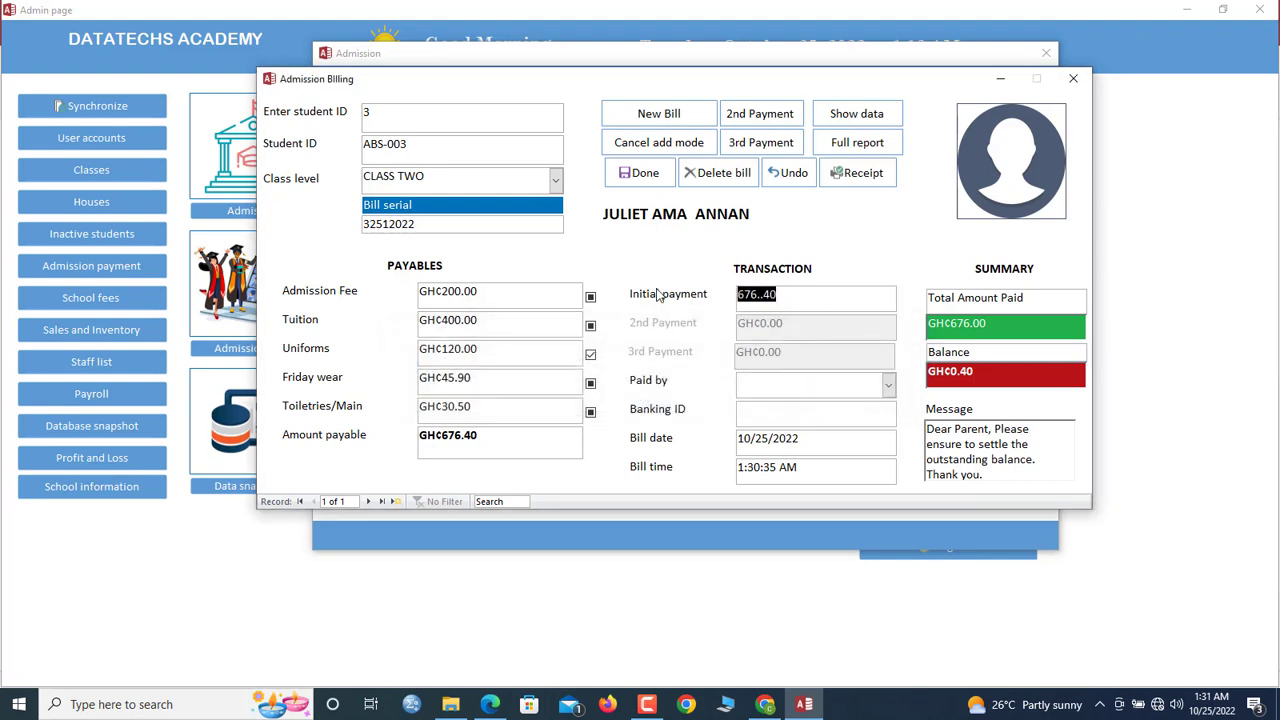
text(6)
key(Tab)
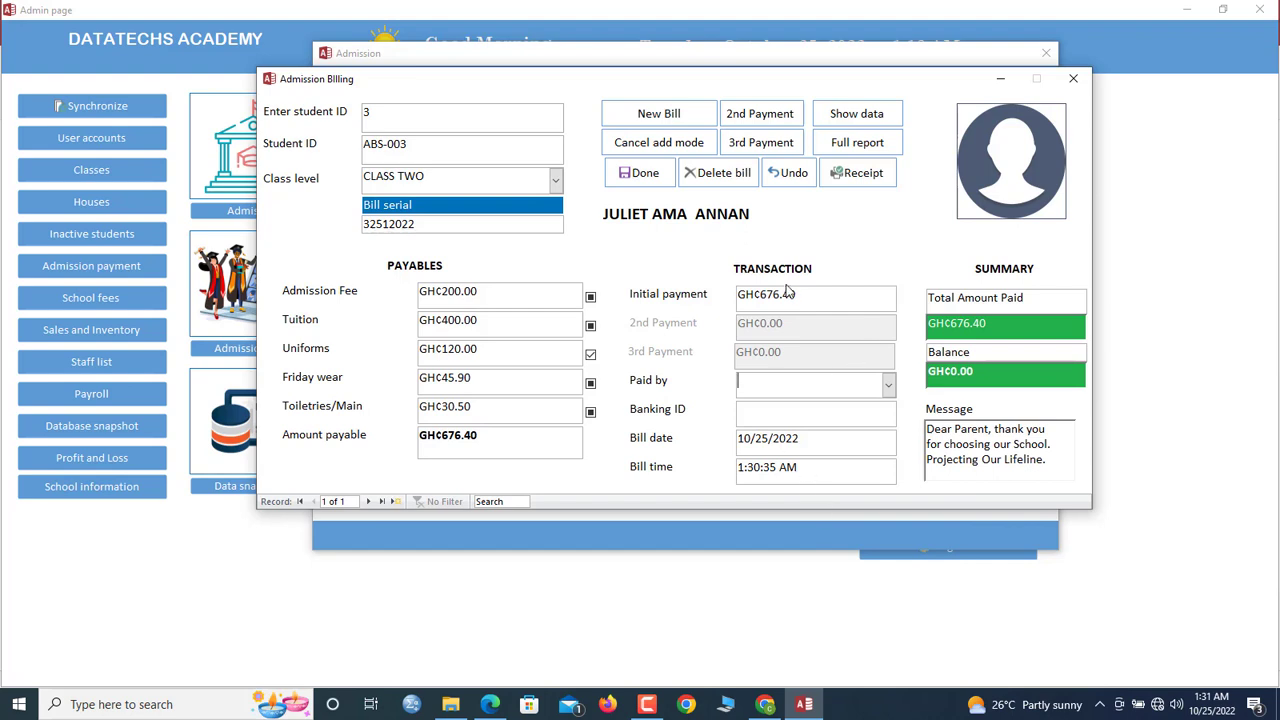
Record the payment as CASH, clearing the balance to 0.00, and open its receipt
click(888, 386)
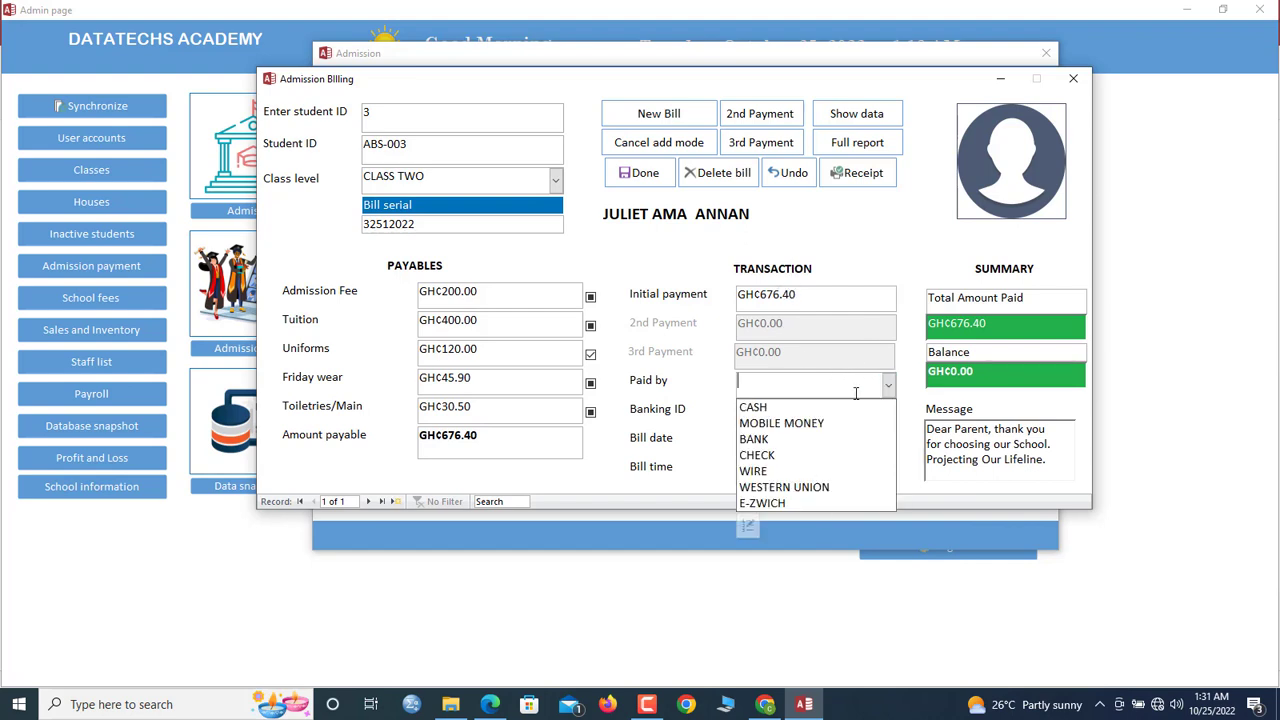
click(838, 404)
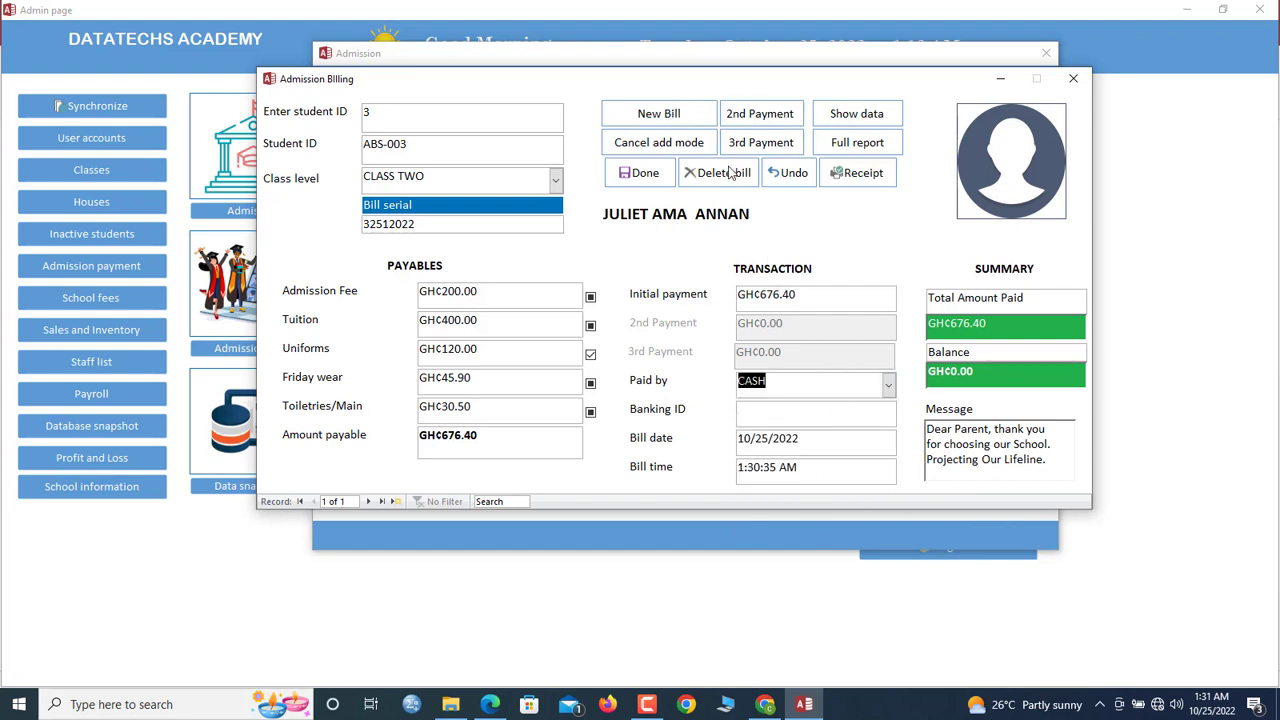
click(648, 180)
click(700, 409)
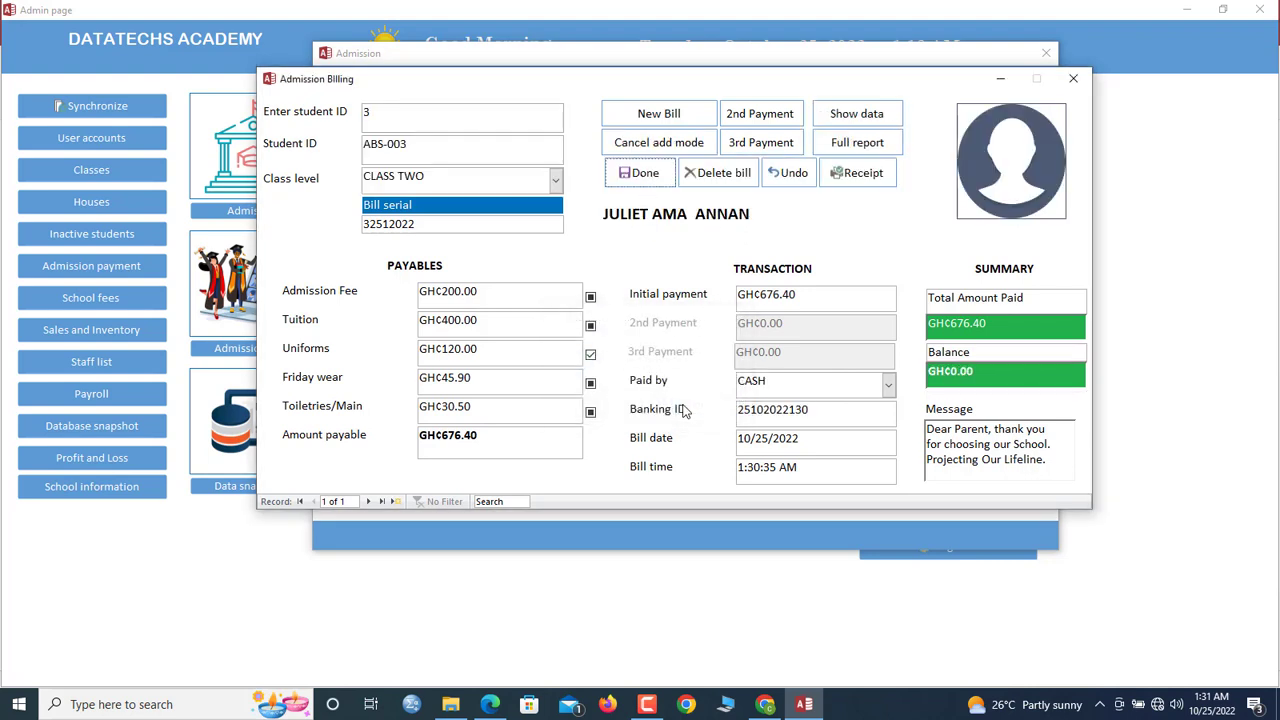
click(969, 442)
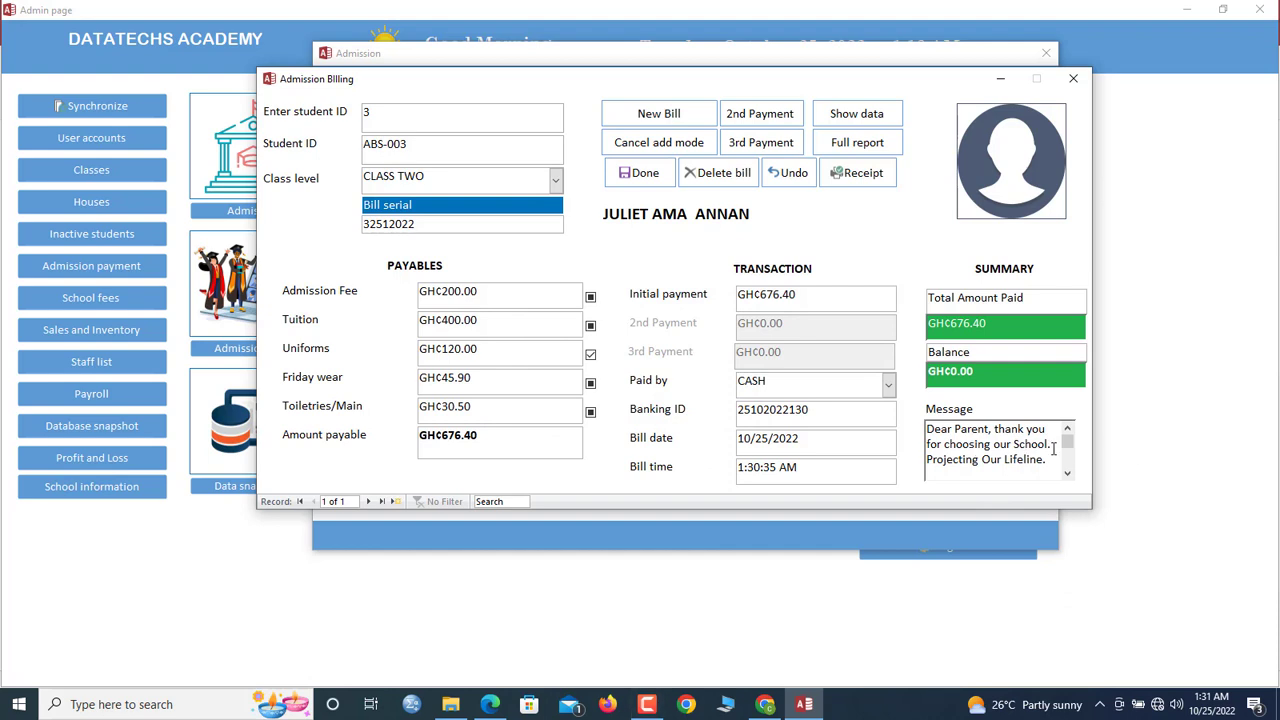
scroll(1051, 469, down, 1)
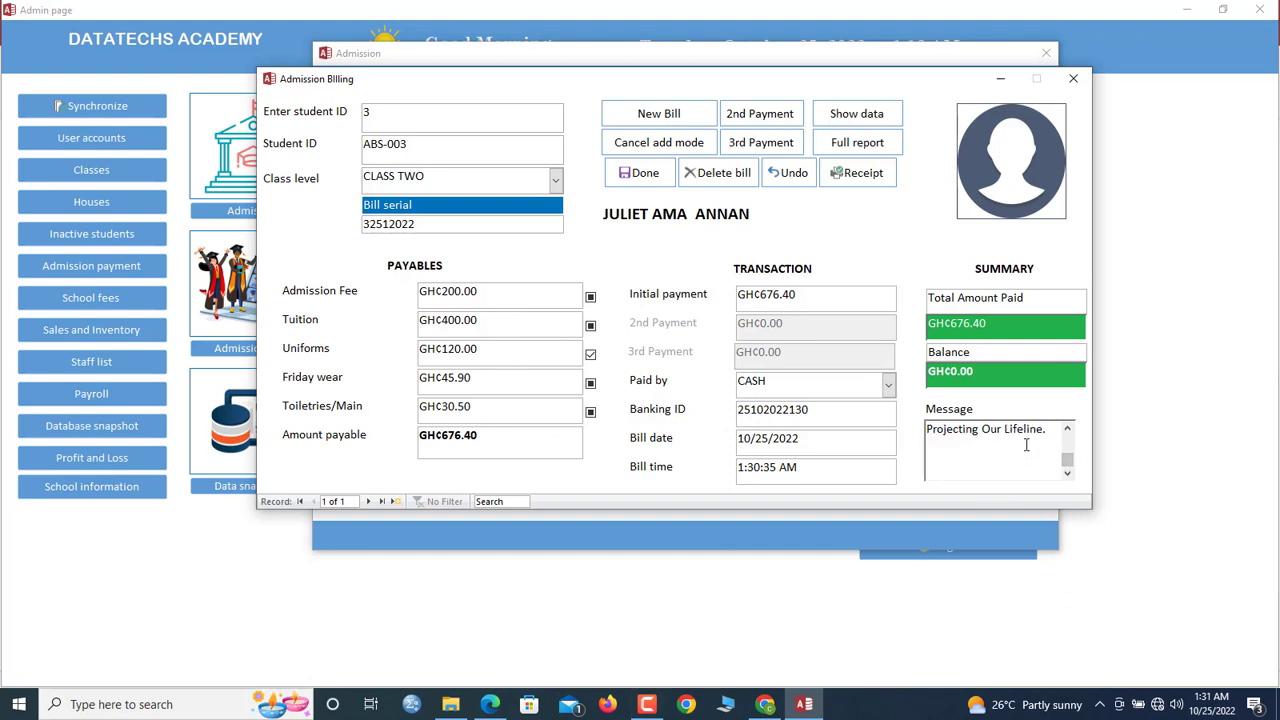
drag(1066, 460, 1068, 422)
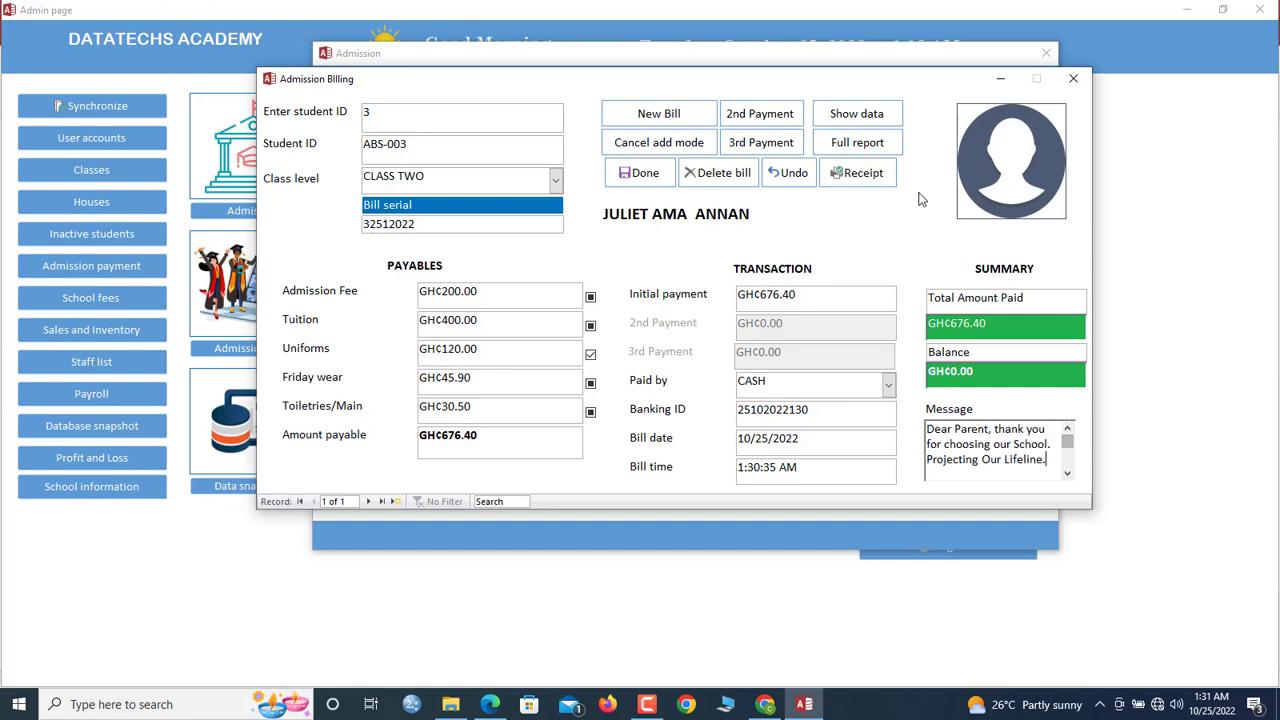
click(864, 174)
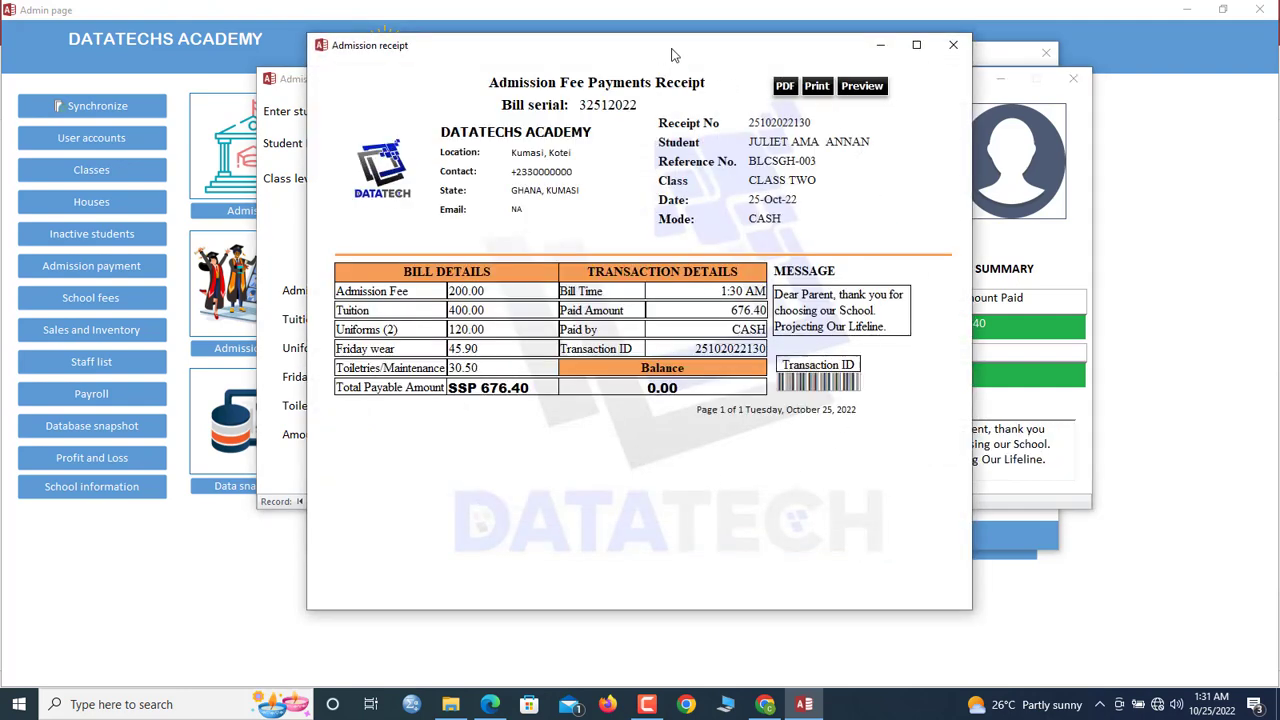
Change the initial payment to GHC500.00, leaving GHC176.40 owed, save, and close billing
drag(672, 55, 730, 69)
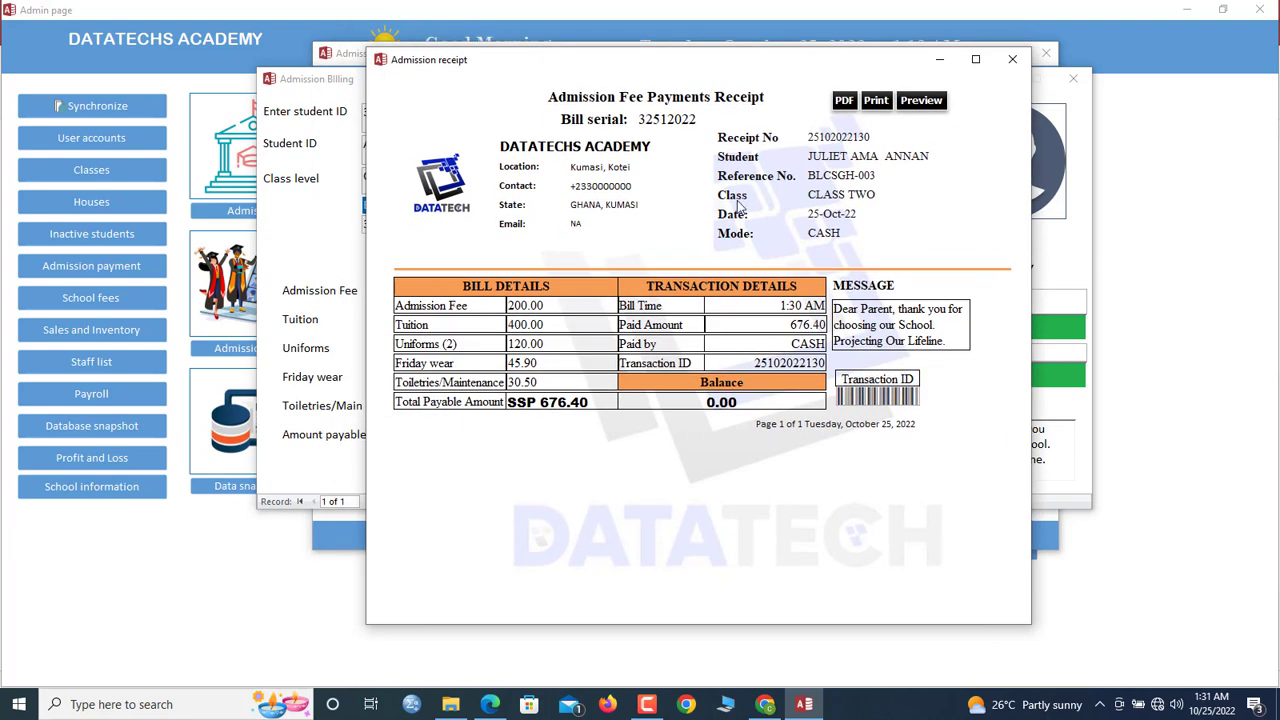
click(1012, 59)
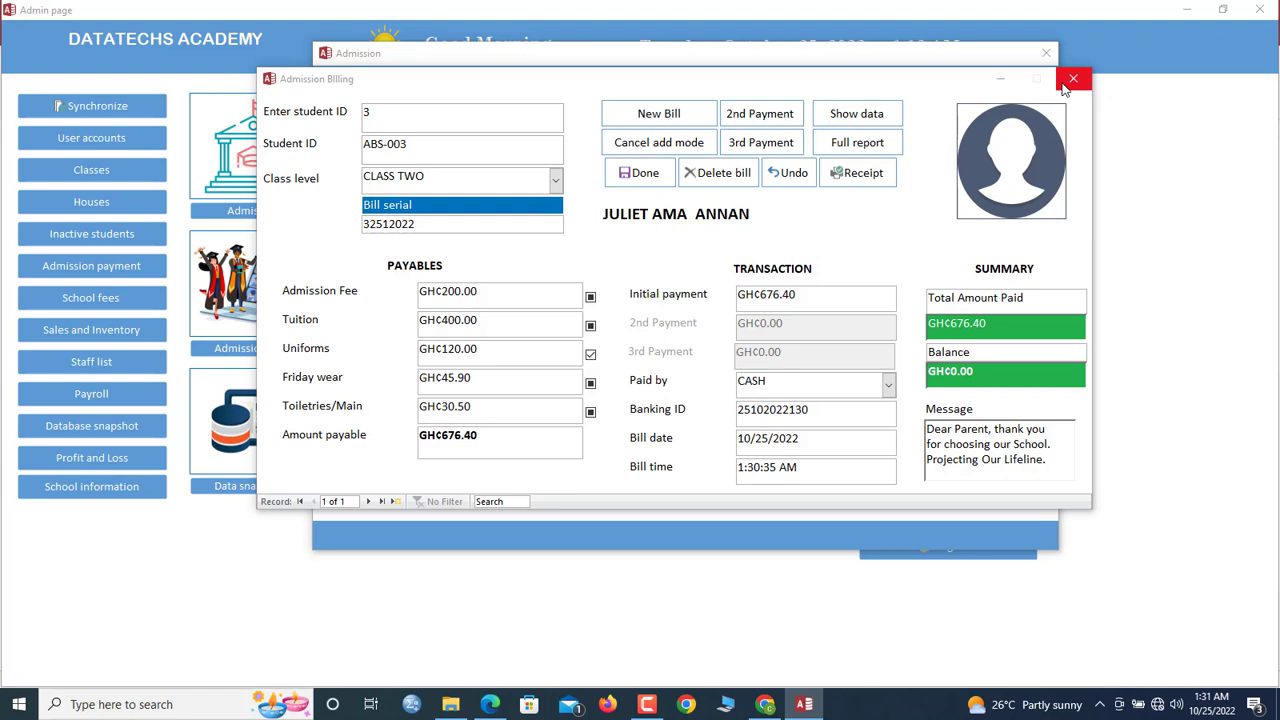
click(806, 288)
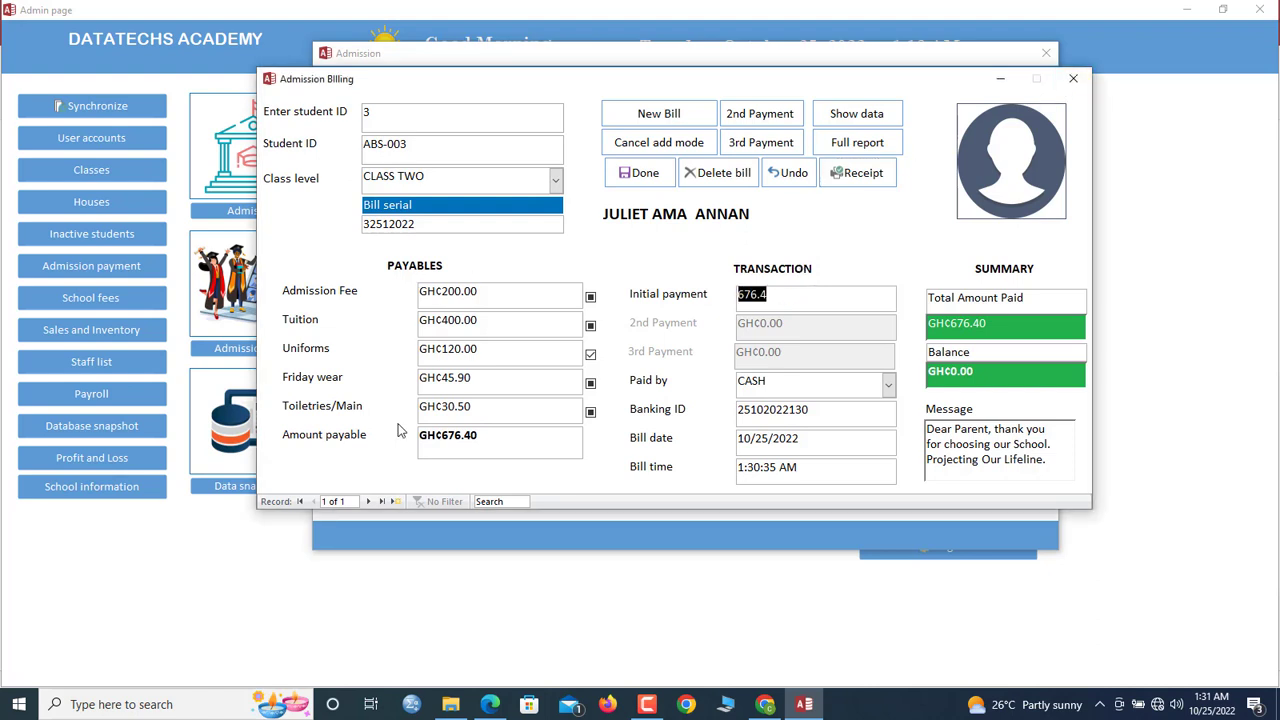
text(500)
key(Tab)
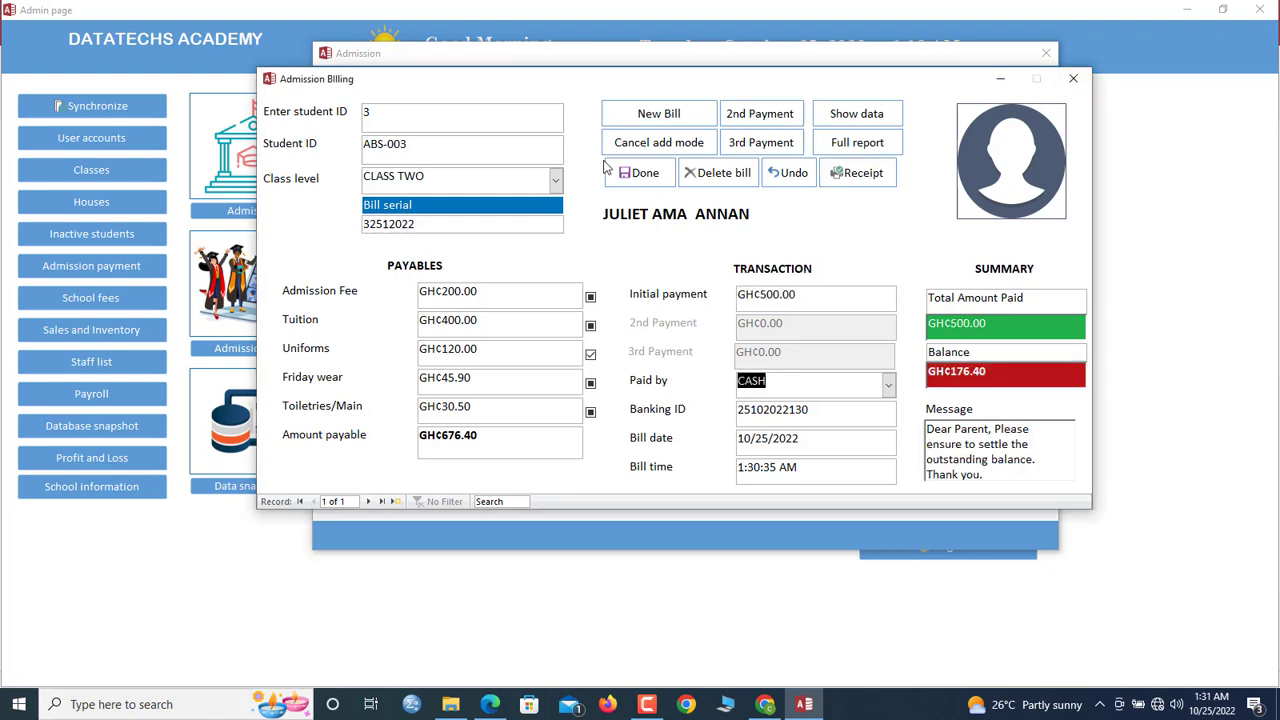
click(634, 173)
click(706, 410)
click(1073, 78)
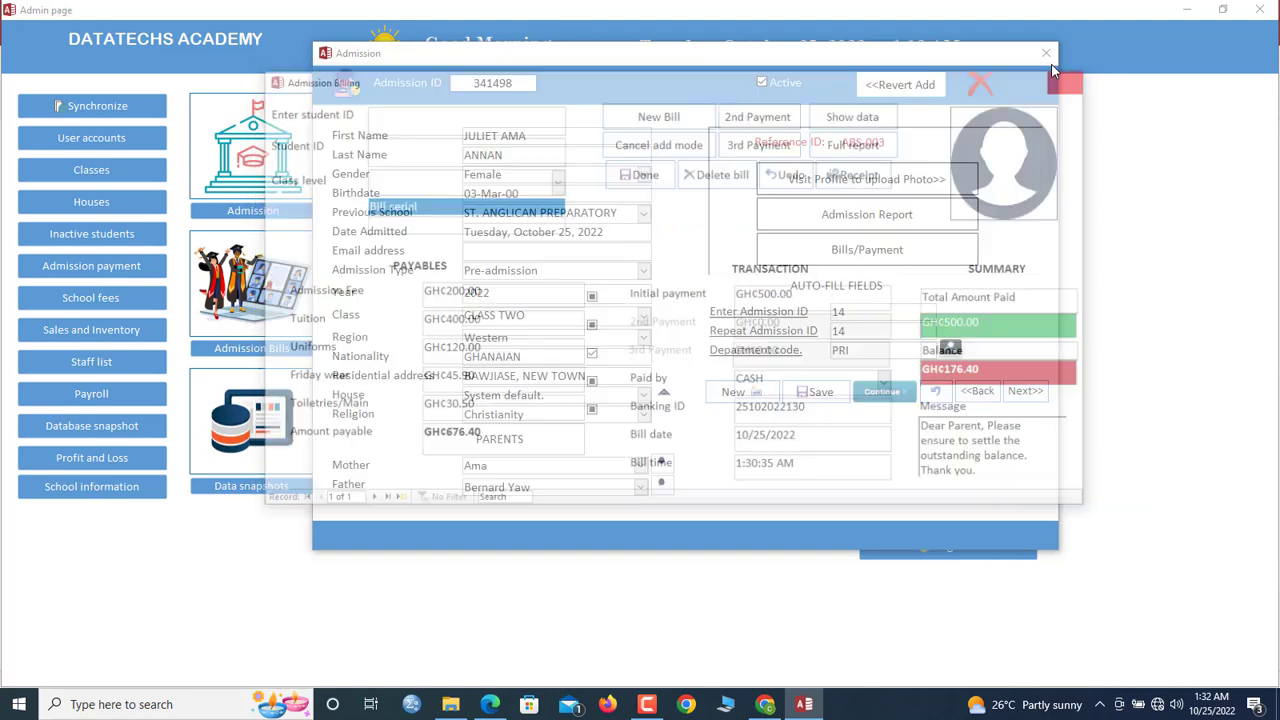
Sync the dashboard and open the student's 2nd Payment form in Admission Billing
click(1046, 53)
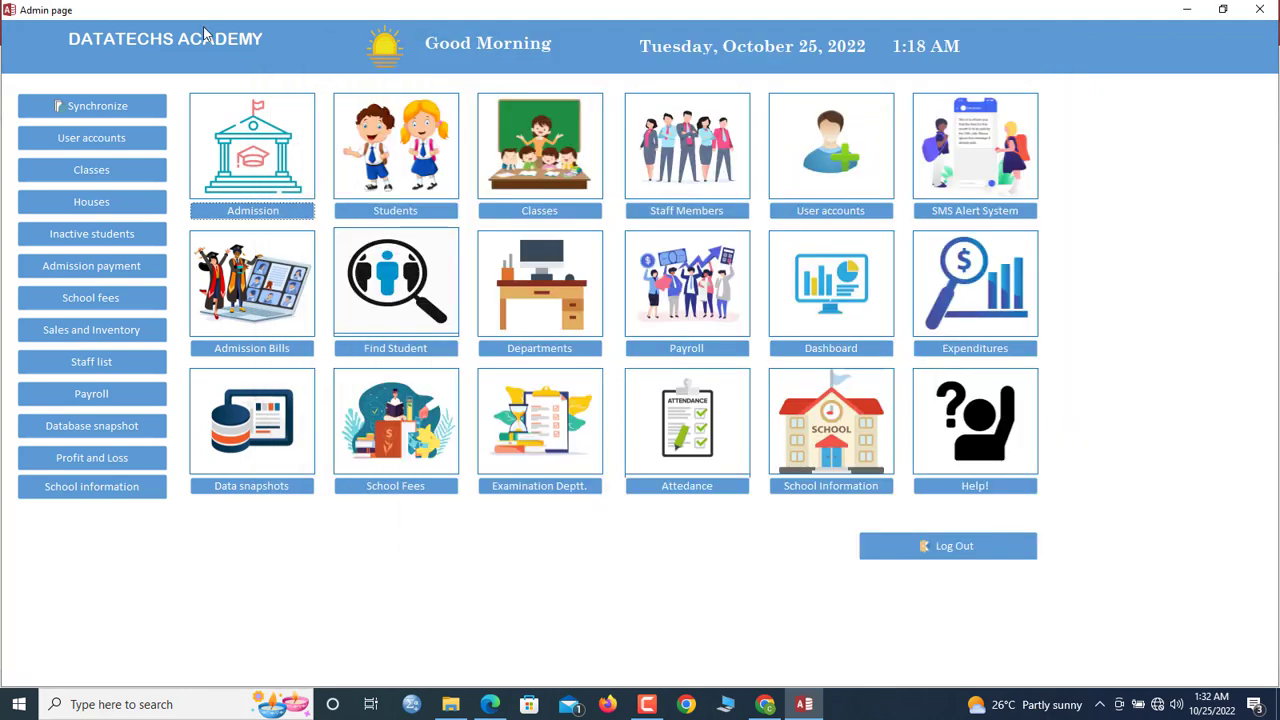
click(90, 106)
click(160, 268)
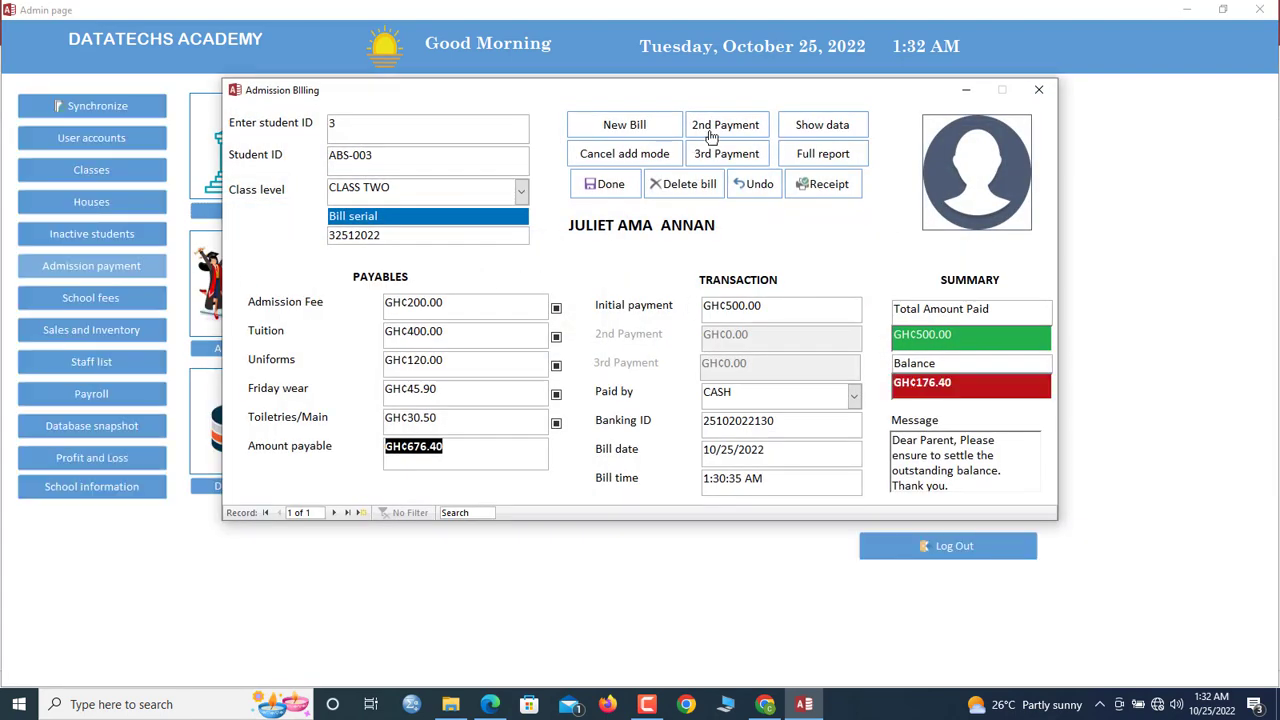
click(714, 132)
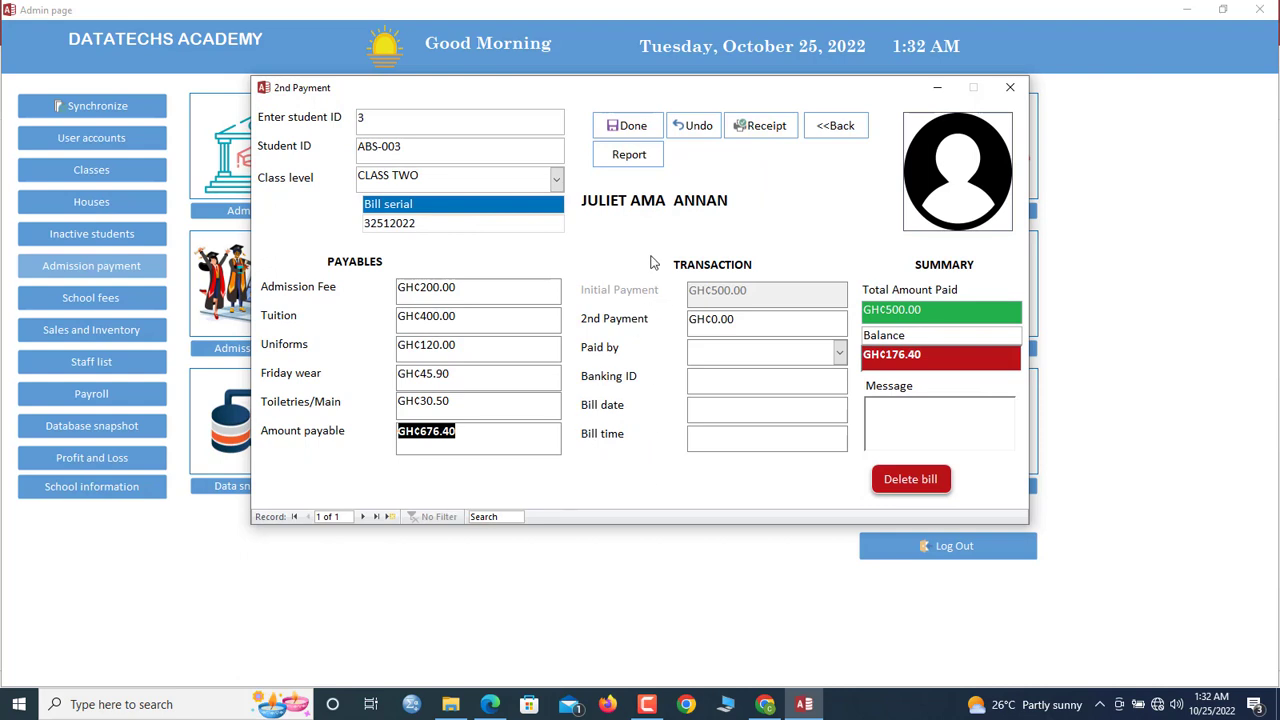
click(498, 517)
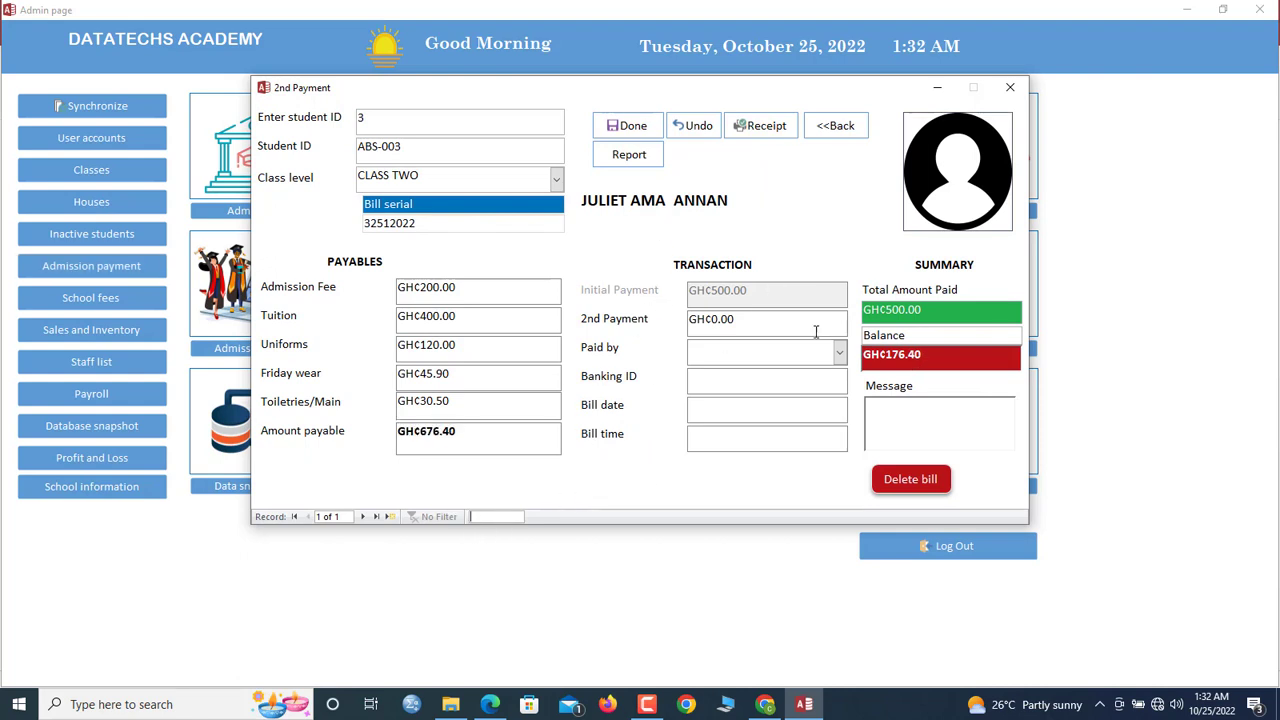
key(Tab)
key(ctrl+c)
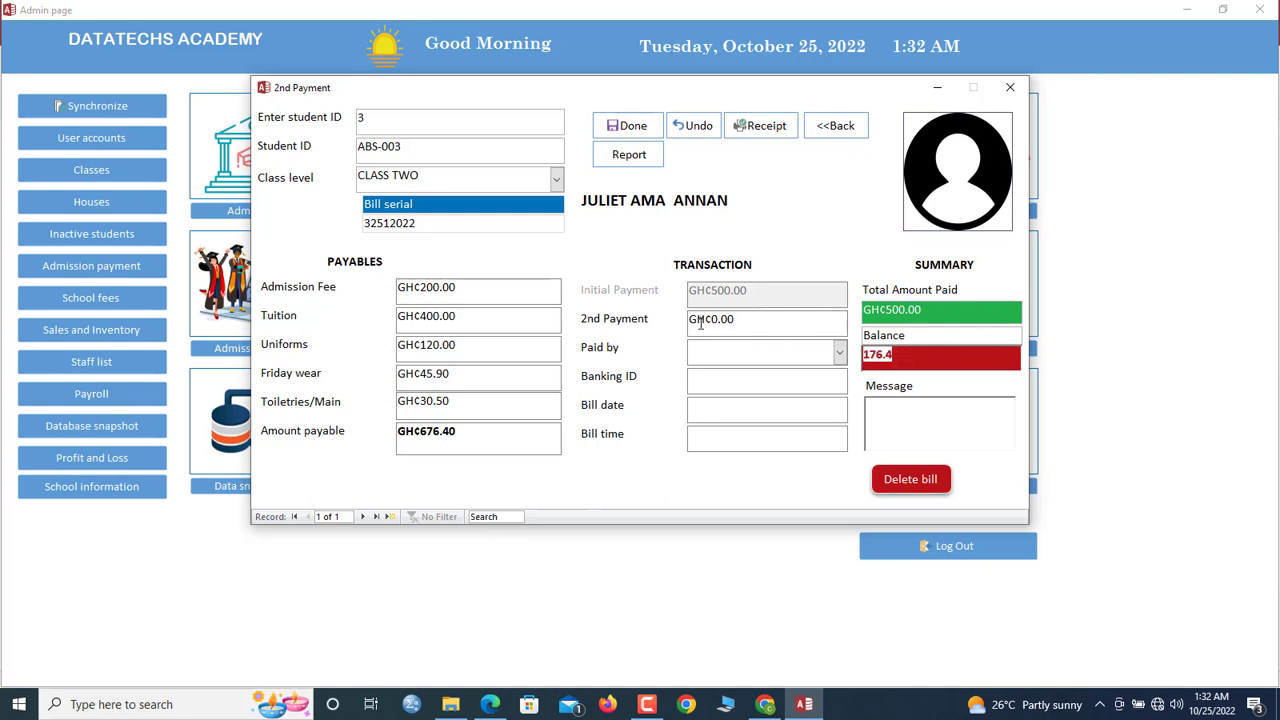
Save a GHC176.40 cash second payment, clearing the balance to 0.00
double_click(760, 327)
key(ctrl+v)
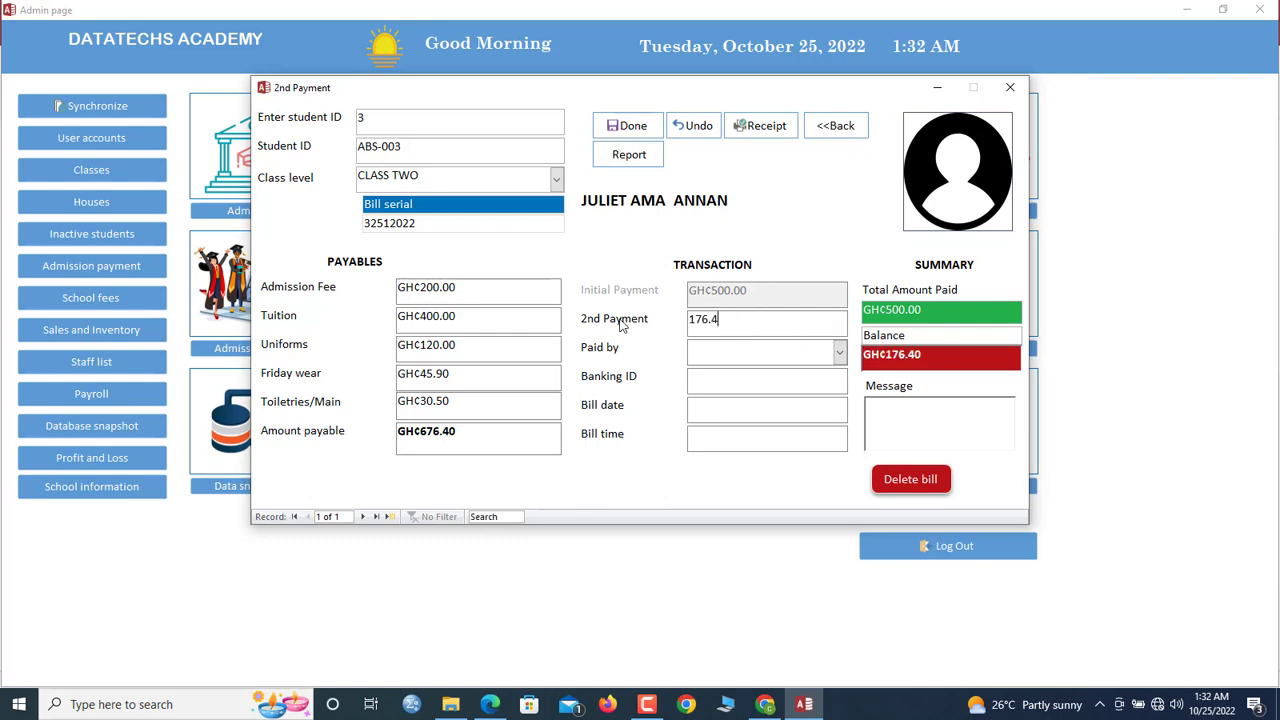
key(Tab)
click(838, 352)
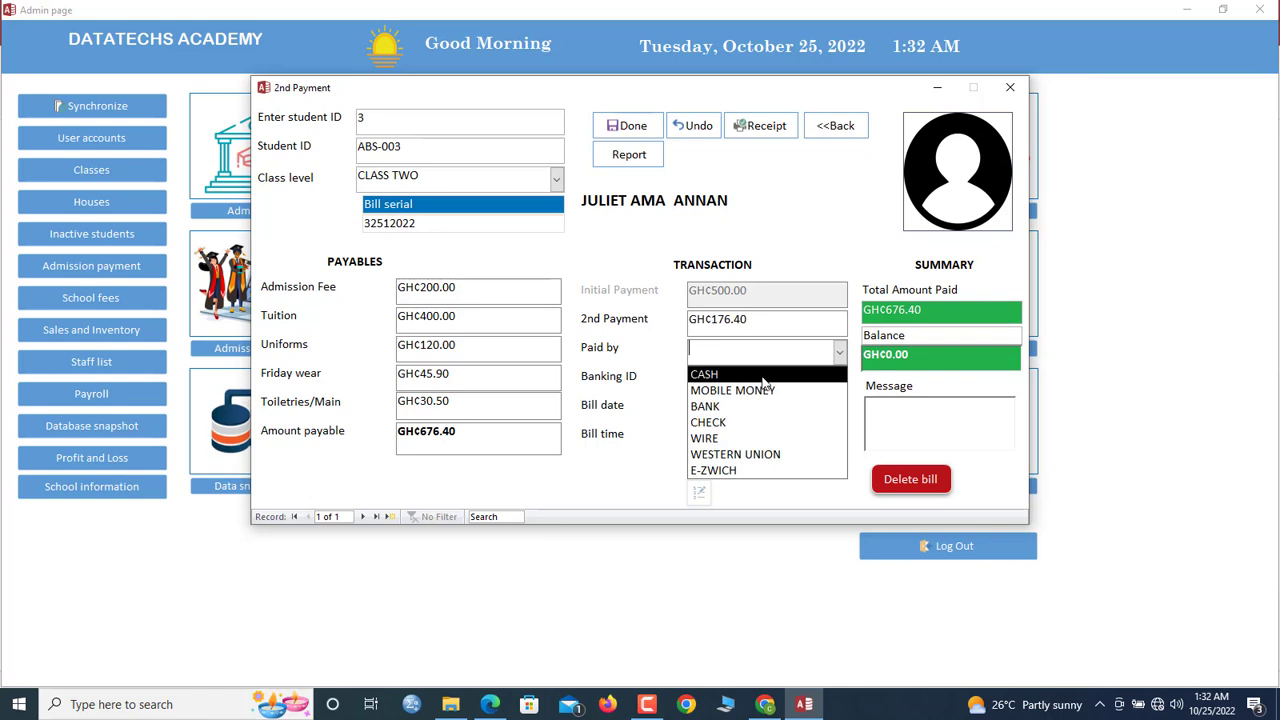
click(765, 373)
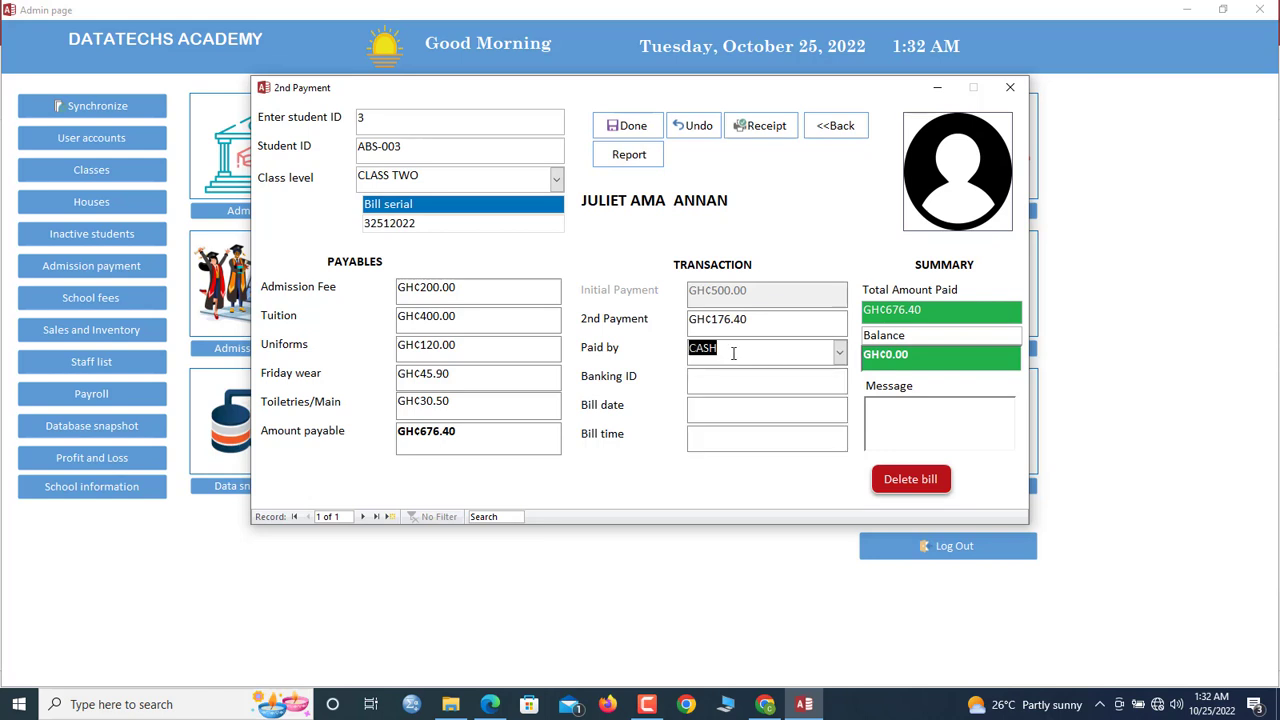
click(628, 130)
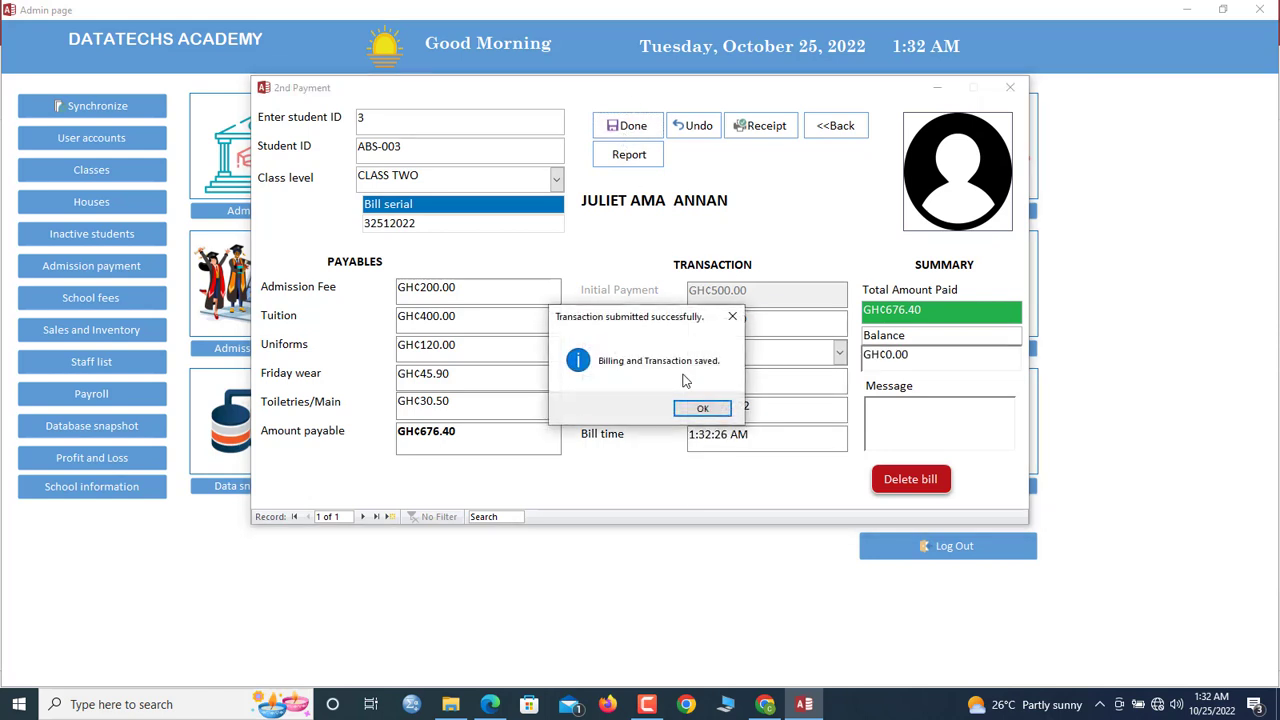
click(702, 408)
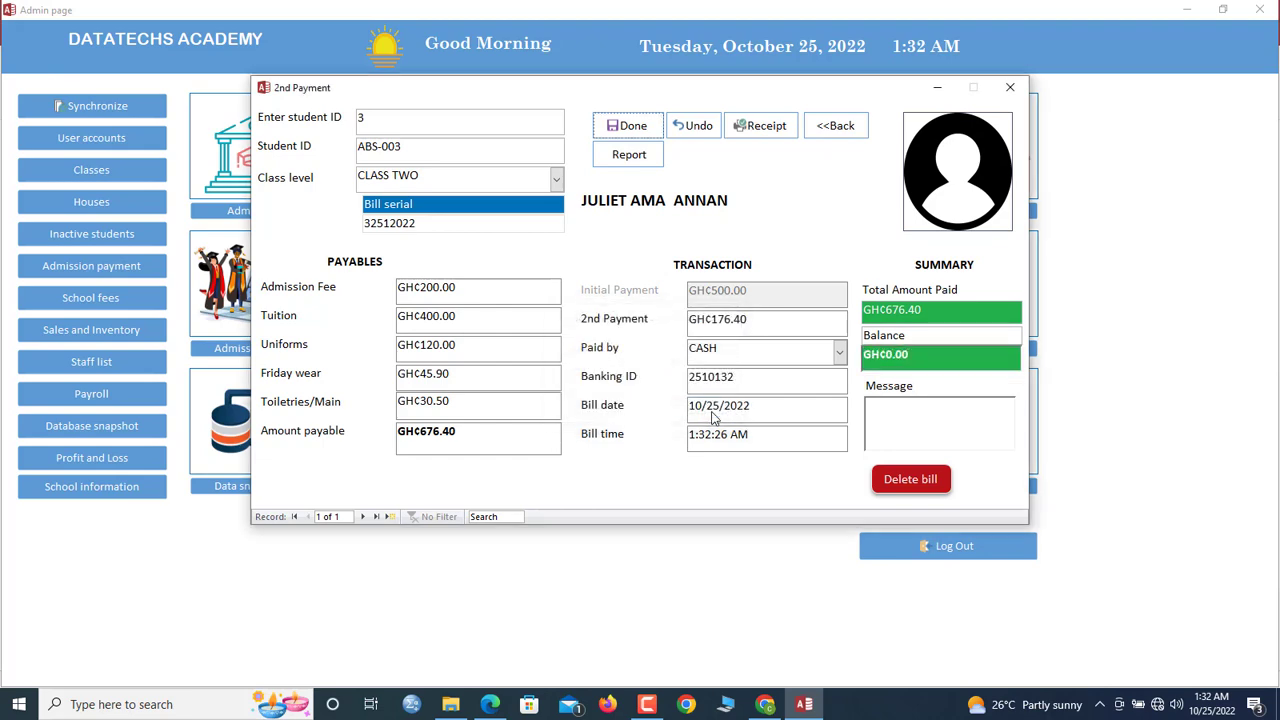
Review the second payment receipt, then close it and the 2nd Payment form
click(762, 127)
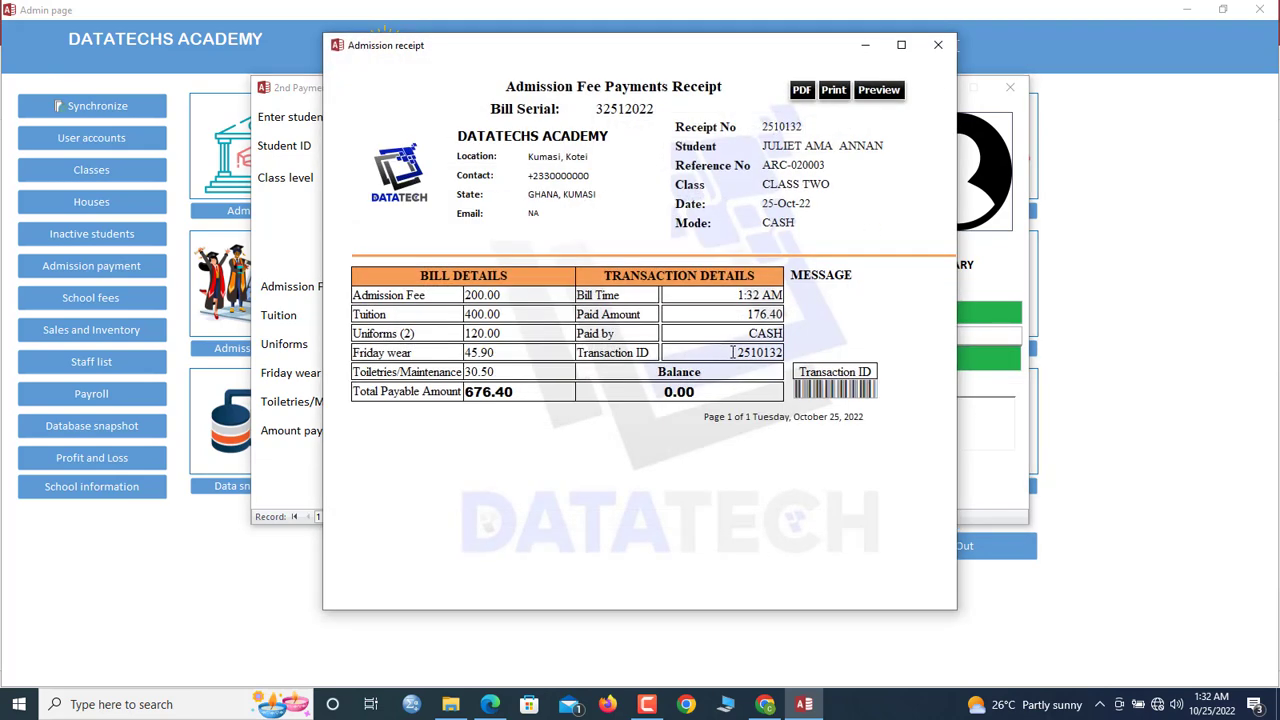
drag(641, 40, 716, 86)
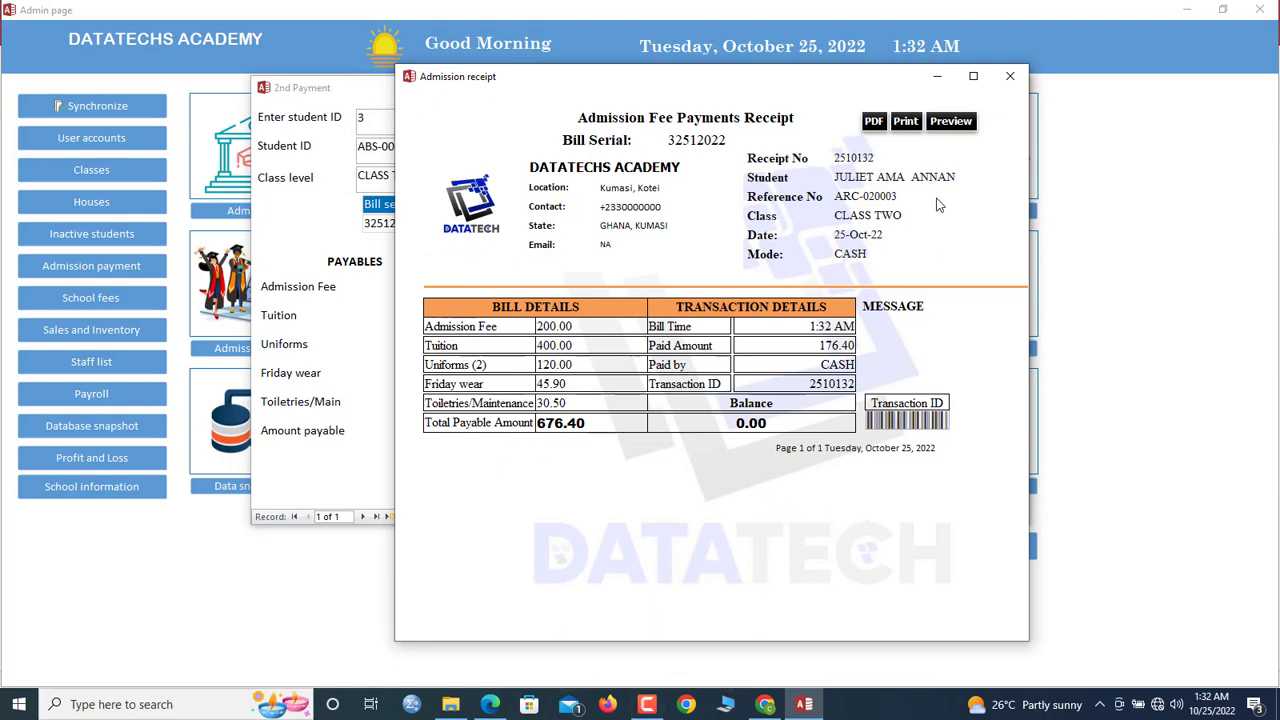
click(1010, 76)
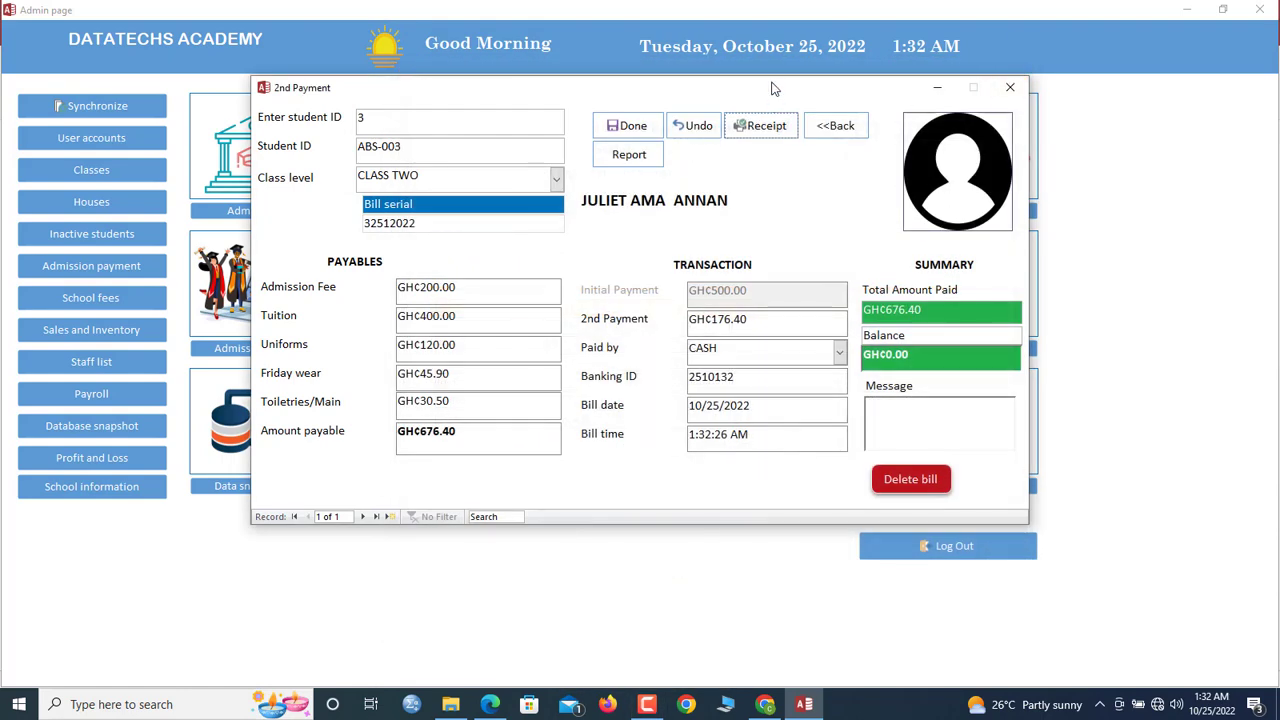
drag(785, 88, 807, 87)
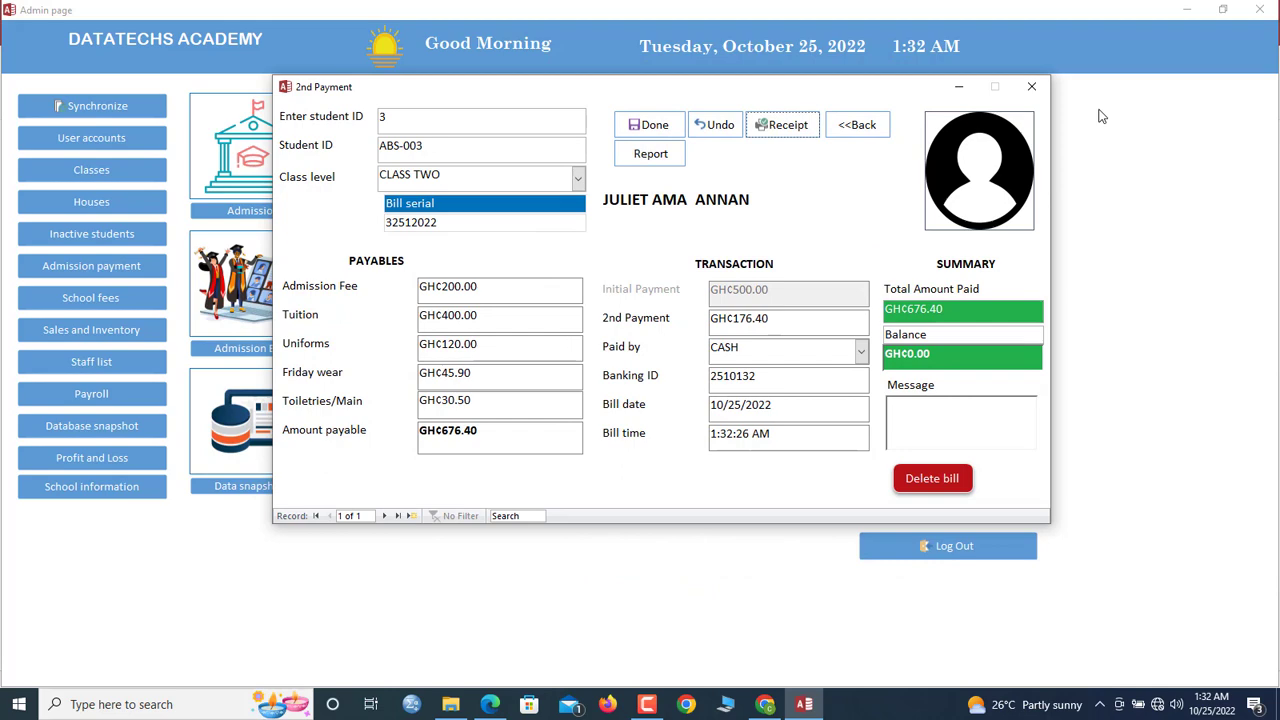
click(1031, 87)
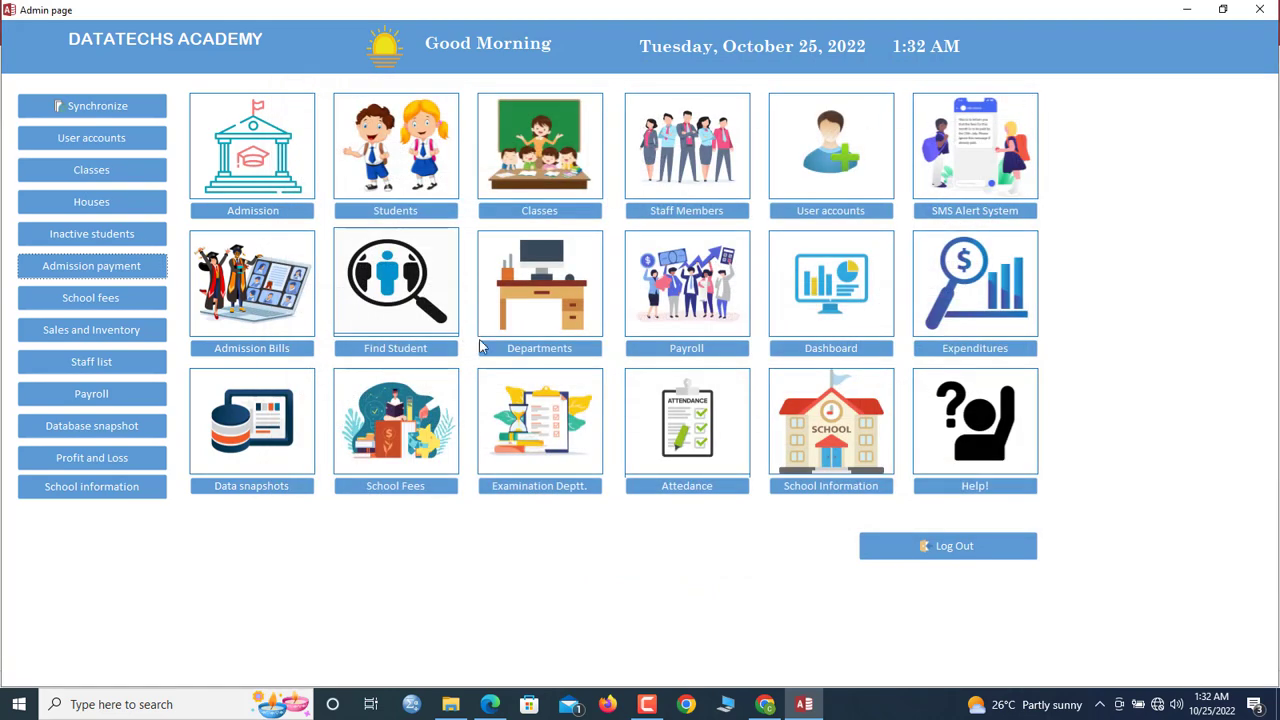
click(403, 349)
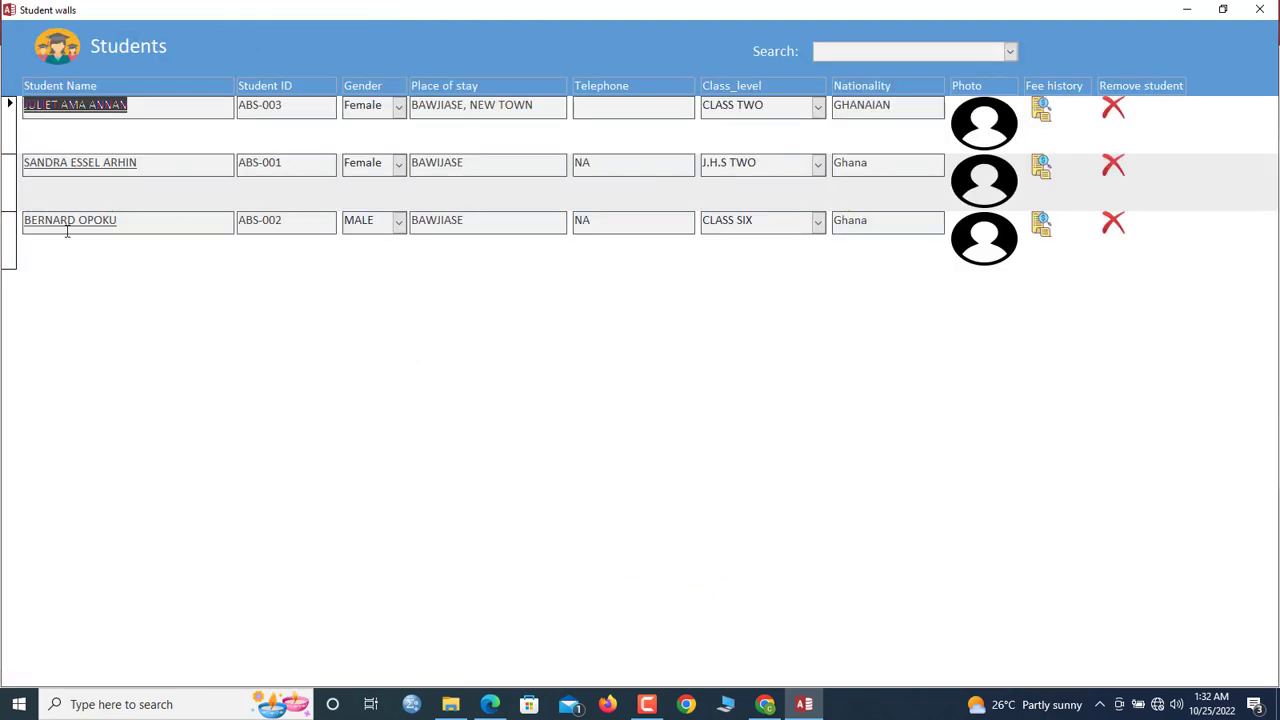
click(133, 108)
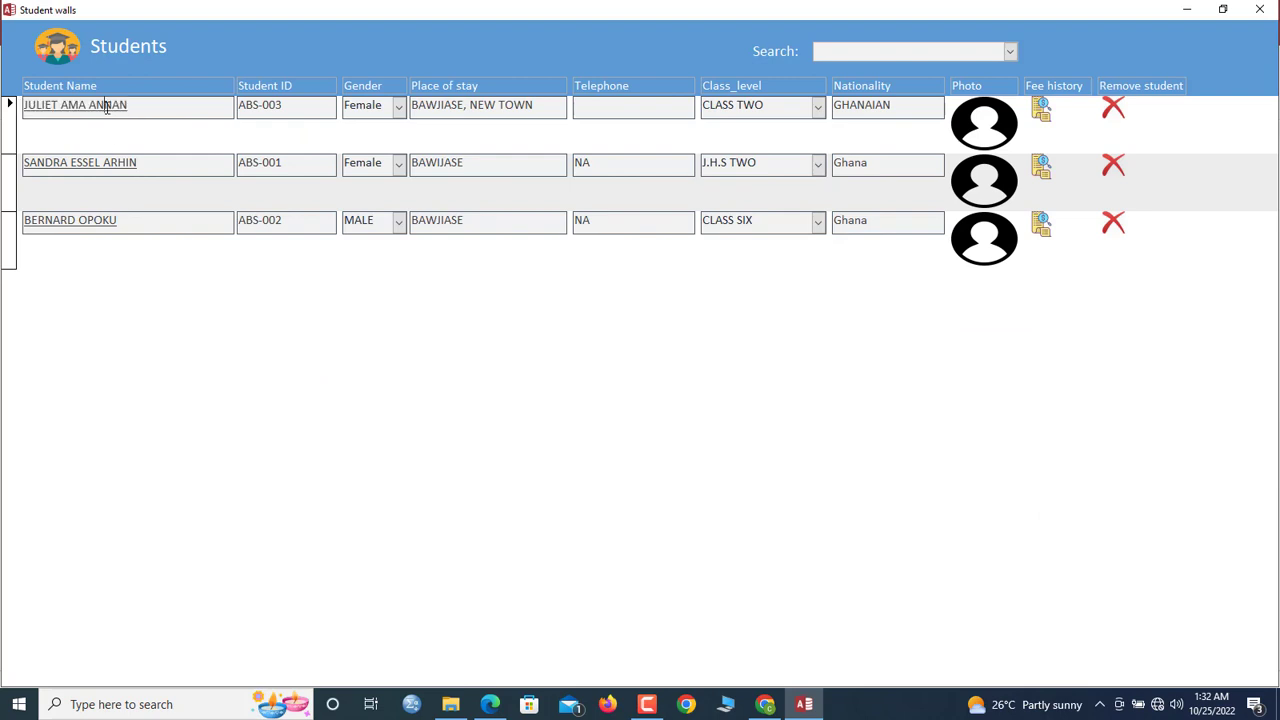
double_click(106, 108)
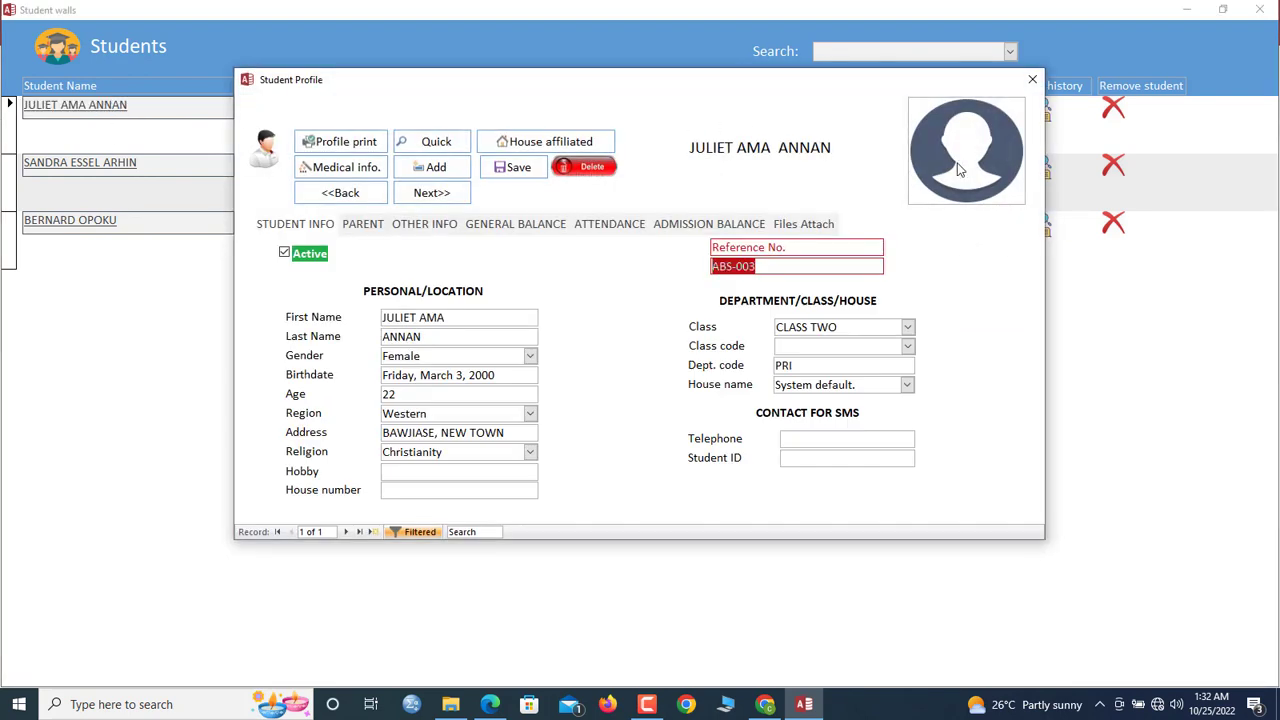
click(1032, 79)
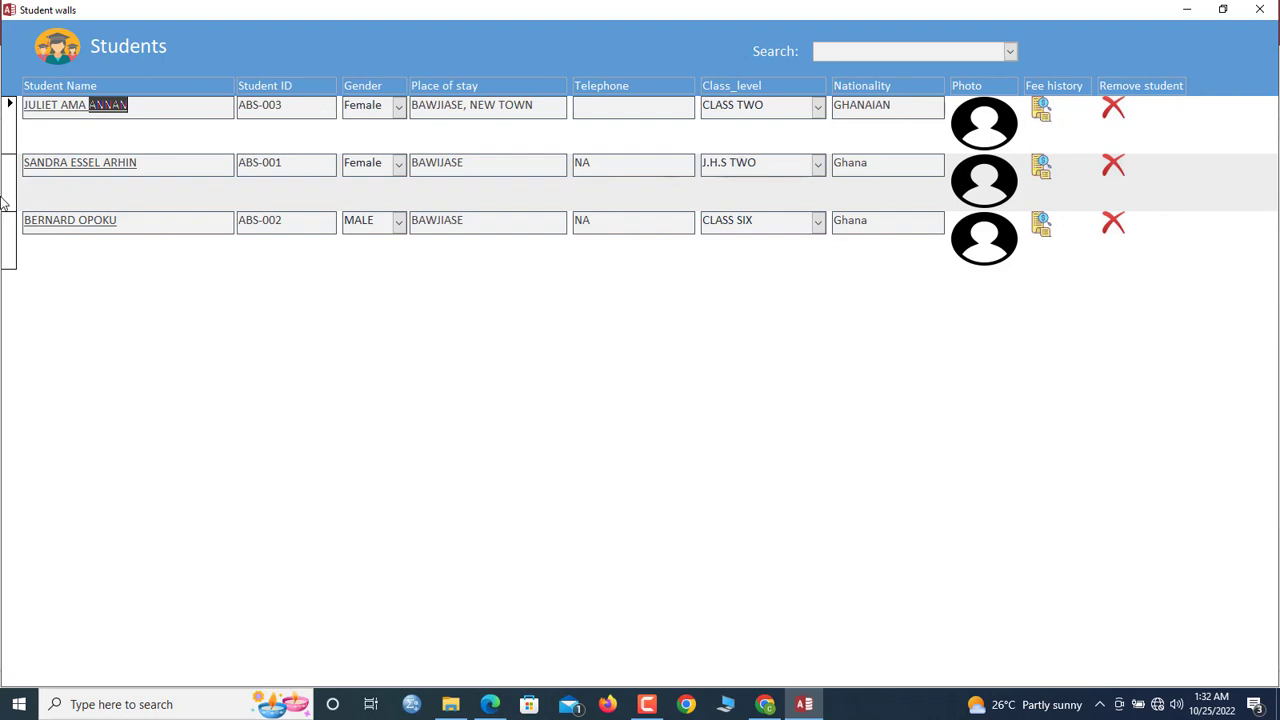
click(1043, 167)
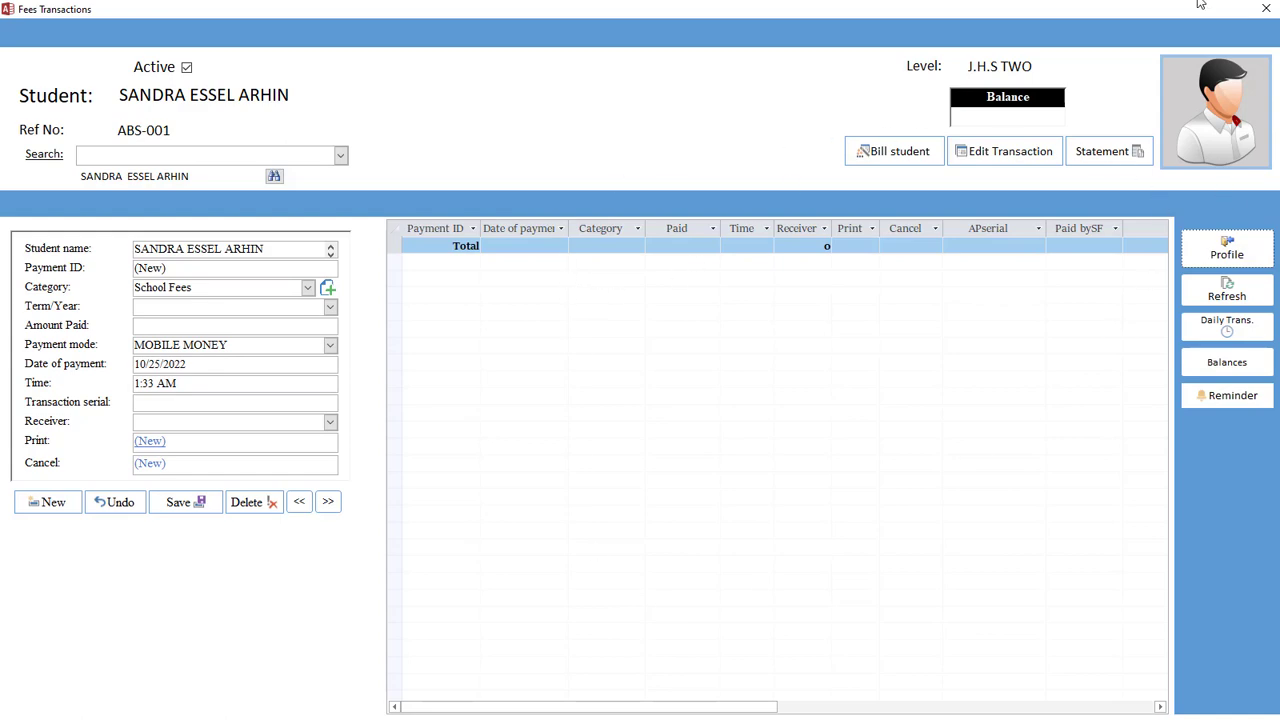
click(1265, 8)
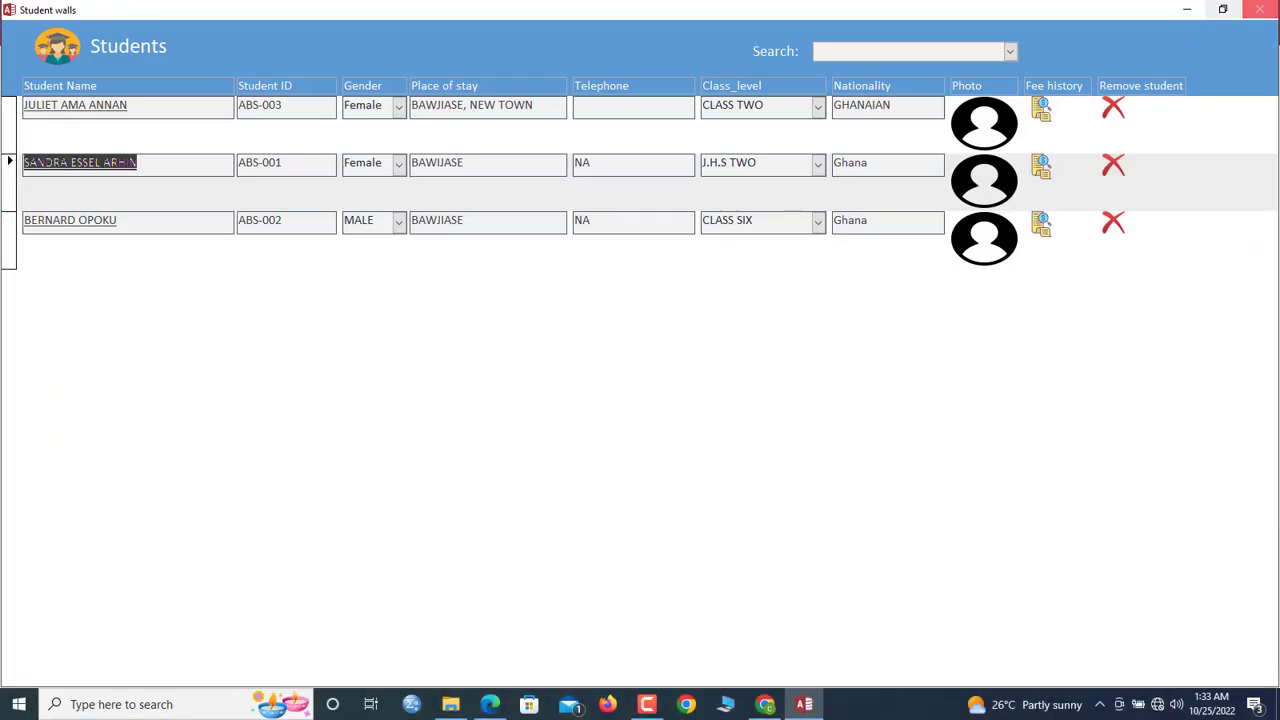
click(1260, 9)
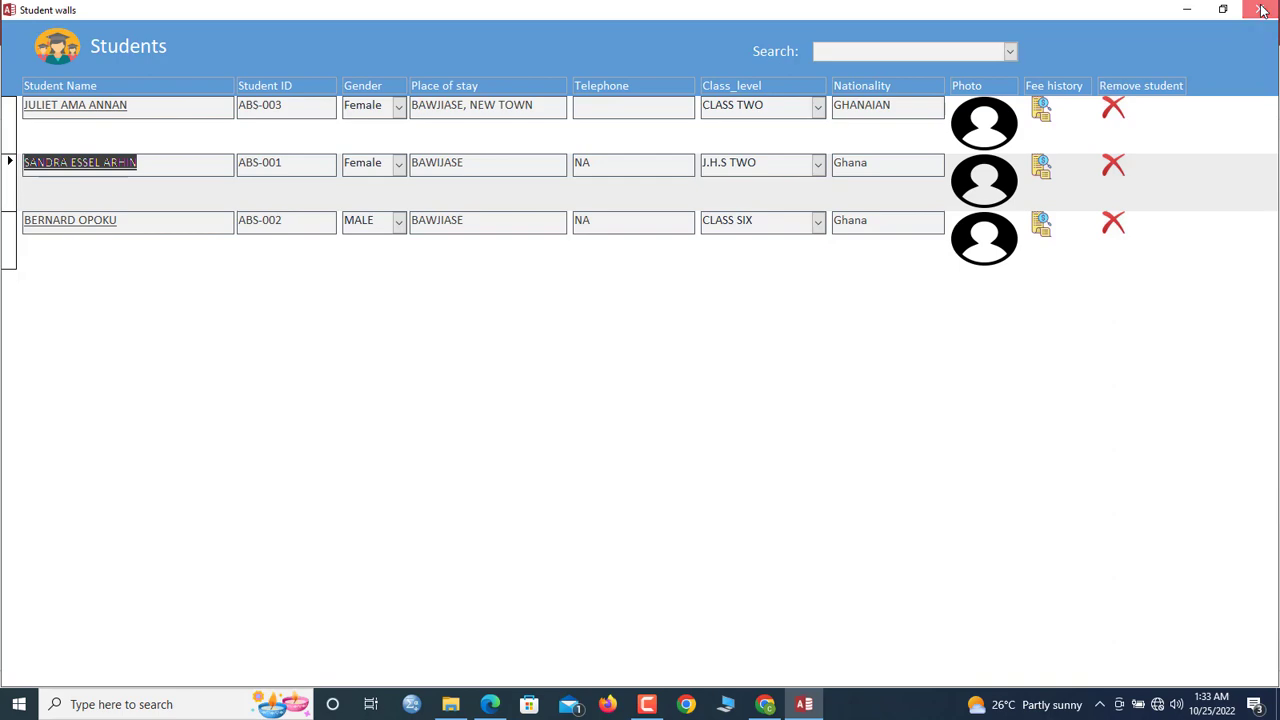